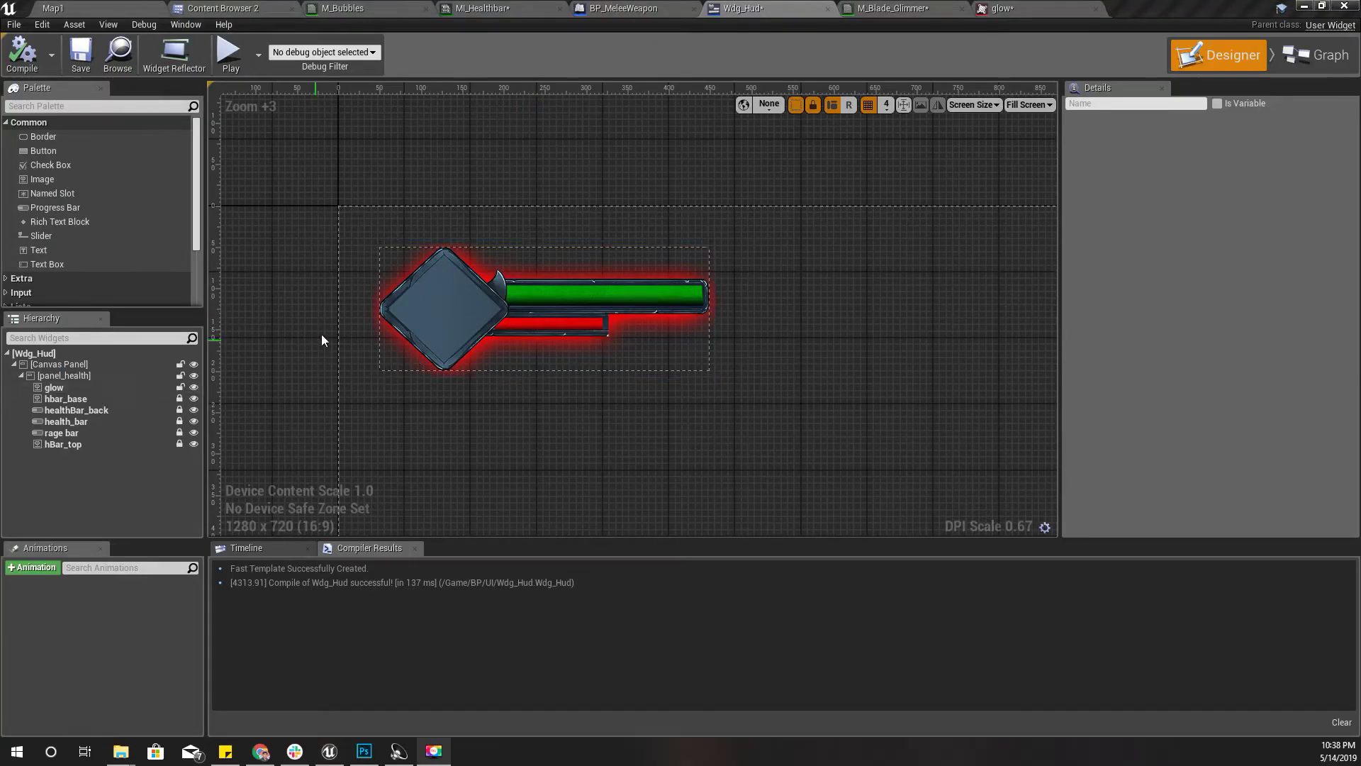
Step: Zoom and pan the Wdg_Hud designer to inspect the health and rage bar panel up close
{"action": "scroll", "coordinate": [332, 316], "scroll_direction": "up", "scroll_amount": 3}
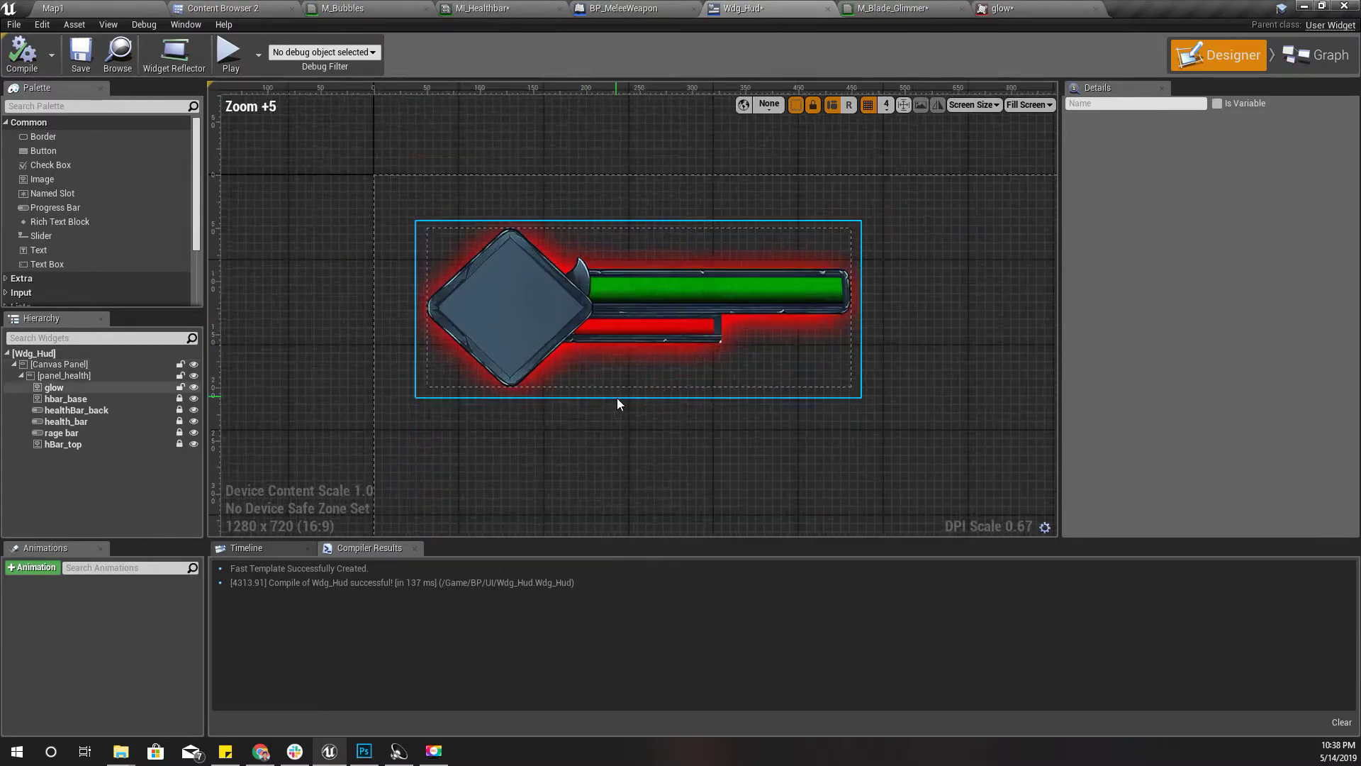
{"action": "scroll", "coordinate": [619, 400], "scroll_direction": "up", "scroll_amount": 3}
{"action": "right_click_drag", "start_coordinate": [632, 398], "coordinate": [632, 484]}
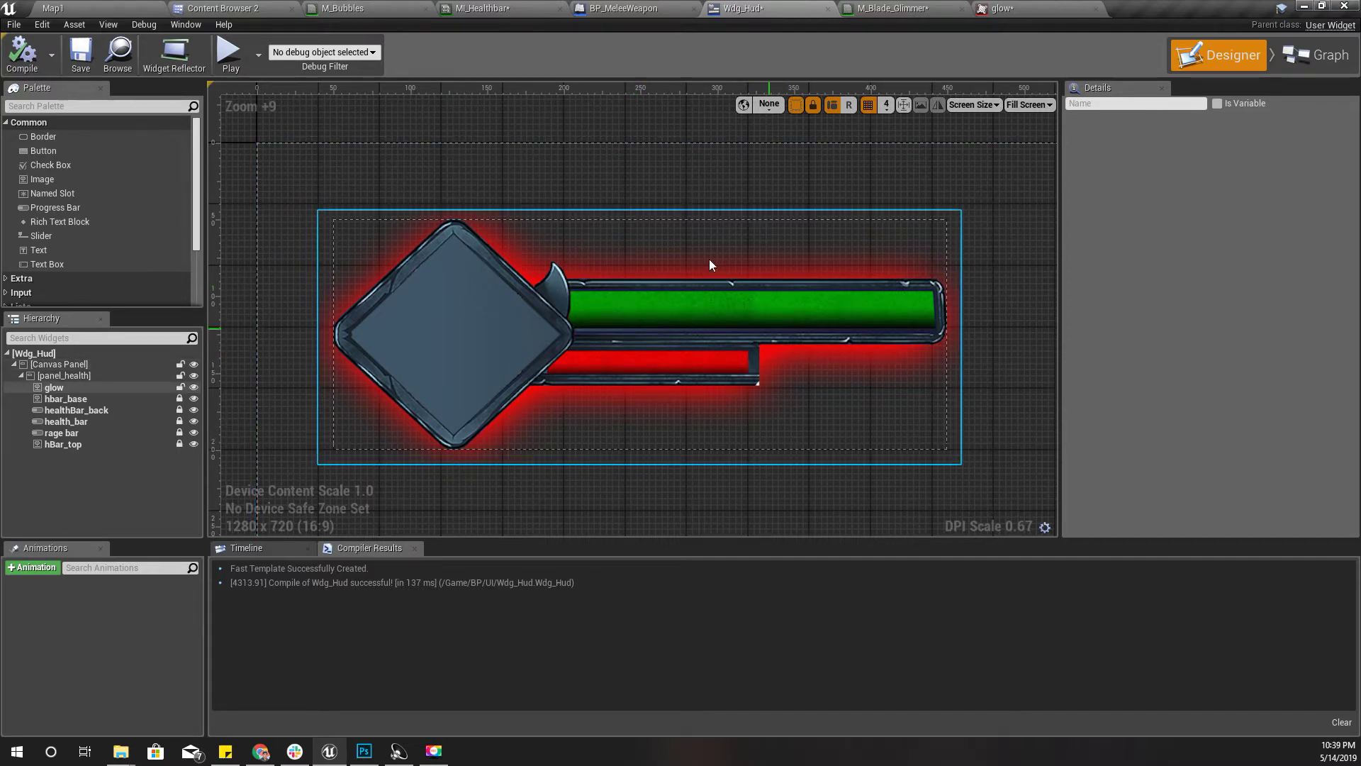
{"action": "scroll", "coordinate": [717, 370], "scroll_direction": "down", "scroll_amount": 2}
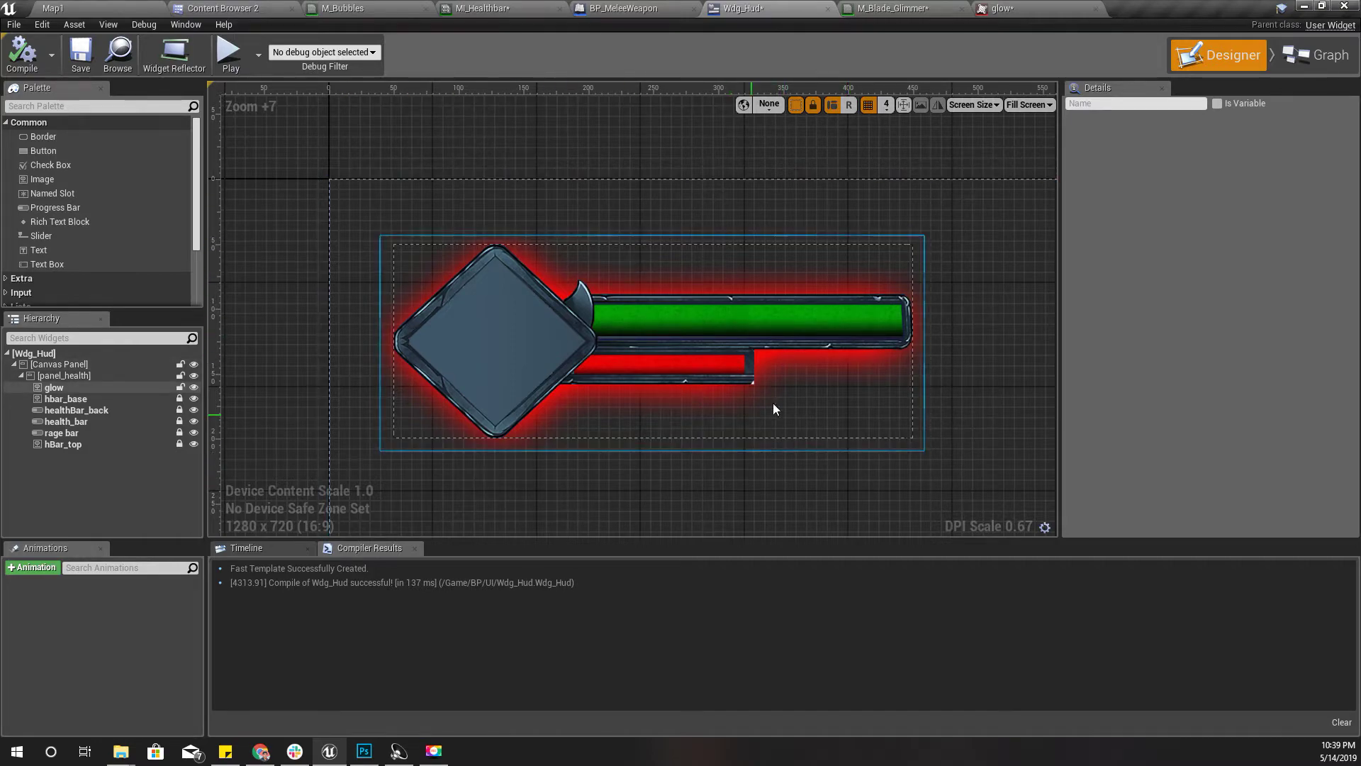
Step: Switch to Map1, make the viewport full screen, and start playing the level
{"action": "left_click", "coordinate": [113, 7]}
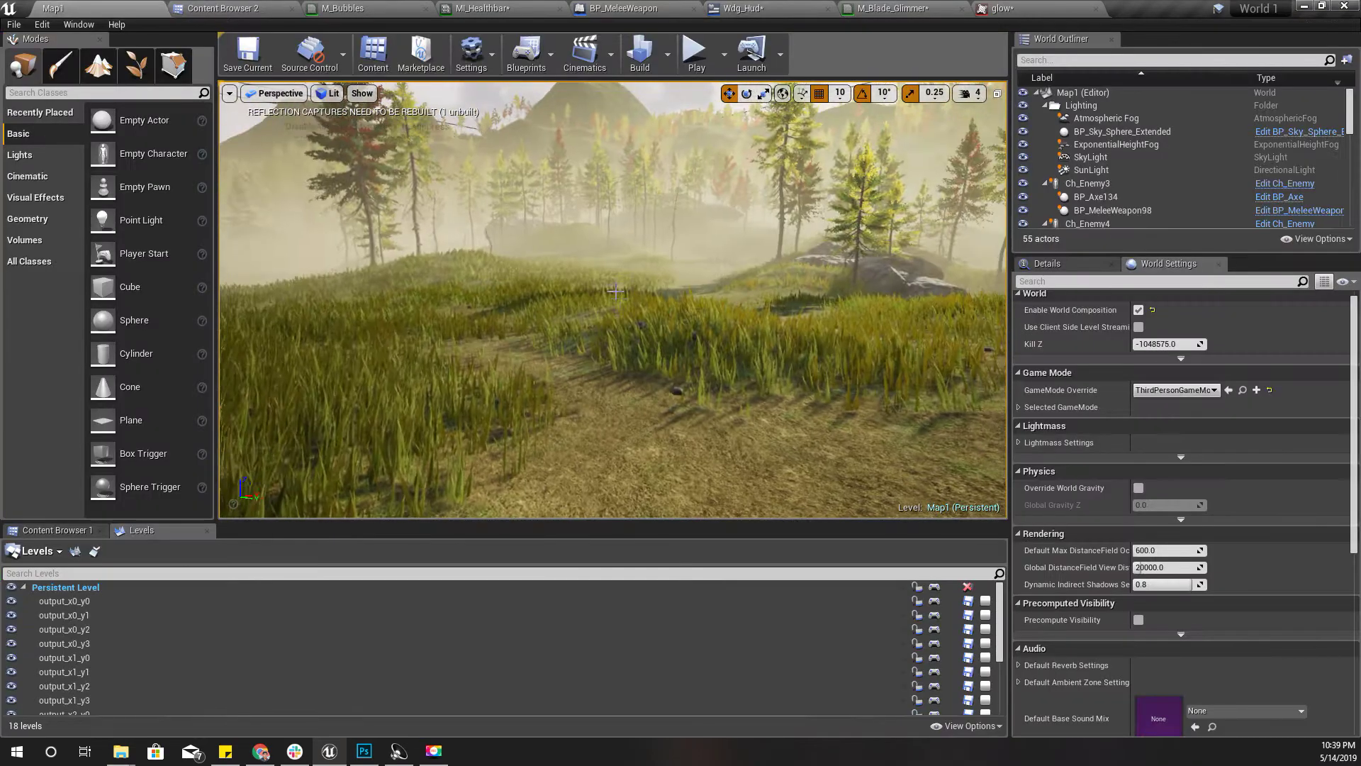
{"action": "key", "text": "F11"}
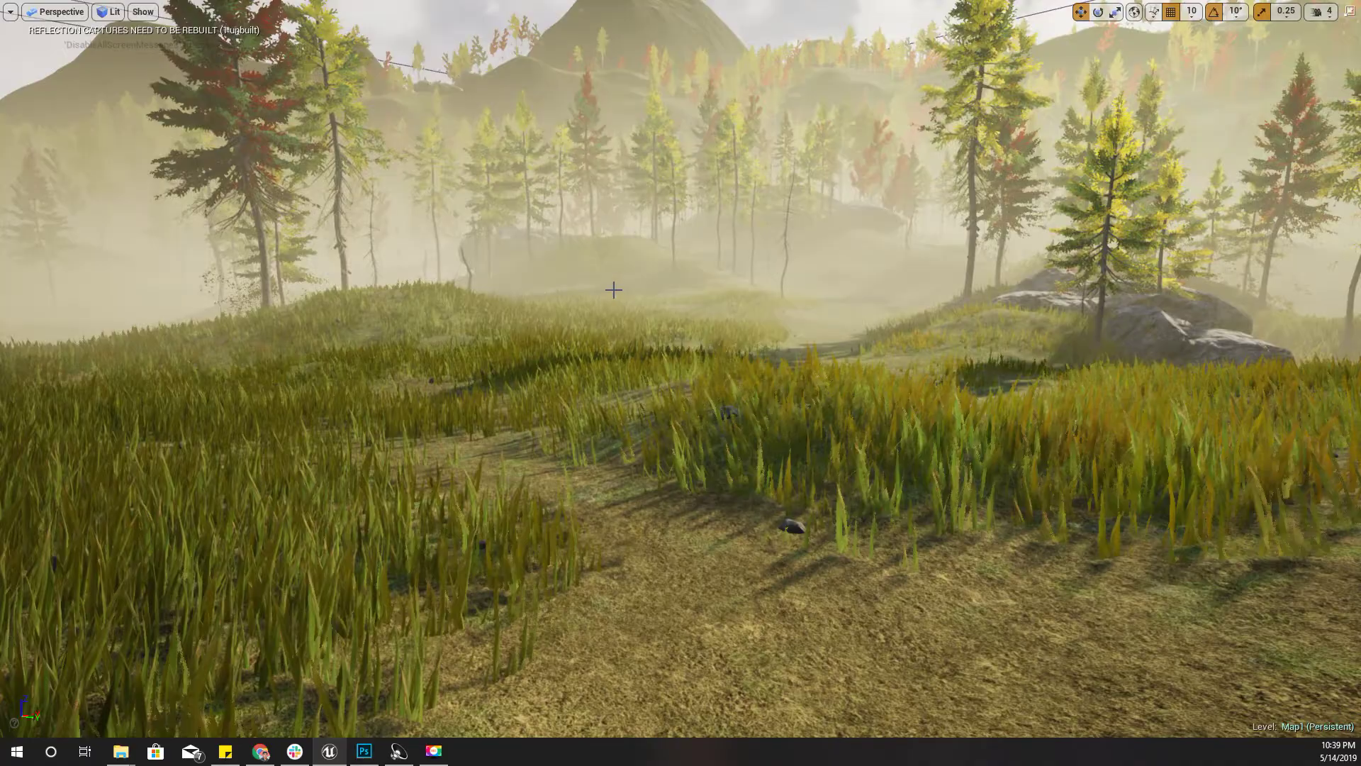
{"action": "key", "text": "alt+p"}
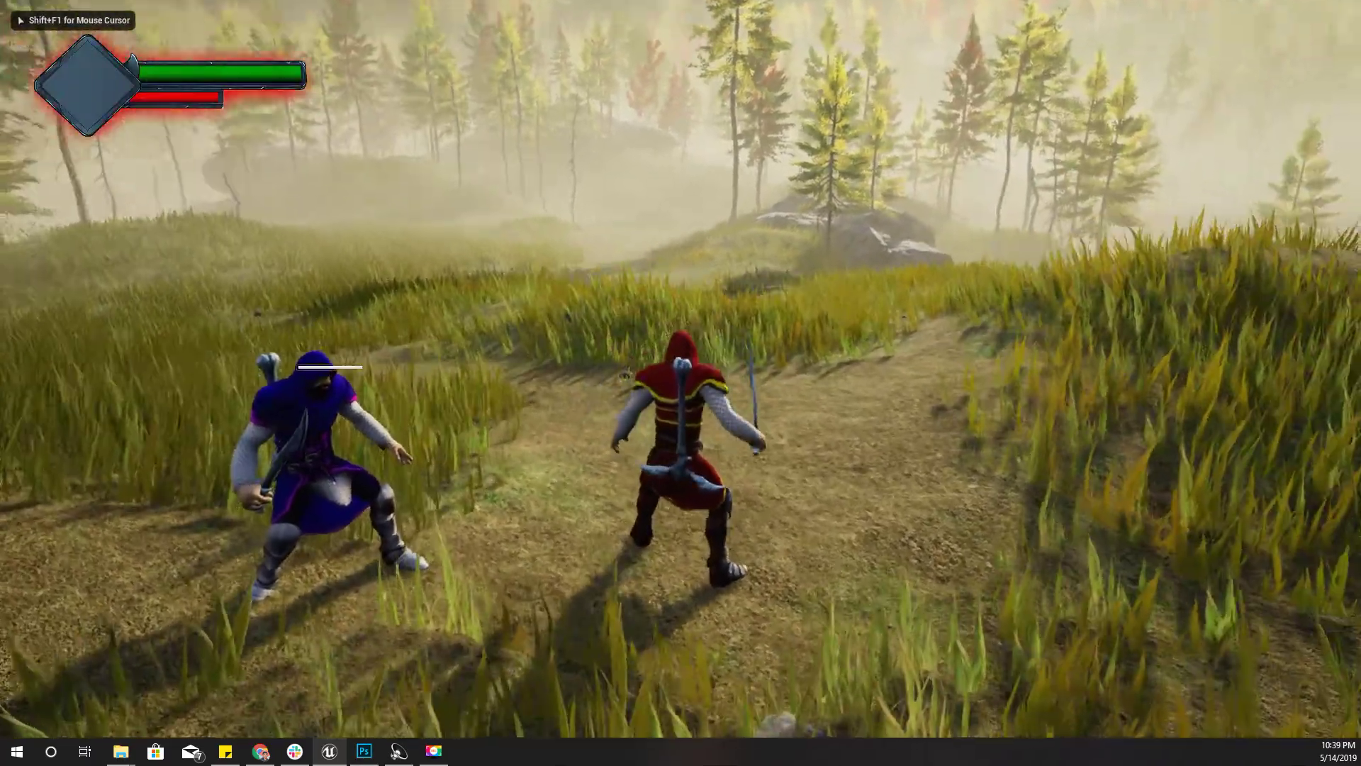
Step: Run across the meadow and attack the purple enemies to drain the rage bar
{"action": "key", "text": "w"}
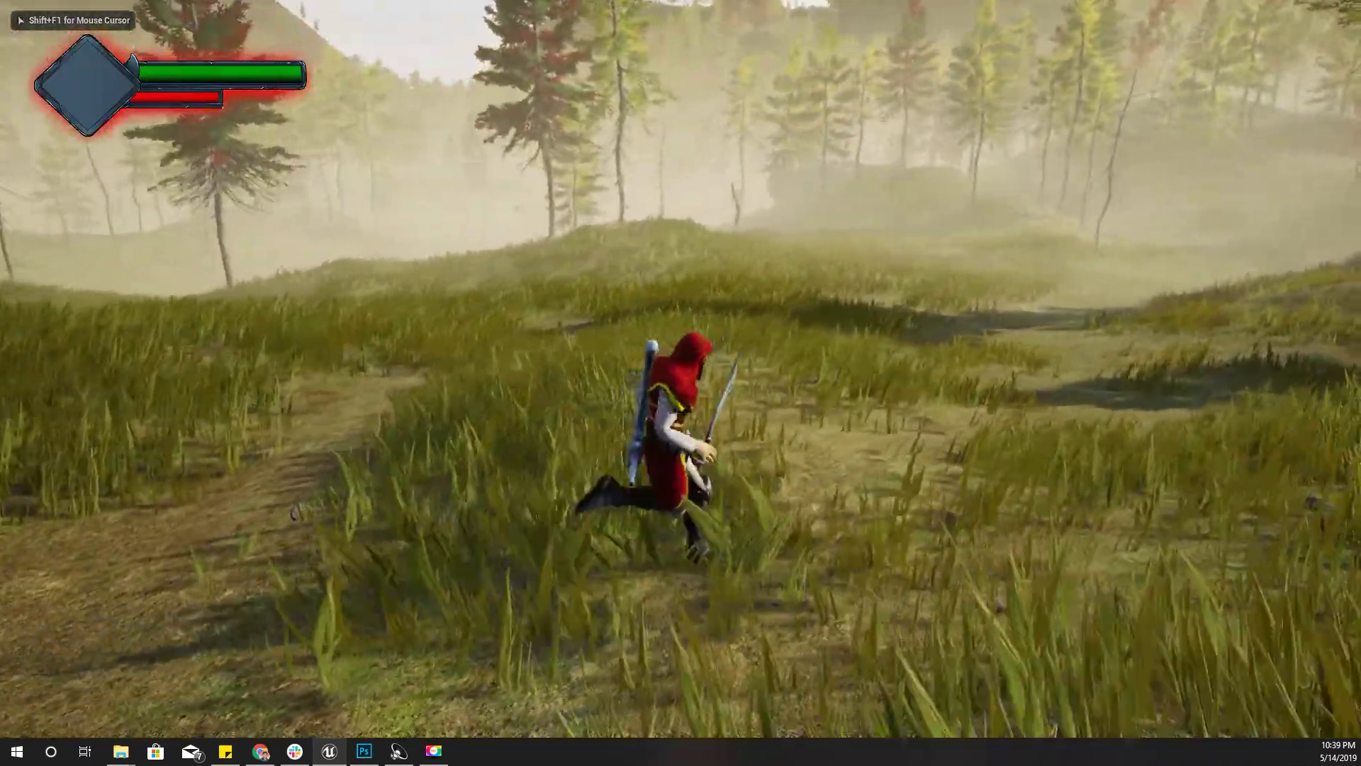
{"action": "key", "text": "s"}
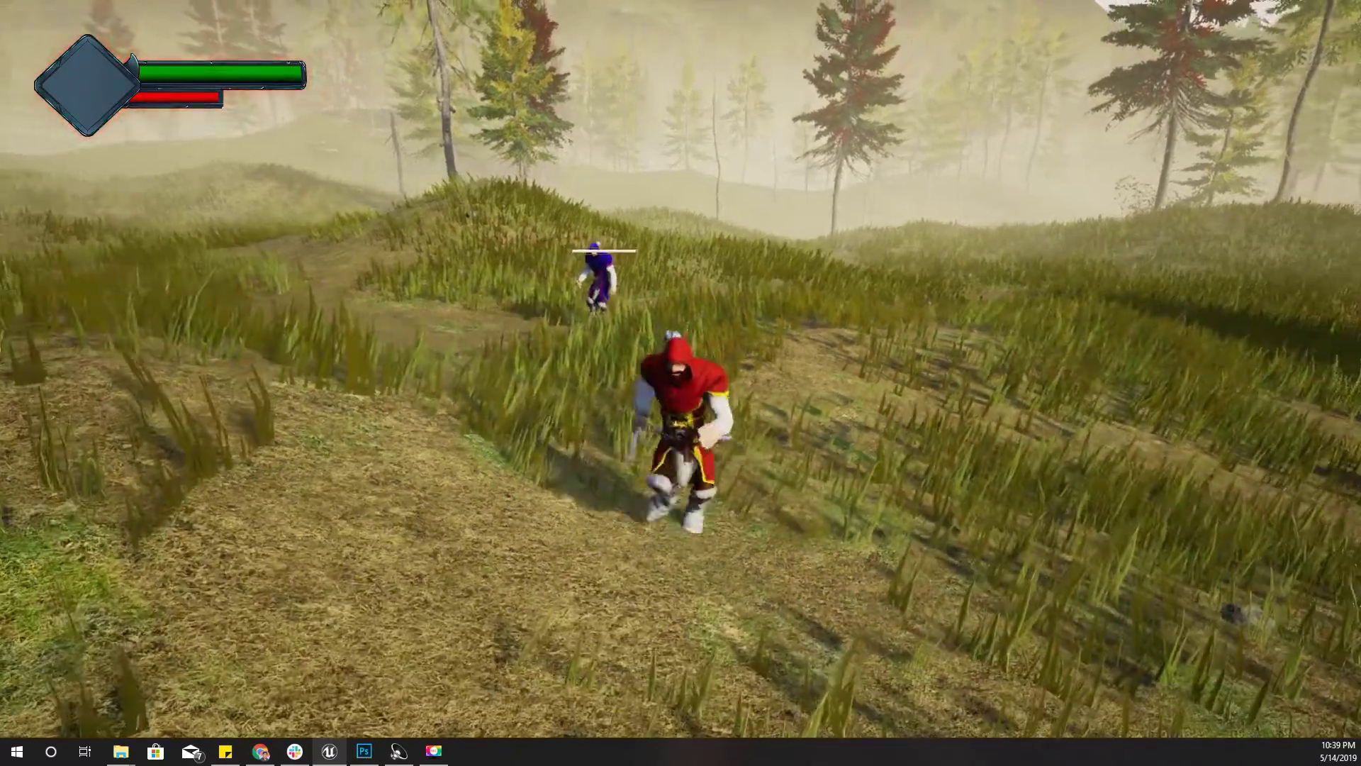
{"action": "key", "text": "s"}
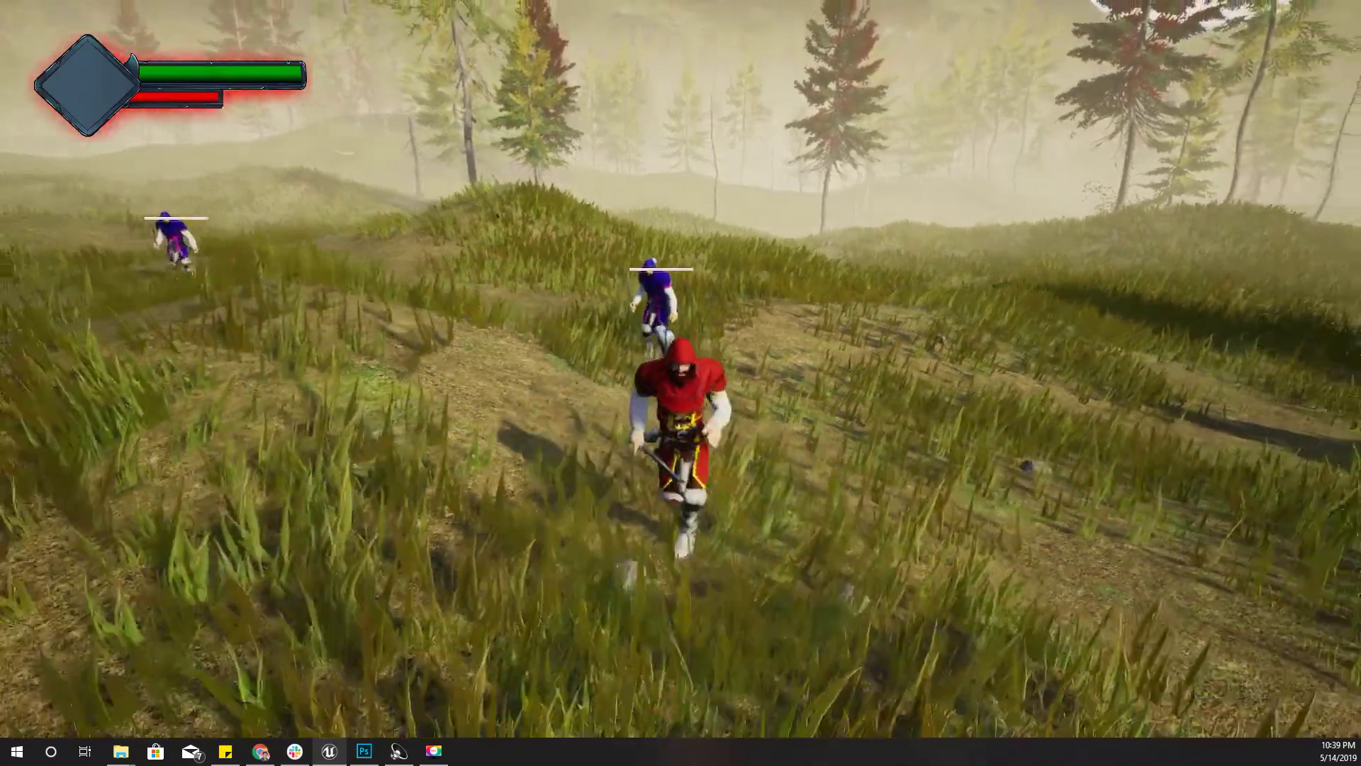
{"action": "key", "text": "w"}
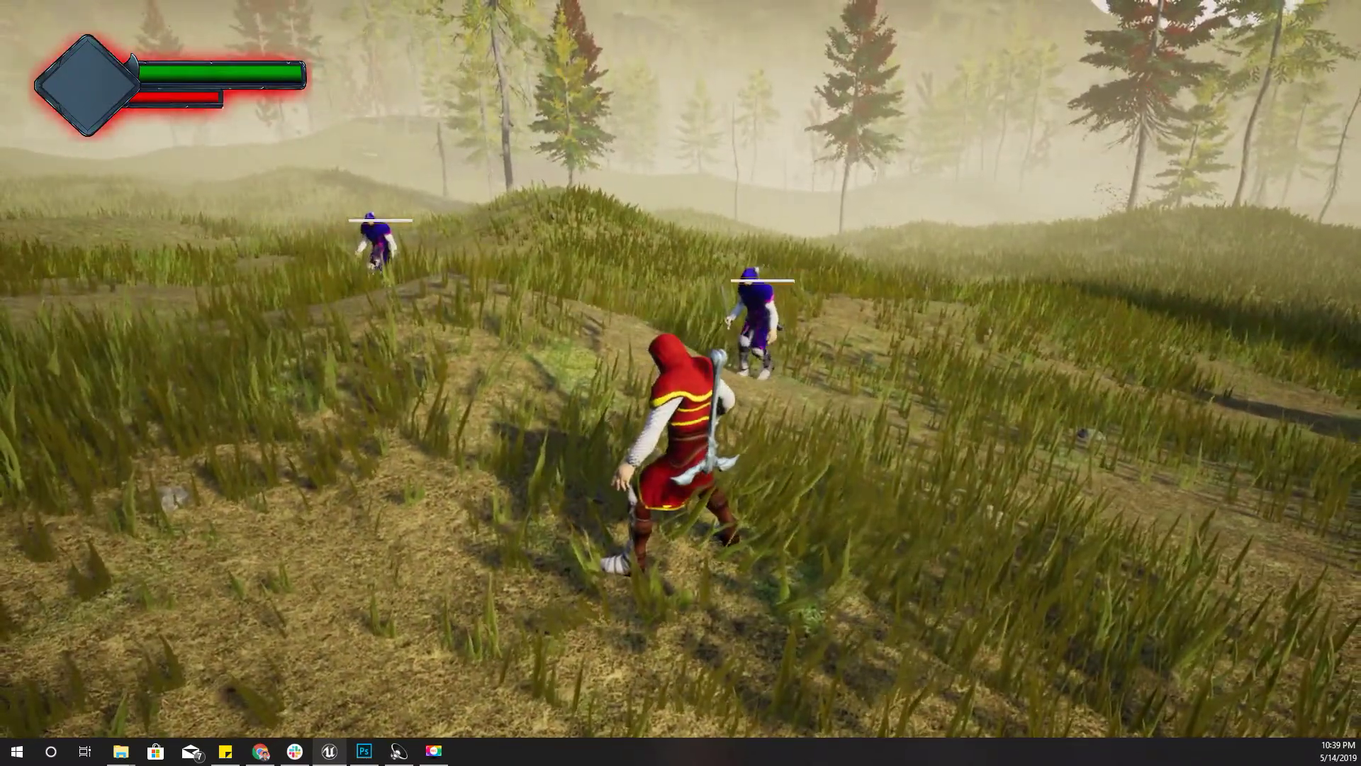
{"action": "key", "text": "s"}
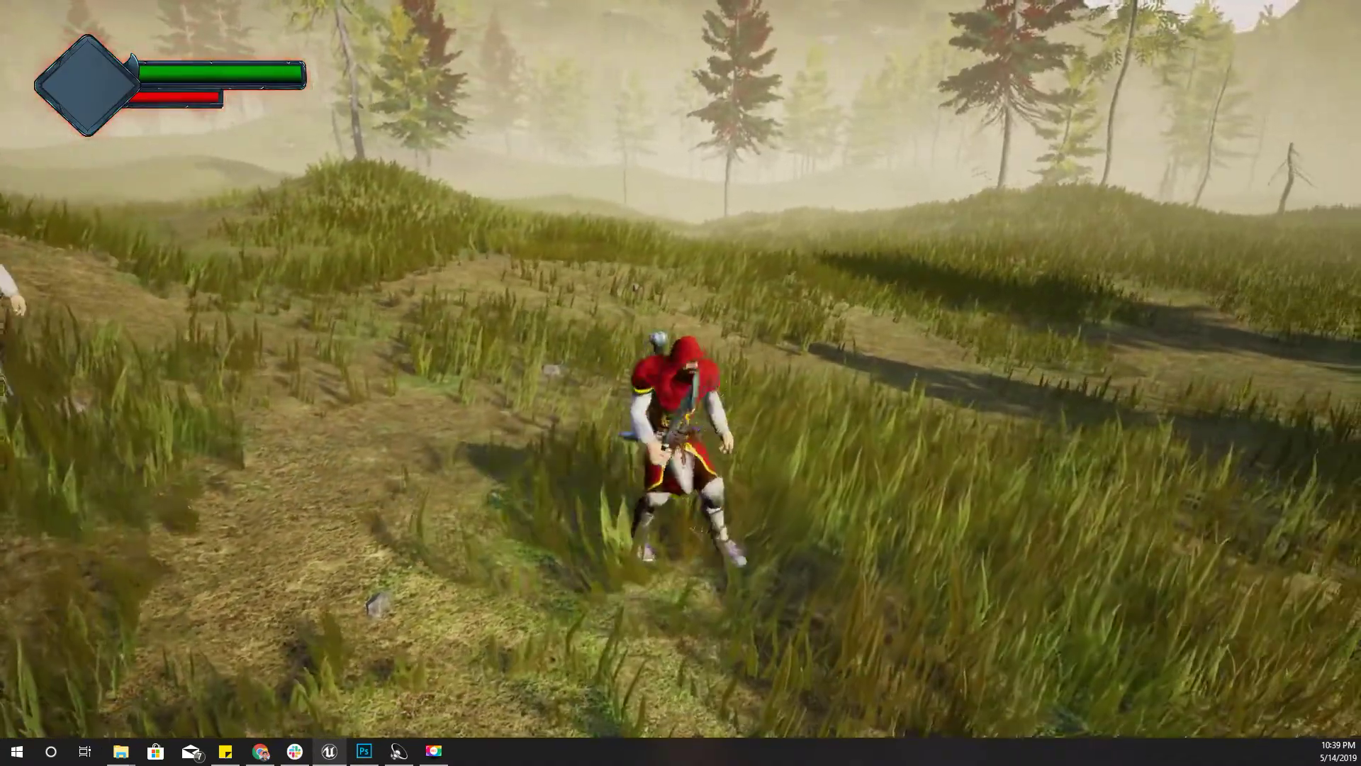
{"action": "key", "text": "w"}
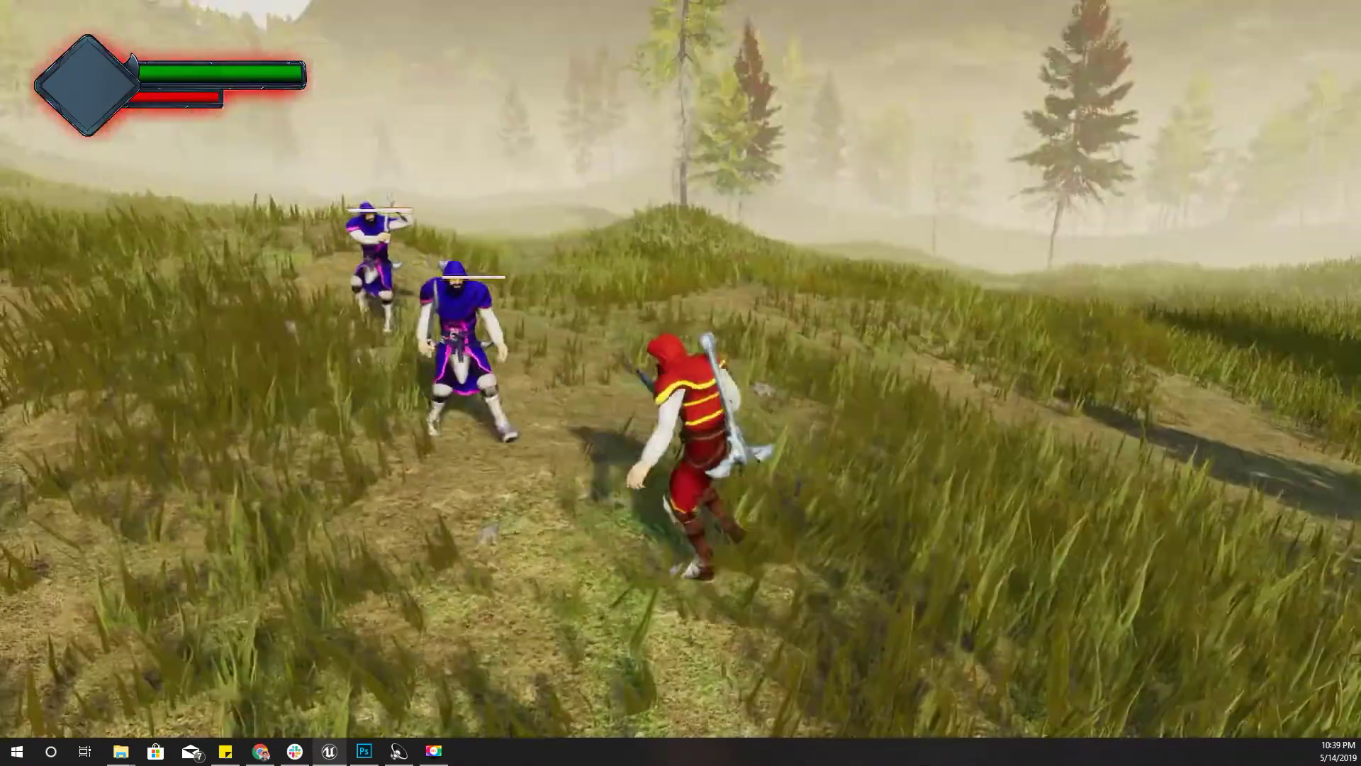
{"action": "key", "text": "space"}
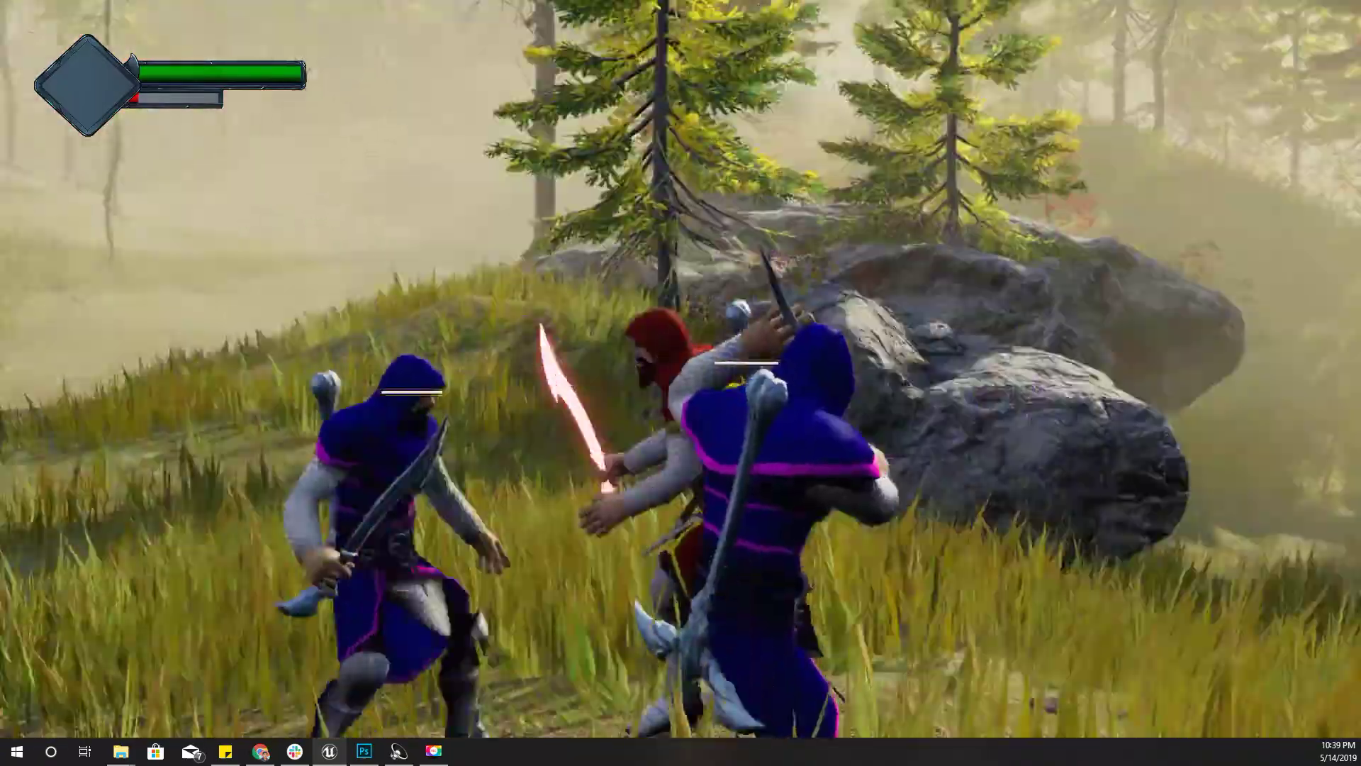
{"action": "key", "text": "e"}
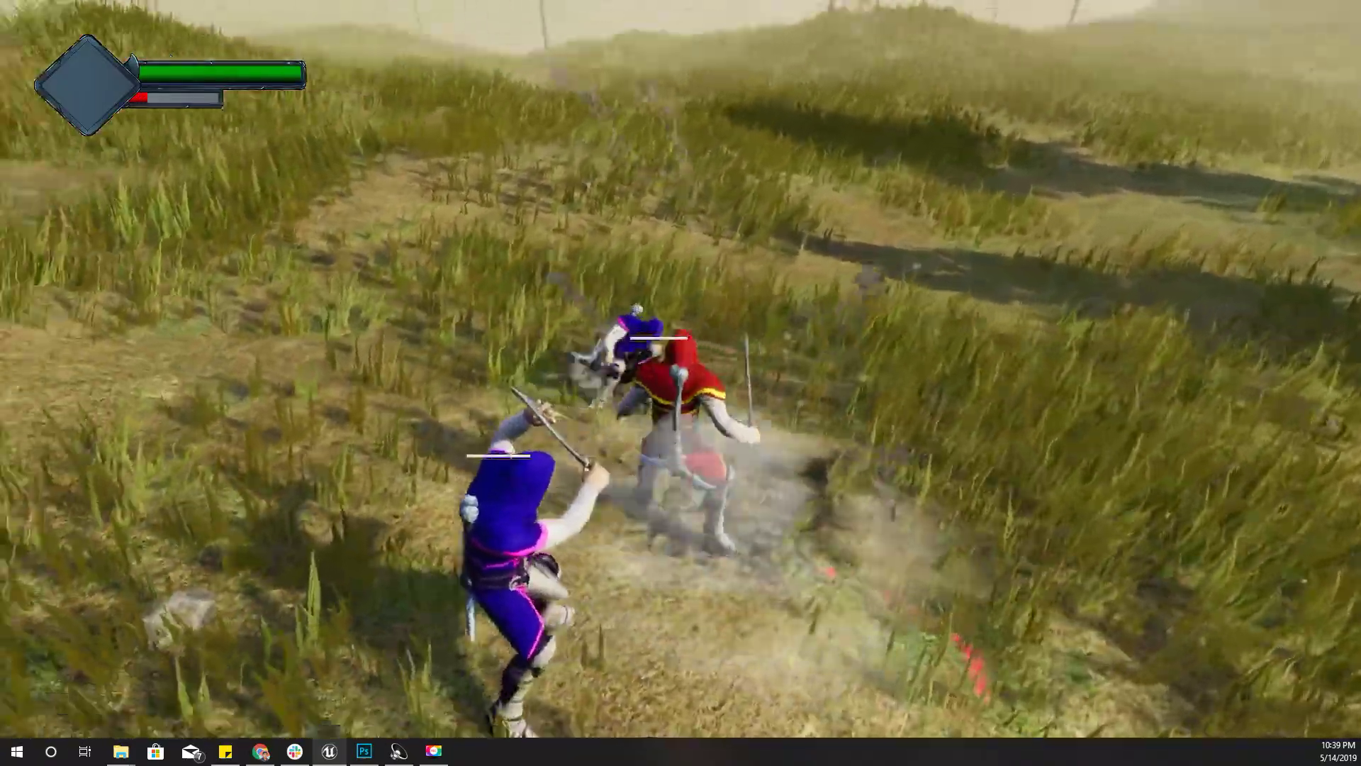
{"action": "key", "text": "w"}
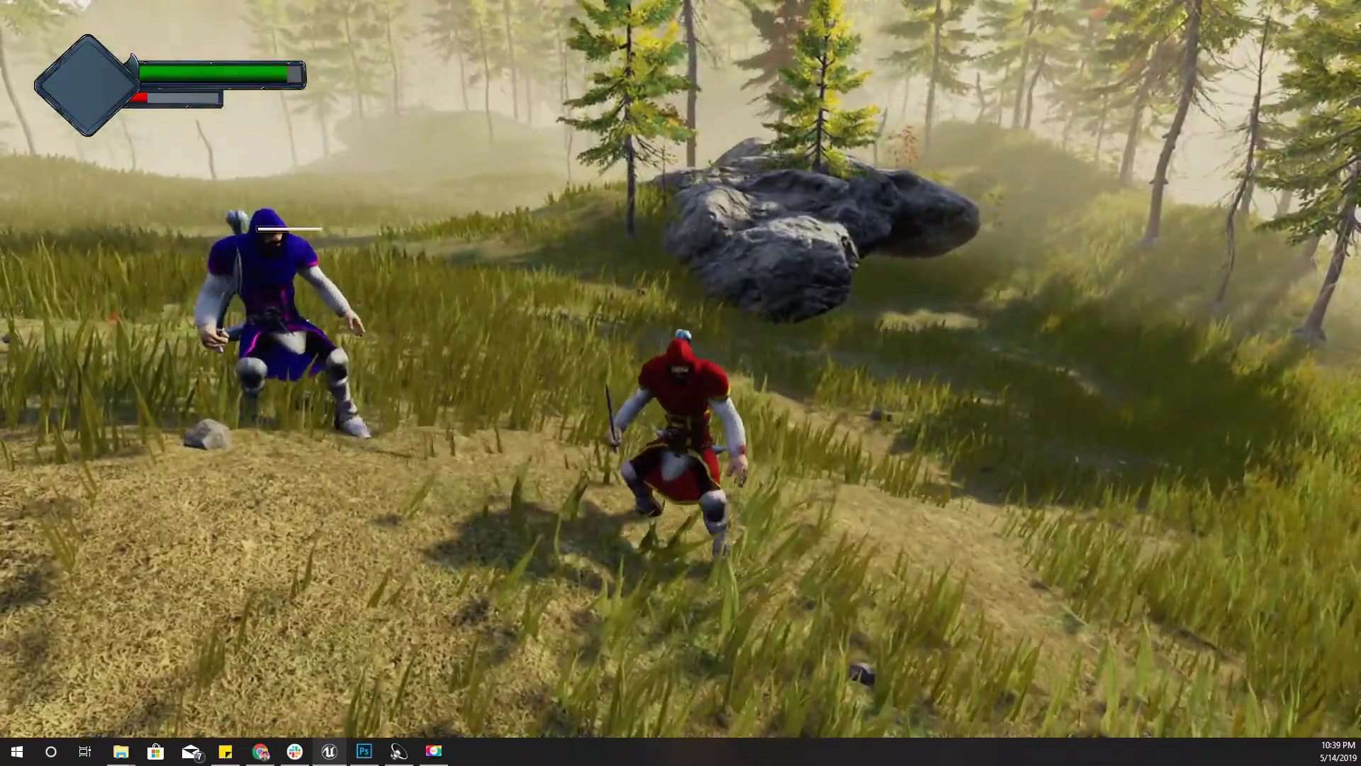
{"action": "key", "text": "Escape"}
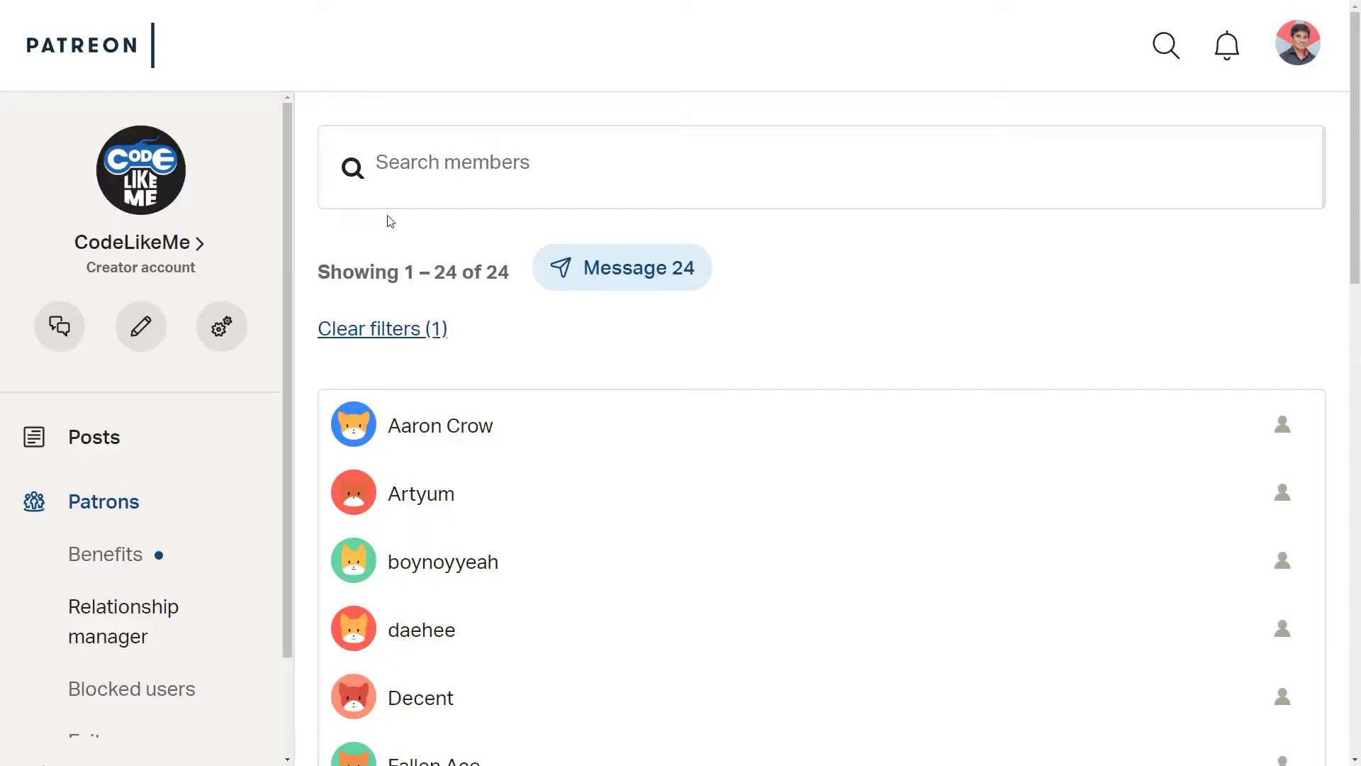
{"action": "scroll", "coordinate": [389, 220], "scroll_direction": "down", "scroll_amount": 10}
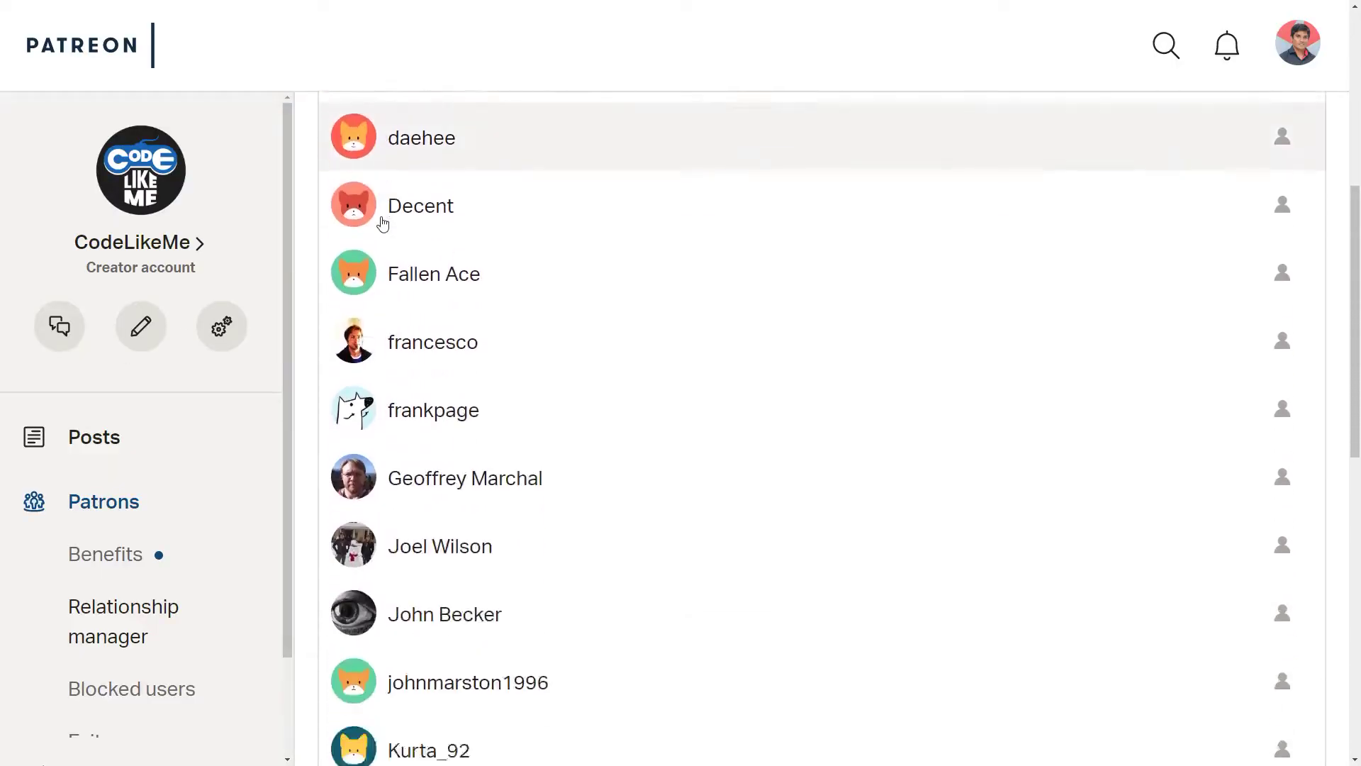
{"action": "scroll", "coordinate": [383, 224], "scroll_direction": "down", "scroll_amount": 8}
{"action": "scroll", "coordinate": [383, 224], "scroll_direction": "up", "scroll_amount": 8}
{"action": "scroll", "coordinate": [383, 224], "scroll_direction": "up", "scroll_amount": 3}
{"action": "scroll", "coordinate": [383, 224], "scroll_direction": "up", "scroll_amount": 5}
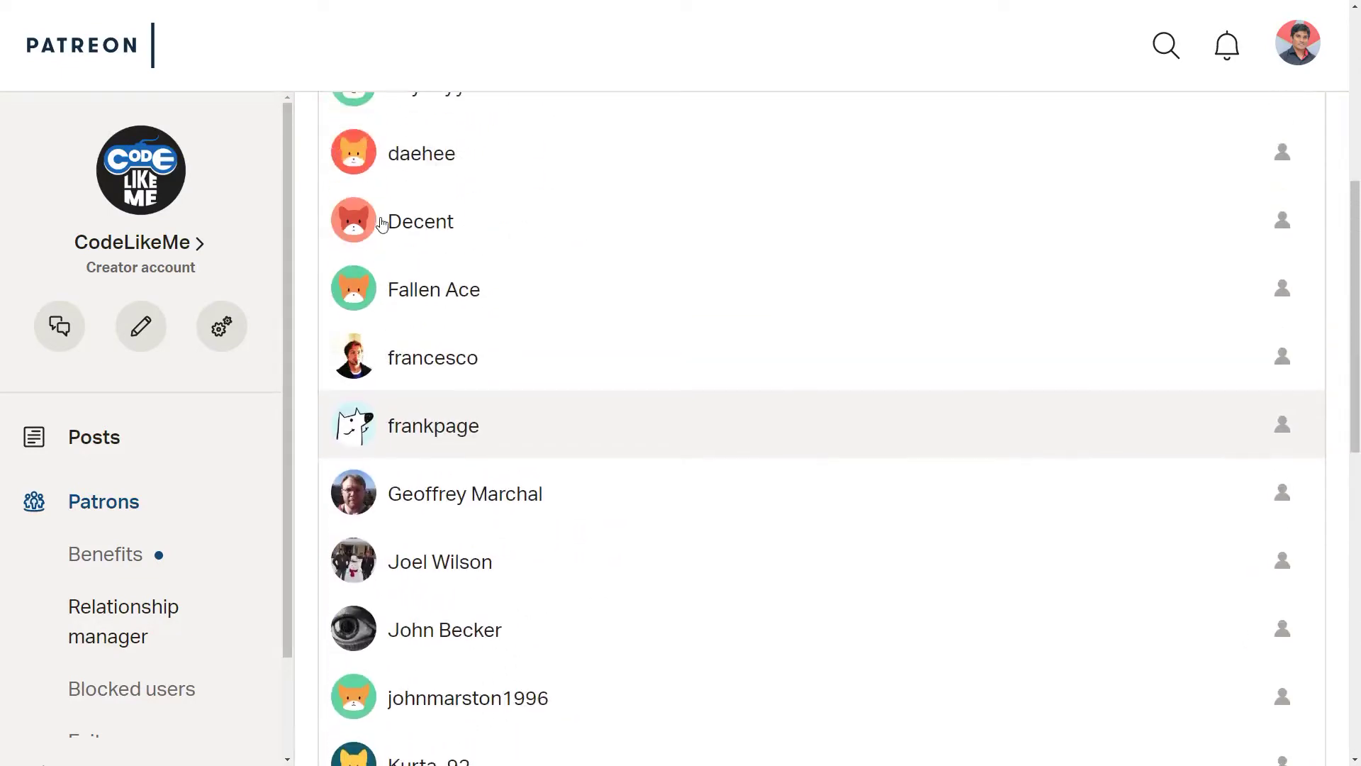
{"action": "scroll", "coordinate": [383, 225], "scroll_direction": "down", "scroll_amount": 9}
{"action": "scroll", "coordinate": [381, 226], "scroll_direction": "down", "scroll_amount": 7}
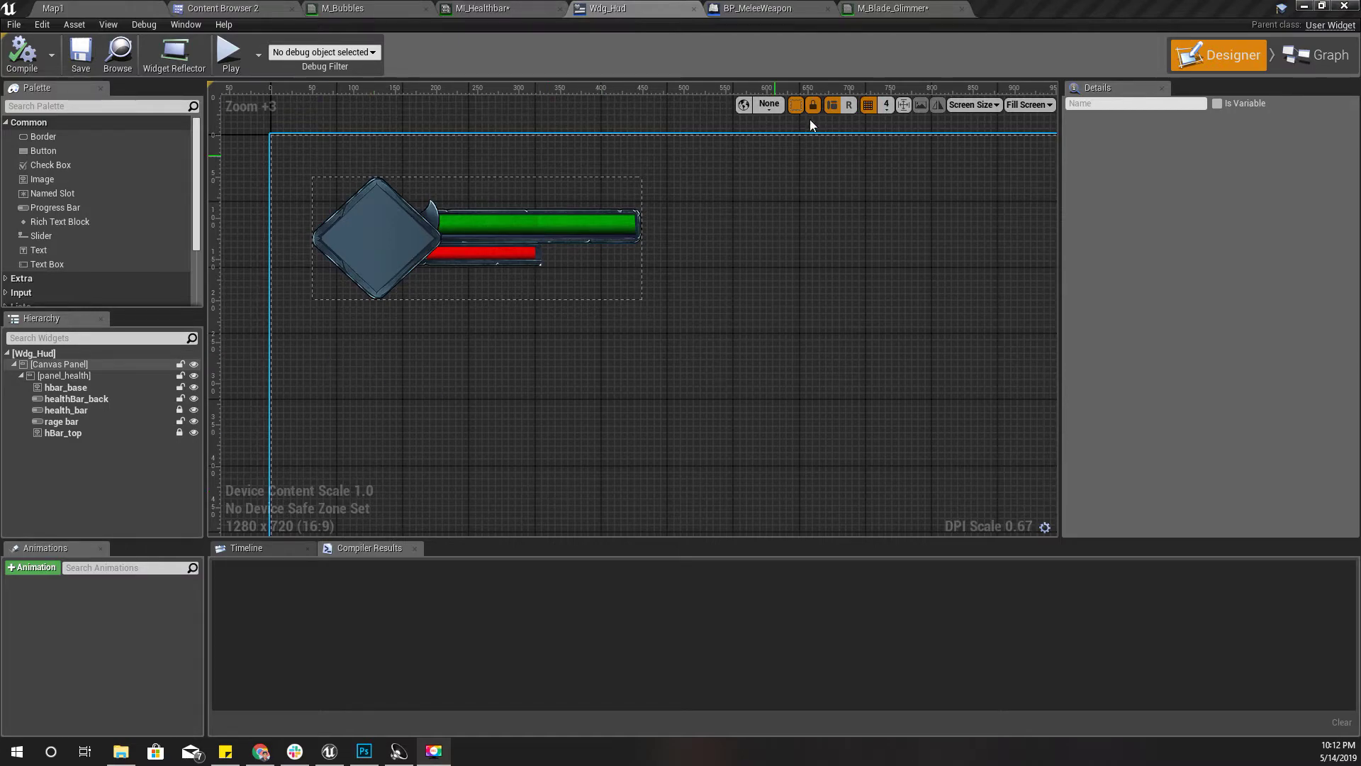
Step: Set the M_Blade_Glimmer Charge multiplier default to 1000 and apply it to preview the glow
{"action": "left_click", "coordinate": [892, 8]}
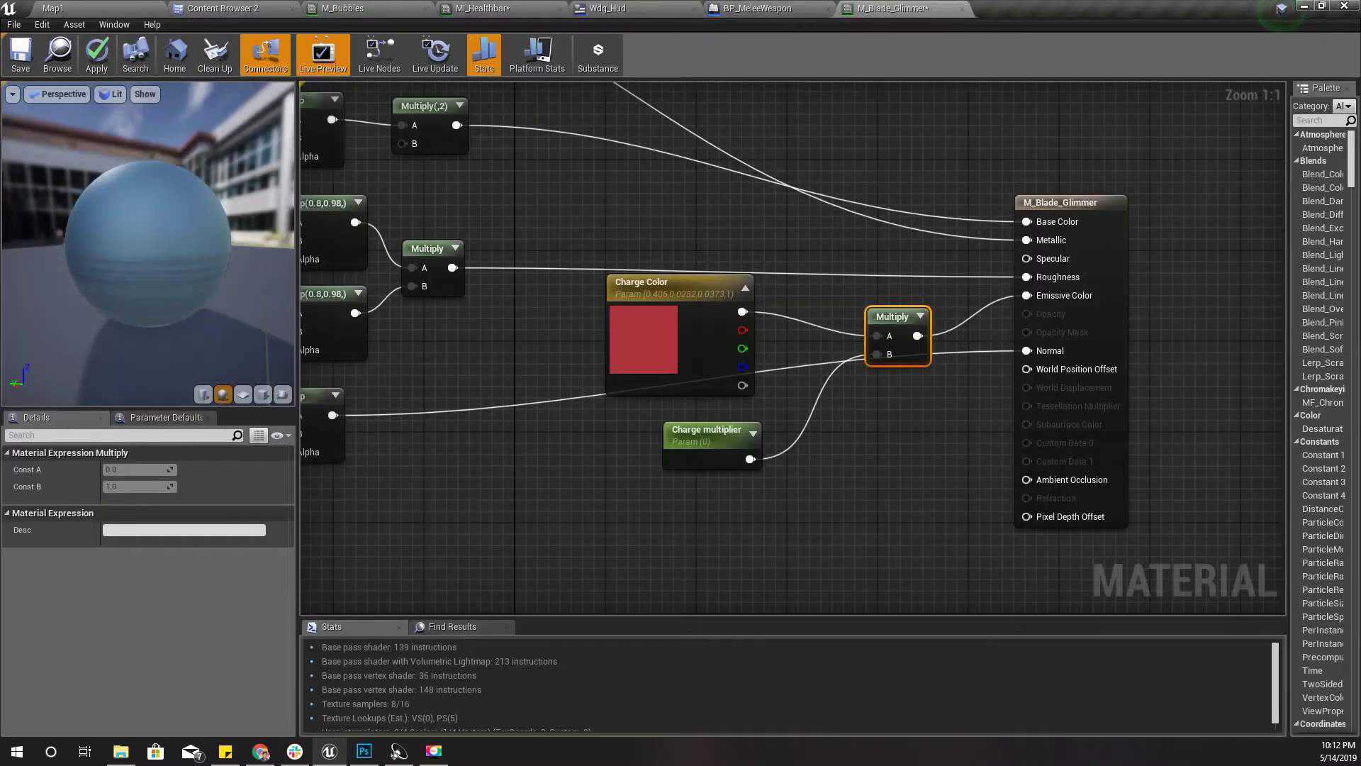
{"action": "left_click", "coordinate": [695, 452]}
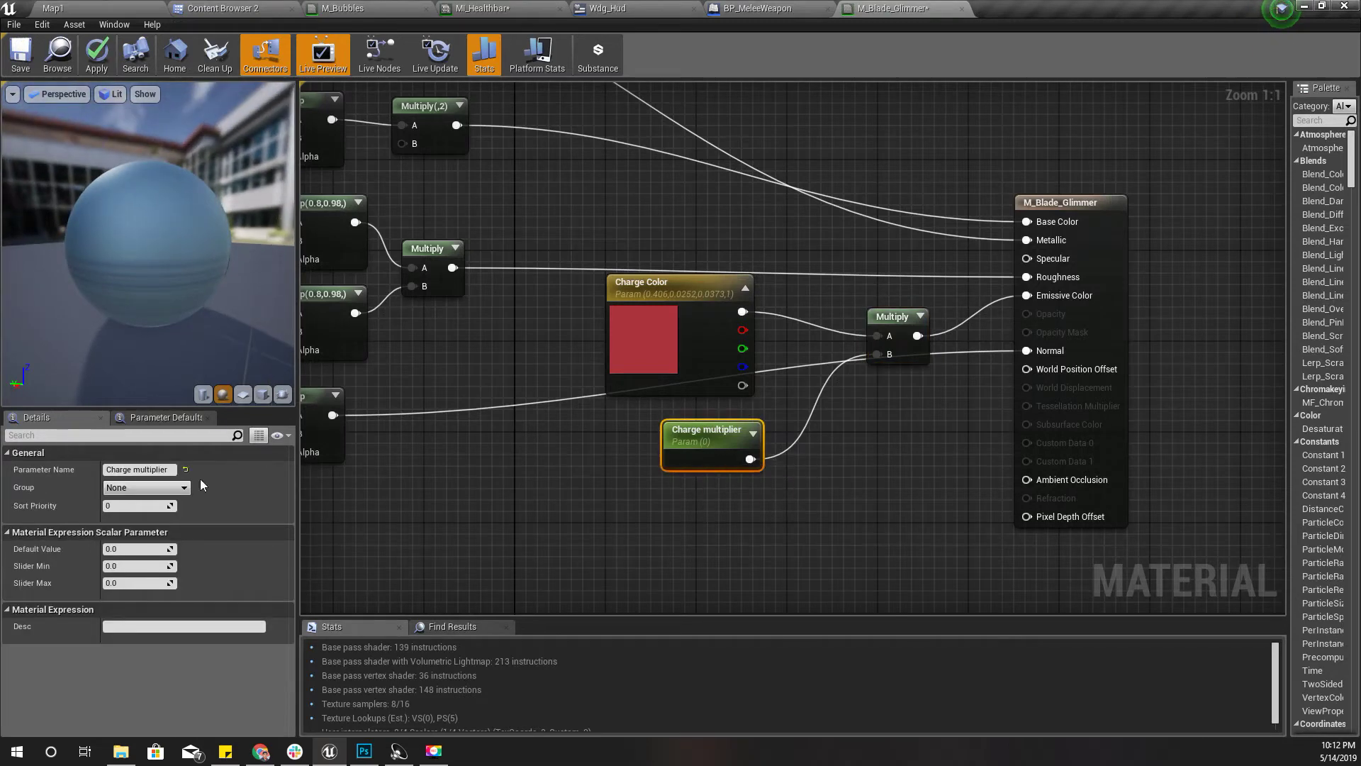
{"action": "left_click", "coordinate": [146, 548]}
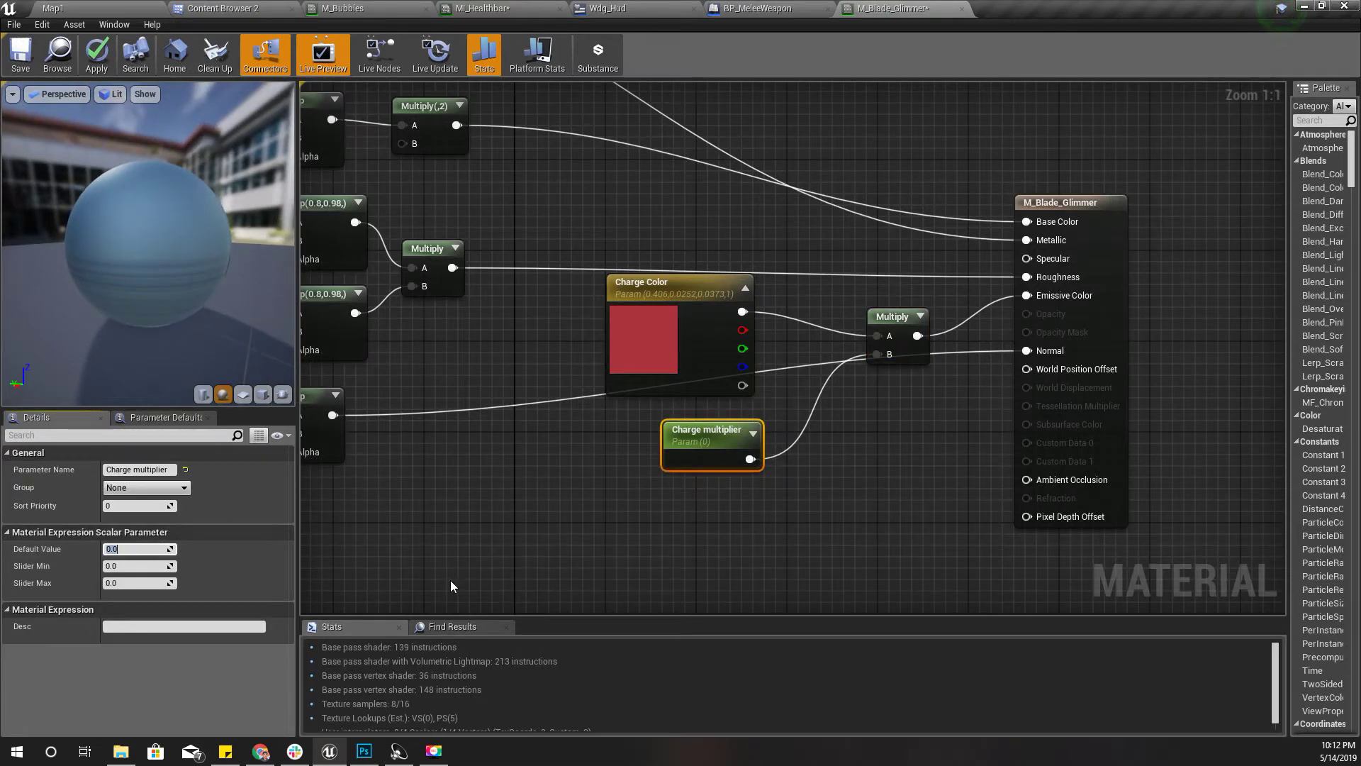
{"action": "type", "text": "1000"}
{"action": "key", "text": "Return"}
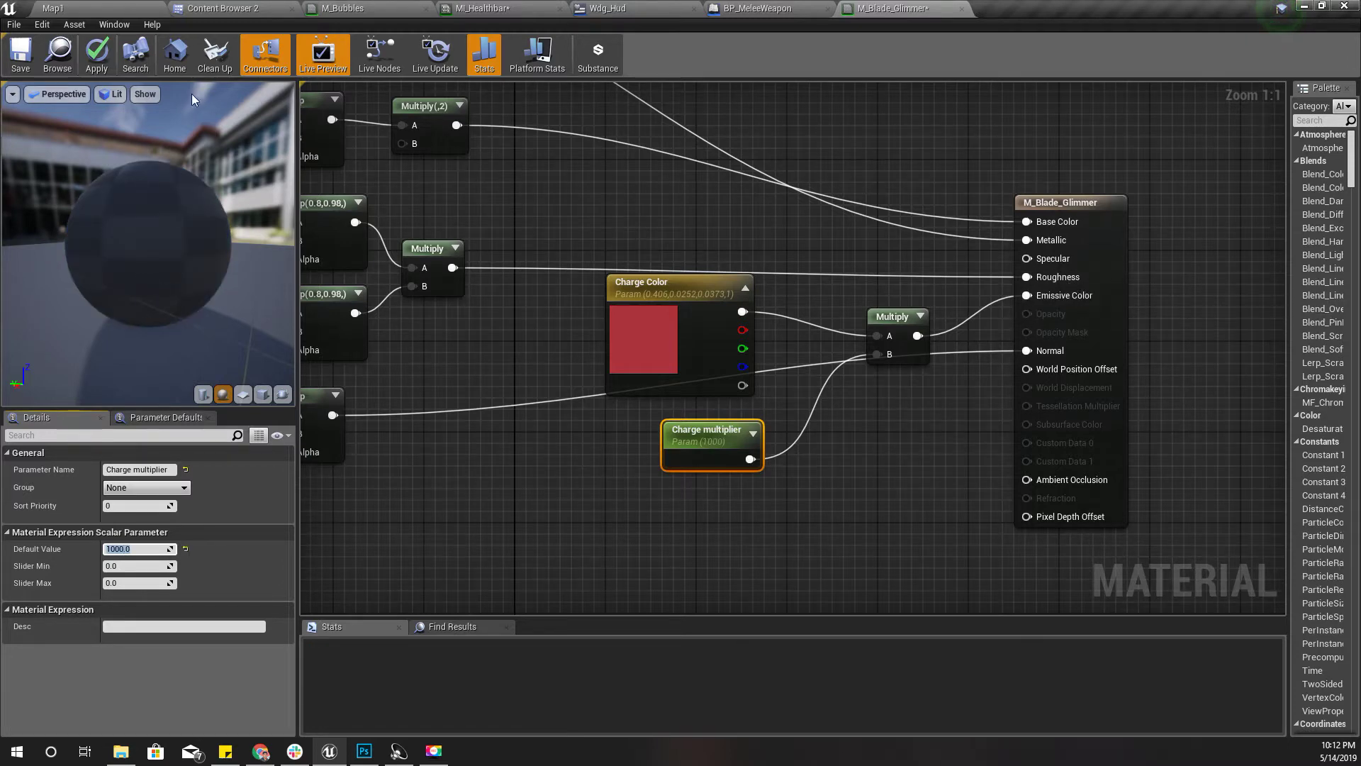
{"action": "left_click", "coordinate": [97, 54]}
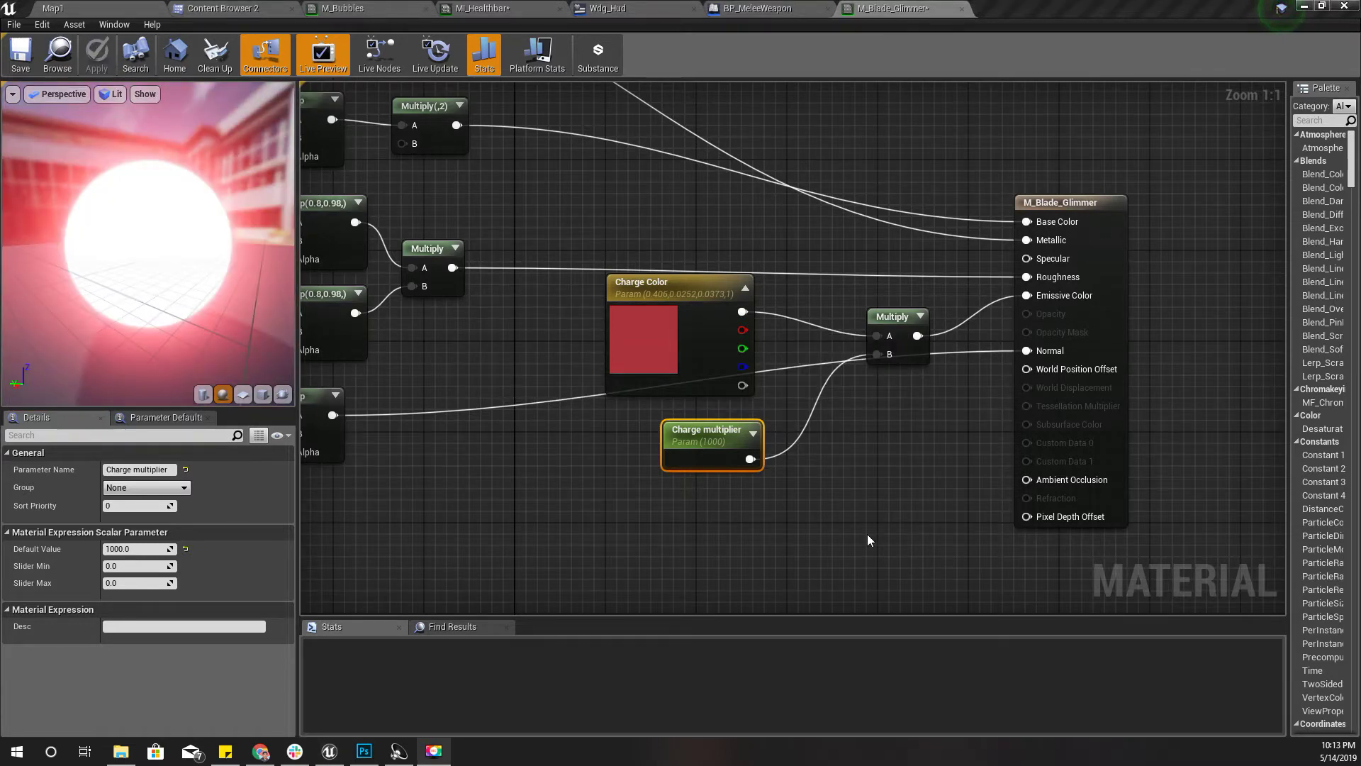
Step: Reset the Charge multiplier default to 0 and apply the material again
{"action": "left_click", "coordinate": [185, 549]}
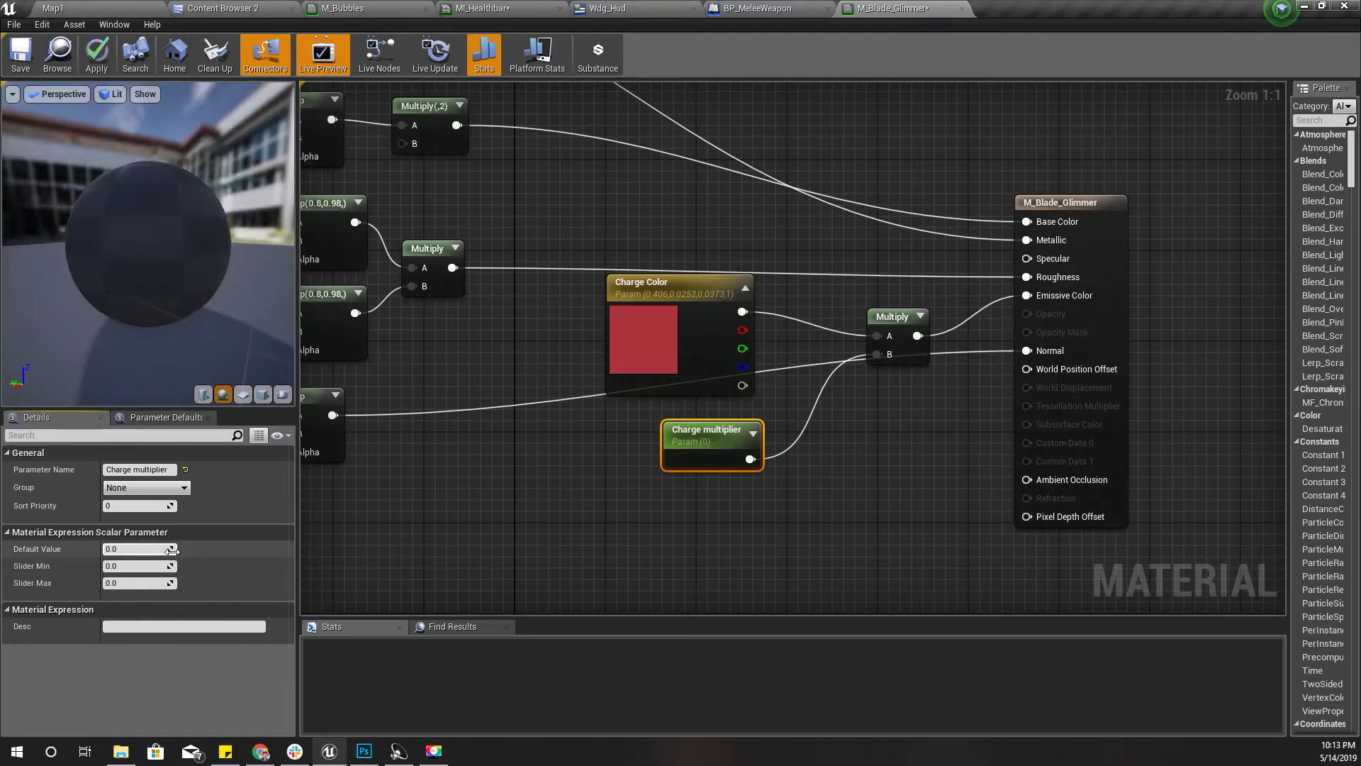
{"action": "left_click", "coordinate": [103, 41]}
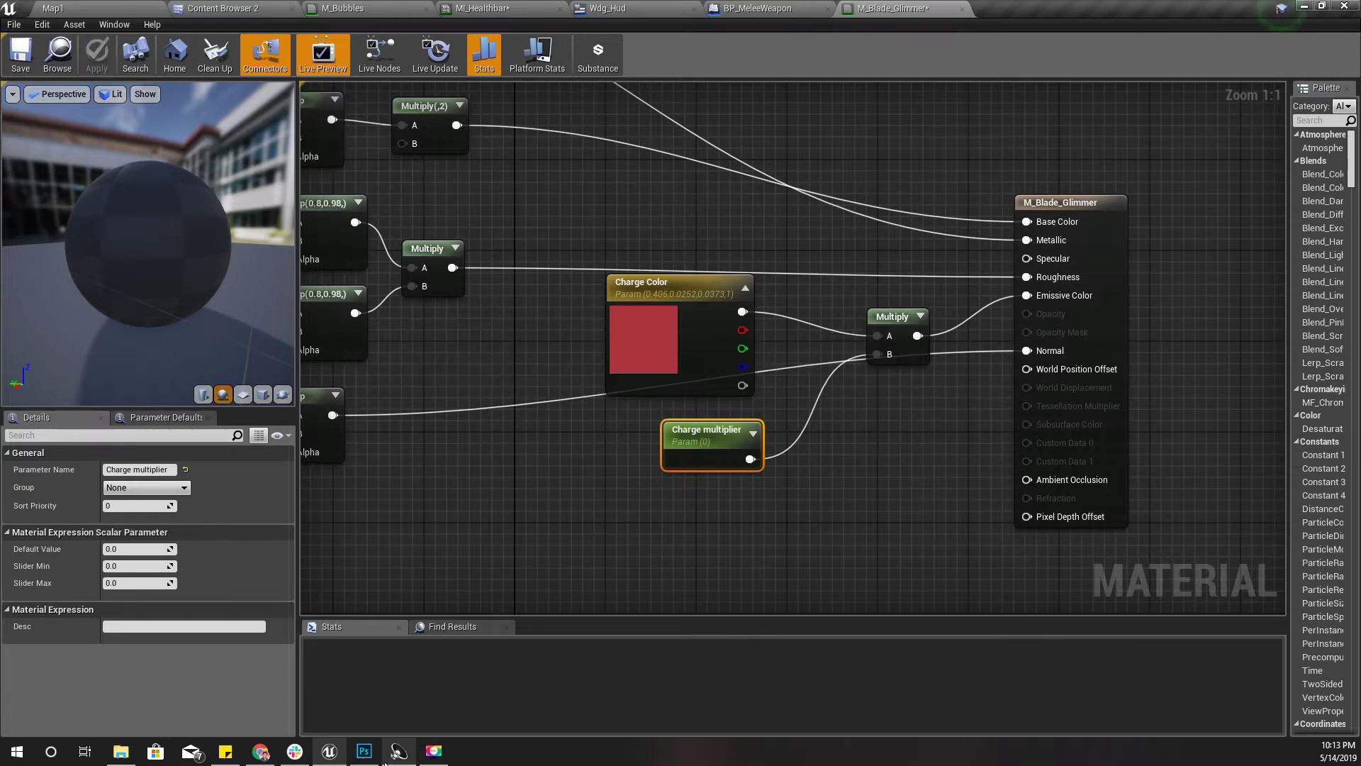
{"action": "left_click", "coordinate": [364, 751]}
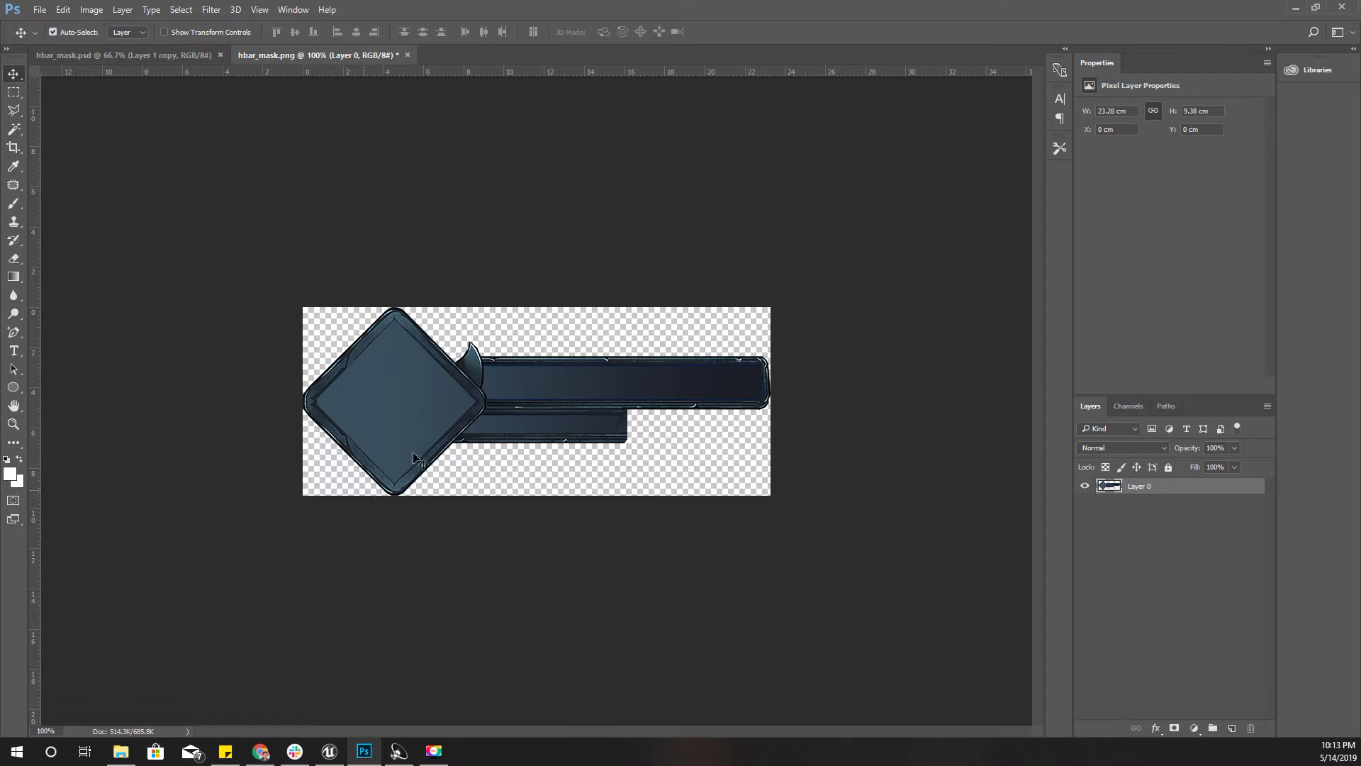
Step: Enlarge the hbar_mask.png canvas by a relative 2 cm in width and height
{"action": "left_click", "coordinate": [88, 8]}
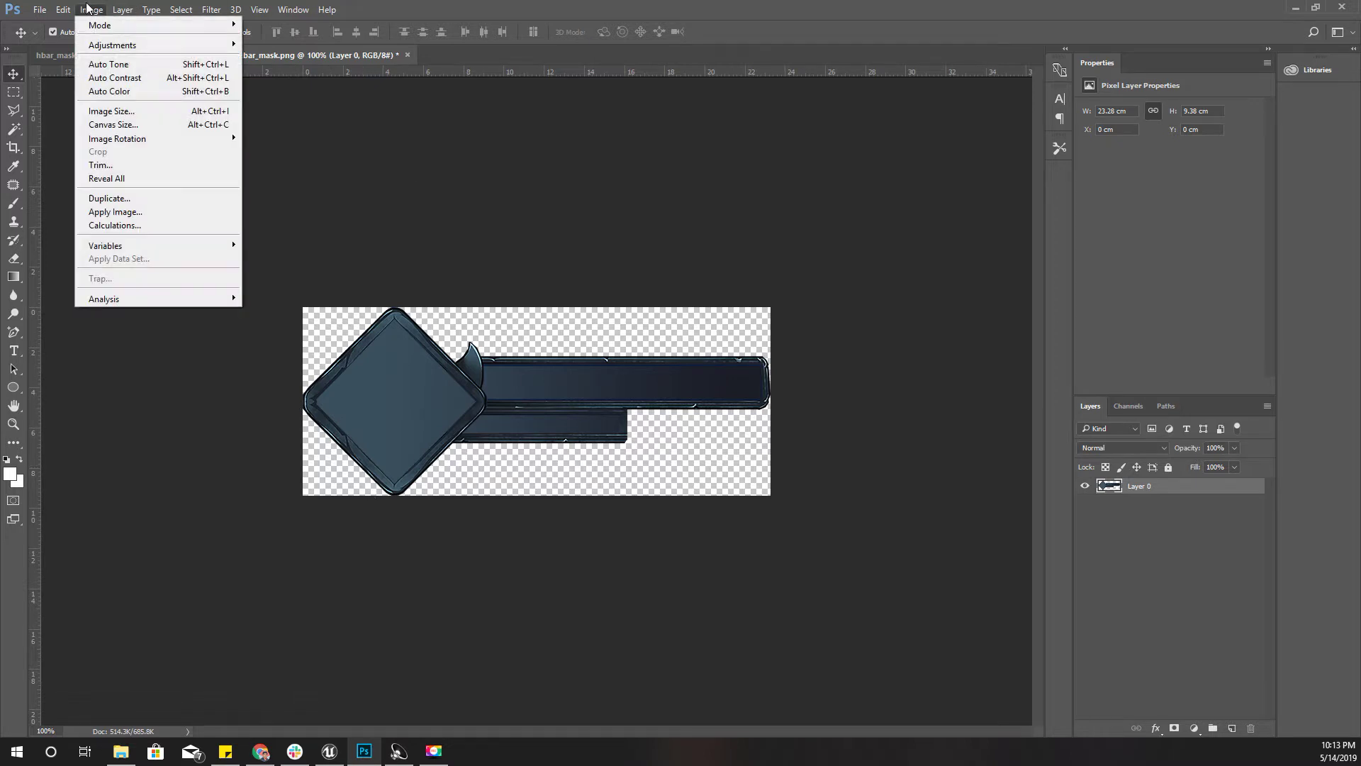
{"action": "left_click", "coordinate": [123, 9]}
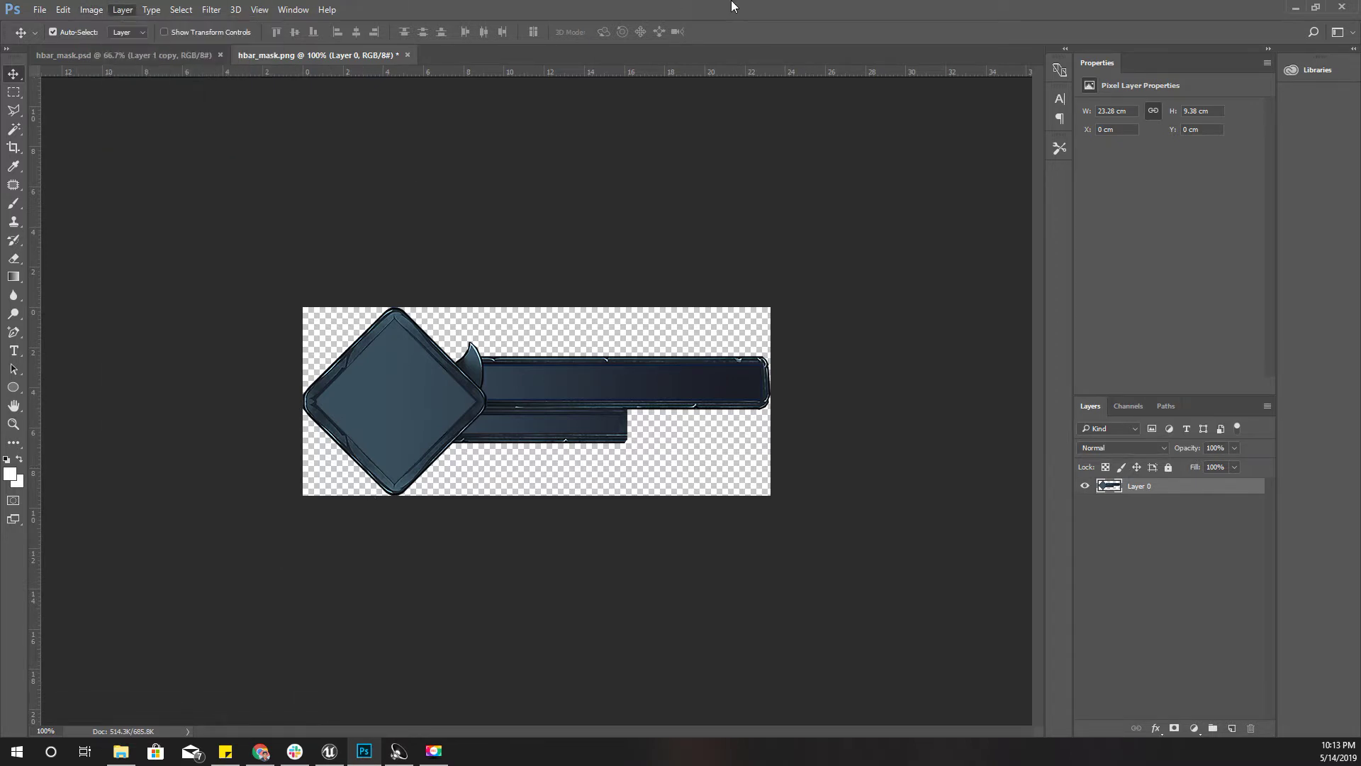
{"action": "left_click", "coordinate": [91, 9]}
{"action": "mouse_move", "coordinate": [123, 9]}
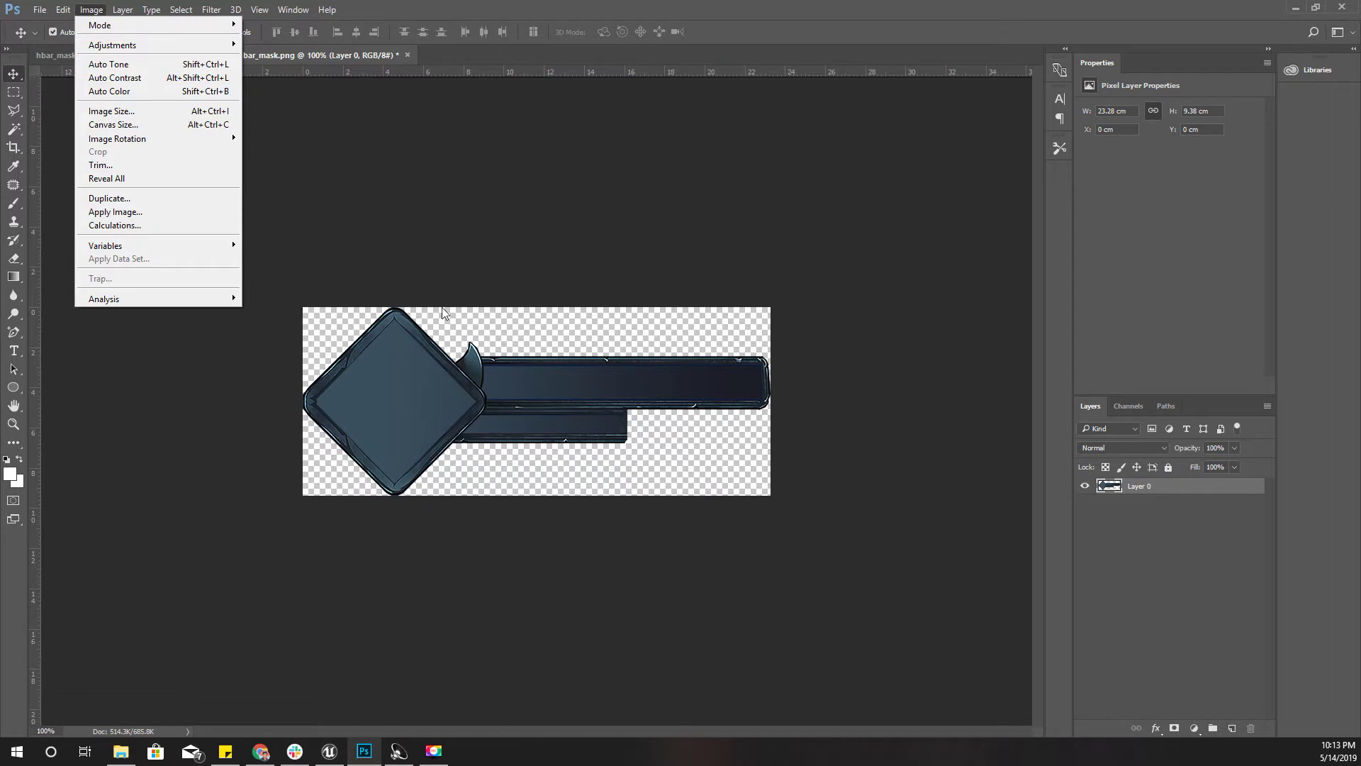
{"action": "left_click", "coordinate": [258, 419]}
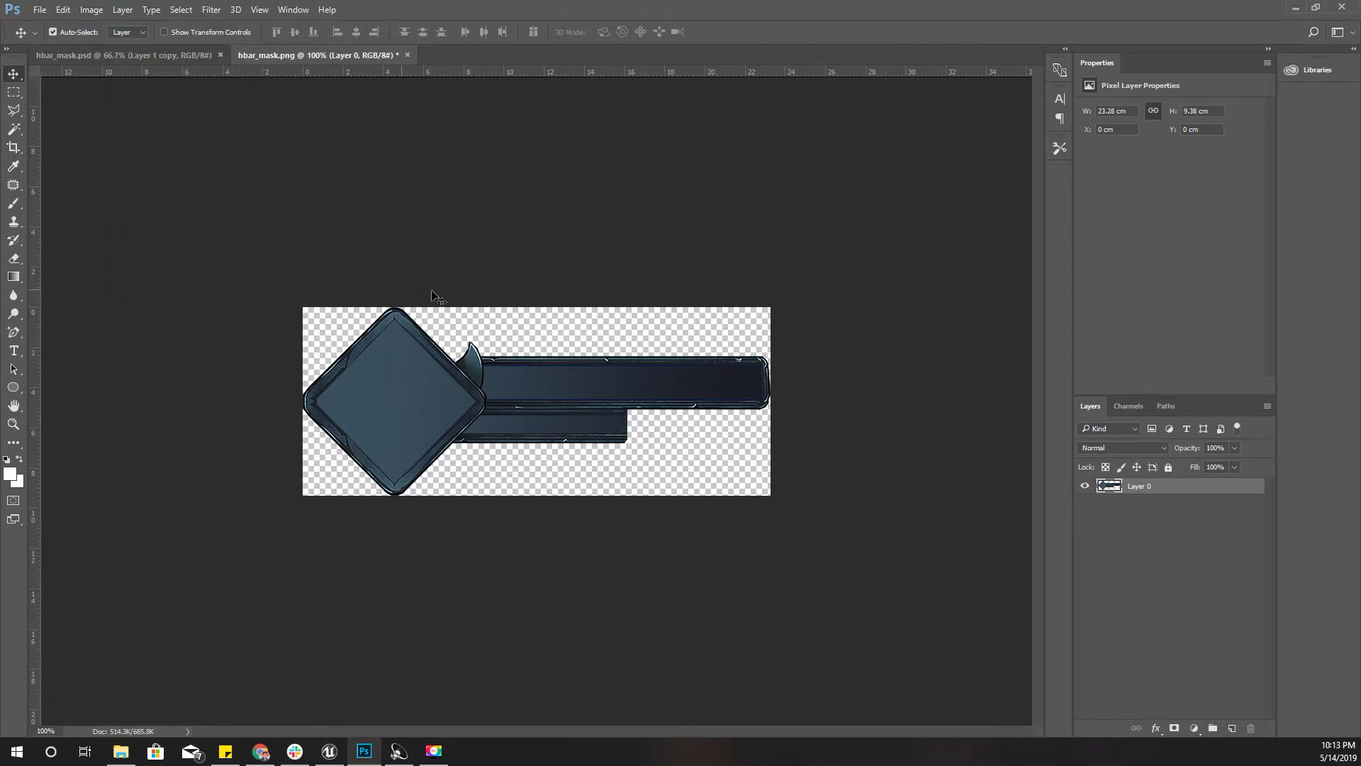
{"action": "left_click", "coordinate": [104, 15]}
{"action": "left_click", "coordinate": [106, 125]}
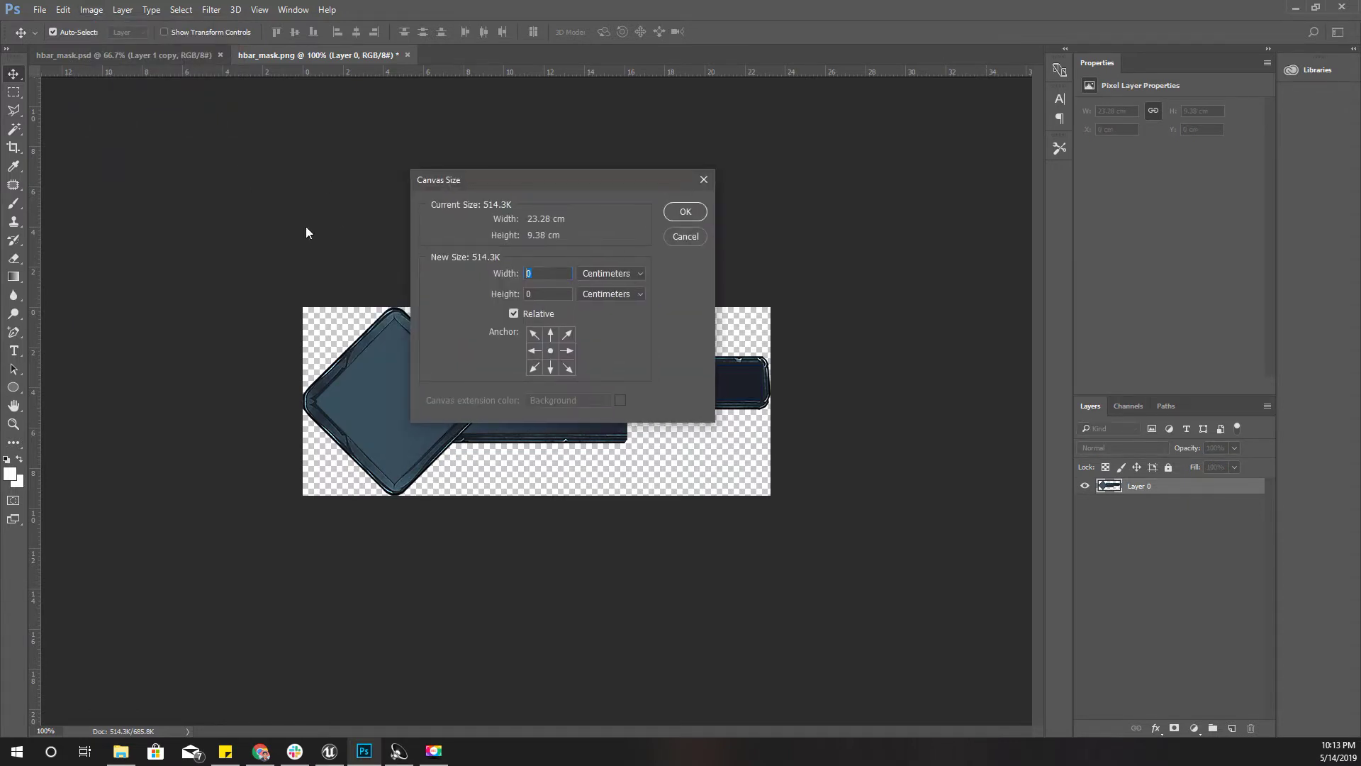
{"action": "type", "text": "2"}
{"action": "left_click", "coordinate": [685, 210]}
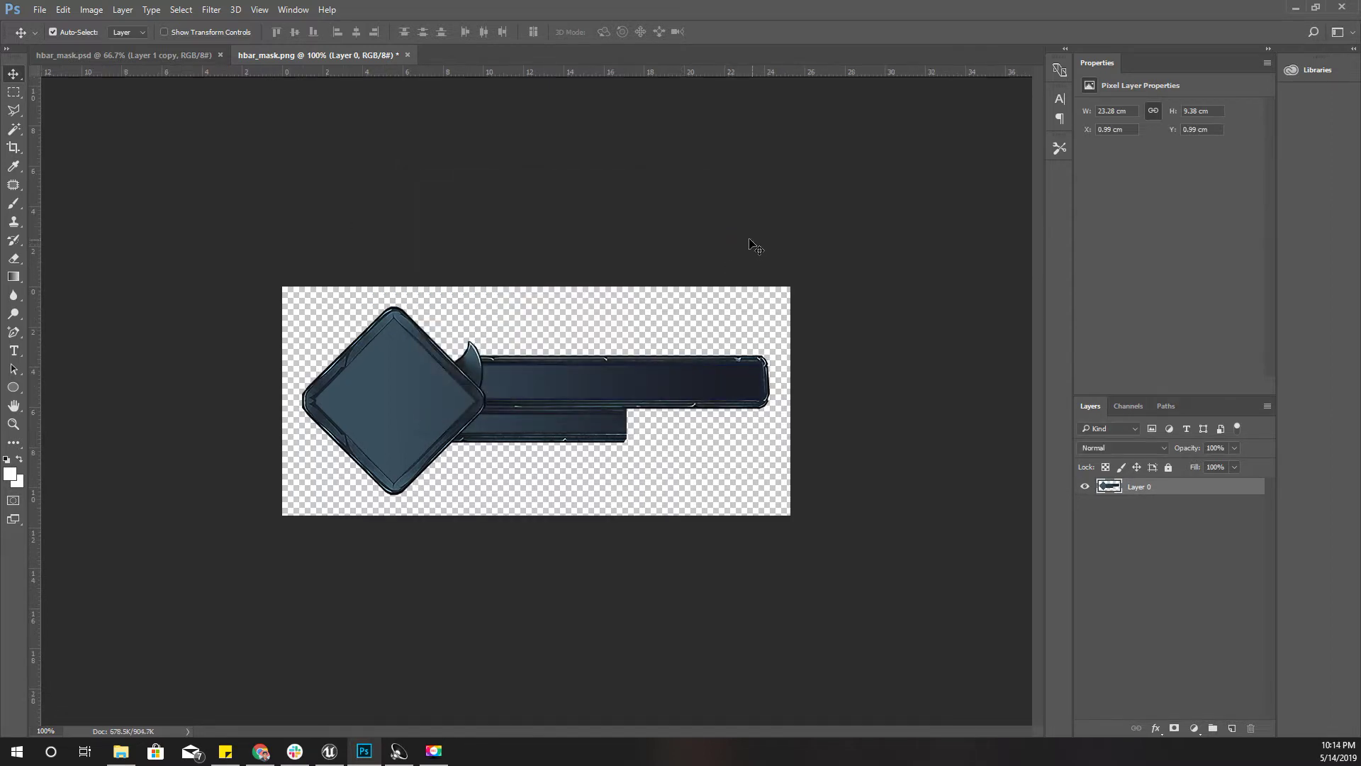
Step: Open Layer 0's blending options and enable an Outer Glow coloured red
{"action": "double_click", "coordinate": [1199, 492]}
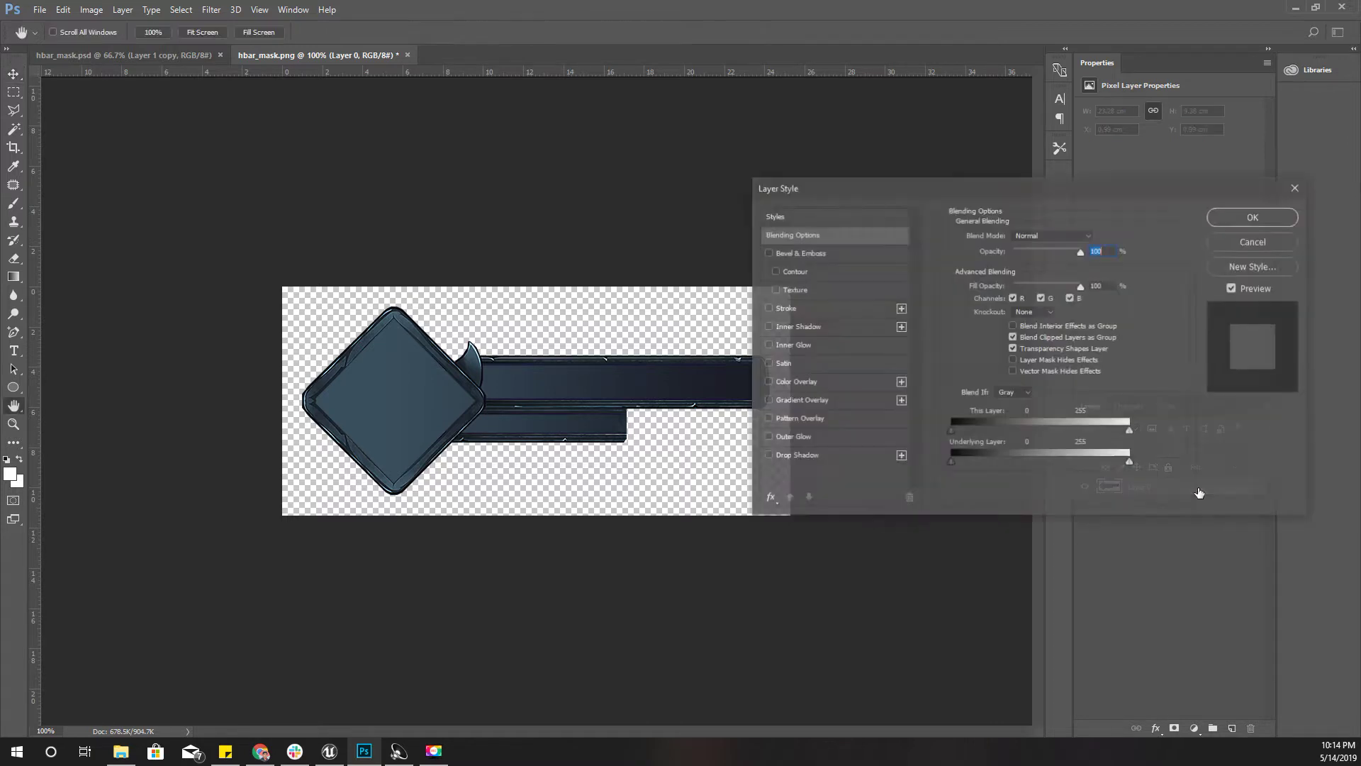
{"action": "left_click_drag", "start_coordinate": [1091, 196], "coordinate": [976, 195]}
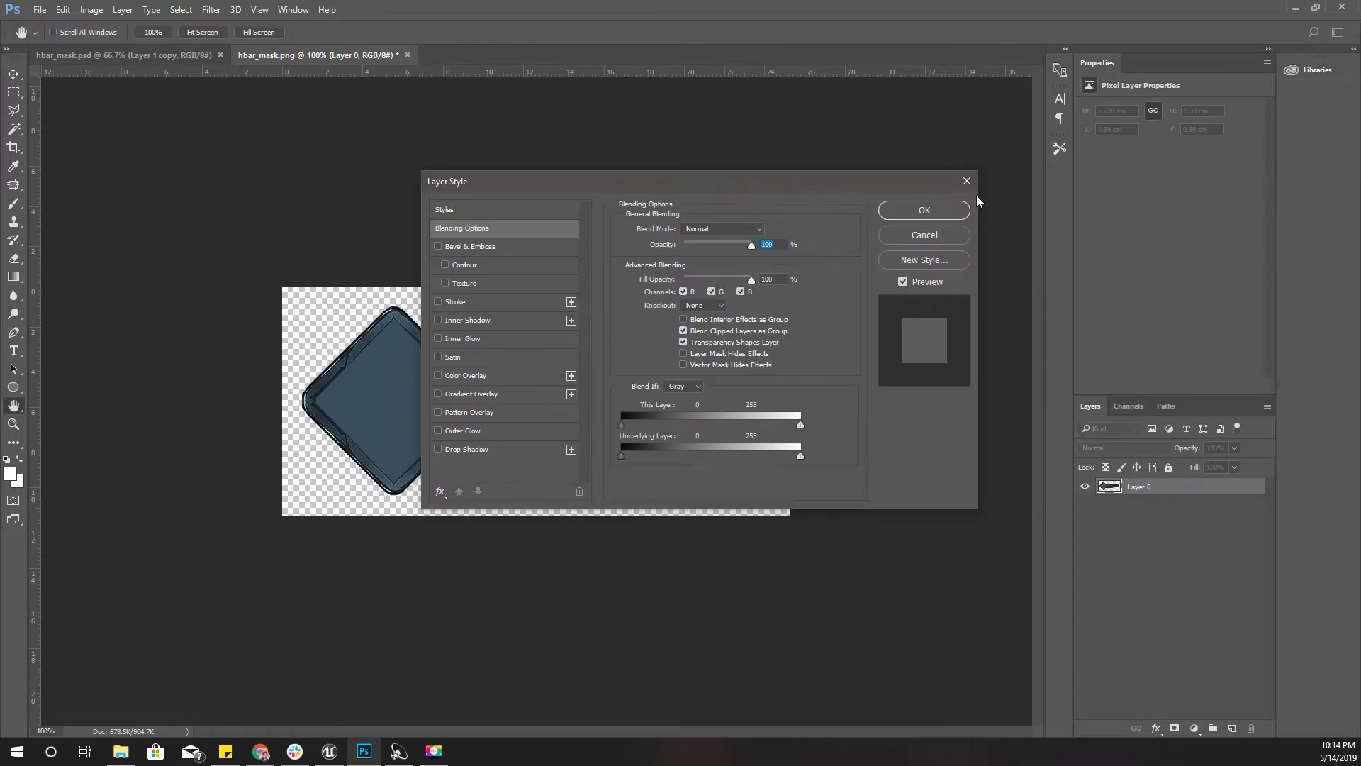
{"action": "key", "text": "Escape"}
{"action": "right_click", "coordinate": [1173, 490]}
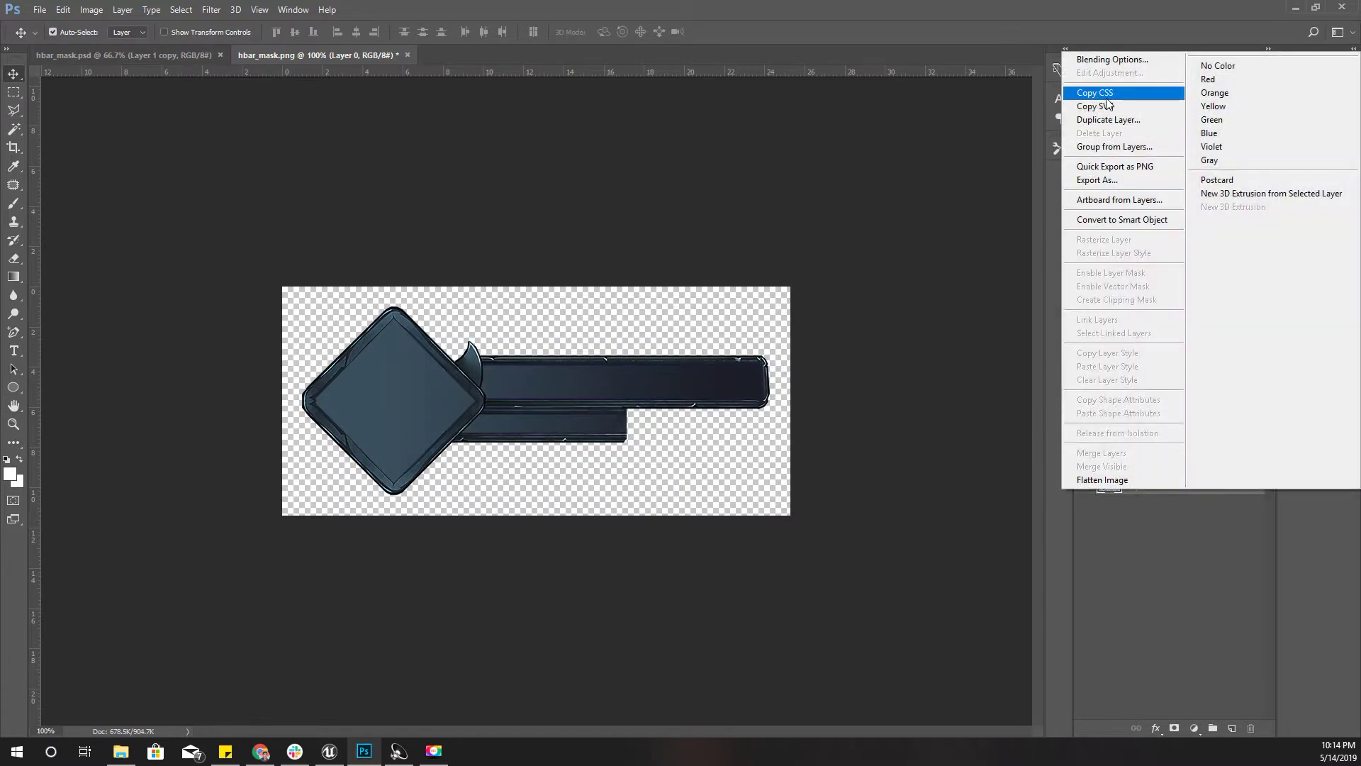
{"action": "left_click", "coordinate": [1106, 59]}
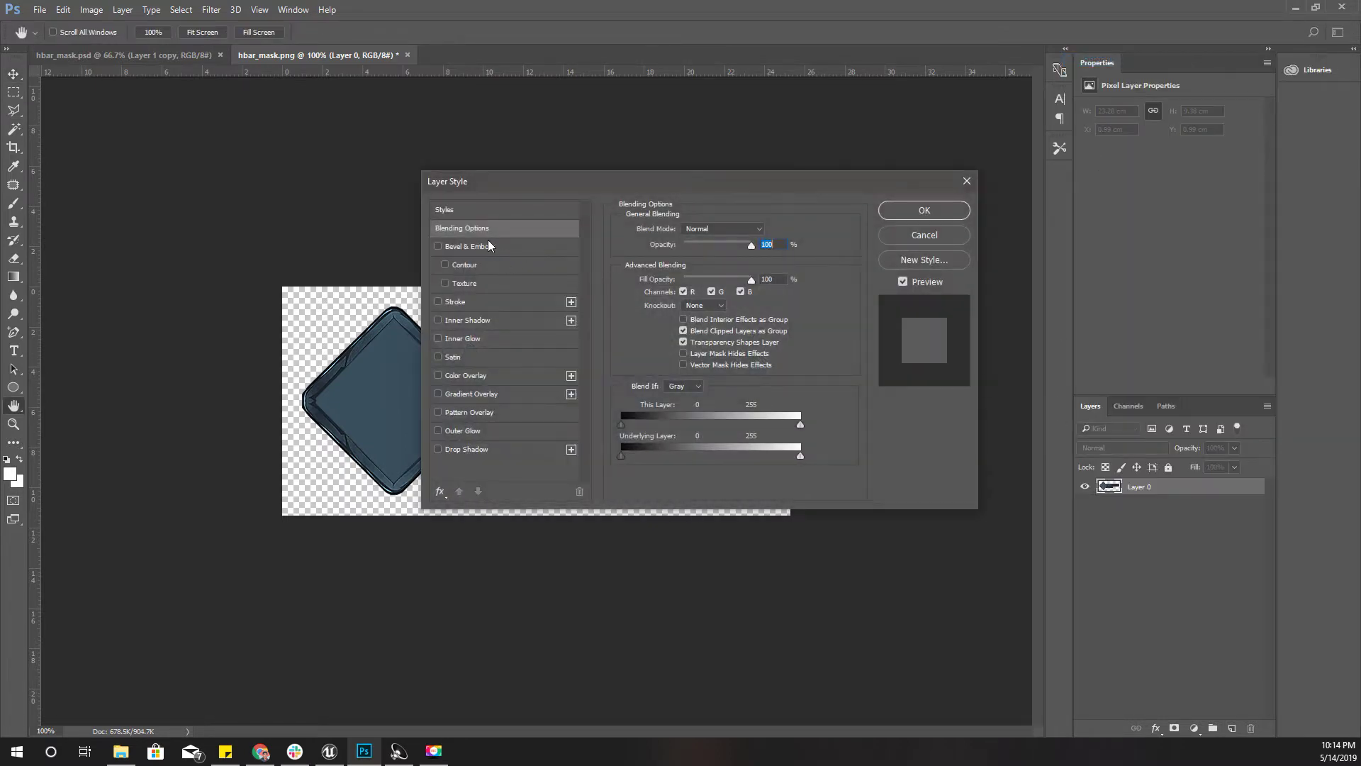
{"action": "left_click_drag", "start_coordinate": [533, 178], "coordinate": [848, 115]}
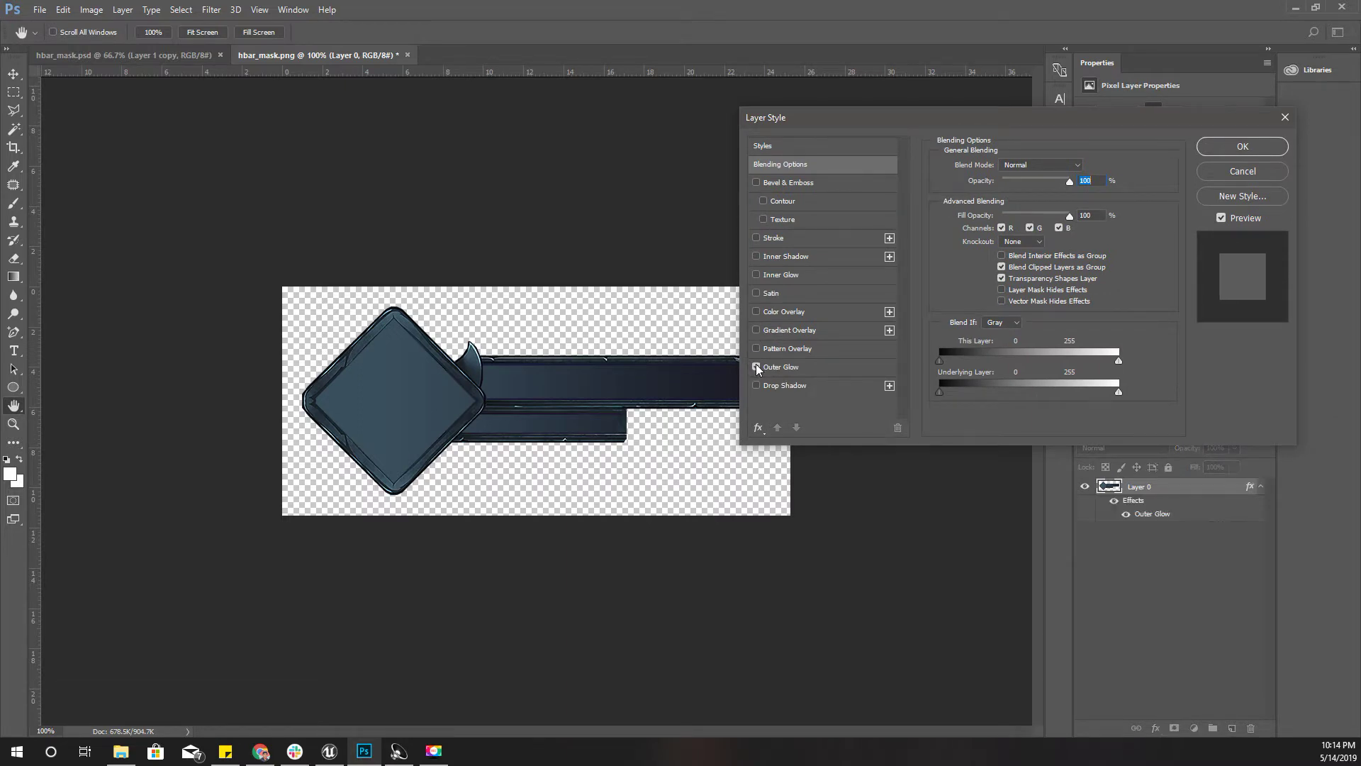
{"action": "left_click", "coordinate": [793, 366]}
{"action": "left_click", "coordinate": [973, 215]}
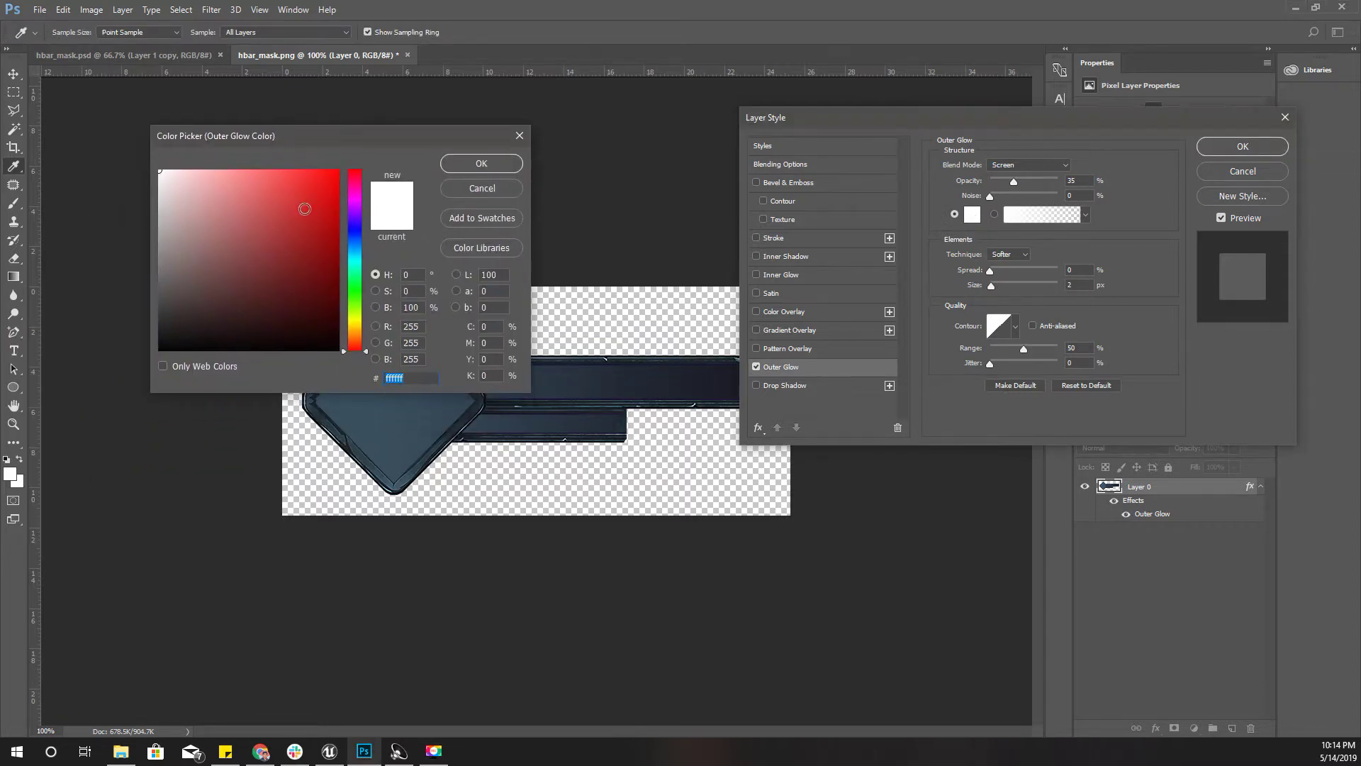
{"action": "left_click", "coordinate": [311, 204]}
{"action": "left_click", "coordinate": [462, 163]}
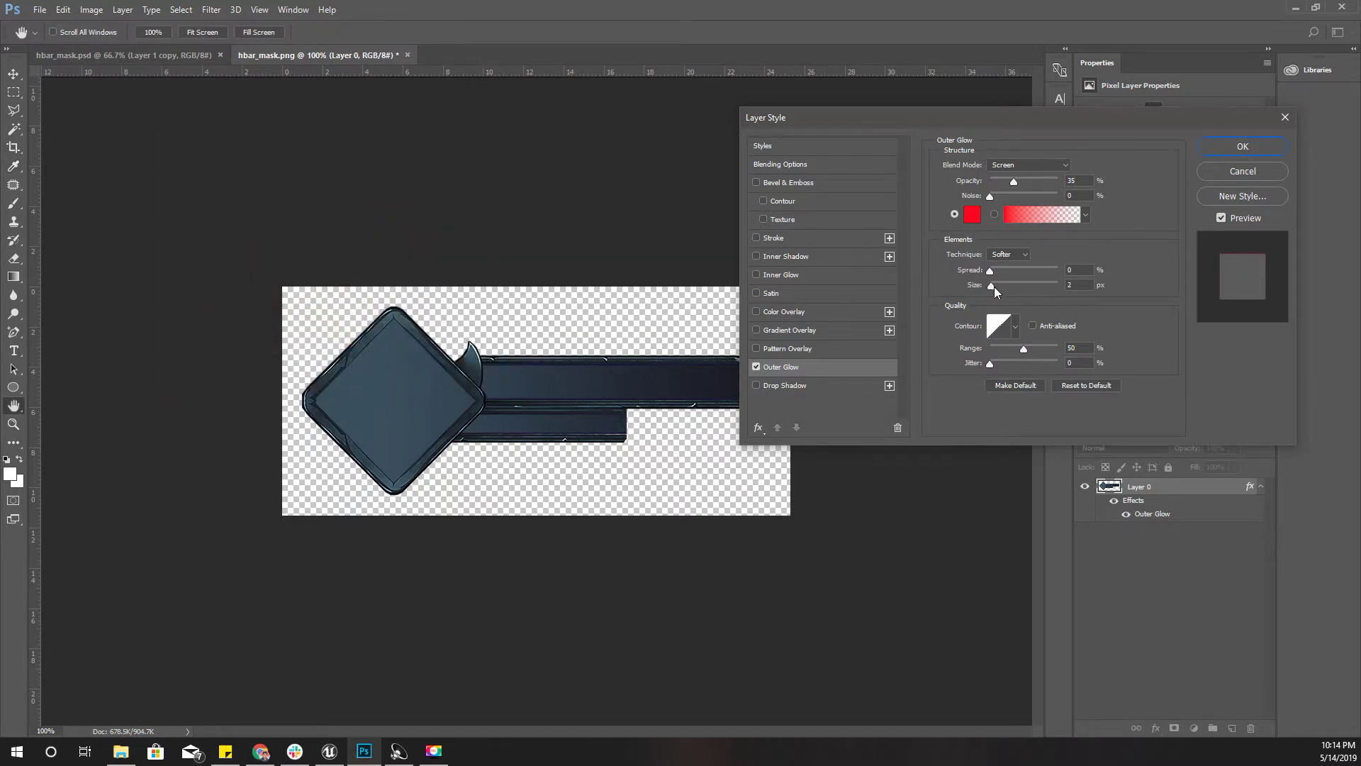
Step: Tune the red glow to 0% spread, 62 px size and 100% opacity, then apply it
{"action": "left_click_drag", "start_coordinate": [991, 271], "coordinate": [1012, 286]}
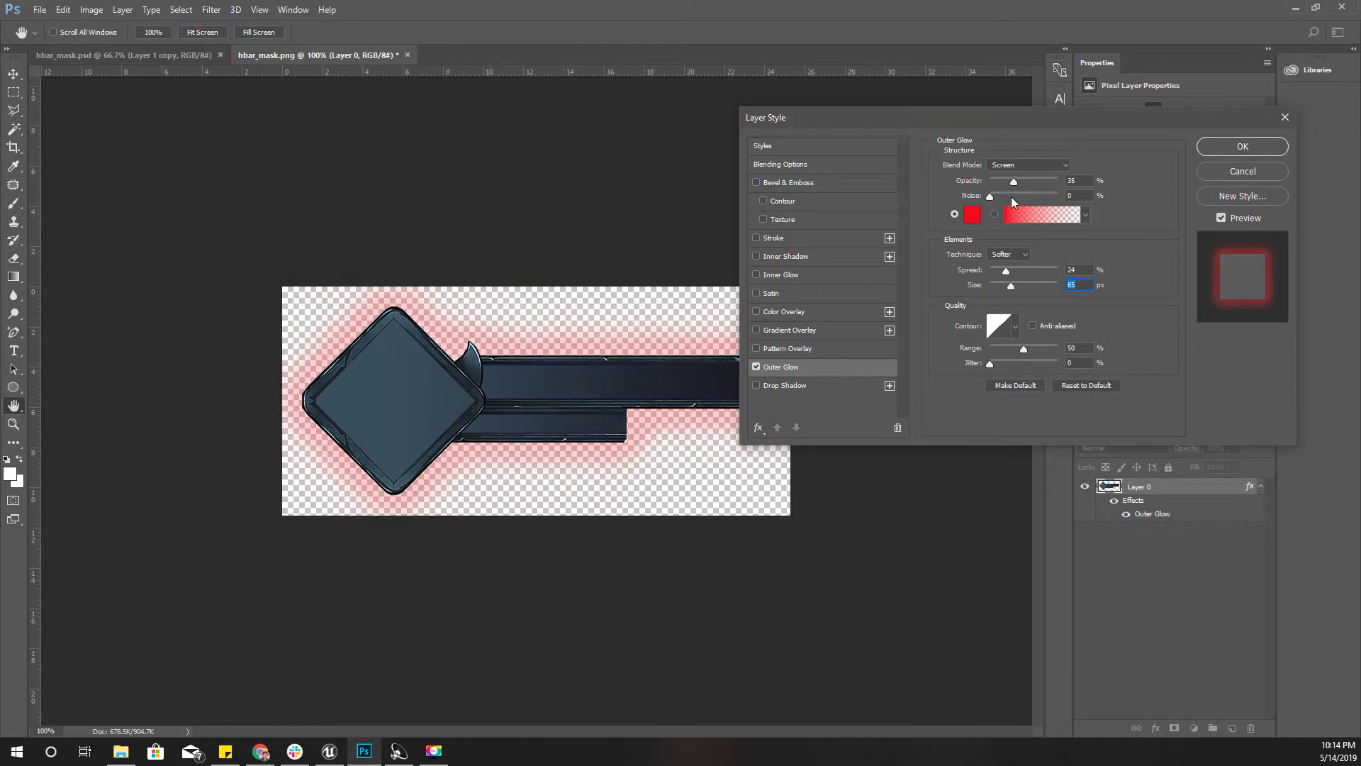
{"action": "left_click_drag", "start_coordinate": [1014, 183], "coordinate": [1061, 181]}
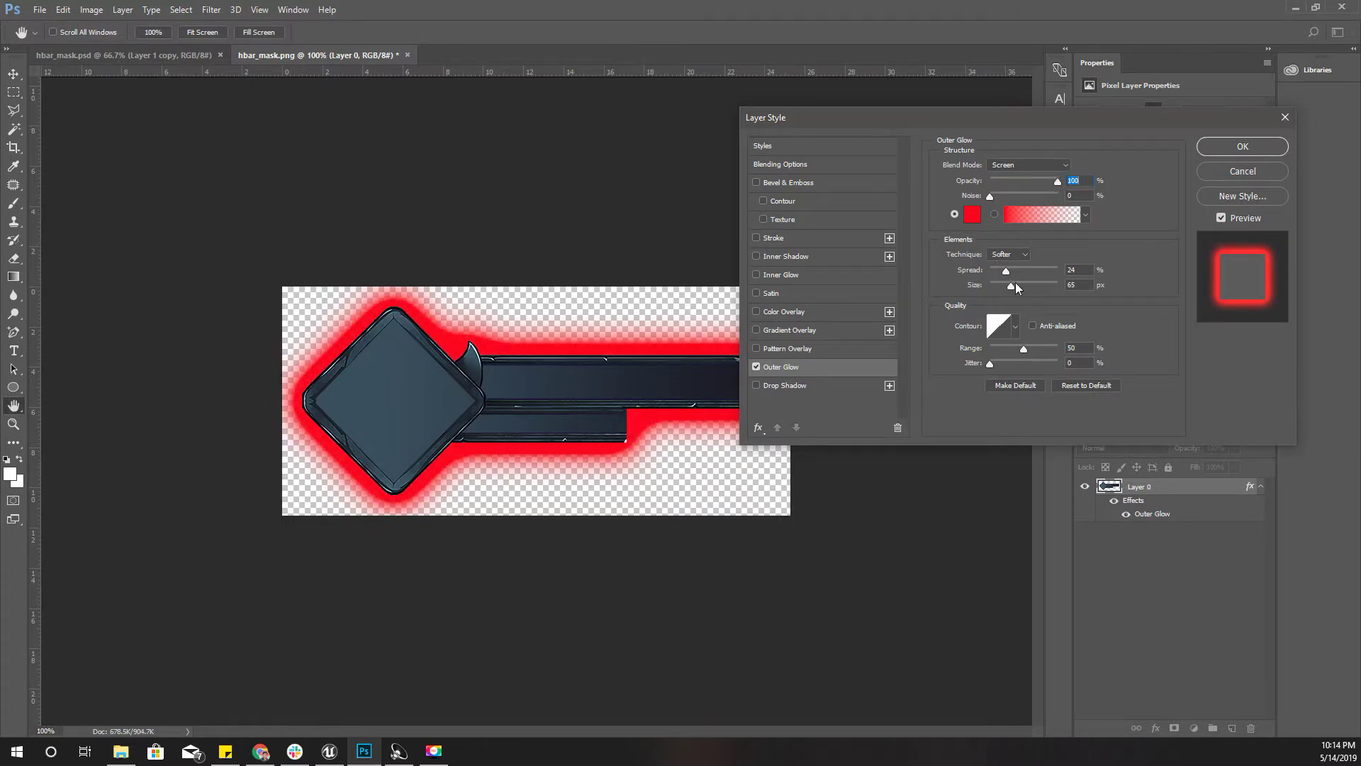
{"action": "mouse_move", "coordinate": [1011, 282]}
{"action": "left_mouse_down"}
{"action": "mouse_move", "coordinate": [997, 285]}
{"action": "mouse_move", "coordinate": [1026, 272]}
{"action": "left_mouse_up"}
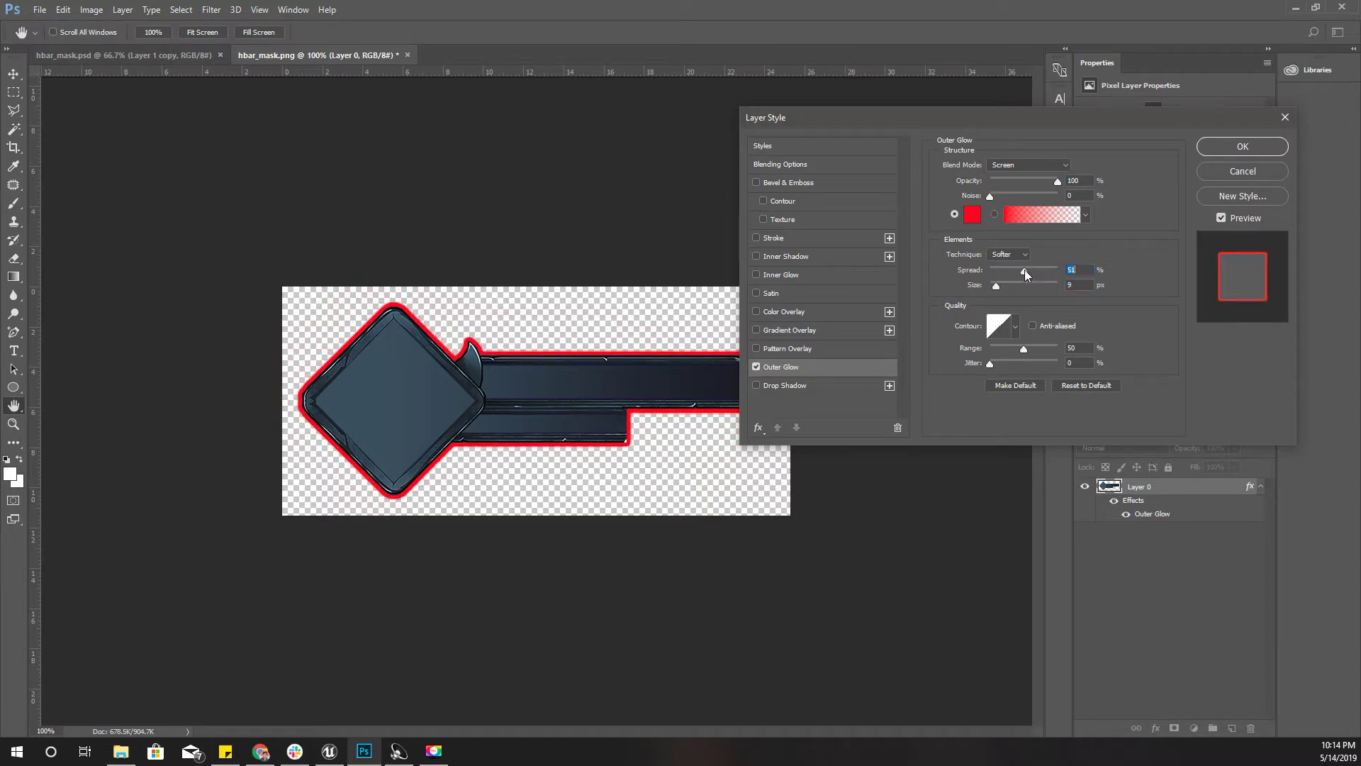
{"action": "mouse_move", "coordinate": [993, 364]}
{"action": "left_mouse_down"}
{"action": "mouse_move", "coordinate": [1011, 370]}
{"action": "mouse_move", "coordinate": [989, 367]}
{"action": "left_mouse_up"}
{"action": "left_click_drag", "start_coordinate": [1025, 271], "coordinate": [1017, 271]}
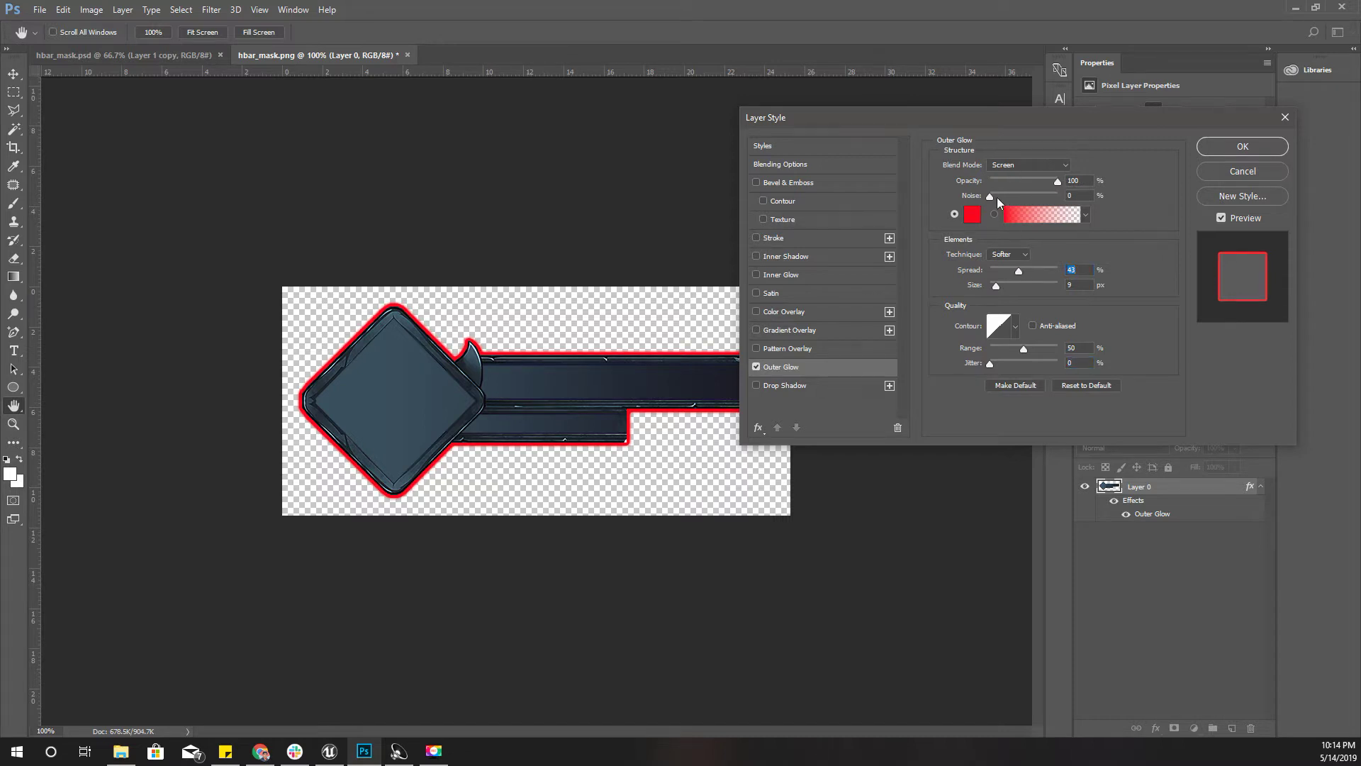
{"action": "left_click_drag", "start_coordinate": [991, 196], "coordinate": [1026, 182]}
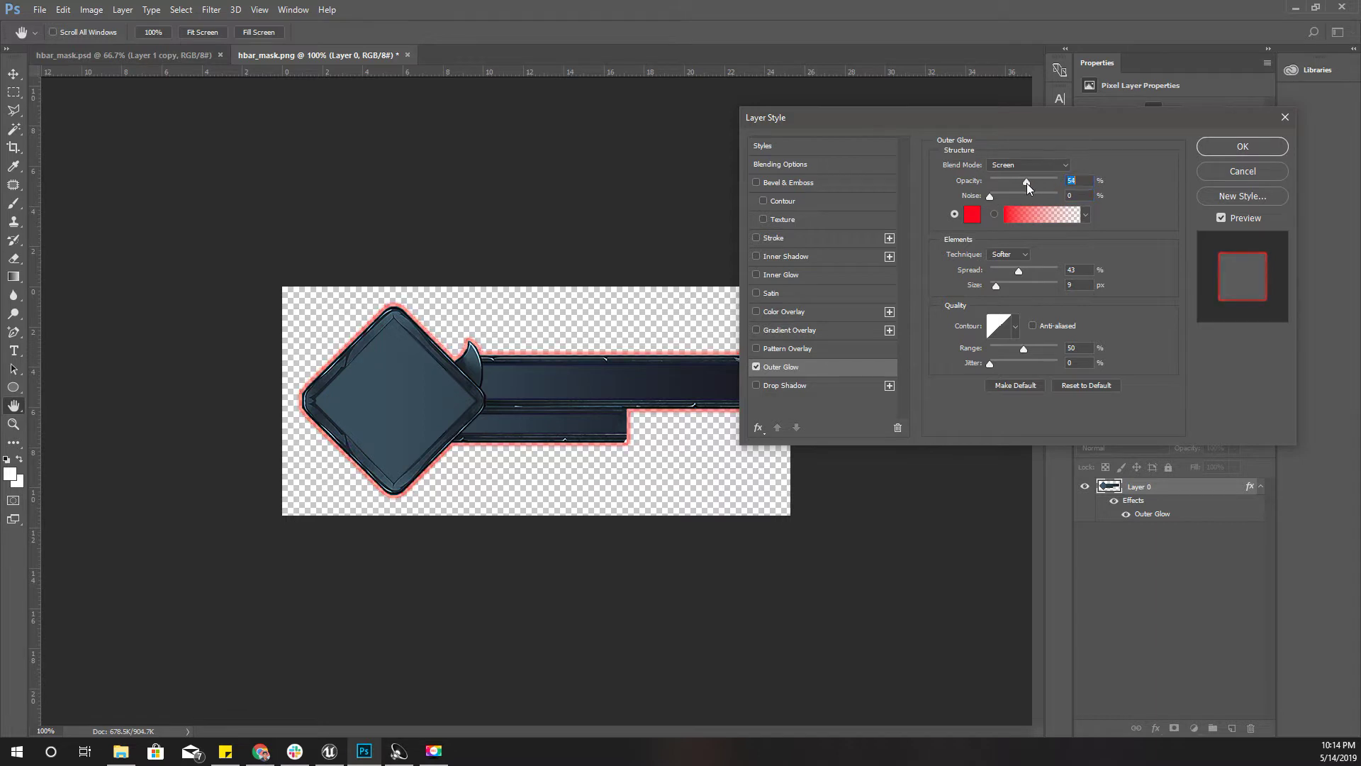
{"action": "left_click_drag", "start_coordinate": [1003, 284], "coordinate": [1034, 271]}
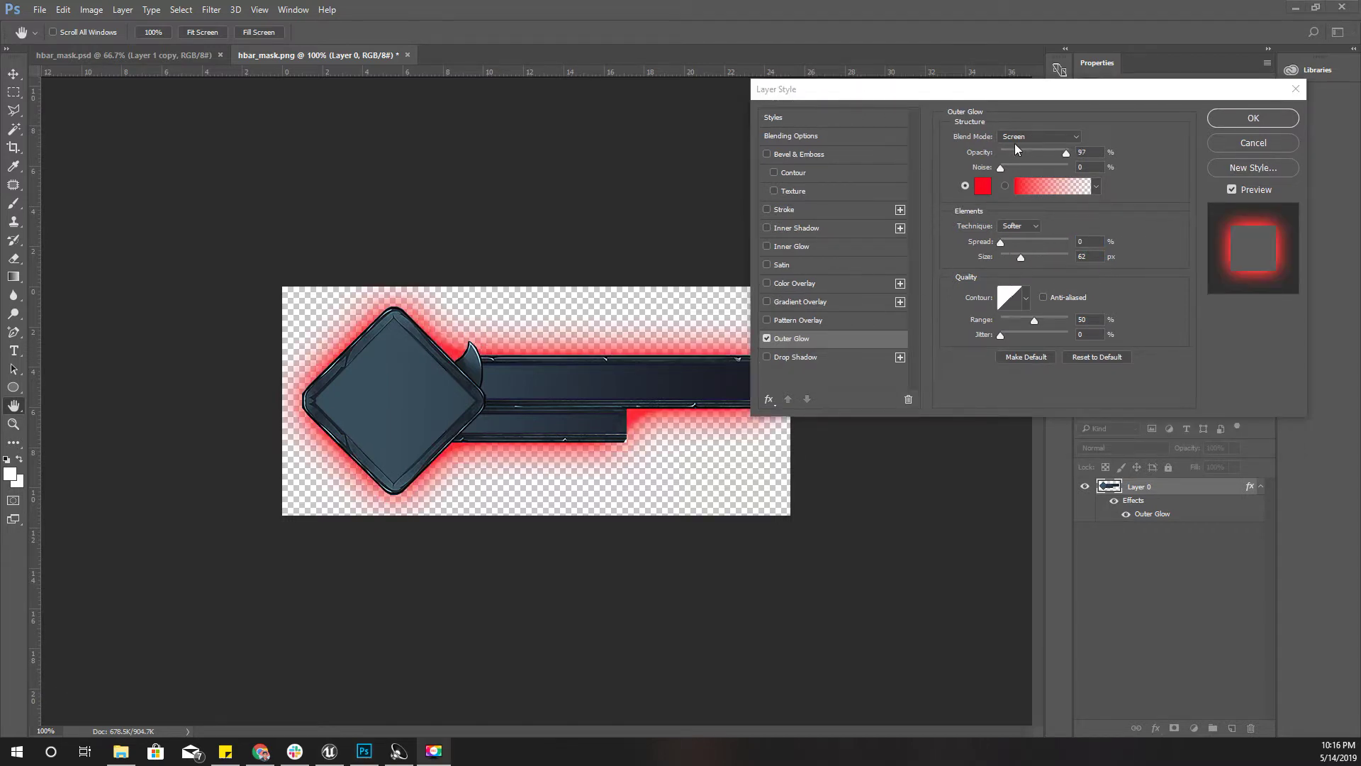
{"action": "left_click_drag", "start_coordinate": [938, 97], "coordinate": [965, 95]}
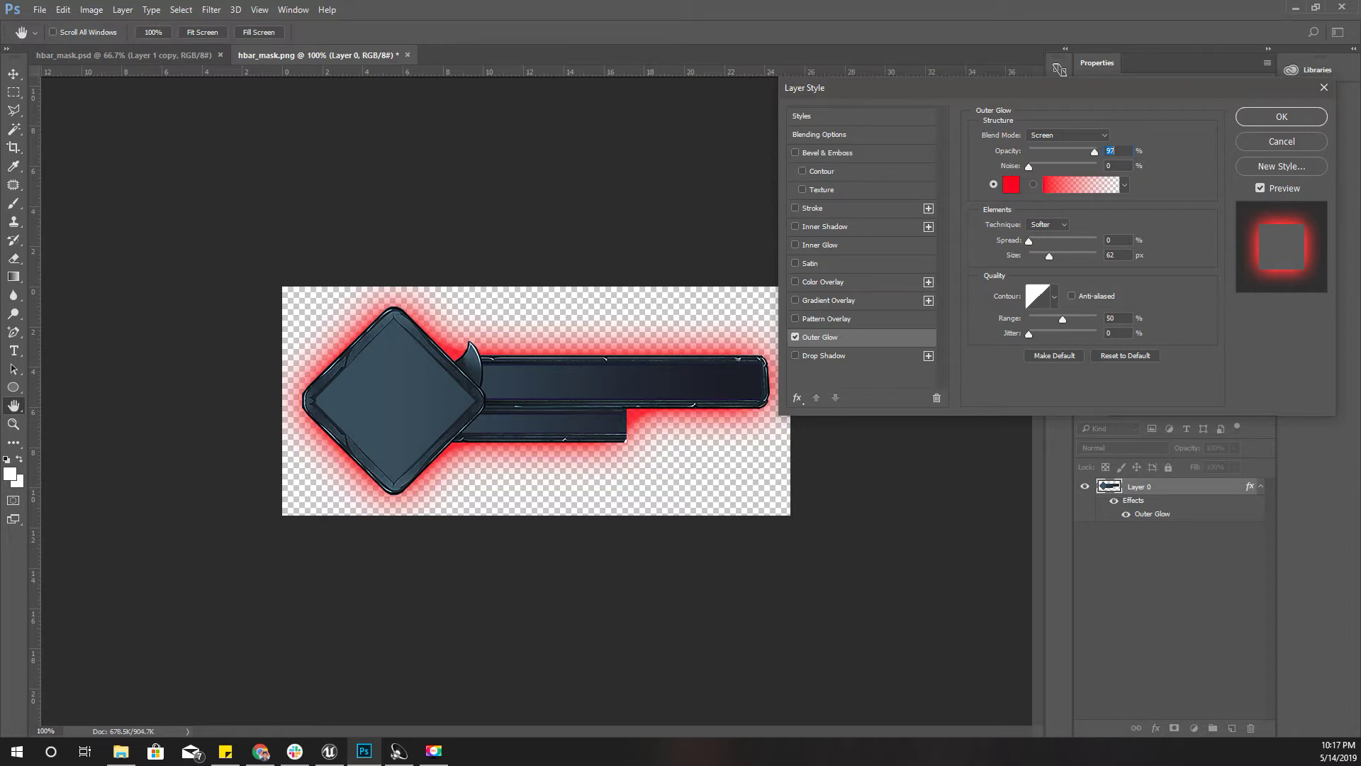
{"action": "type", "text": "93"}
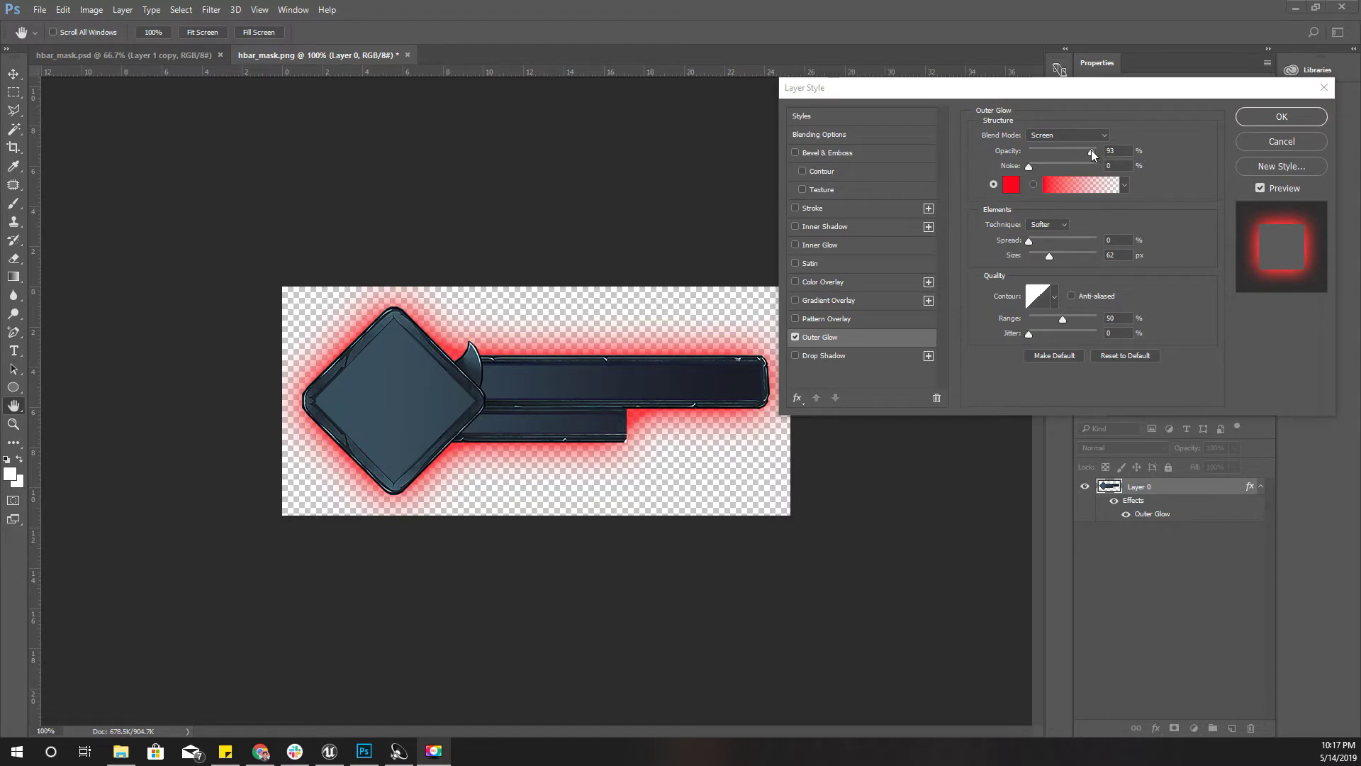
{"action": "left_click", "coordinate": [1091, 150]}
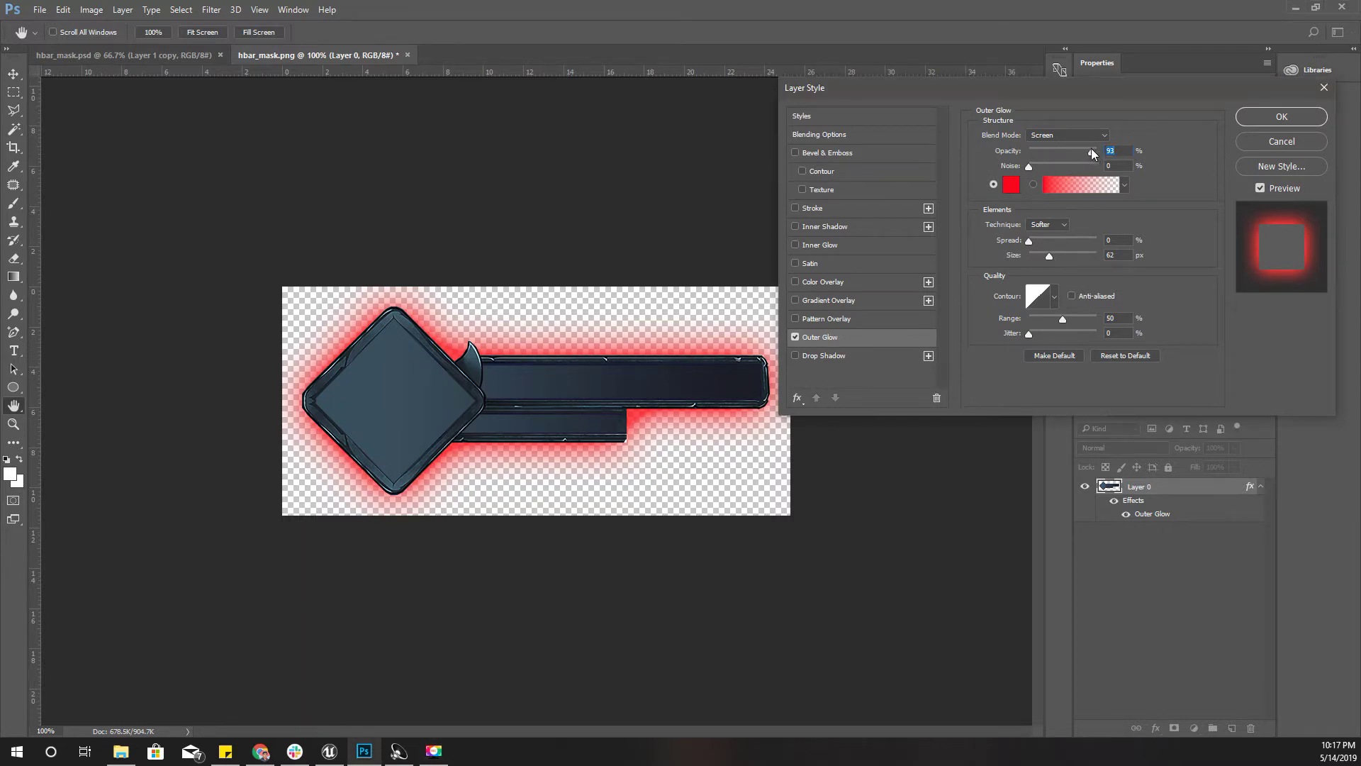
{"action": "mouse_move", "coordinate": [1091, 147]}
{"action": "left_mouse_down"}
{"action": "mouse_move", "coordinate": [1021, 151]}
{"action": "mouse_move", "coordinate": [1103, 142]}
{"action": "left_mouse_up"}
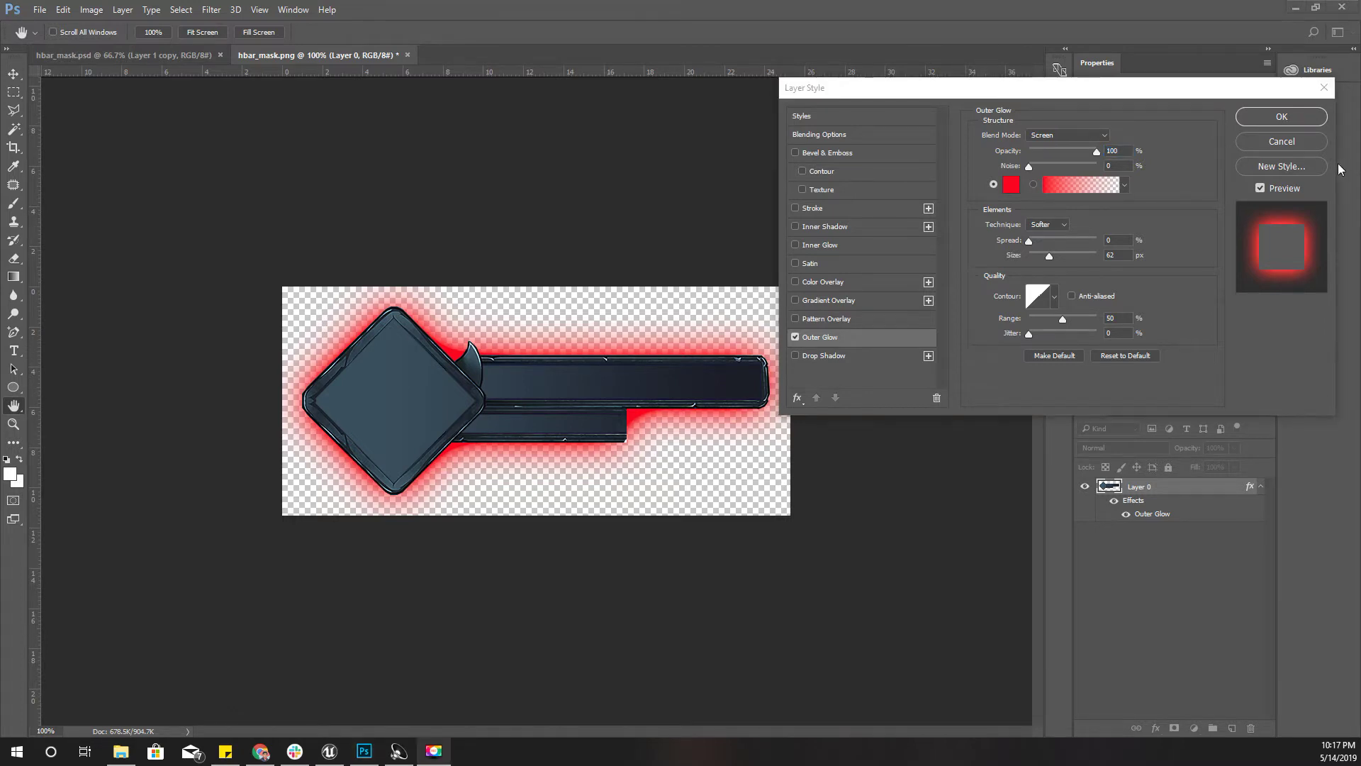
{"action": "left_click", "coordinate": [1276, 116]}
Step: Save the glowing artwork as glow.psd
{"action": "key", "text": "ctrl+shift+s"}
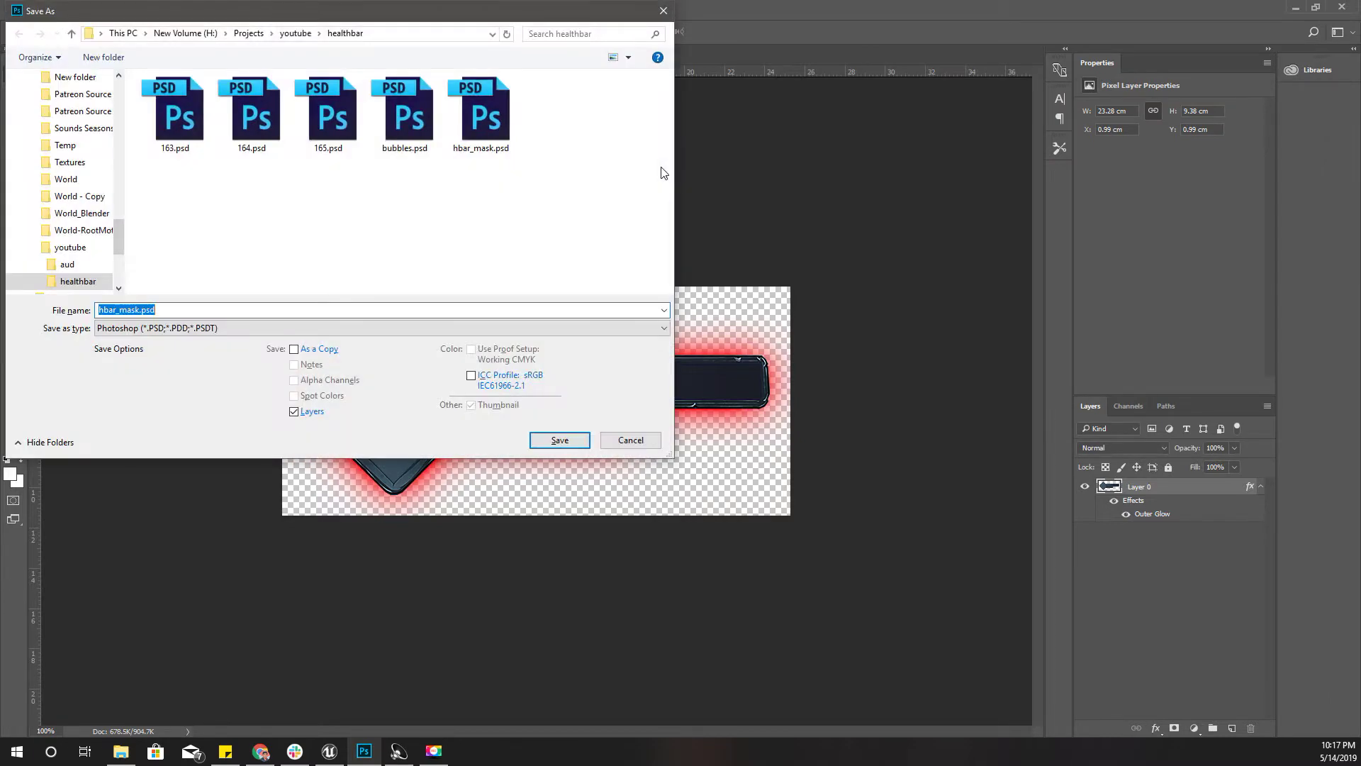
{"action": "type", "text": "glow"}
{"action": "key", "text": "Return"}
Step: Save a PNG copy as glow.png in the healthbar folder
{"action": "key", "text": "ctrl+shift+s"}
{"action": "left_click", "coordinate": [131, 333]}
{"action": "left_click", "coordinate": [224, 513]}
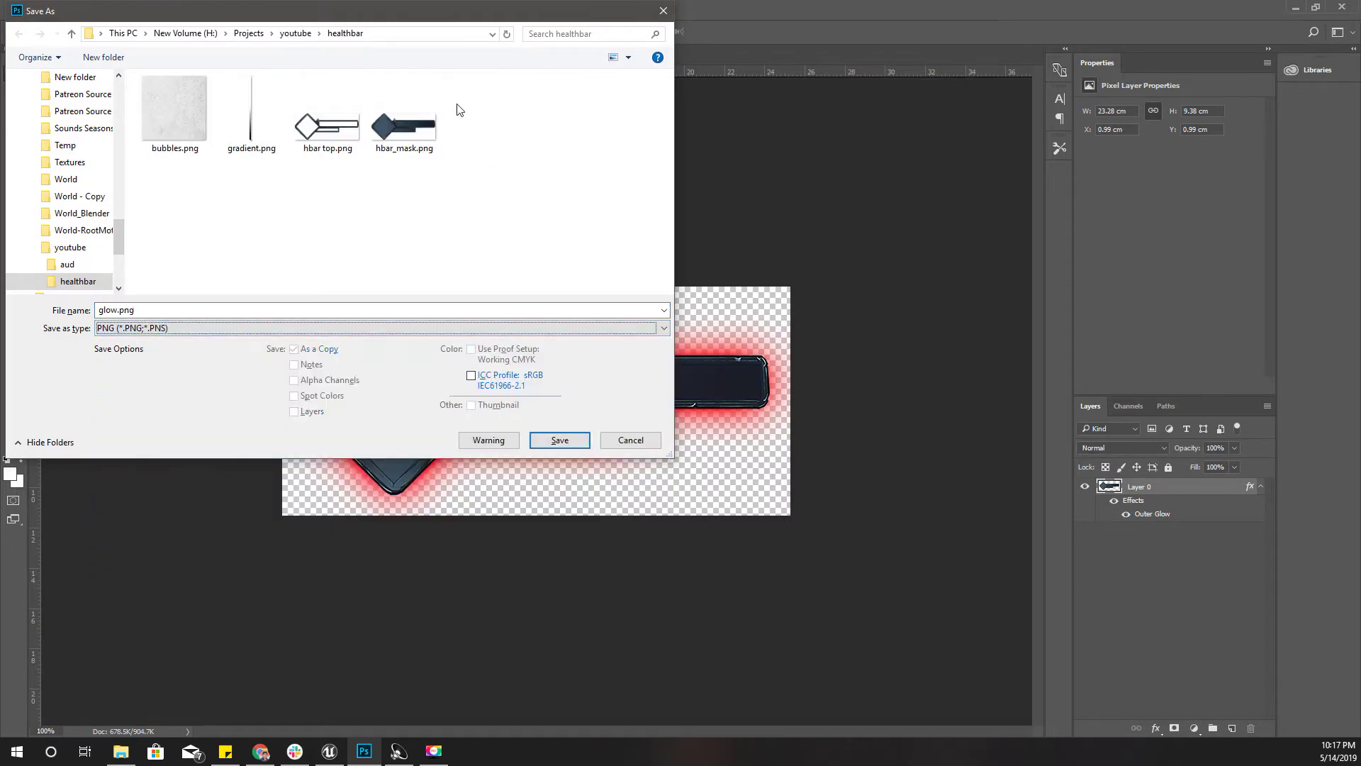
{"action": "left_click", "coordinate": [396, 34]}
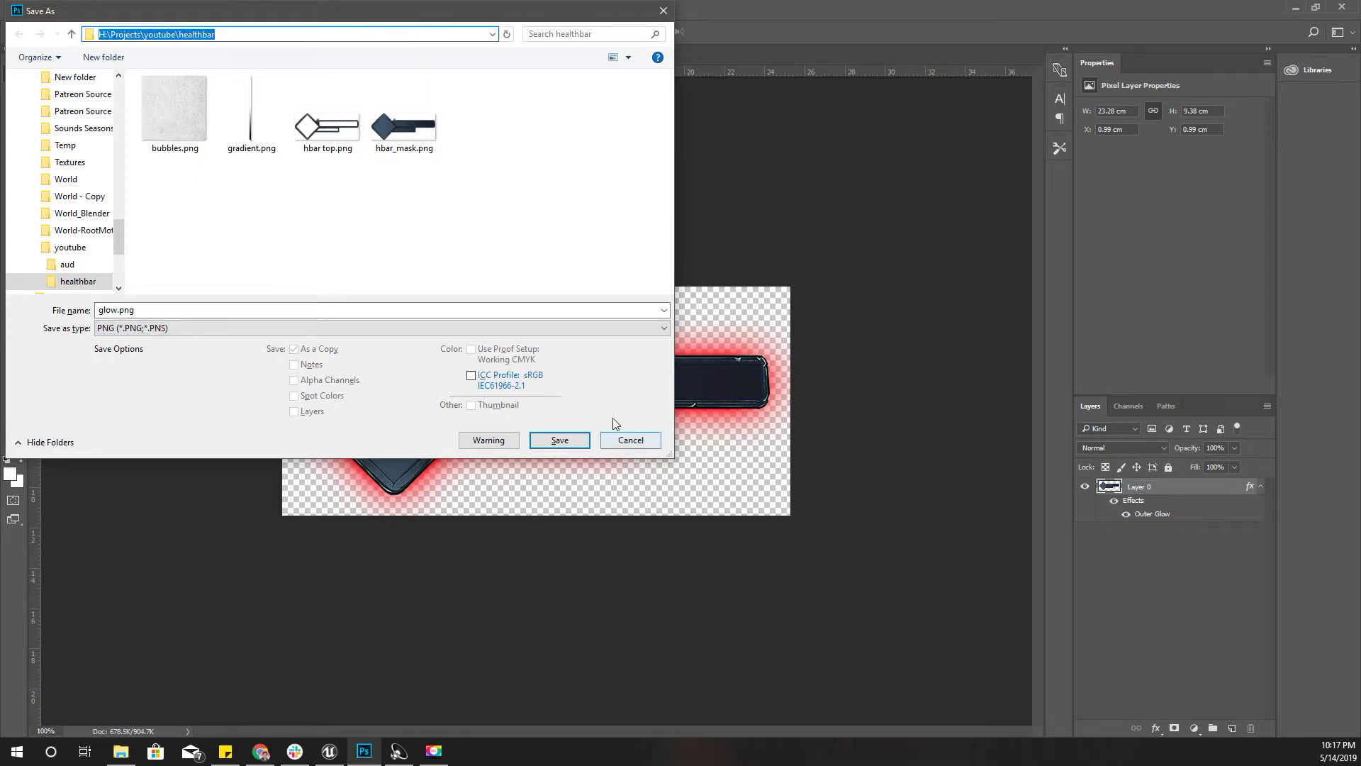
{"action": "left_click", "coordinate": [560, 441]}
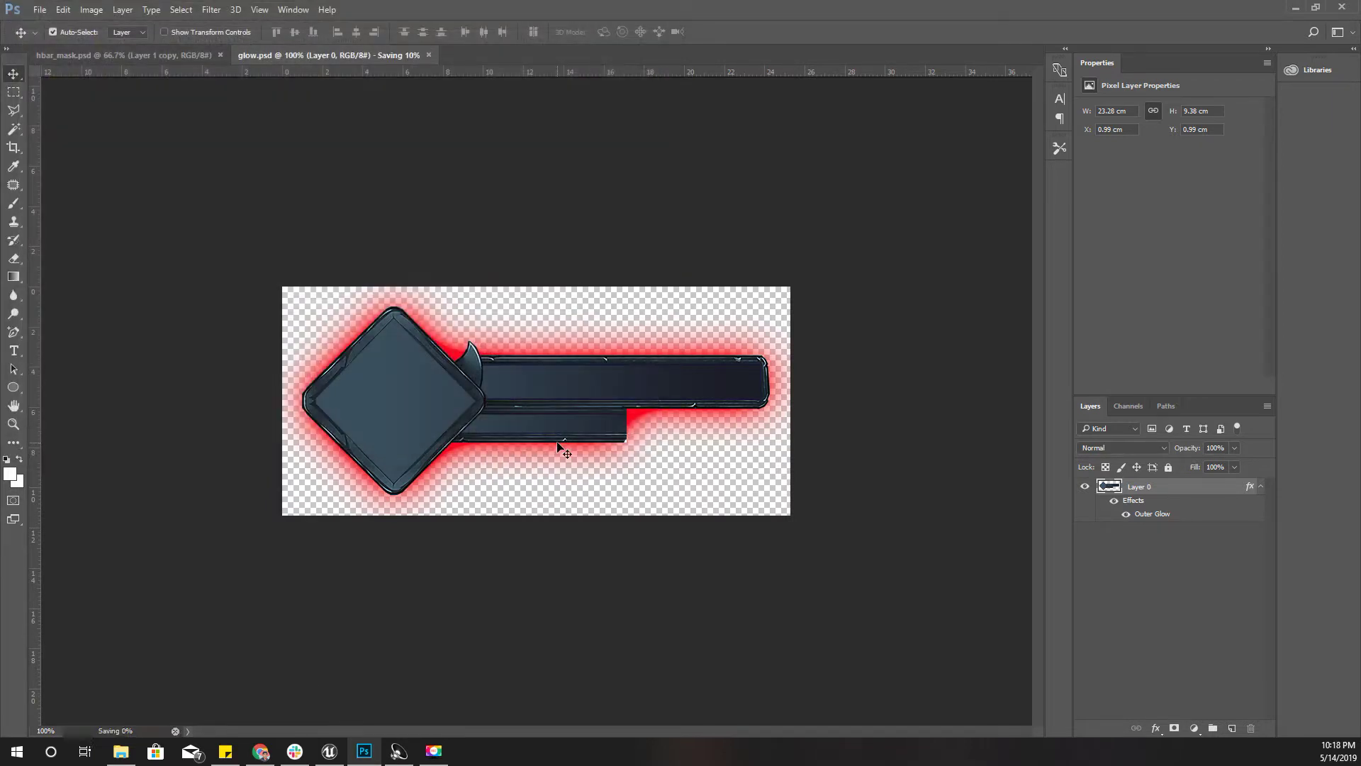
Step: Change the layer's Outer Glow colour to white
{"action": "double_click", "coordinate": [1192, 486]}
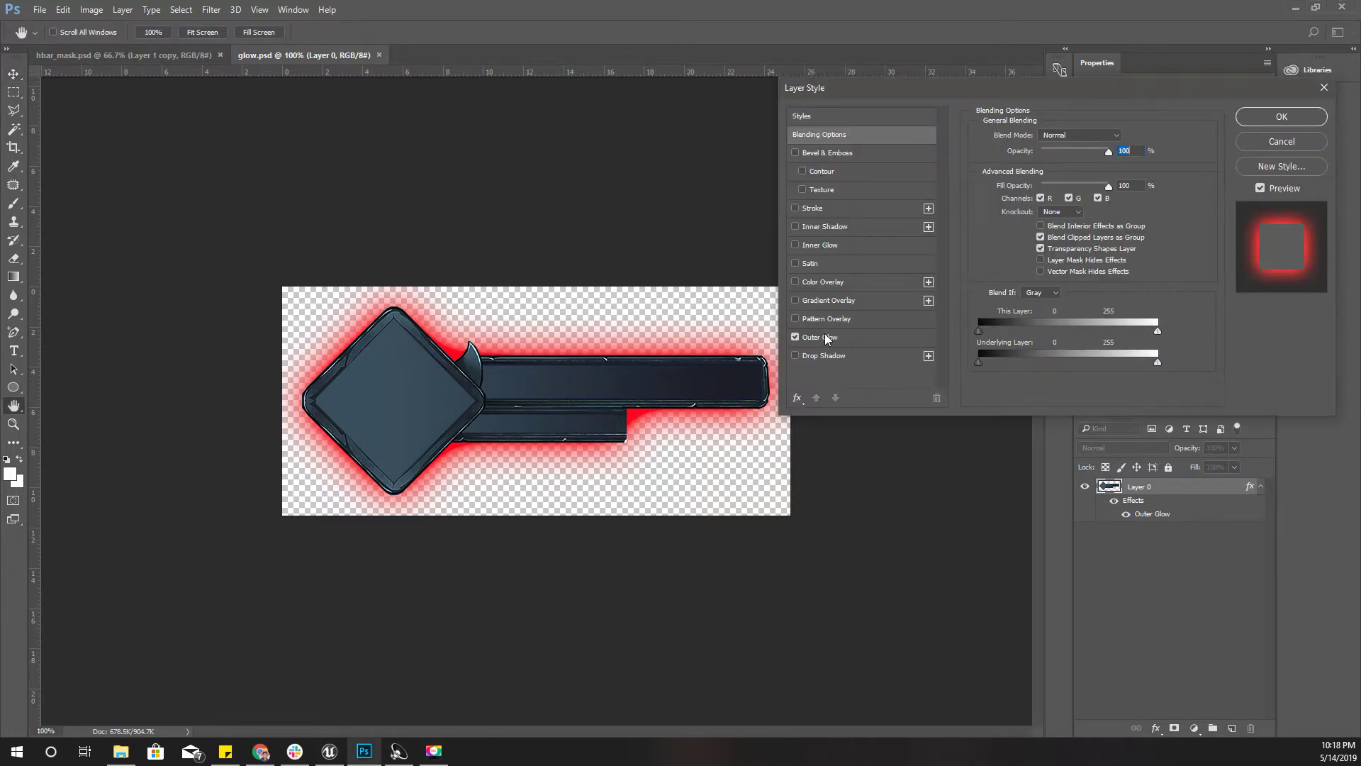
{"action": "left_click", "coordinate": [1281, 117]}
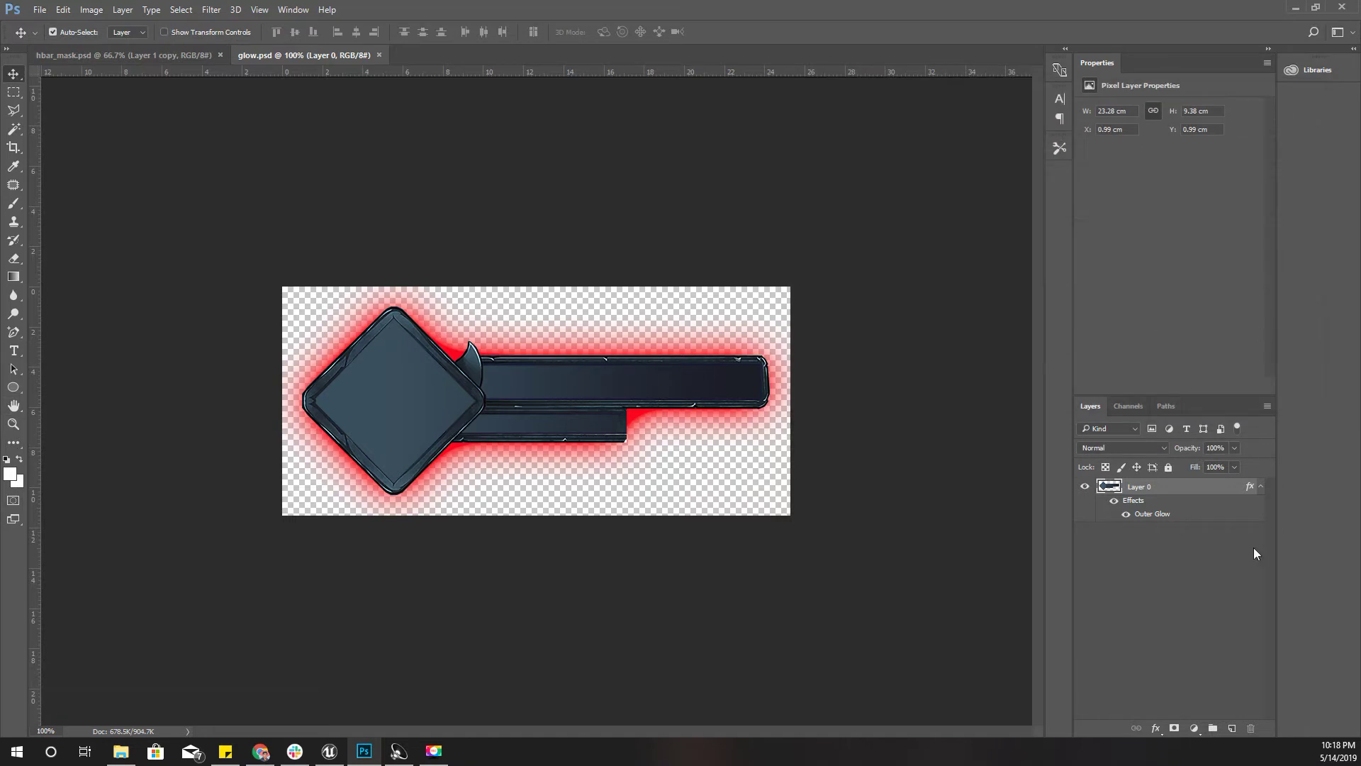
{"action": "double_click", "coordinate": [1179, 516]}
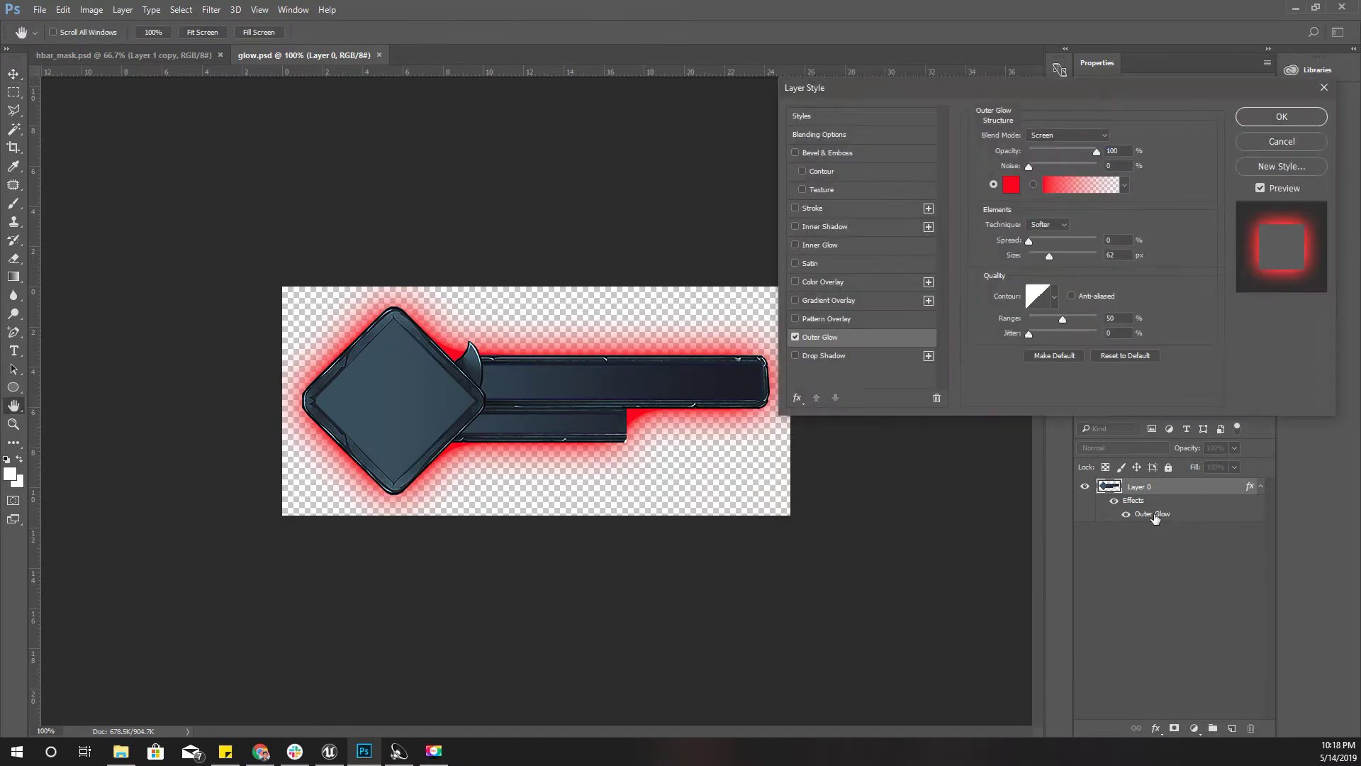
{"action": "left_click", "coordinate": [1011, 185]}
{"action": "left_click", "coordinate": [159, 171]}
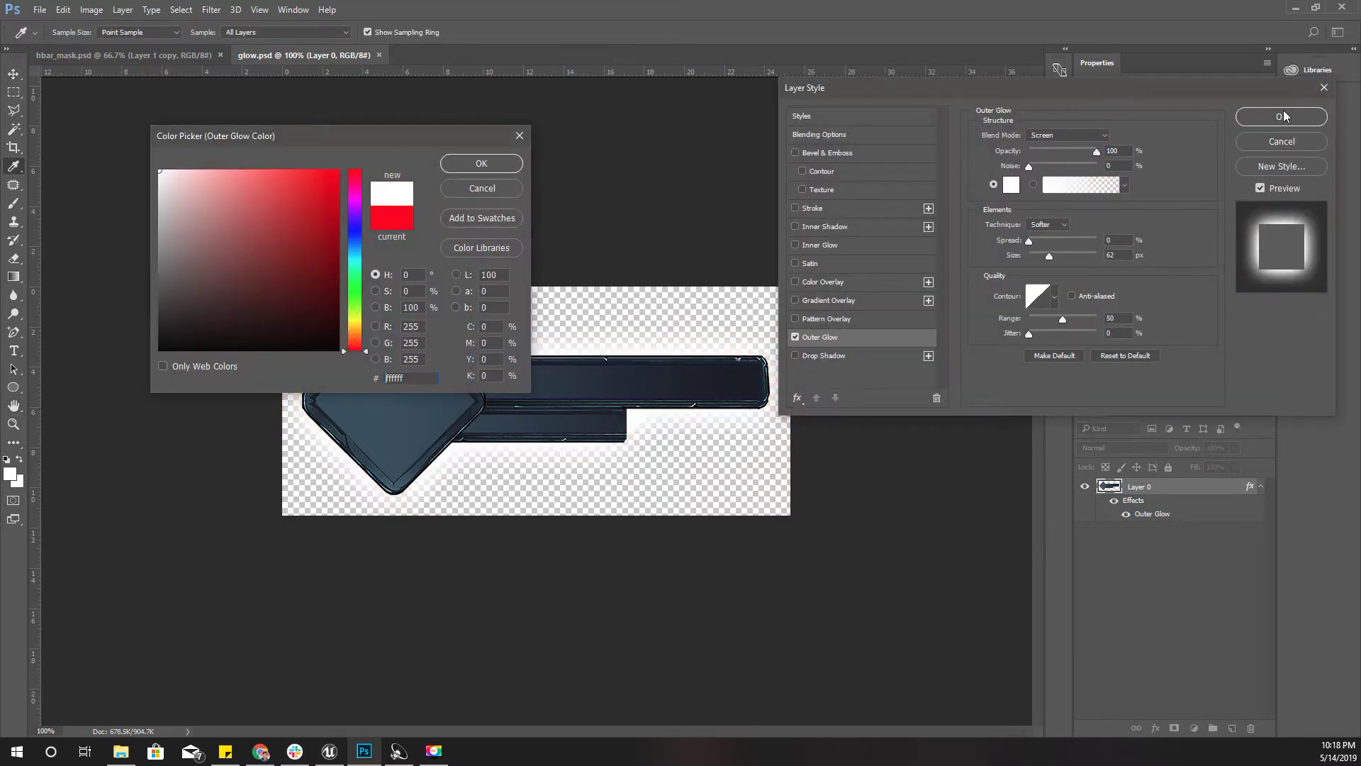
{"action": "left_click", "coordinate": [488, 165]}
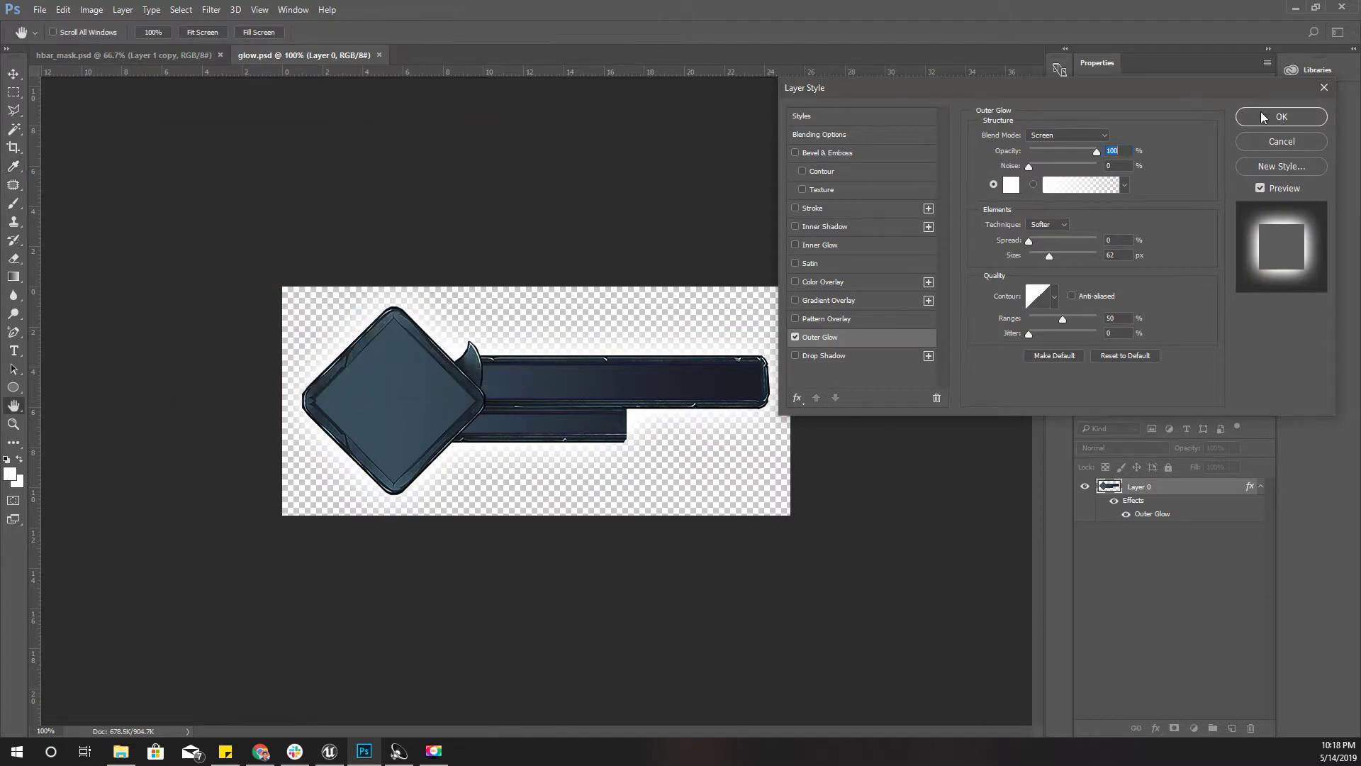
Step: Add a white Color Overlay to the layer and apply the effects
{"action": "left_click", "coordinate": [795, 282]}
{"action": "left_click", "coordinate": [827, 281]}
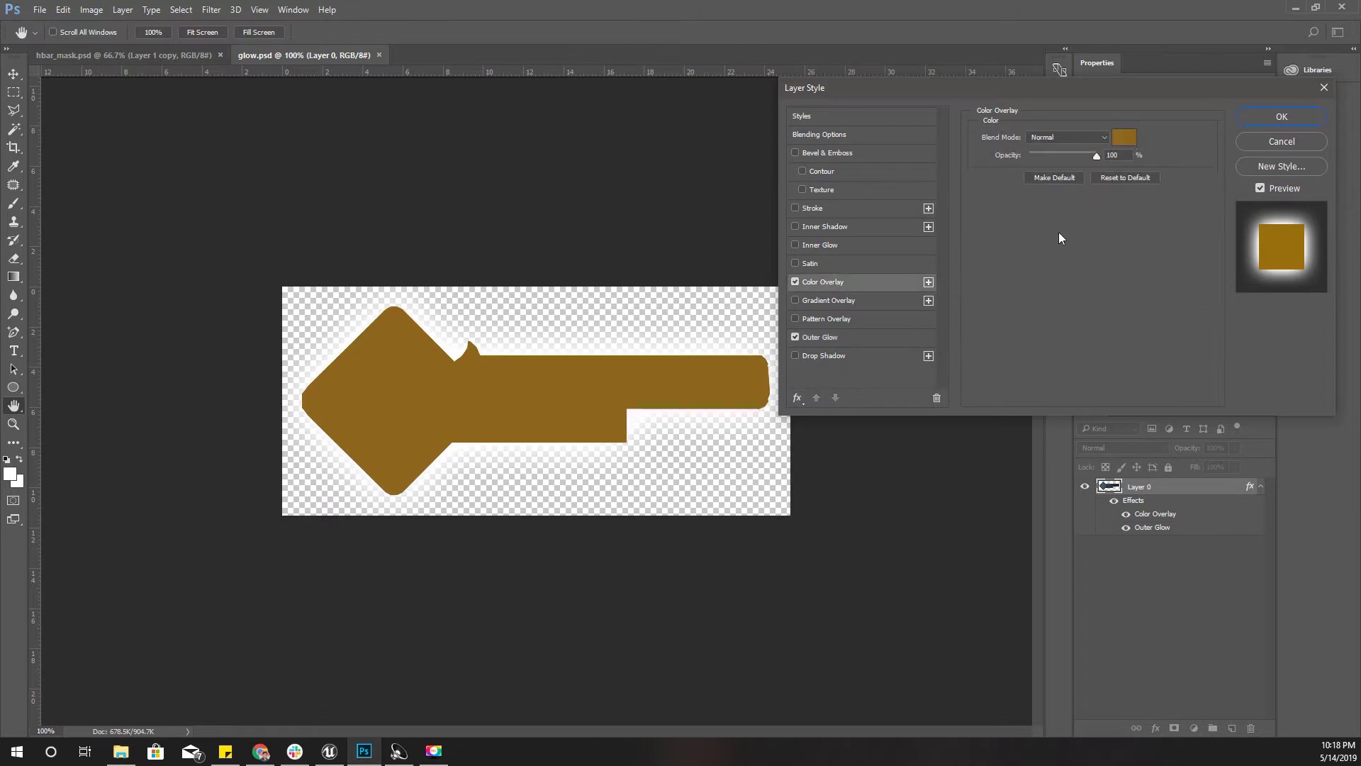
{"action": "left_click", "coordinate": [1124, 138]}
{"action": "left_click", "coordinate": [160, 170]}
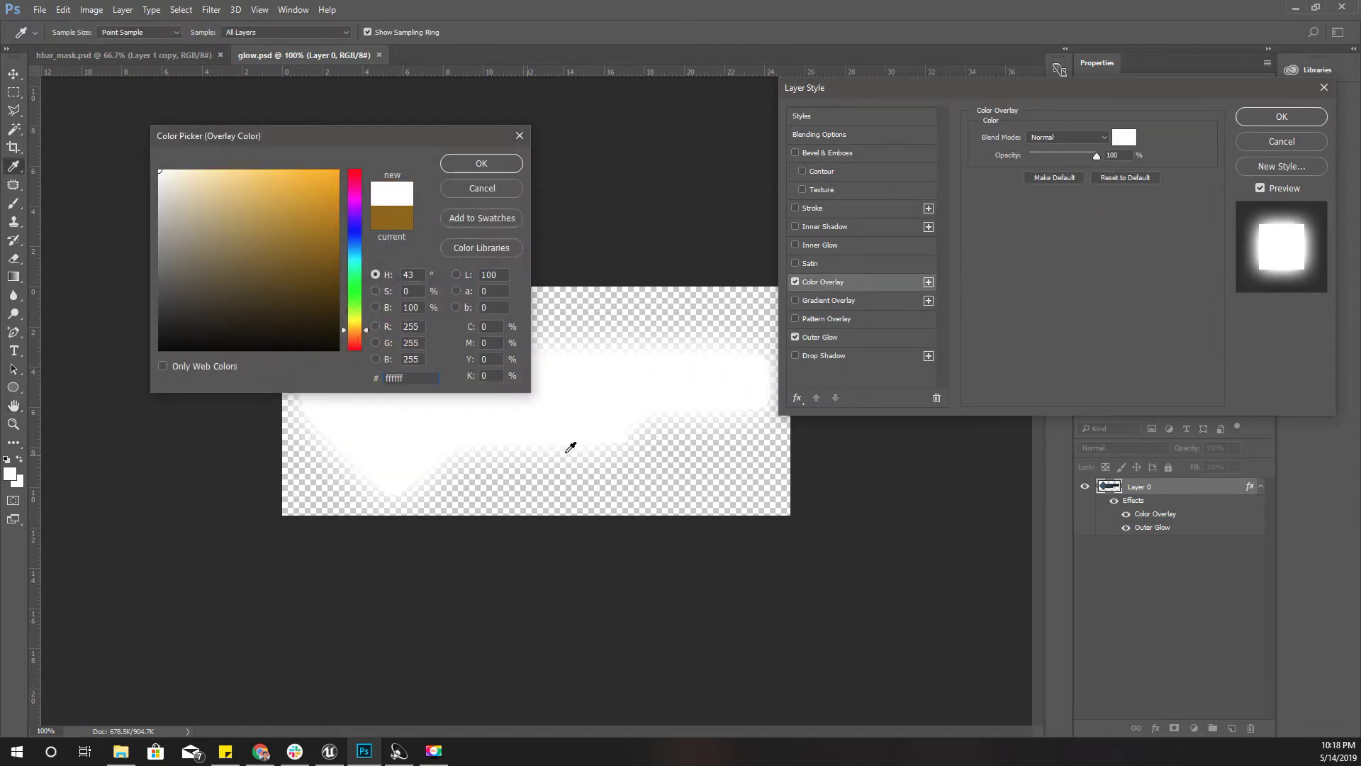
{"action": "left_click", "coordinate": [481, 164]}
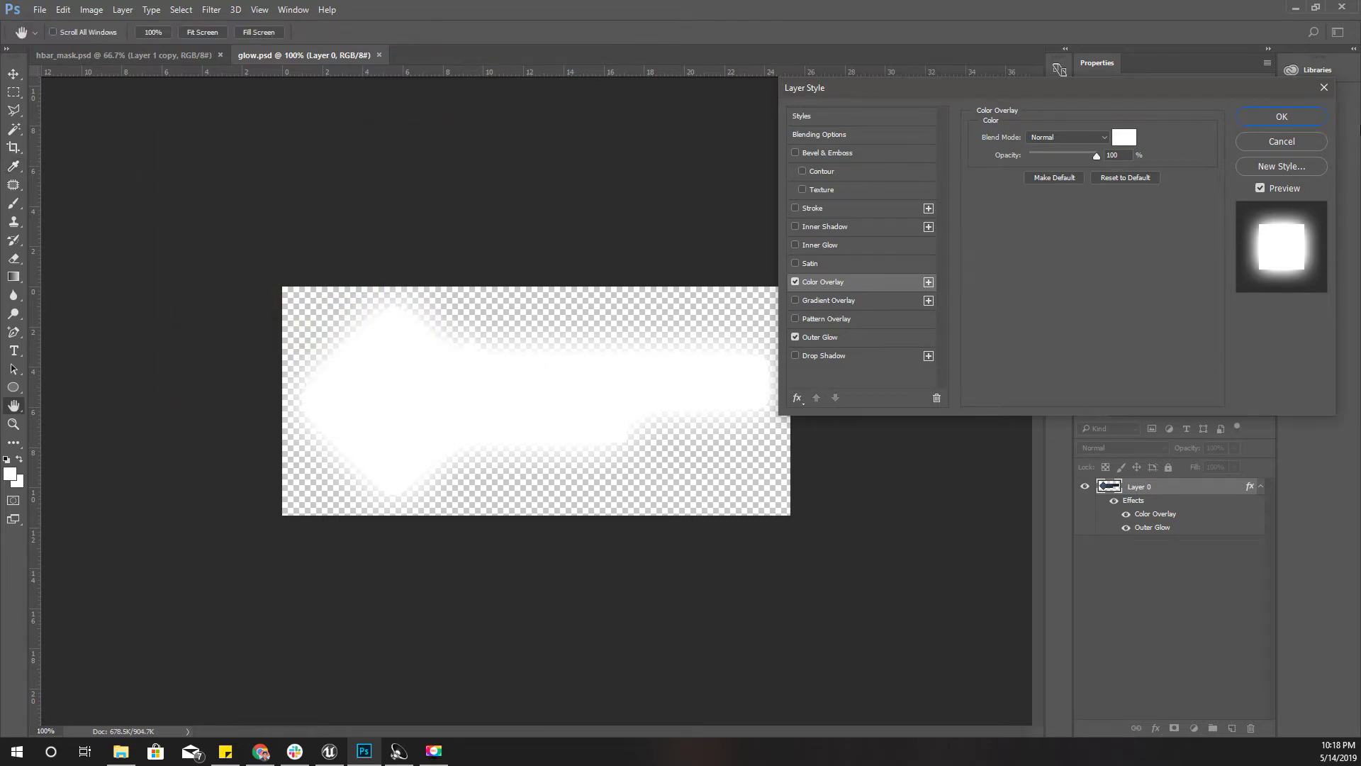
{"action": "left_click", "coordinate": [1282, 119]}
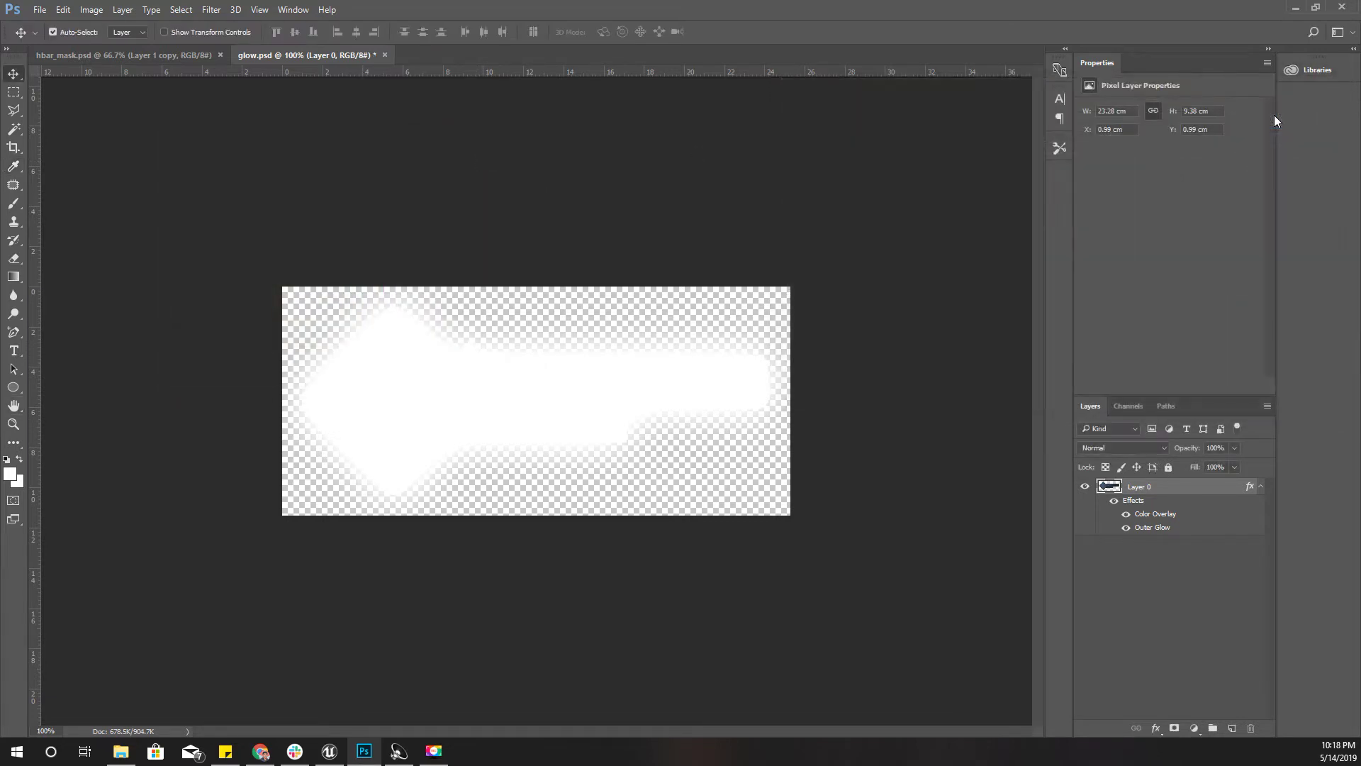
Step: Save the image as glow.png in PNG format, replacing the existing file
{"action": "key", "text": "ctrl"}
{"action": "key", "text": "ctrl+shift+s"}
{"action": "left_click", "coordinate": [125, 328]}
{"action": "left_click", "coordinate": [128, 523]}
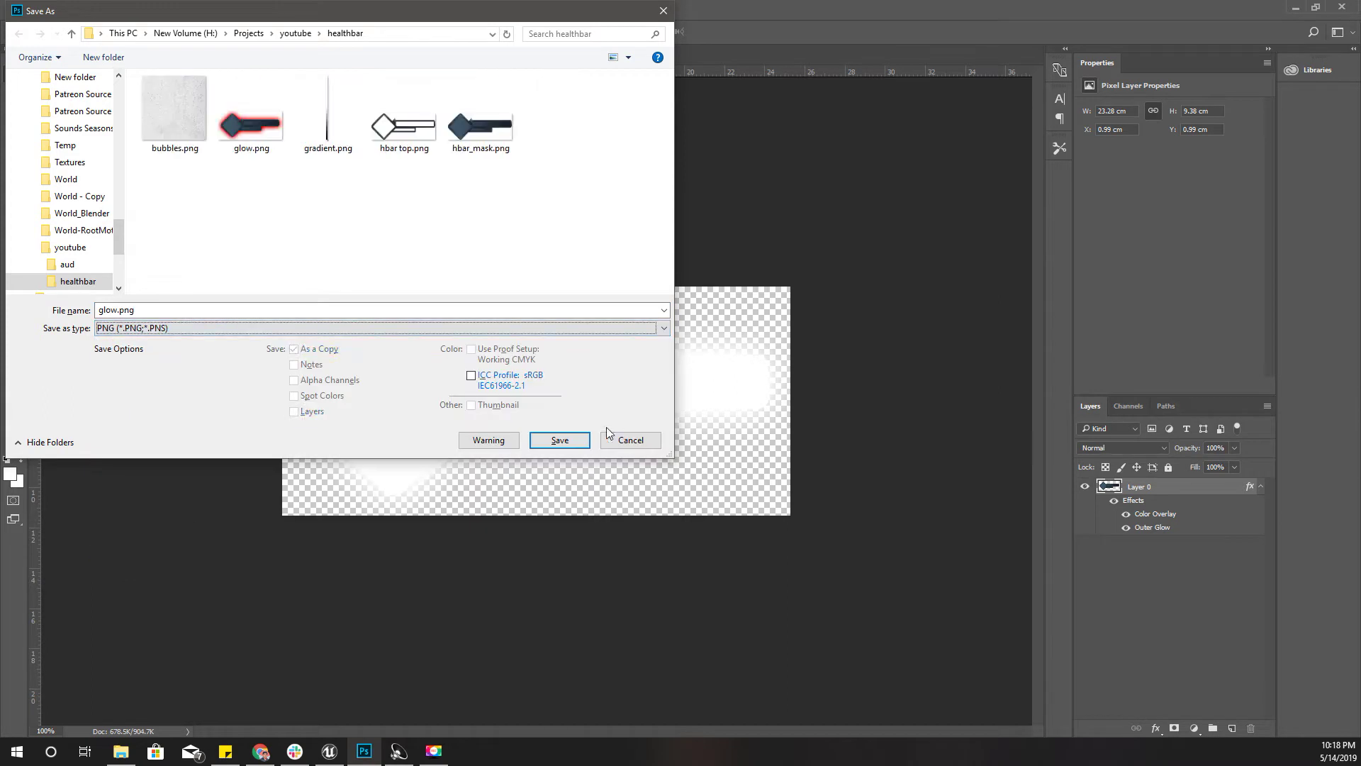
{"action": "left_click", "coordinate": [567, 442]}
{"action": "left_click", "coordinate": [714, 378]}
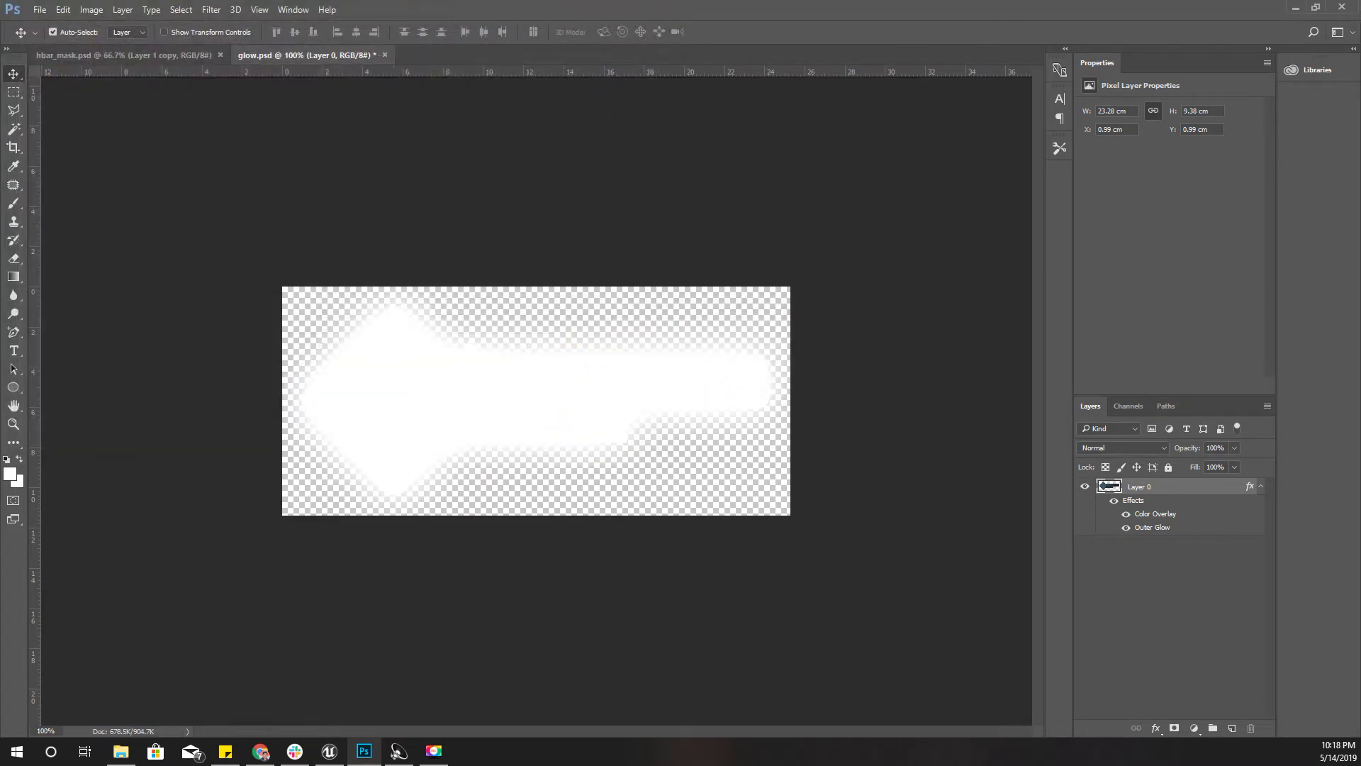
Step: Import glow.png into the BP/UI/HealthBar folder, check the texture, and return to Wdg_Hud
{"action": "left_click", "coordinate": [330, 751]}
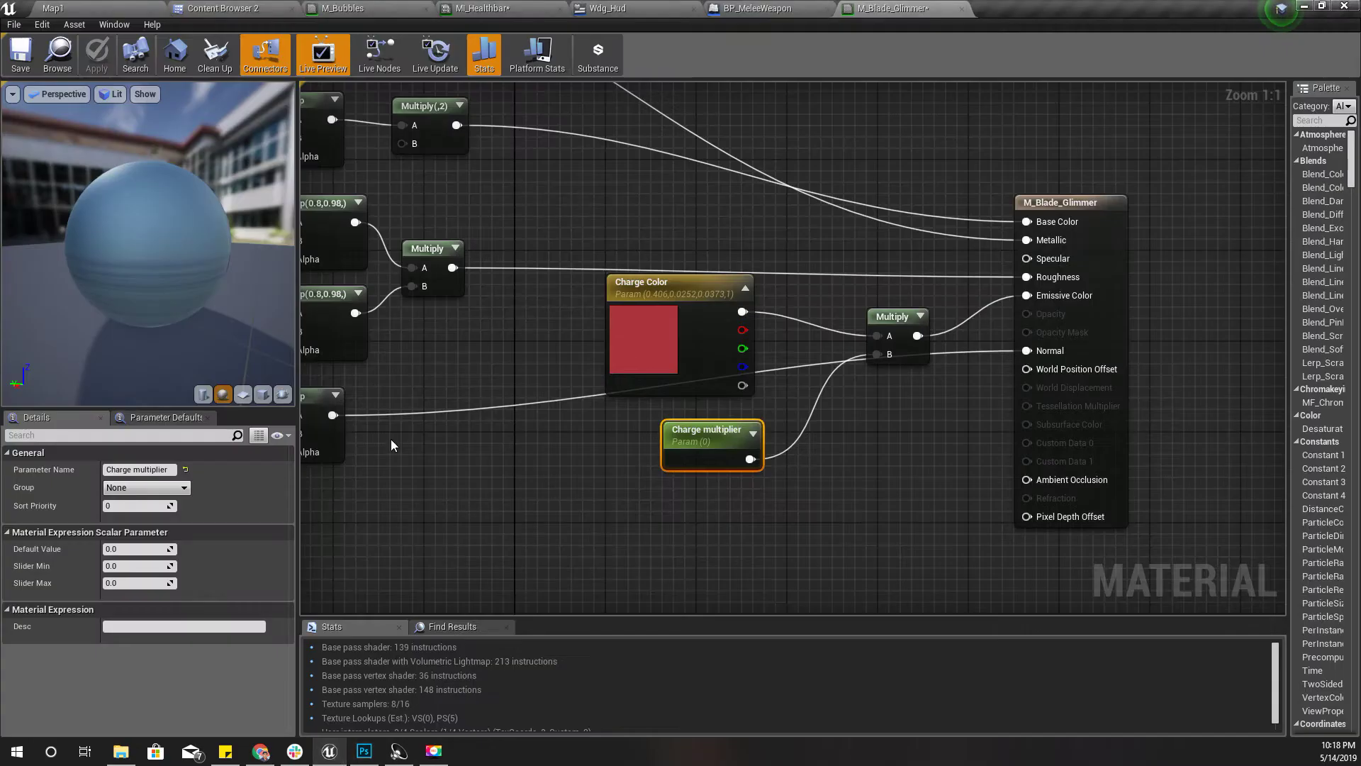
{"action": "left_click", "coordinate": [220, 8]}
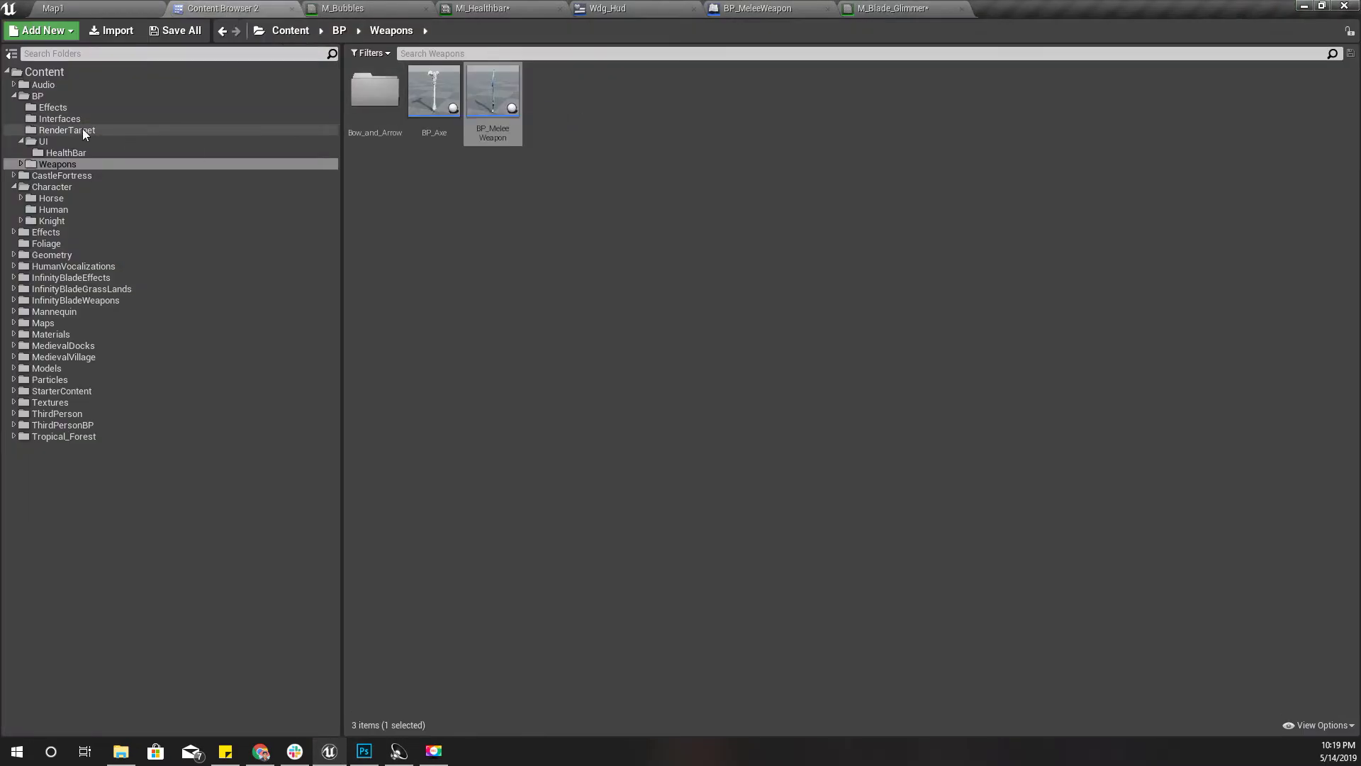
{"action": "left_click", "coordinate": [71, 152]}
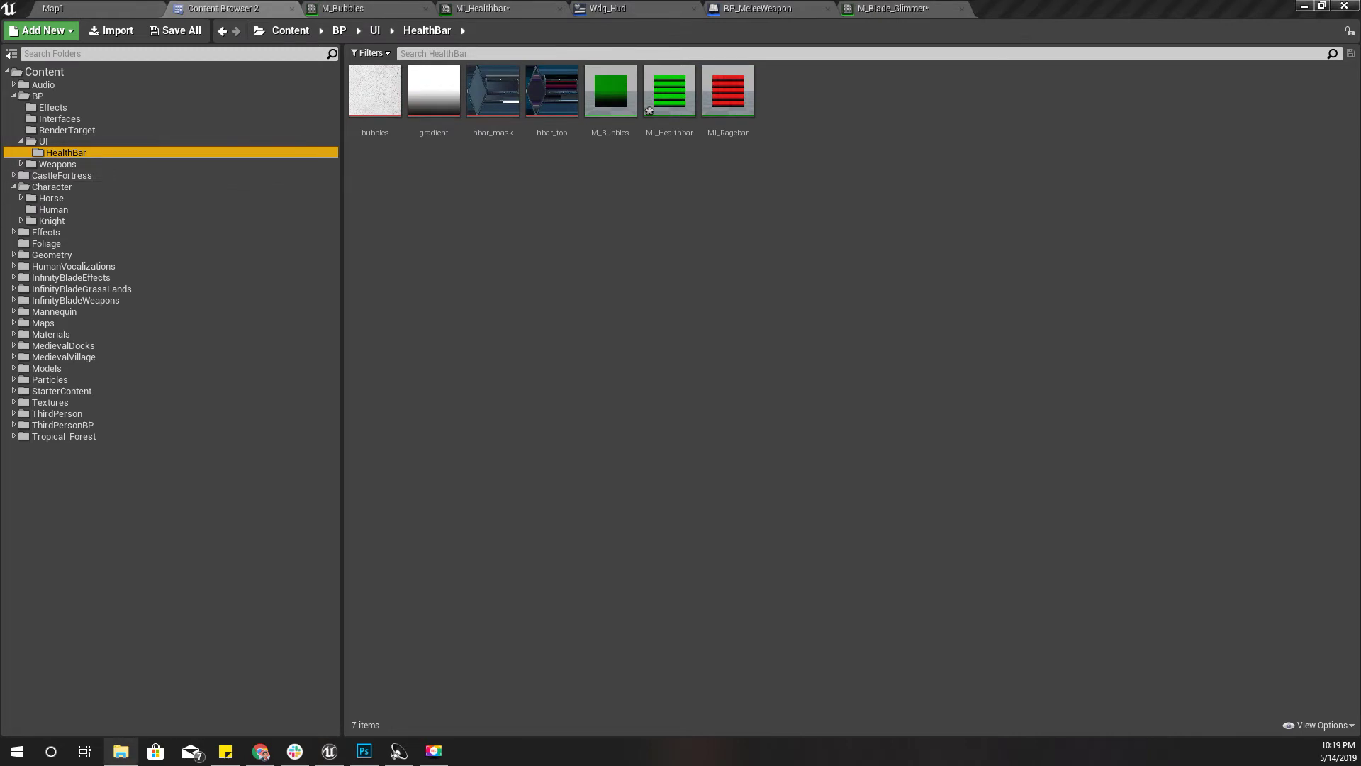
{"action": "mouse_move", "coordinate": [614, 76]}
{"action": "left_mouse_down"}
{"action": "mouse_move", "coordinate": [735, 365]}
{"action": "mouse_move", "coordinate": [772, 332]}
{"action": "left_mouse_up"}
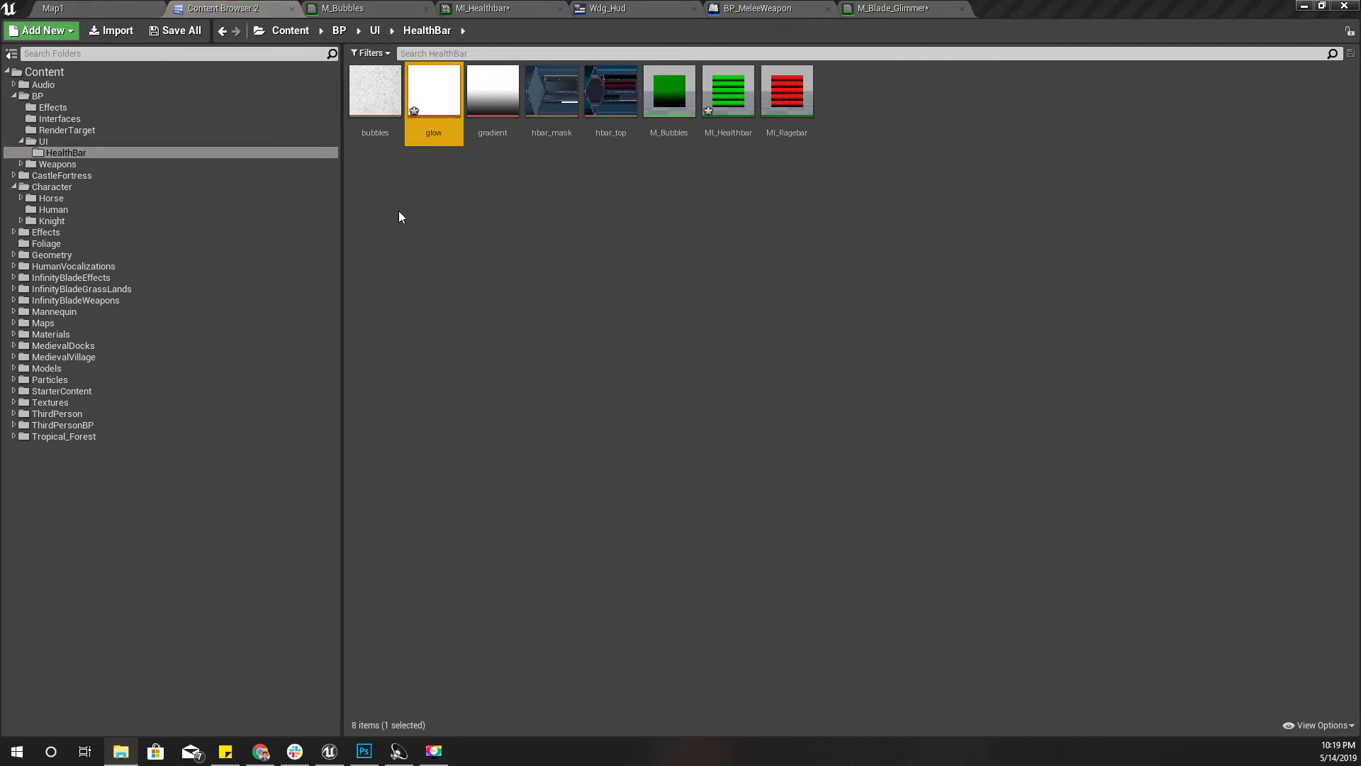
{"action": "double_click", "coordinate": [436, 125]}
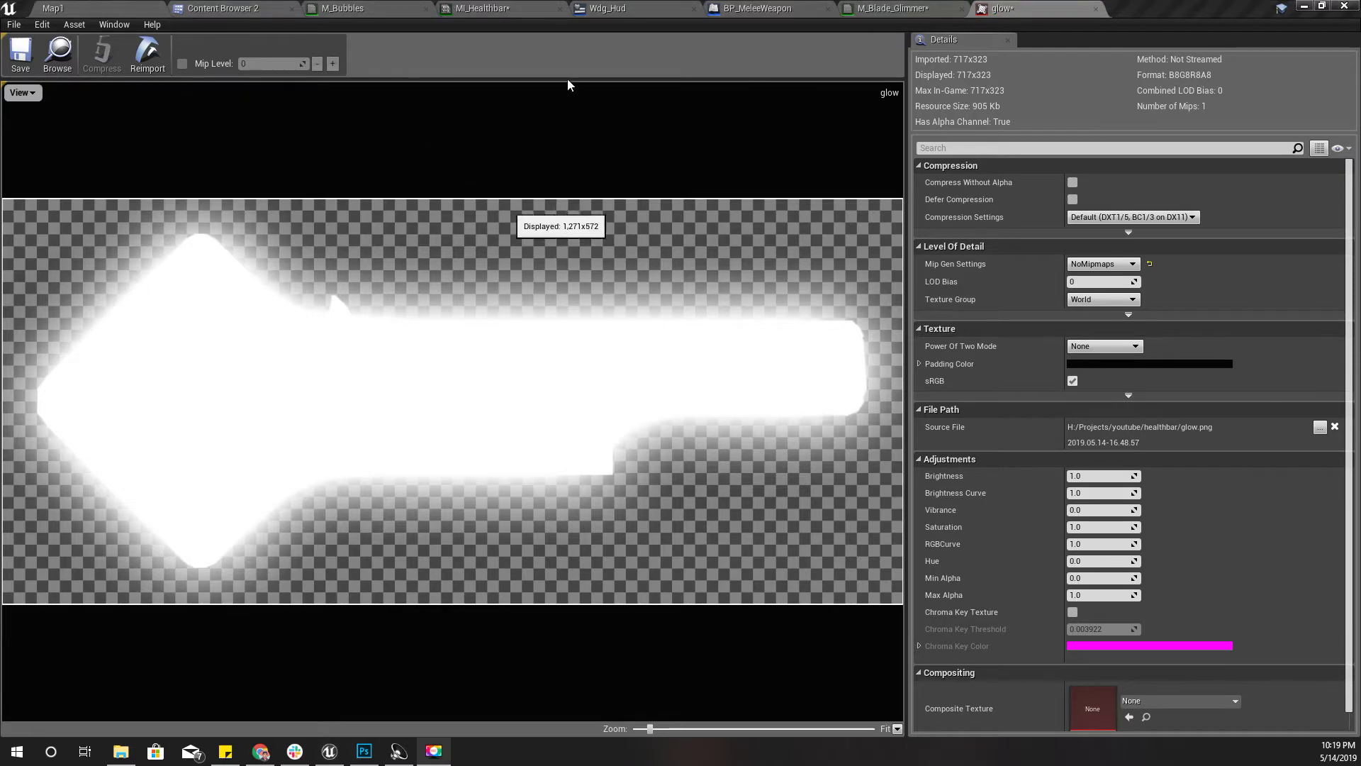
{"action": "left_click", "coordinate": [621, 8]}
{"action": "scroll", "coordinate": [356, 248], "scroll_direction": "up", "scroll_amount": 2}
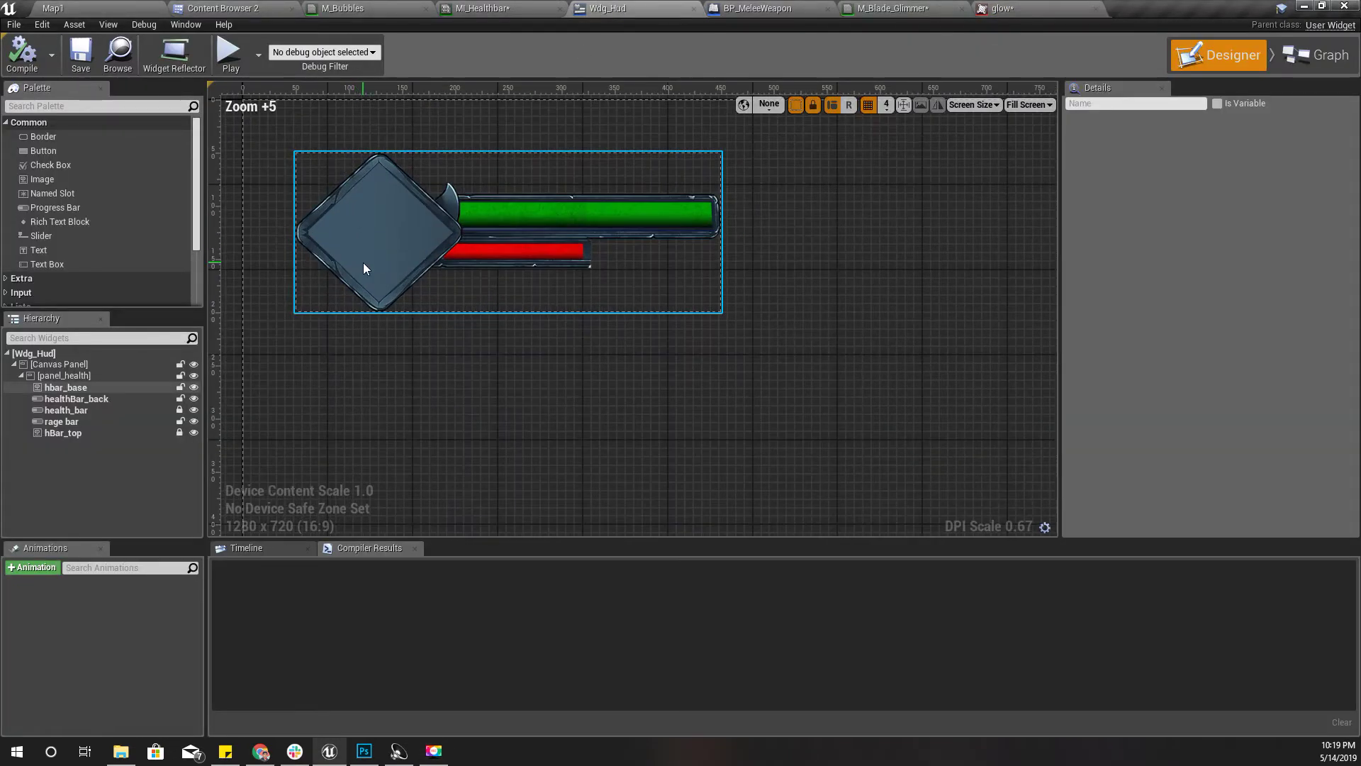
{"action": "left_click", "coordinate": [78, 399]}
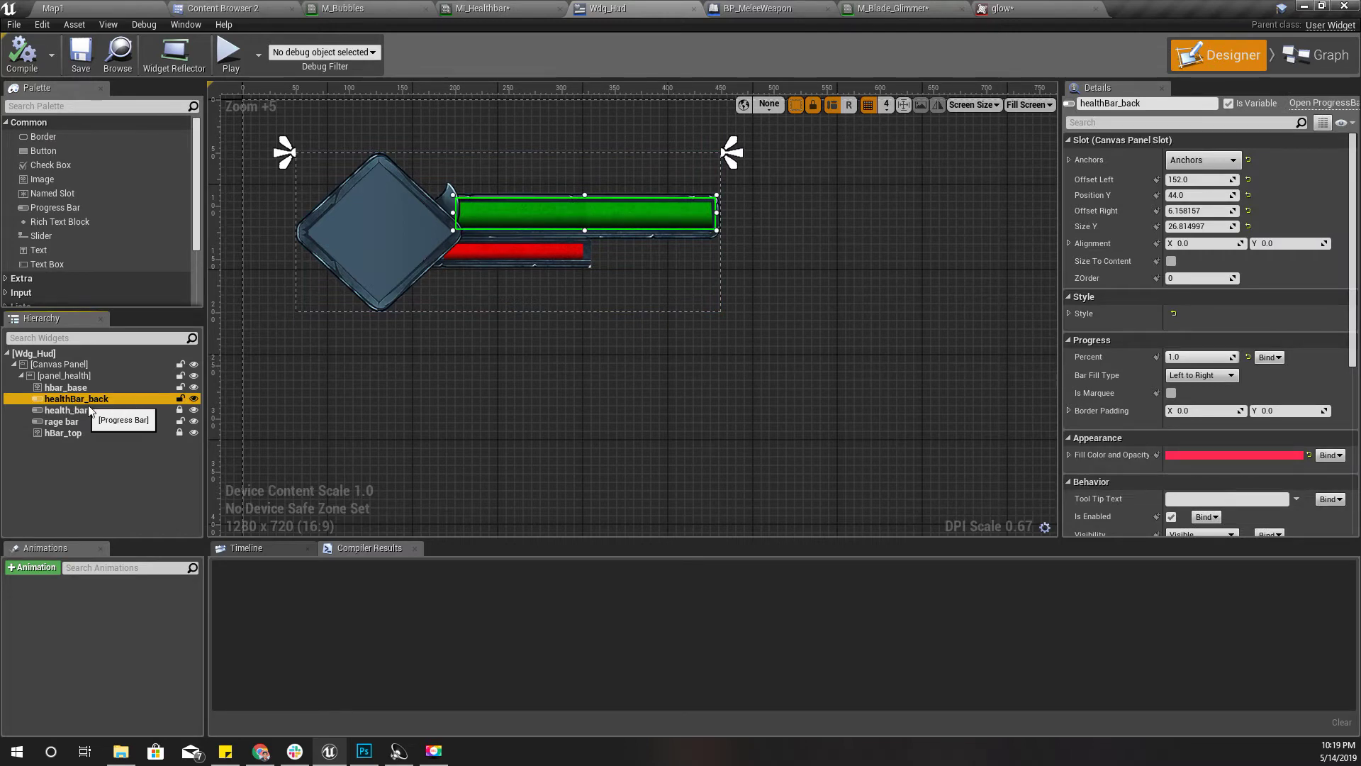
{"action": "key", "text": "ctrl+d"}
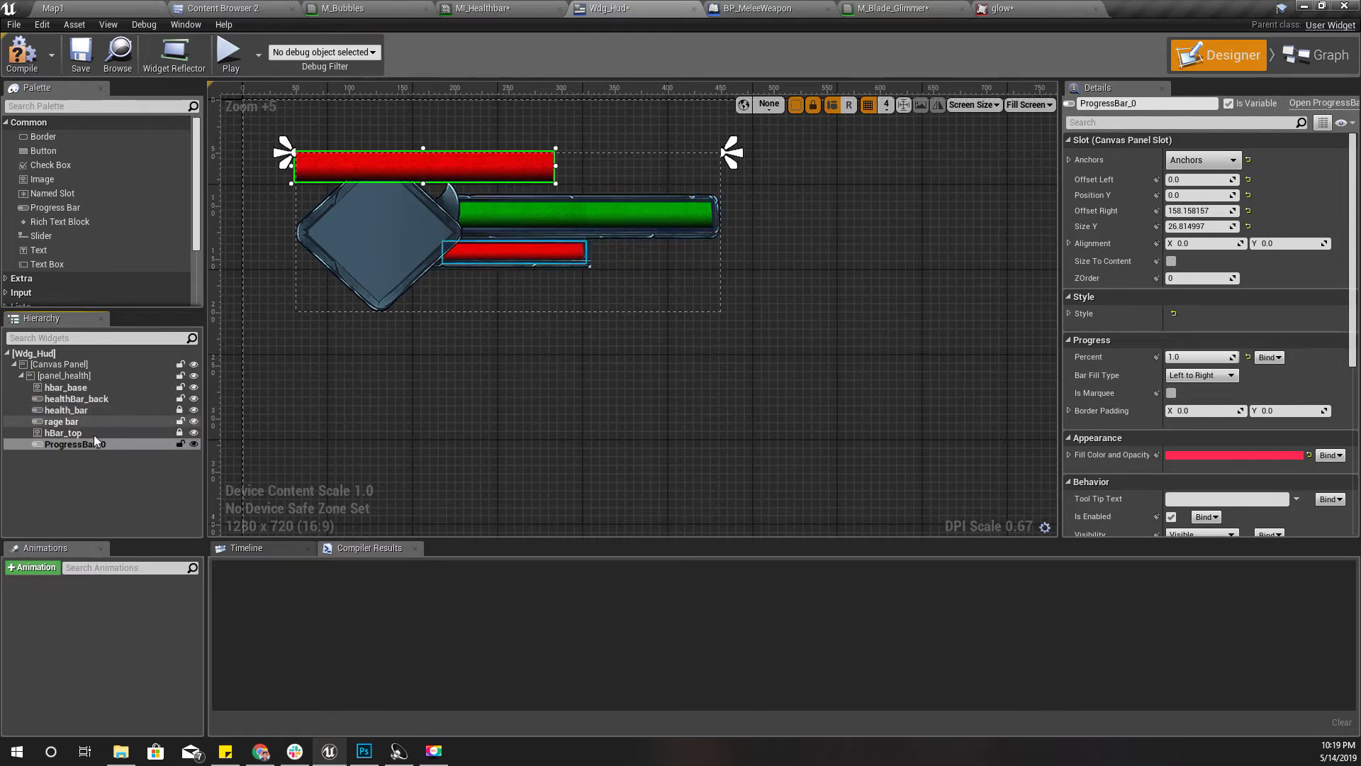
{"action": "mouse_move", "coordinate": [83, 444]}
{"action": "left_mouse_down"}
{"action": "mouse_move", "coordinate": [79, 394]}
{"action": "mouse_move", "coordinate": [94, 411]}
{"action": "mouse_move", "coordinate": [78, 418]}
{"action": "left_mouse_up"}
{"action": "double_click", "coordinate": [103, 411]}
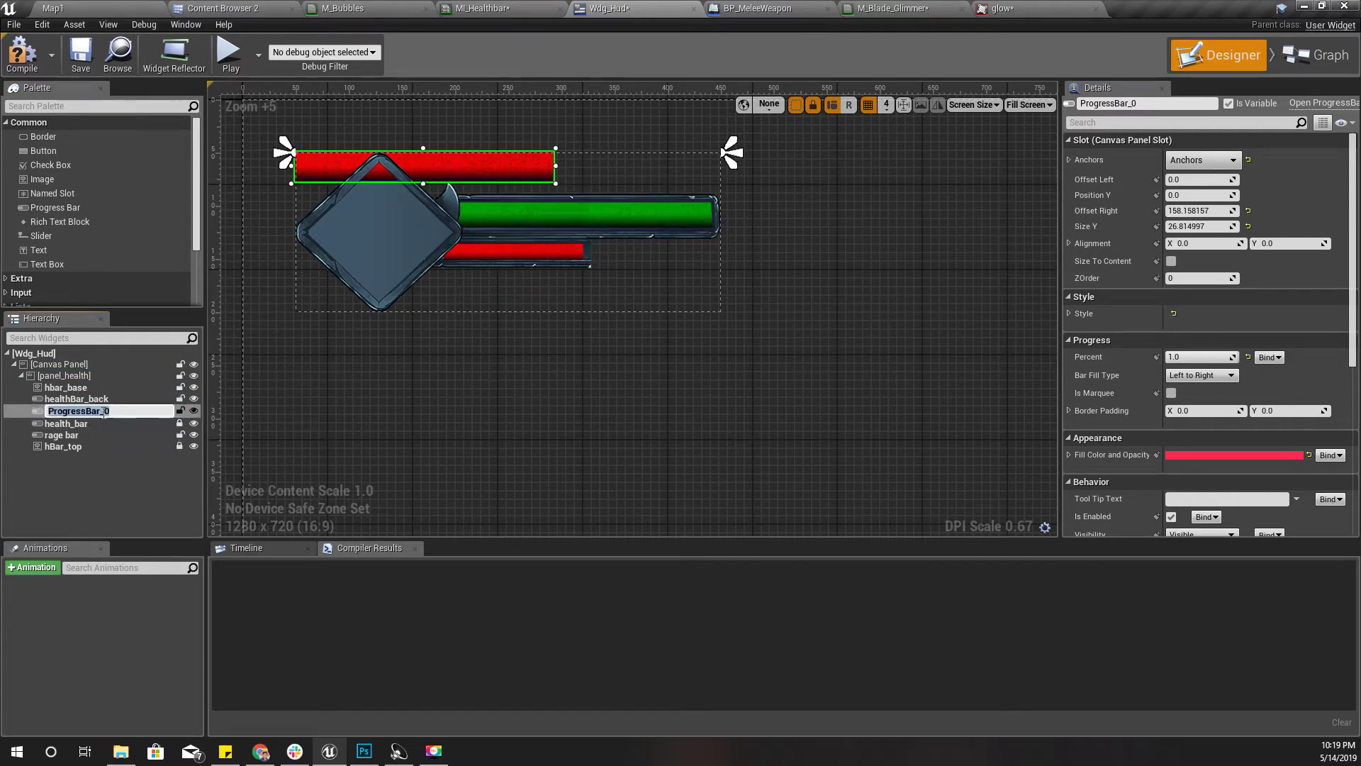
{"action": "type", "text": "healthbar glow"}
{"action": "key", "text": "Return"}
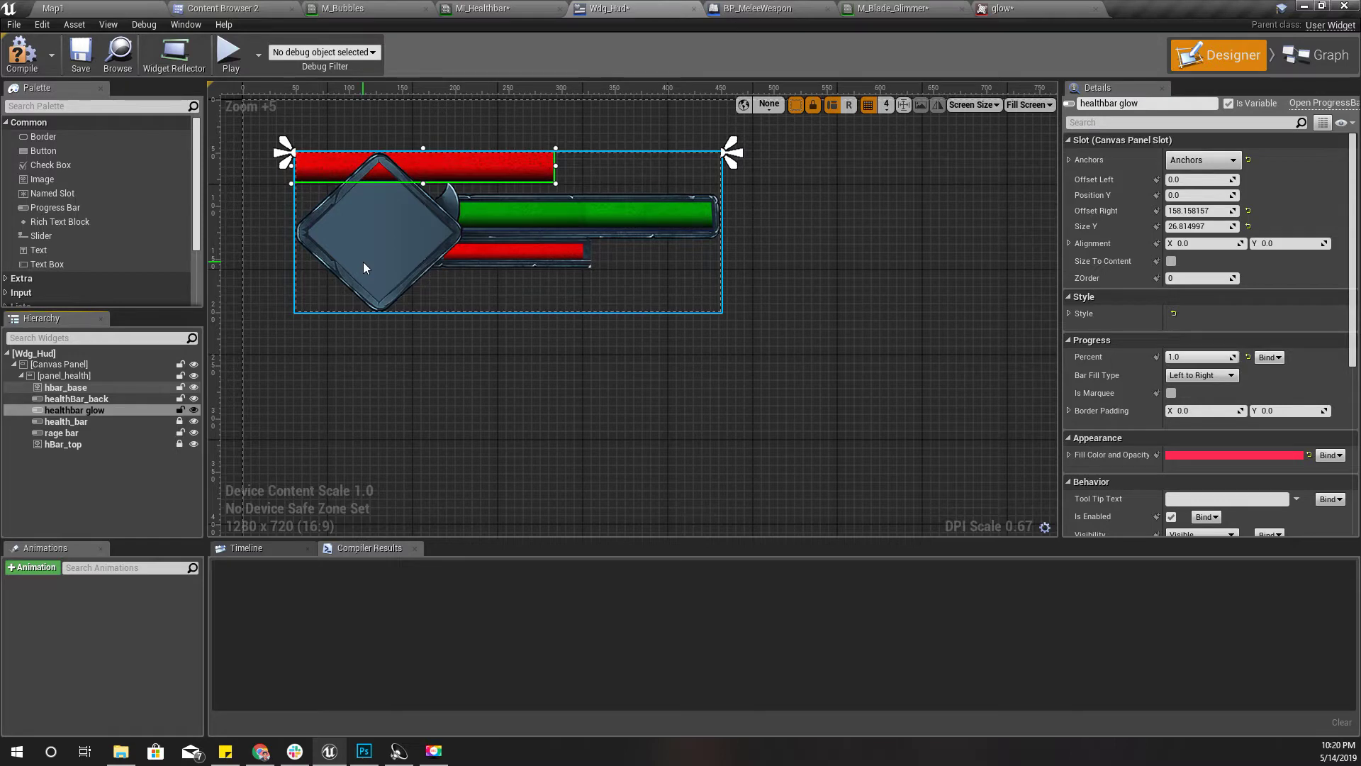
{"action": "left_click", "coordinate": [450, 348]}
{"action": "key", "text": "ctrl+z"}
{"action": "key", "text": "ctrl+z"}
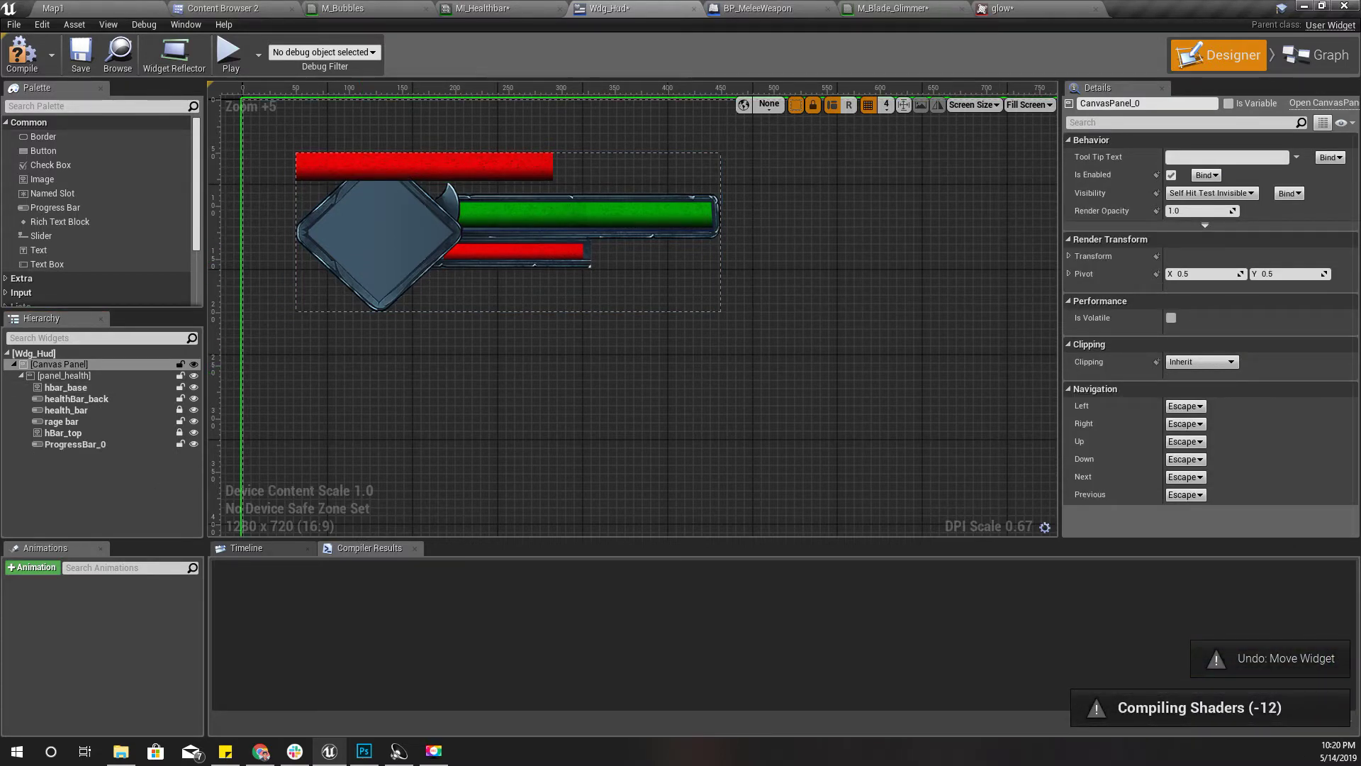
{"action": "key", "text": "ctrl+z"}
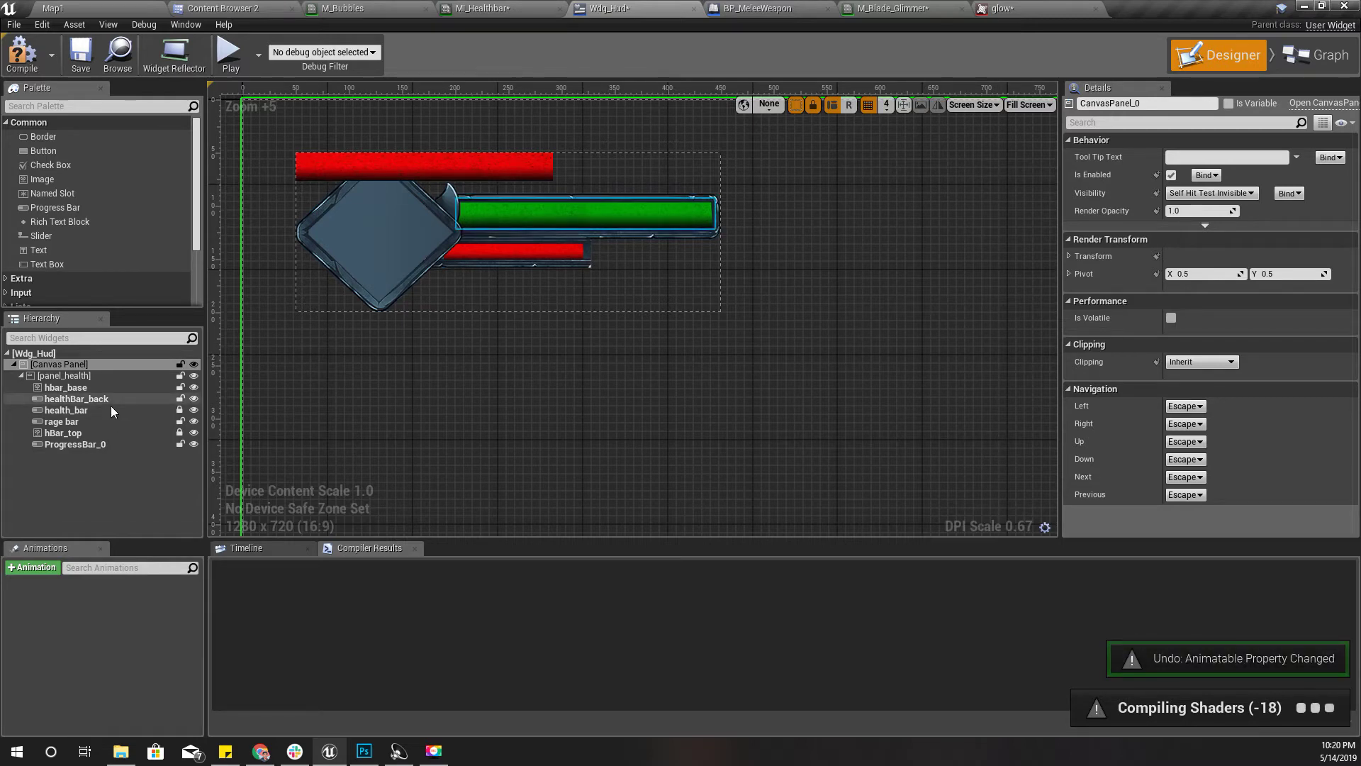
{"action": "left_click", "coordinate": [84, 387]}
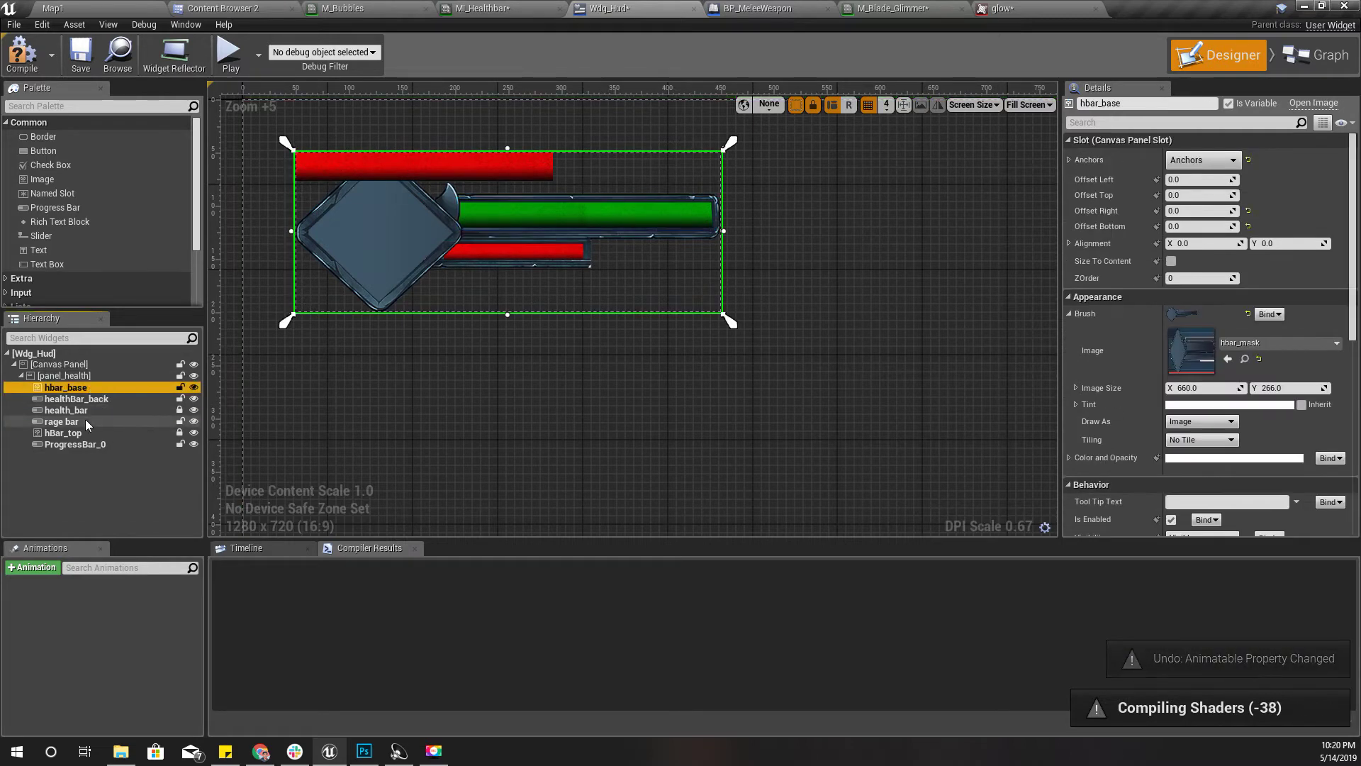
{"action": "left_click", "coordinate": [85, 422]}
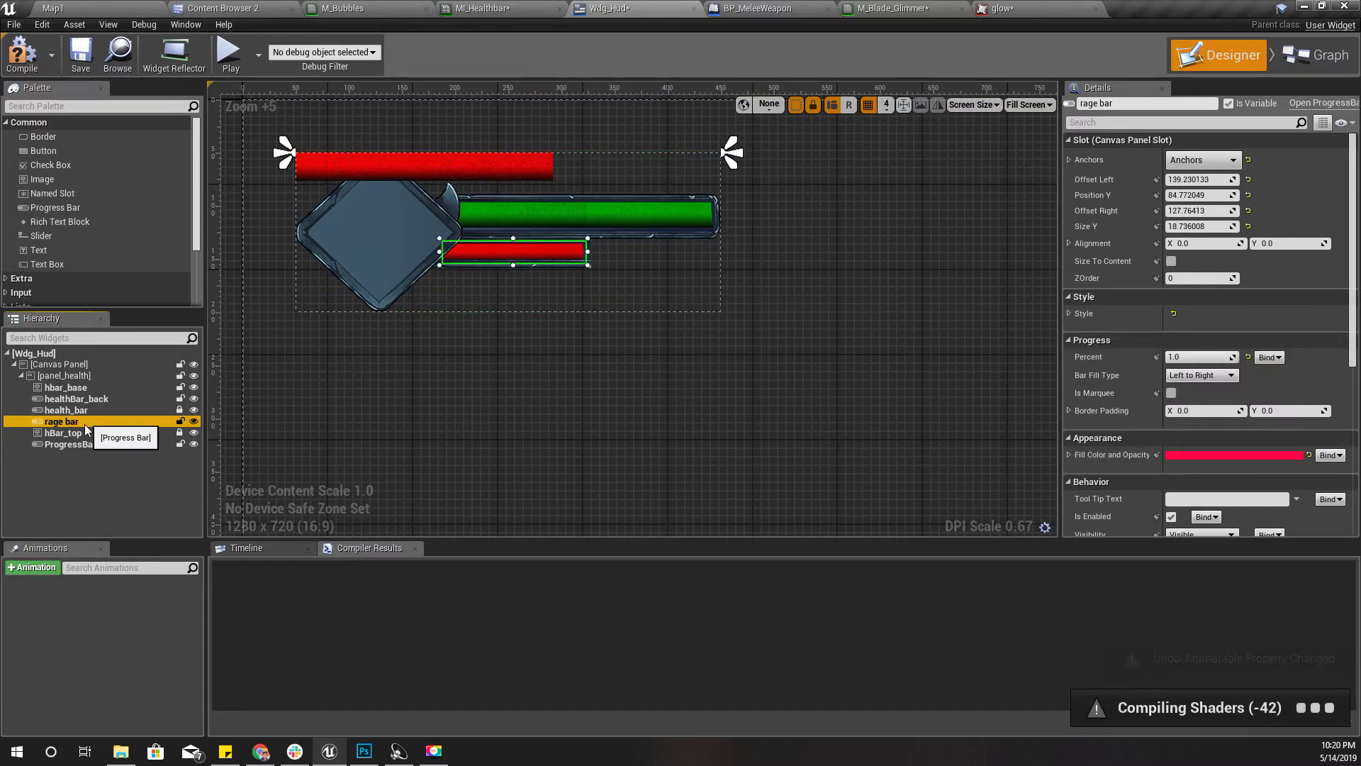
{"action": "key", "text": "ctrl+z"}
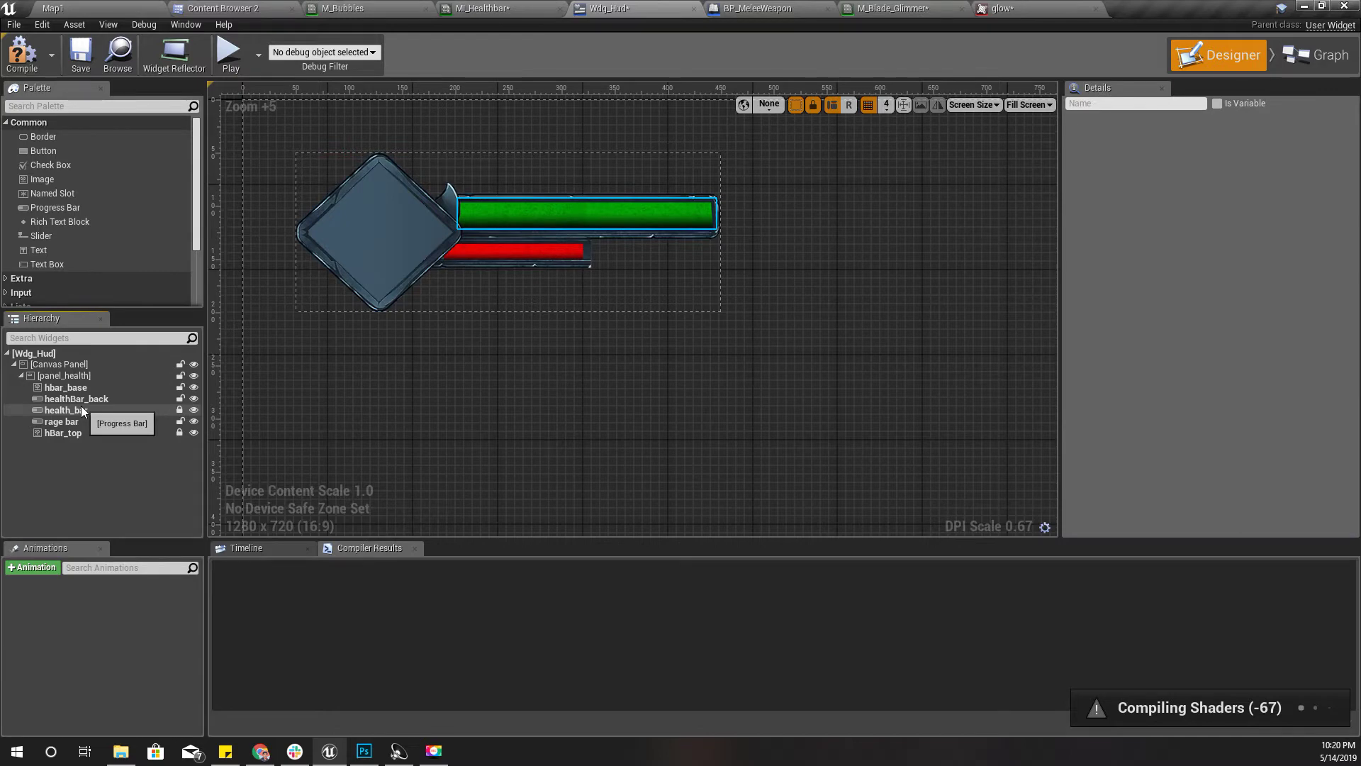
{"action": "left_click", "coordinate": [69, 389]}
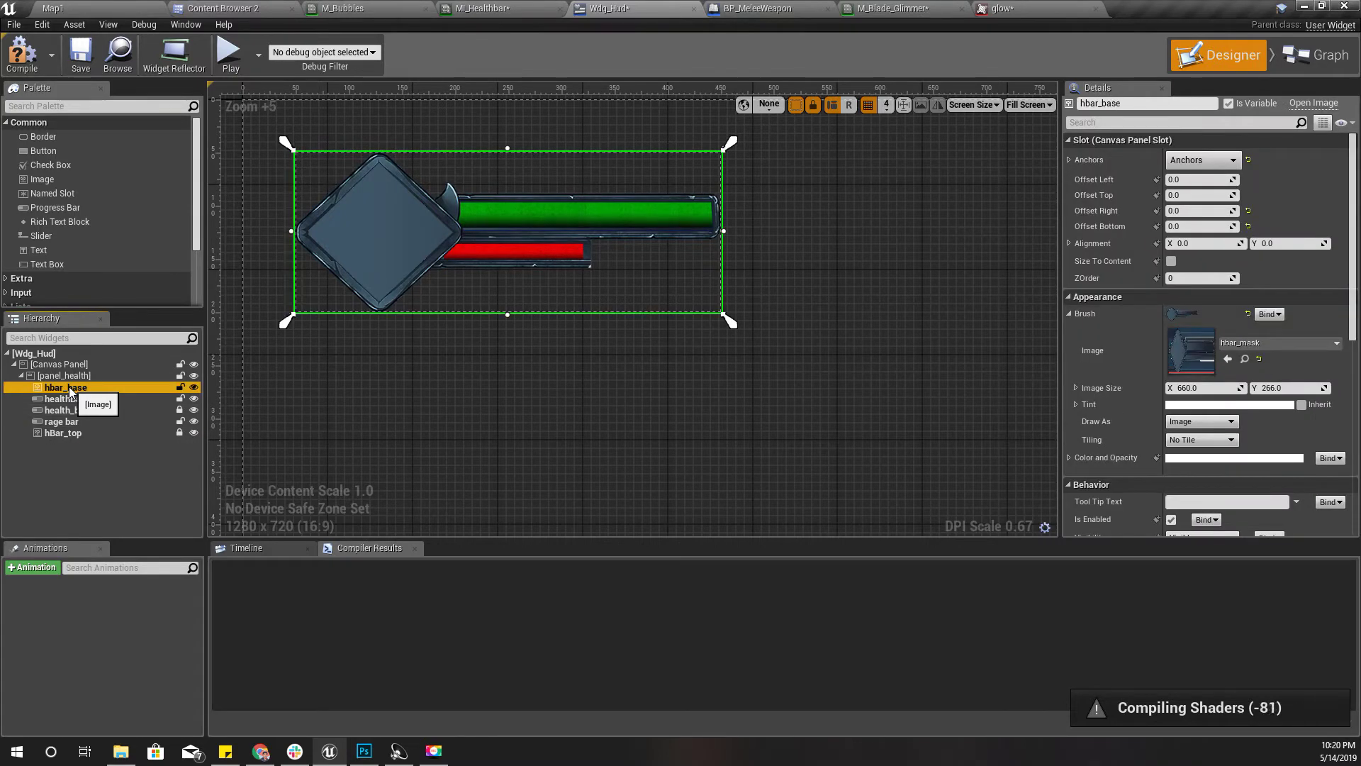
Step: Duplicate hbar_base as Image_0, move it to the top of panel_health, and set width 700
{"action": "key", "text": "ctrl+d"}
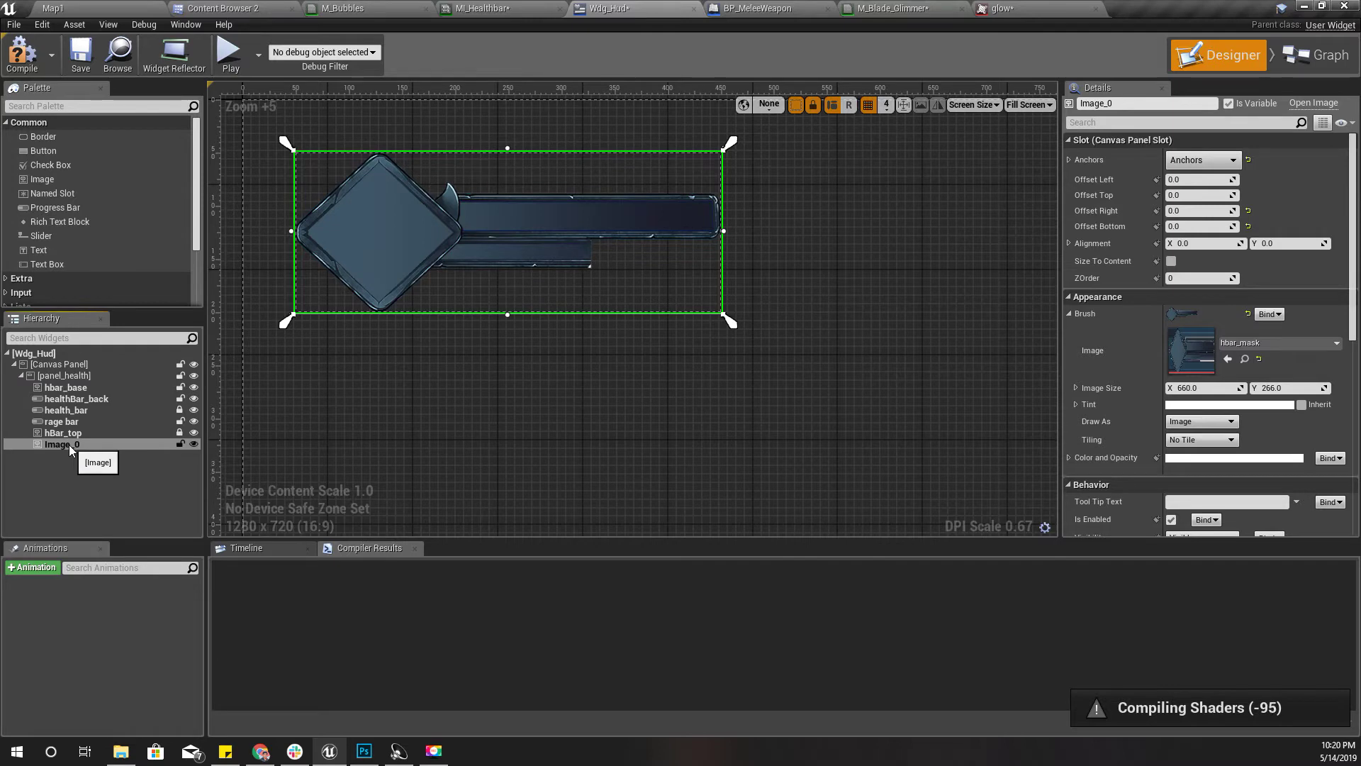
{"action": "left_click_drag", "start_coordinate": [70, 444], "coordinate": [81, 389]}
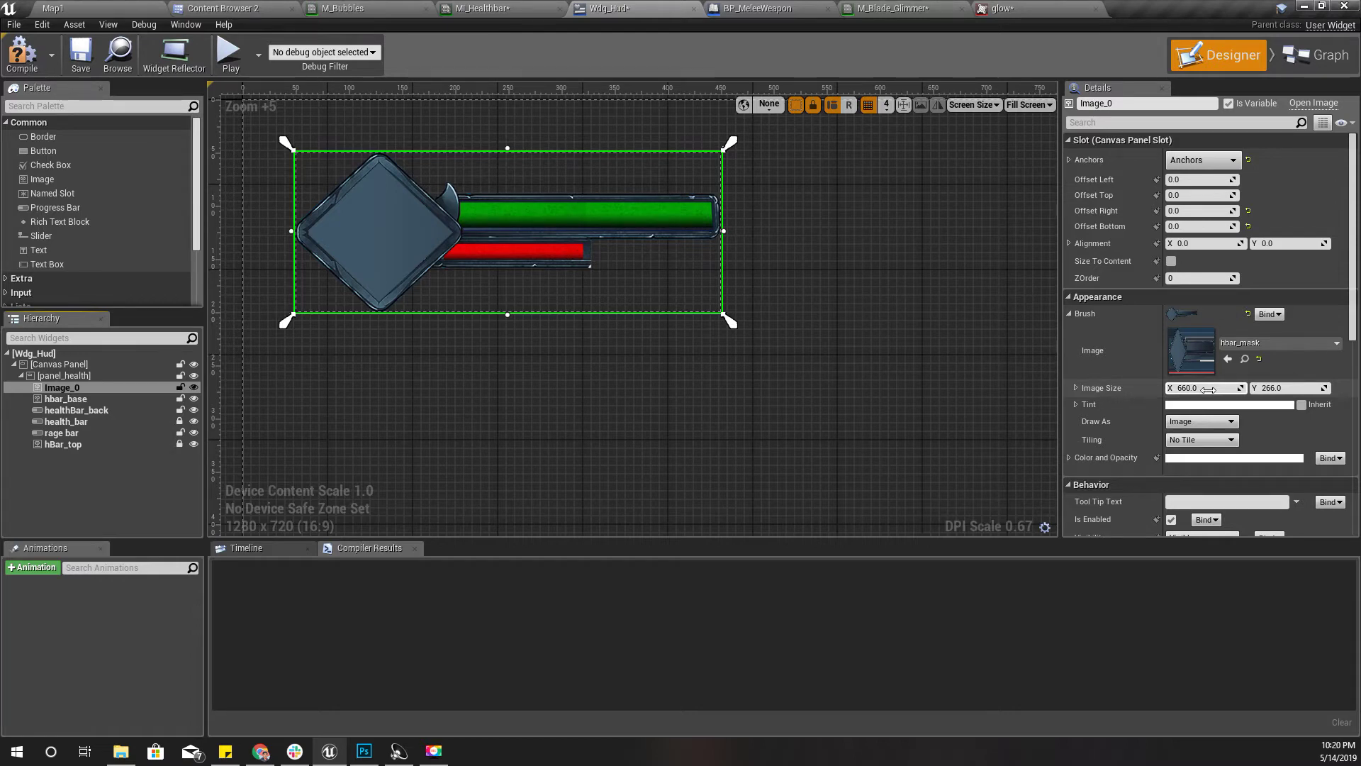
{"action": "left_click", "coordinate": [1208, 390]}
{"action": "type", "text": "700"}
{"action": "key", "text": "Return"}
{"action": "key", "text": "Tab"}
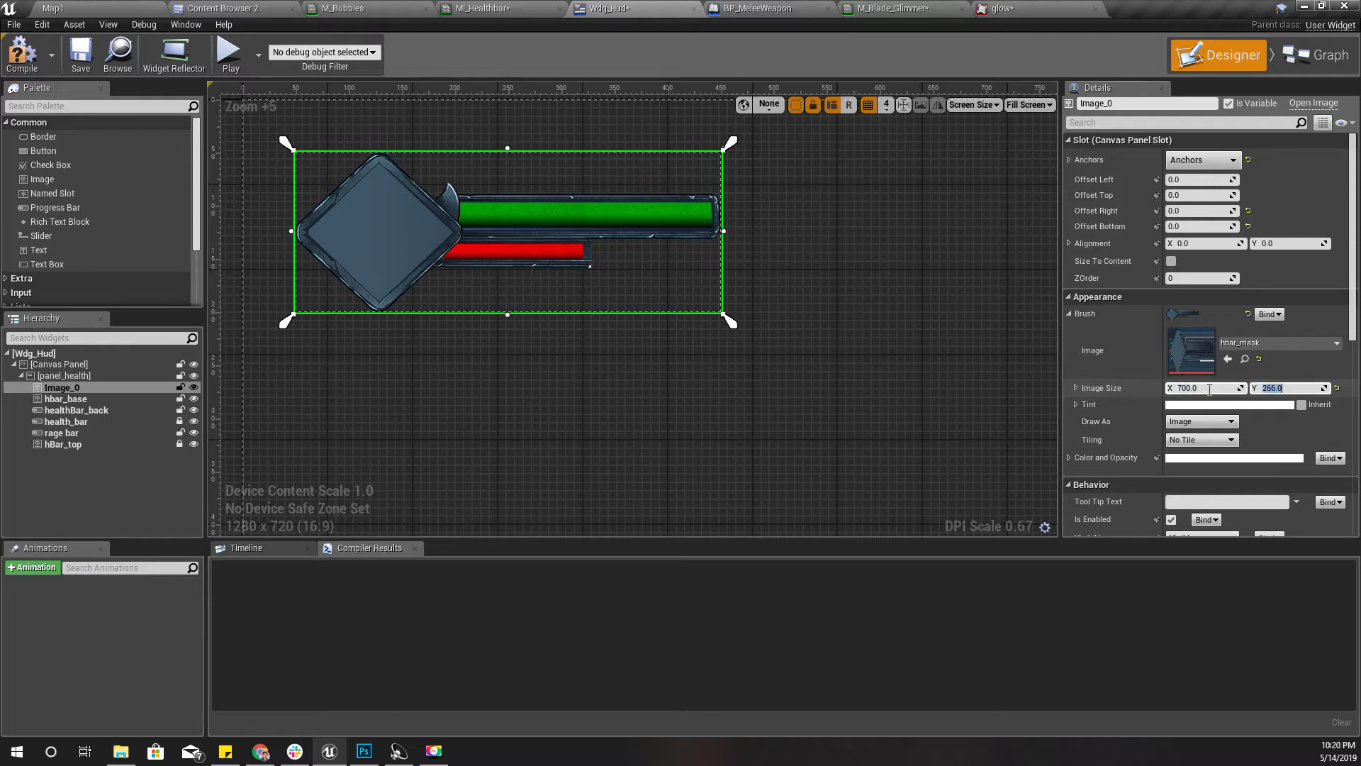
Step: Drag Image_0's edges outward so it extends slightly beyond the frame
{"action": "scroll", "coordinate": [1206, 355], "scroll_direction": "down", "scroll_amount": 2}
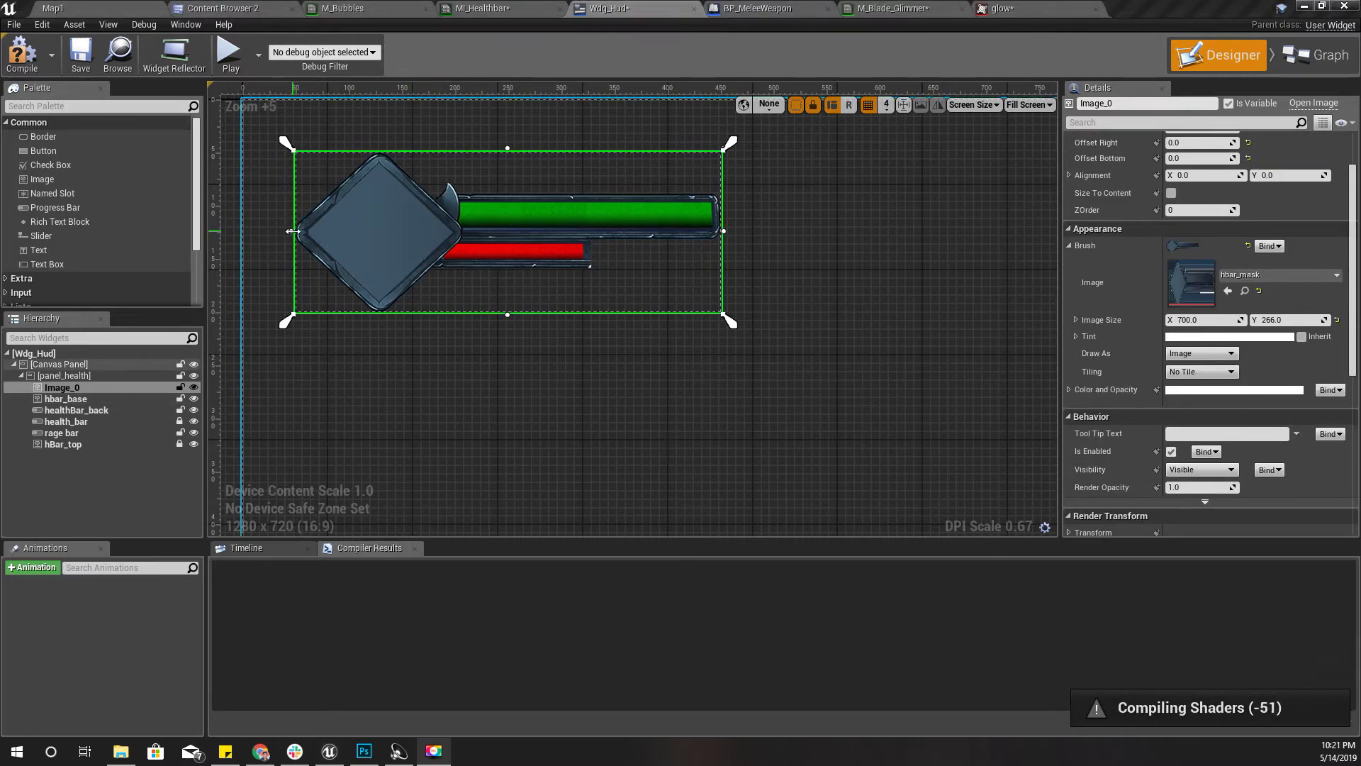
{"action": "left_click_drag", "start_coordinate": [289, 230], "coordinate": [276, 231]}
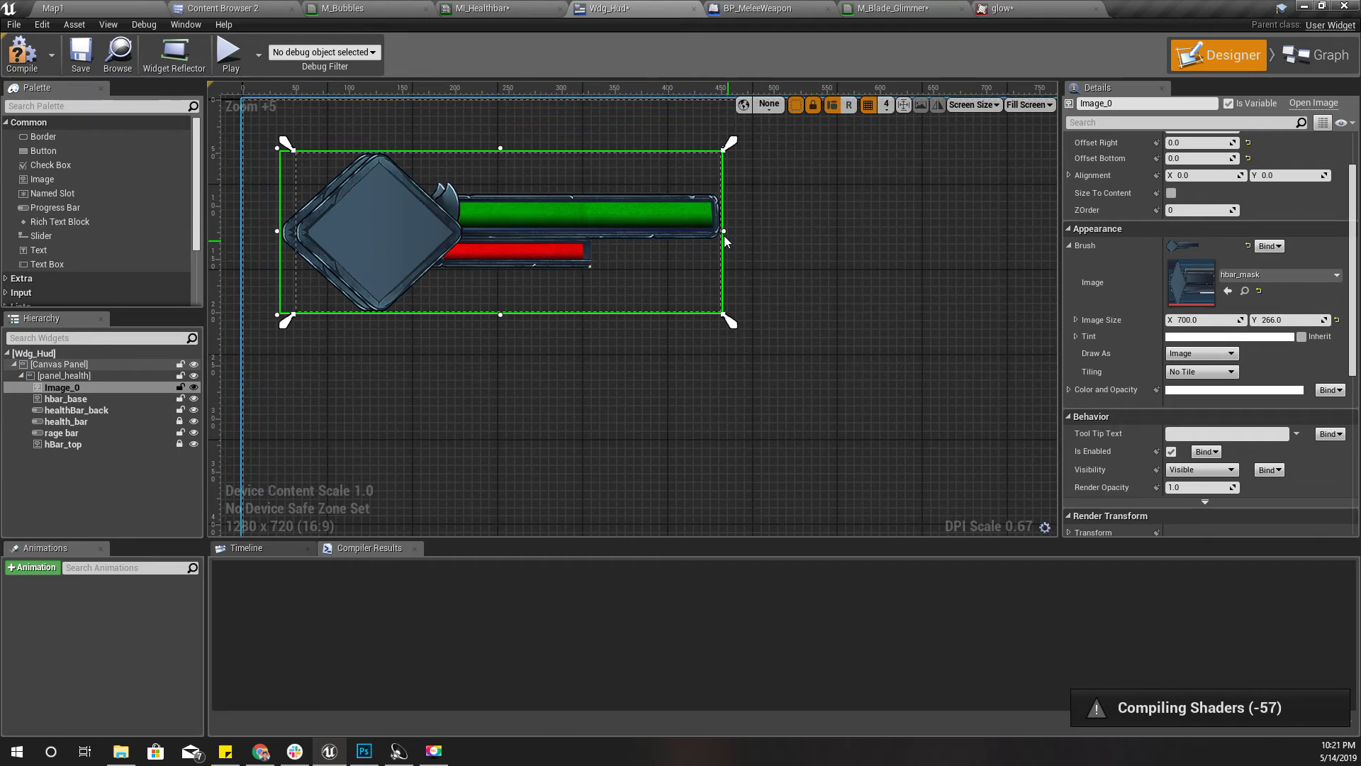
{"action": "left_click_drag", "start_coordinate": [724, 232], "coordinate": [732, 228]}
{"action": "left_click_drag", "start_coordinate": [501, 150], "coordinate": [506, 143]}
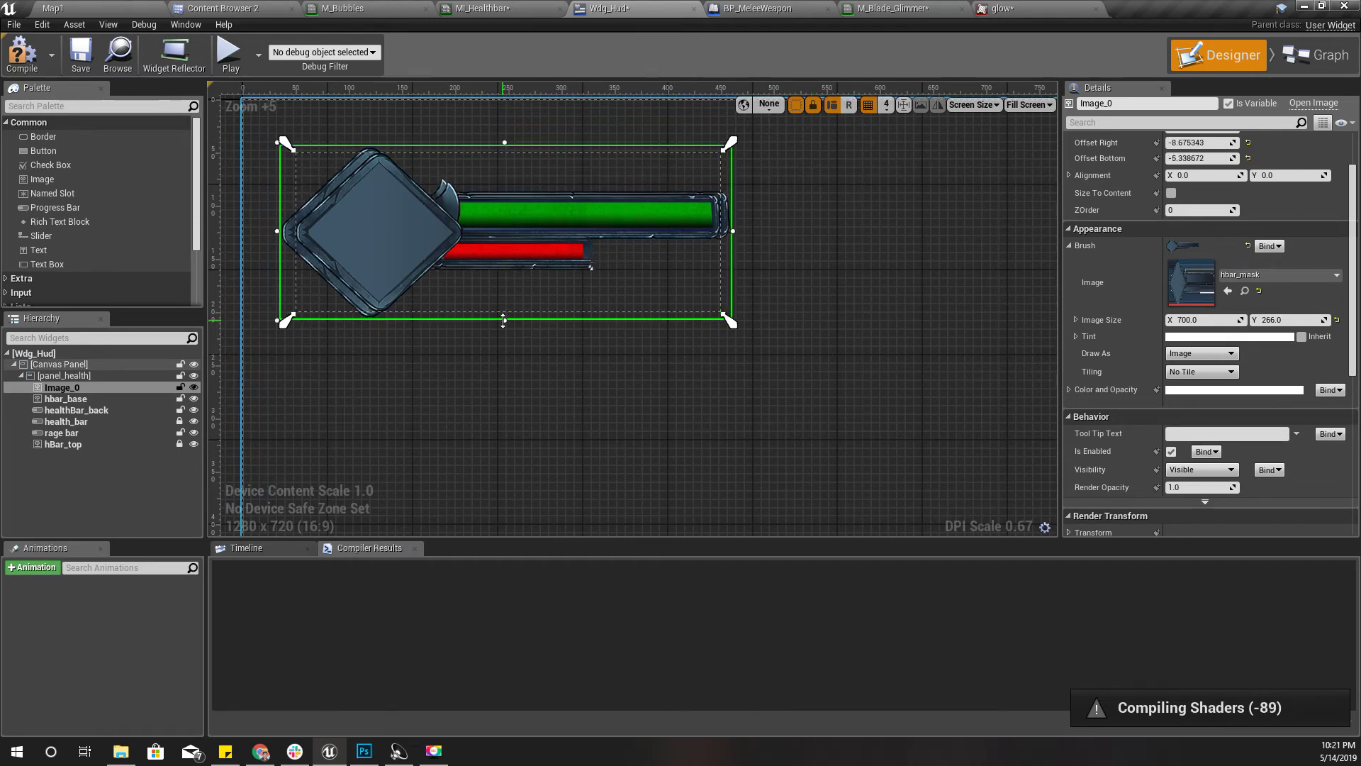
{"action": "left_click_drag", "start_coordinate": [504, 321], "coordinate": [504, 324]}
{"action": "left_click_drag", "start_coordinate": [732, 233], "coordinate": [744, 232]}
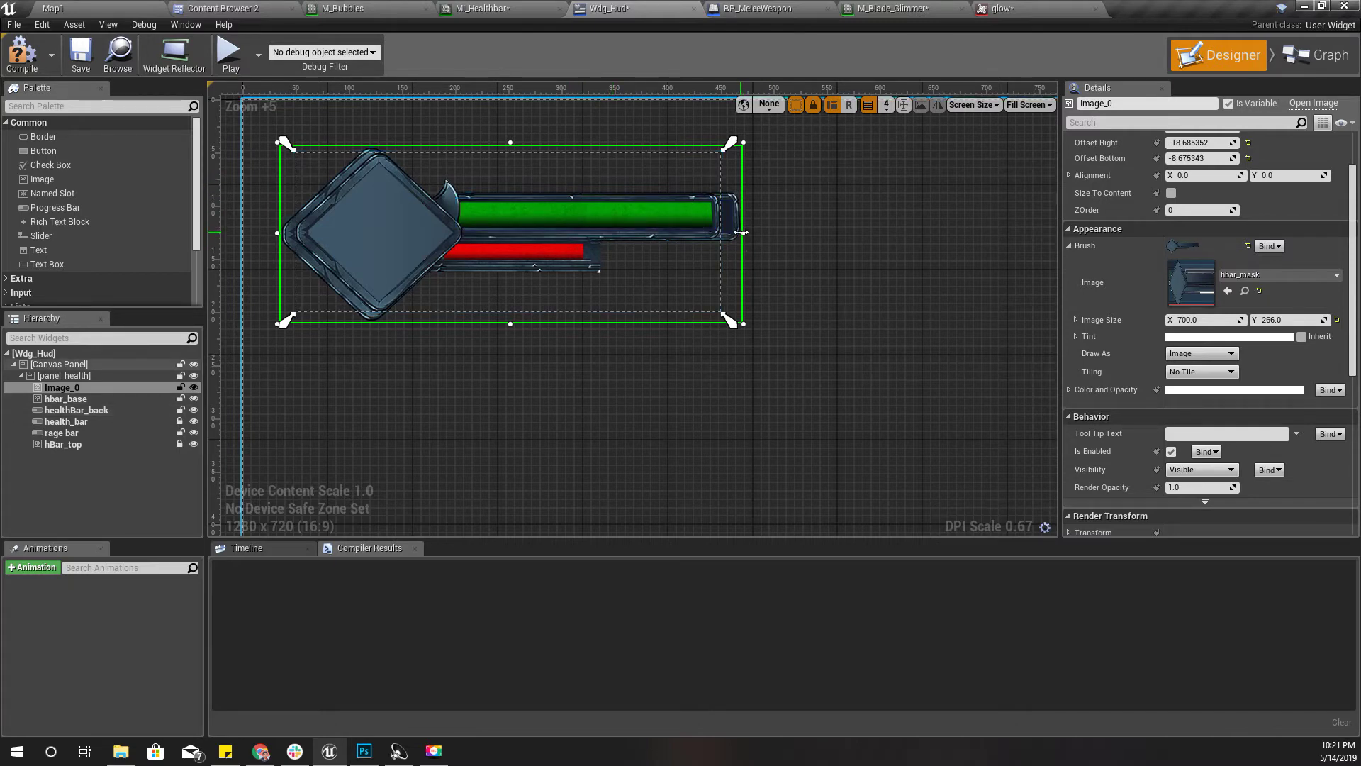
{"action": "left_click_drag", "start_coordinate": [542, 162], "coordinate": [526, 163]}
{"action": "key", "text": "ctrl+z"}
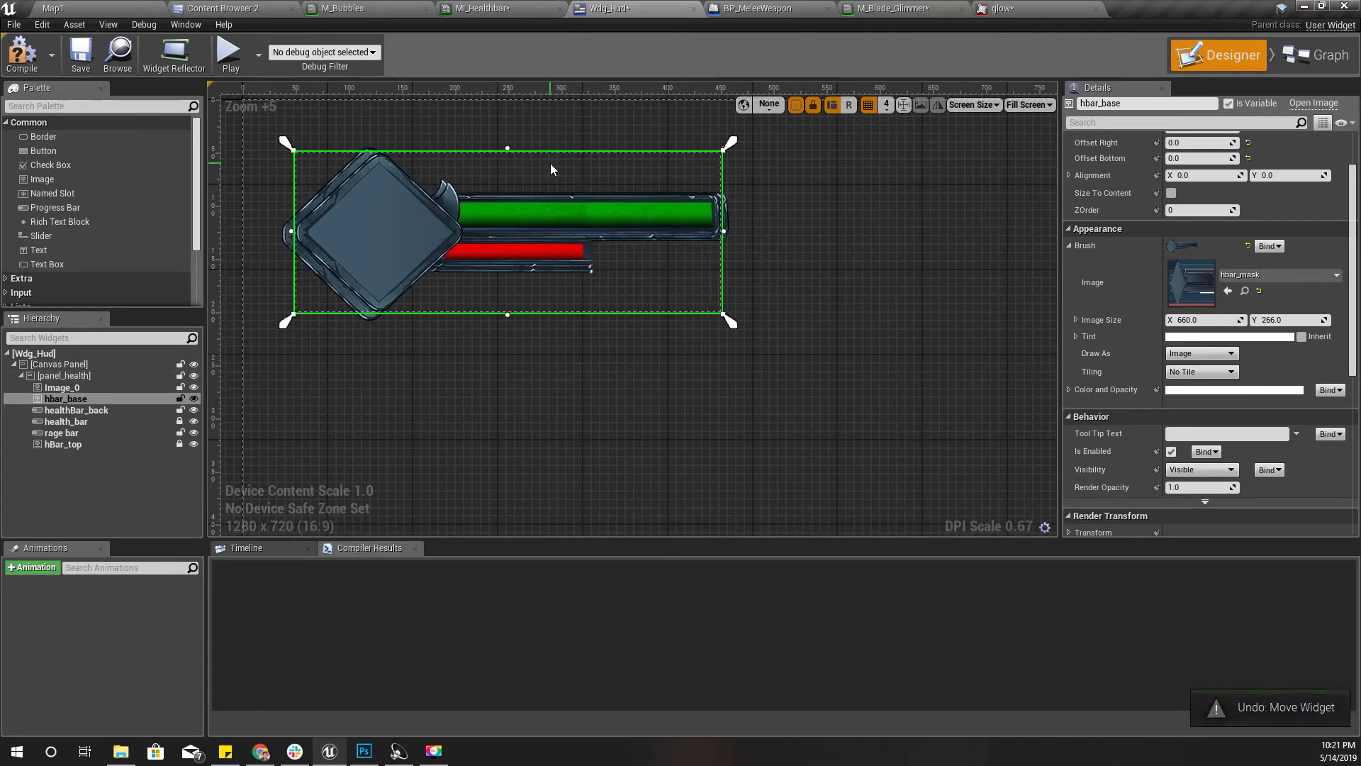
{"action": "left_click", "coordinate": [550, 168]}
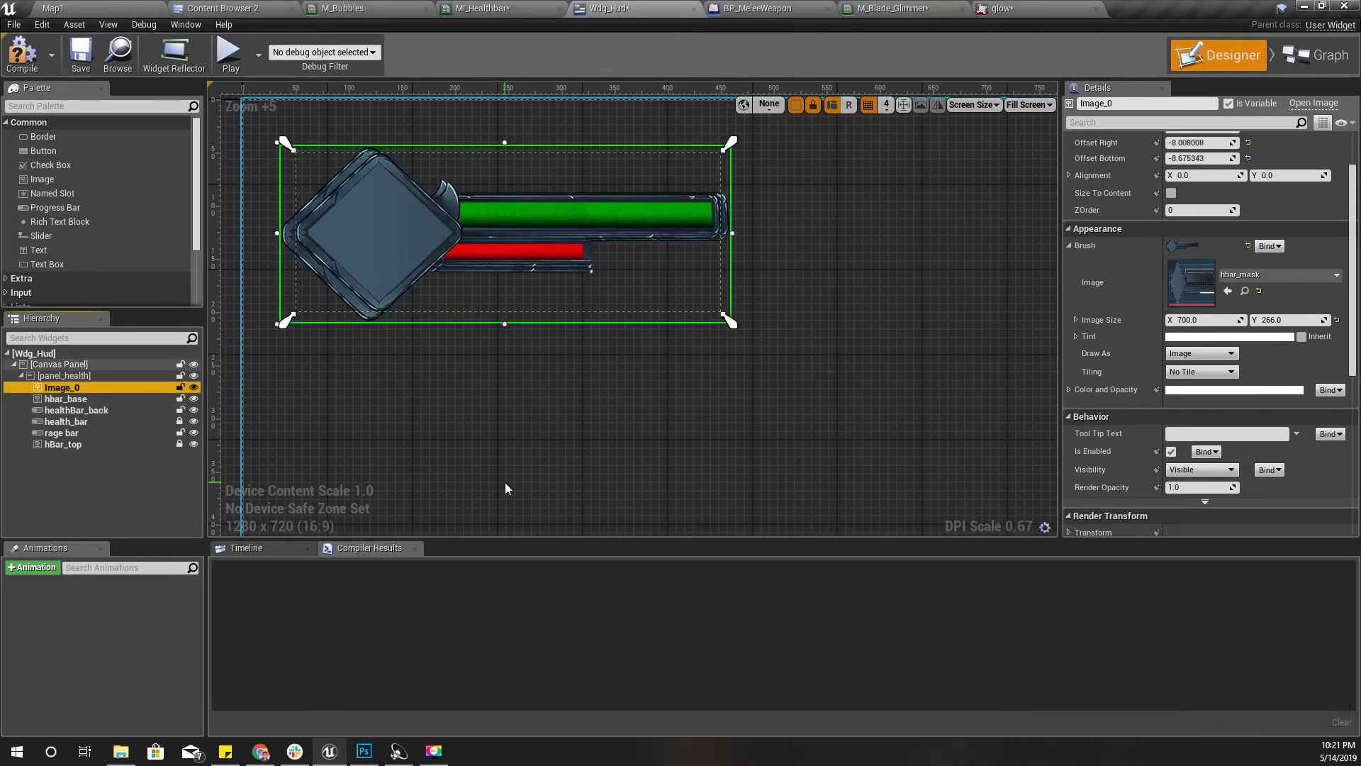
{"action": "key", "text": "ctrl+z"}
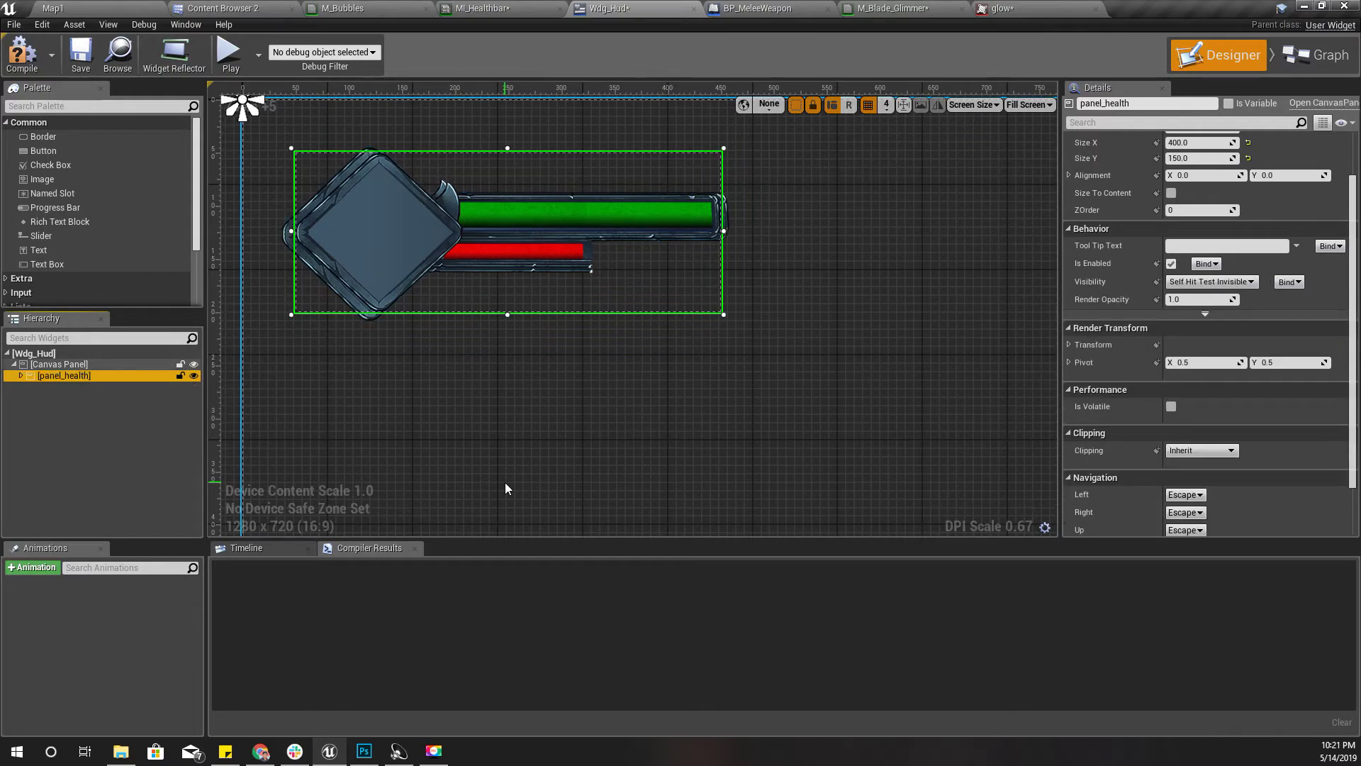
{"action": "key", "text": "ctrl+y"}
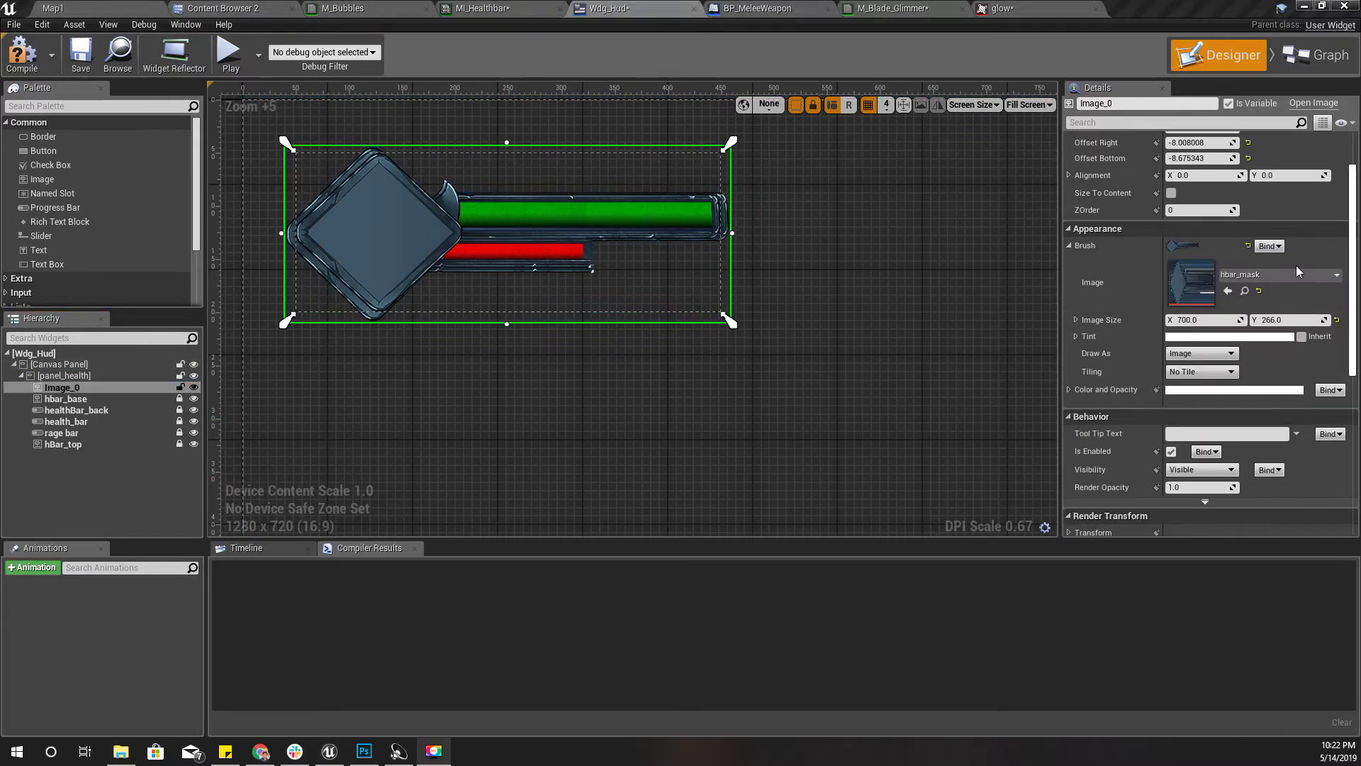
Step: Set Image_0's brush image to the glow texture
{"action": "left_click", "coordinate": [1236, 275]}
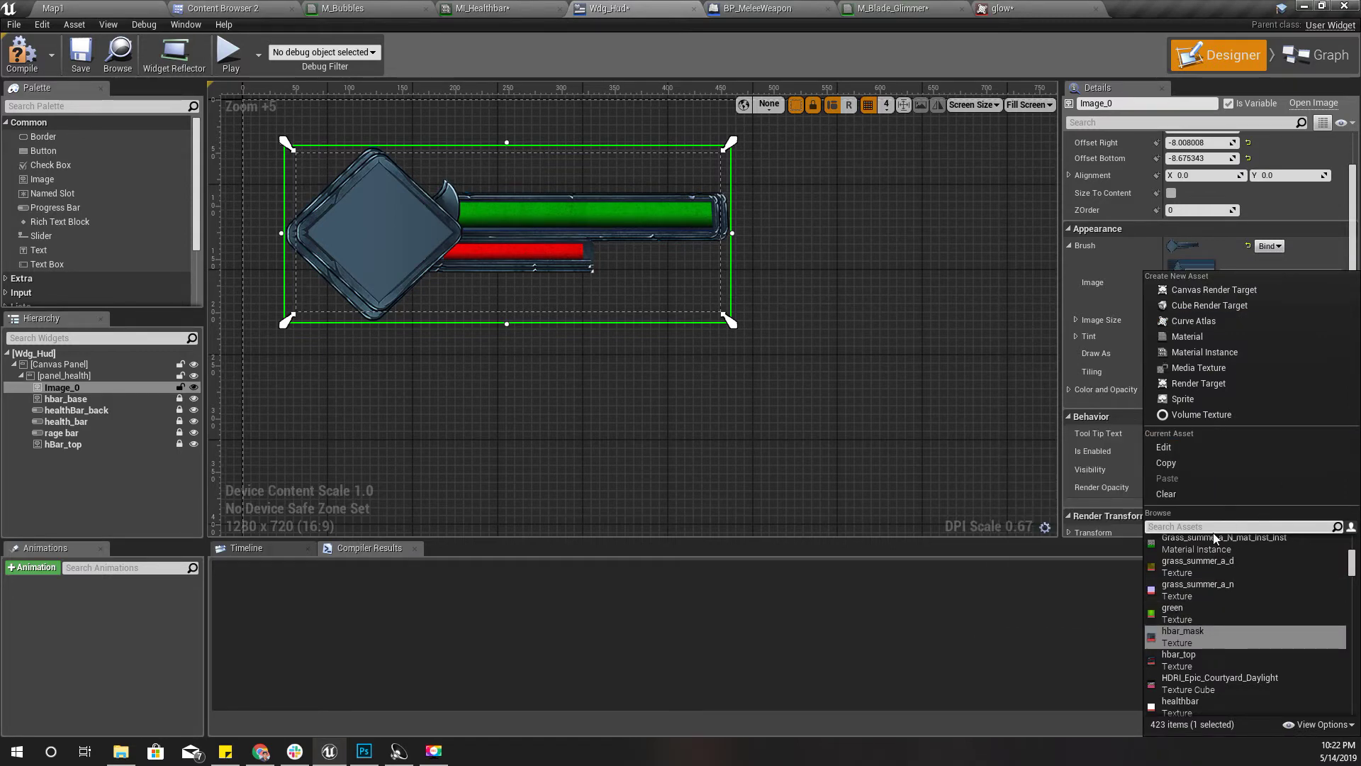
{"action": "type", "text": "glow"}
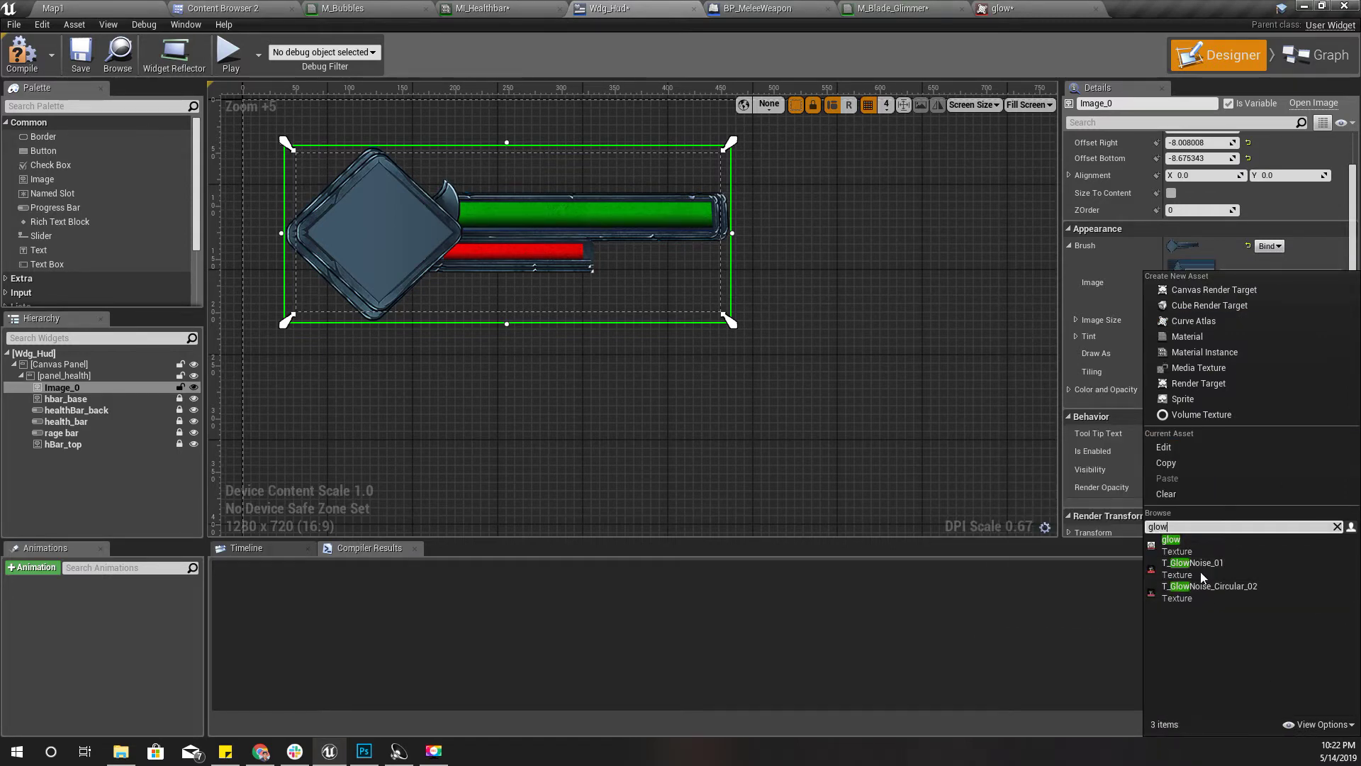
{"action": "left_click", "coordinate": [1198, 543]}
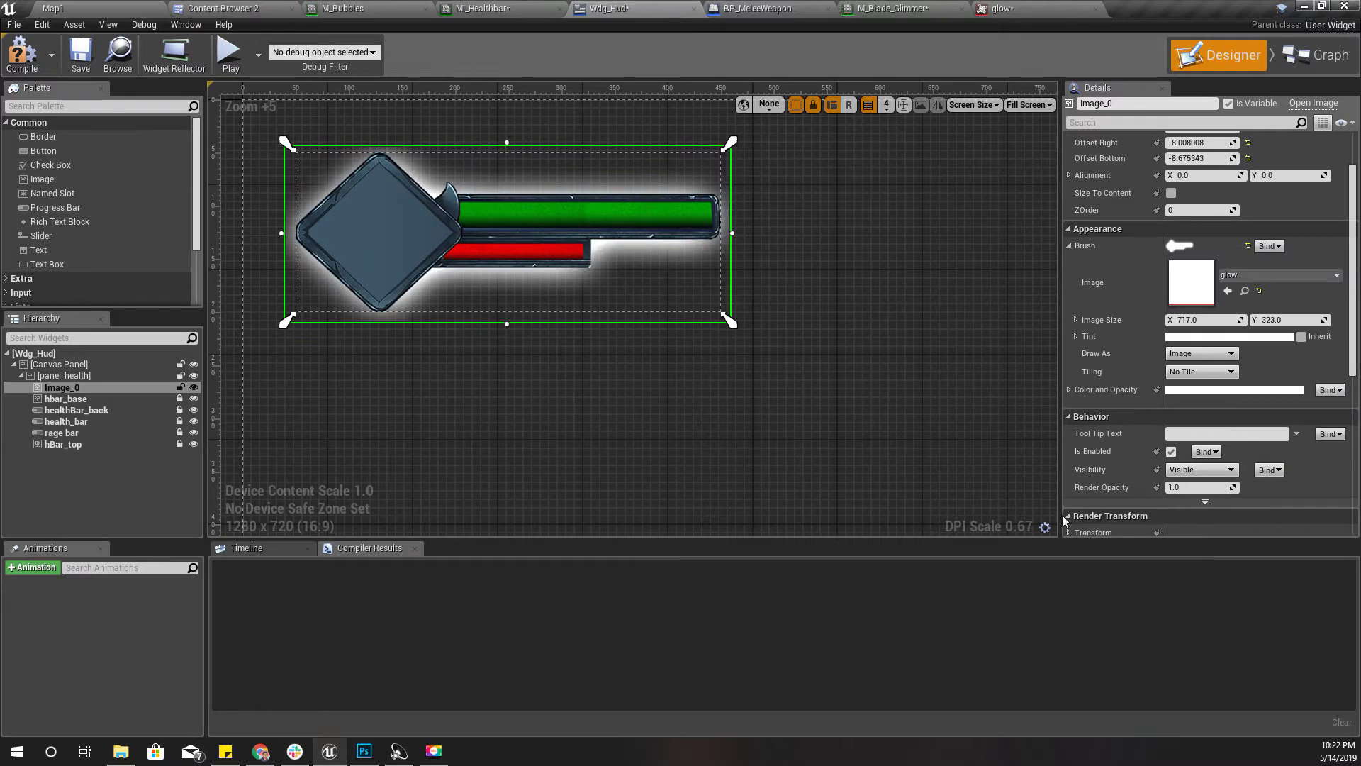
{"action": "left_click", "coordinate": [854, 273]}
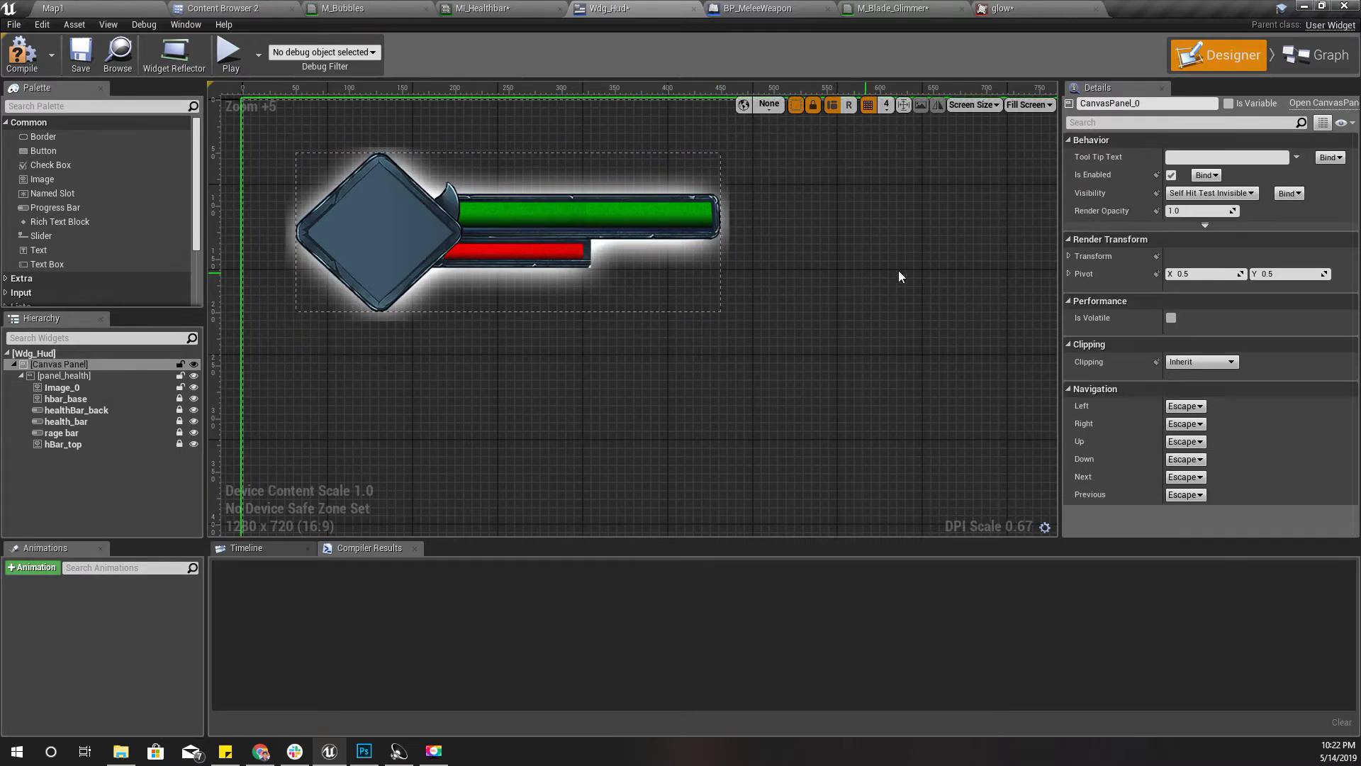
Step: Rename Image_0 to 'glow' in the Hierarchy
{"action": "left_click", "coordinate": [83, 389]}
{"action": "left_click", "coordinate": [83, 388]}
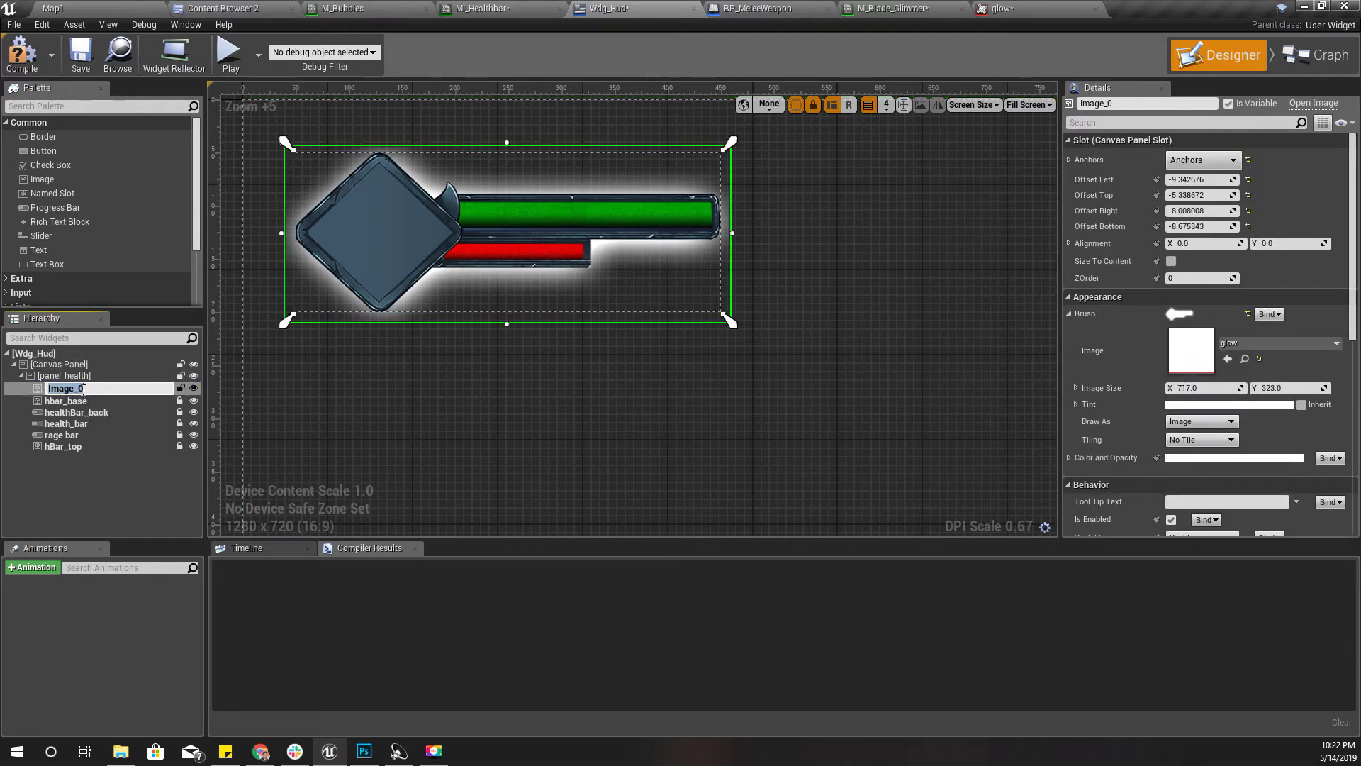
{"action": "type", "text": "glow"}
{"action": "key", "text": "Return"}
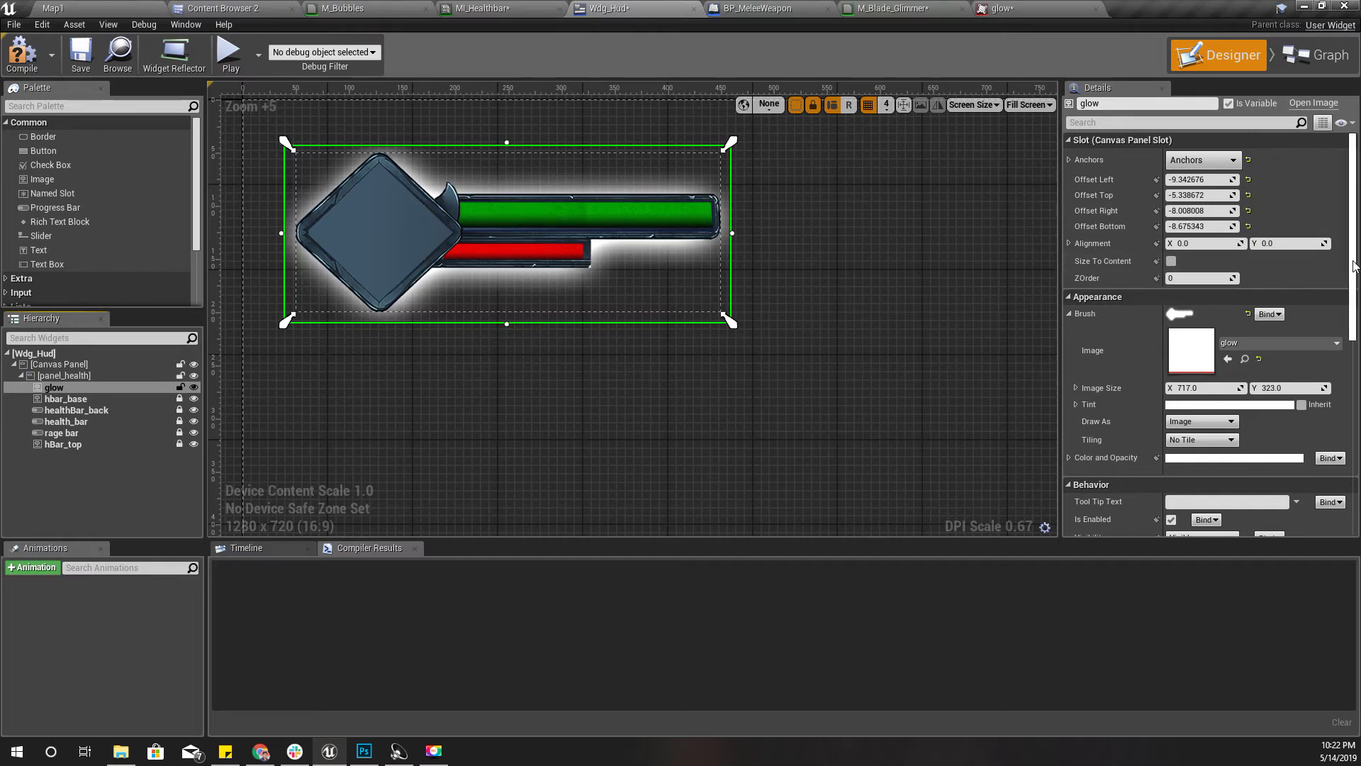
{"action": "scroll", "coordinate": [1350, 296], "scroll_direction": "down", "scroll_amount": 2}
{"action": "scroll", "coordinate": [1350, 296], "scroll_direction": "down", "scroll_amount": 6}
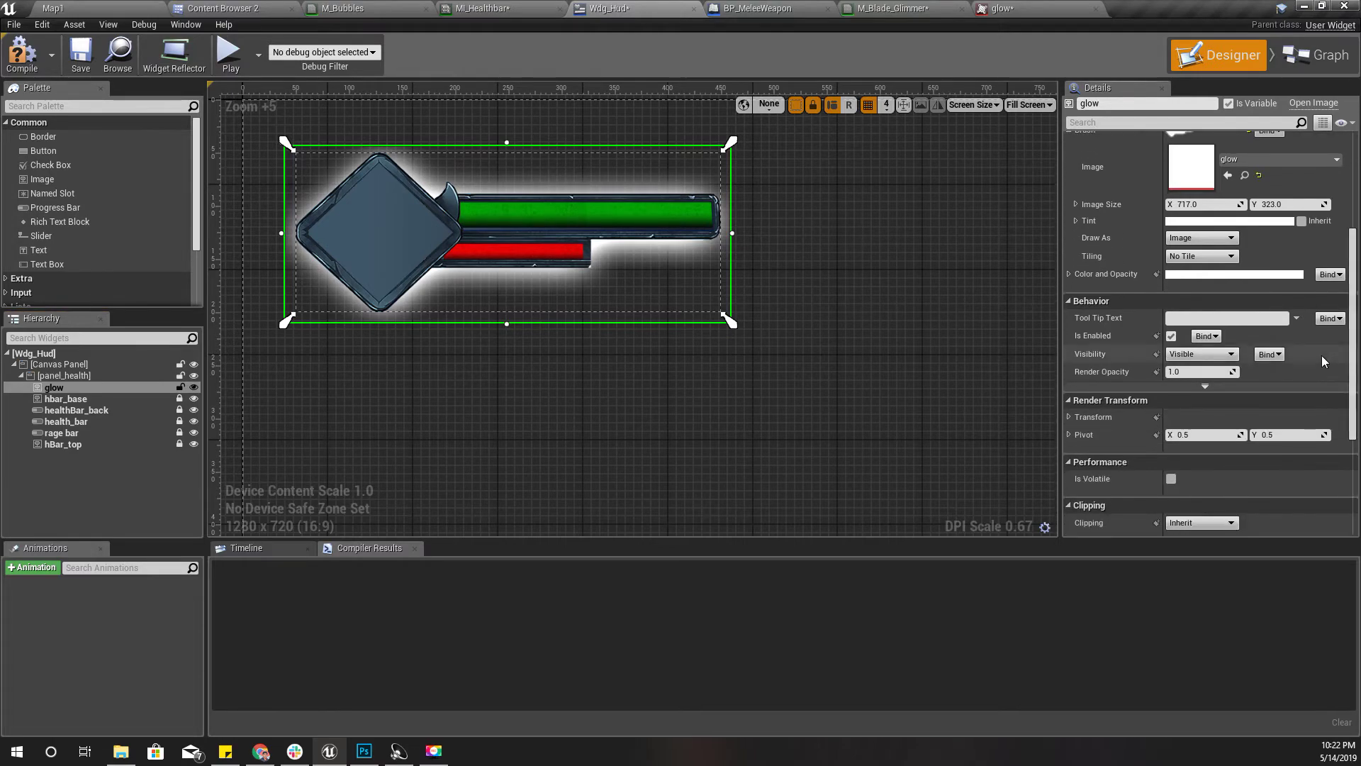
{"action": "scroll", "coordinate": [1192, 322], "scroll_direction": "down", "scroll_amount": 3}
{"action": "scroll", "coordinate": [1191, 322], "scroll_direction": "down", "scroll_amount": 1}
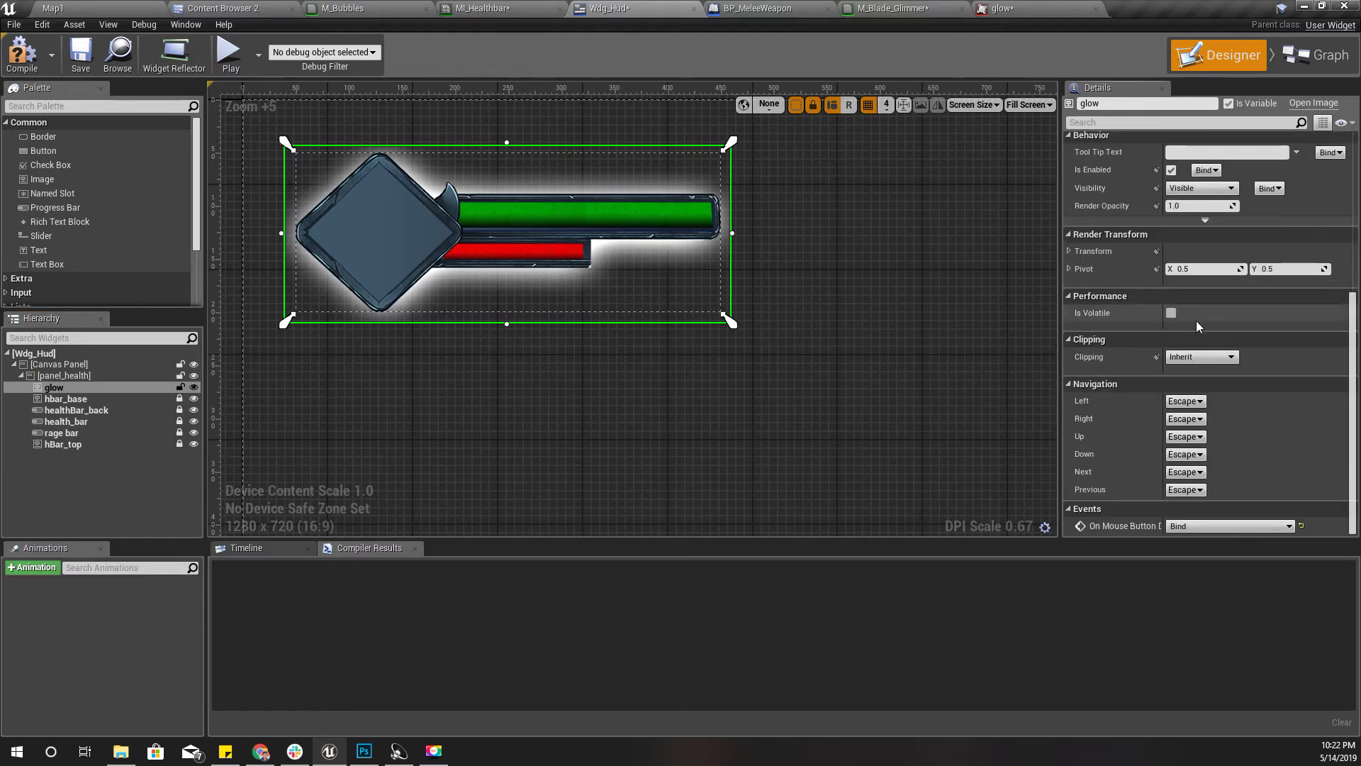
{"action": "scroll", "coordinate": [1198, 326], "scroll_direction": "up", "scroll_amount": 10}
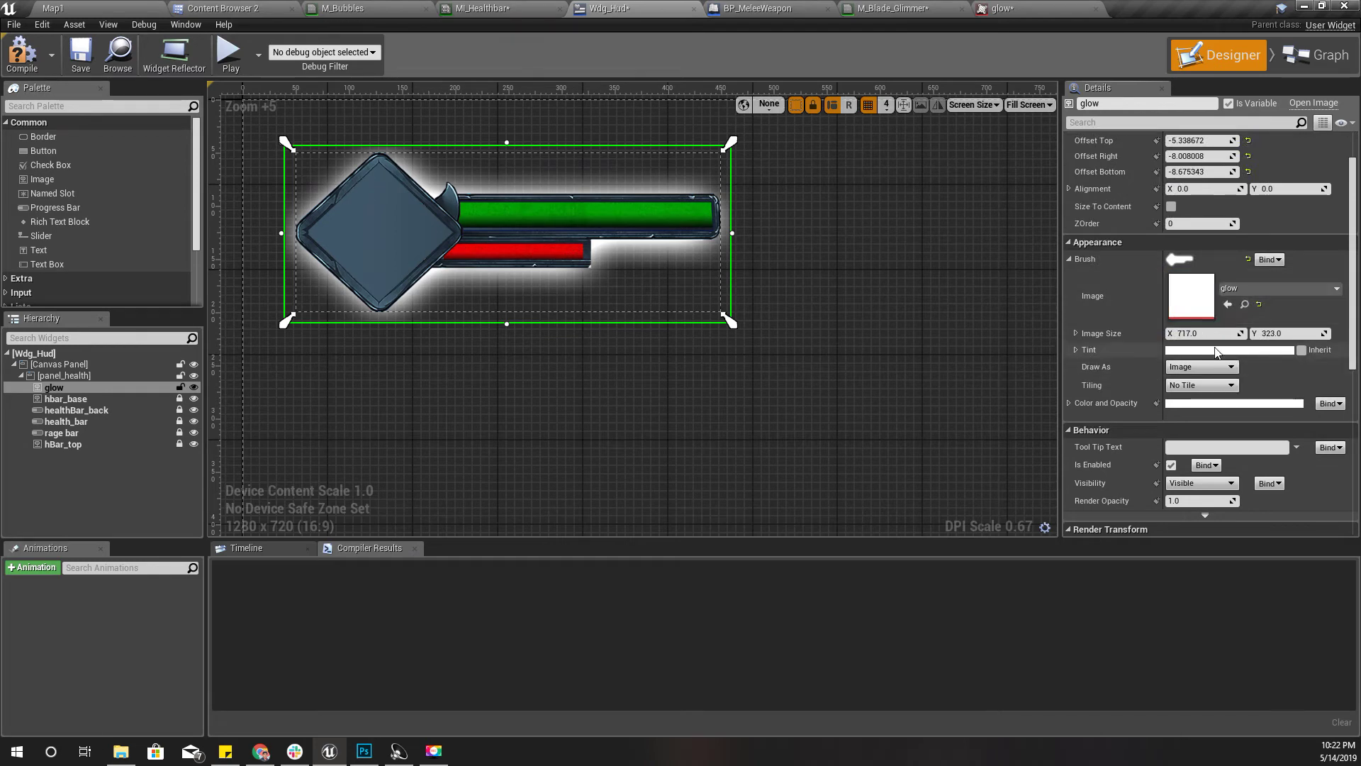
Step: Tint the glow image with the health bar's red, sampled with the Color Picker eyedropper
{"action": "left_click", "coordinate": [1217, 350]}
{"action": "left_click", "coordinate": [1060, 478]}
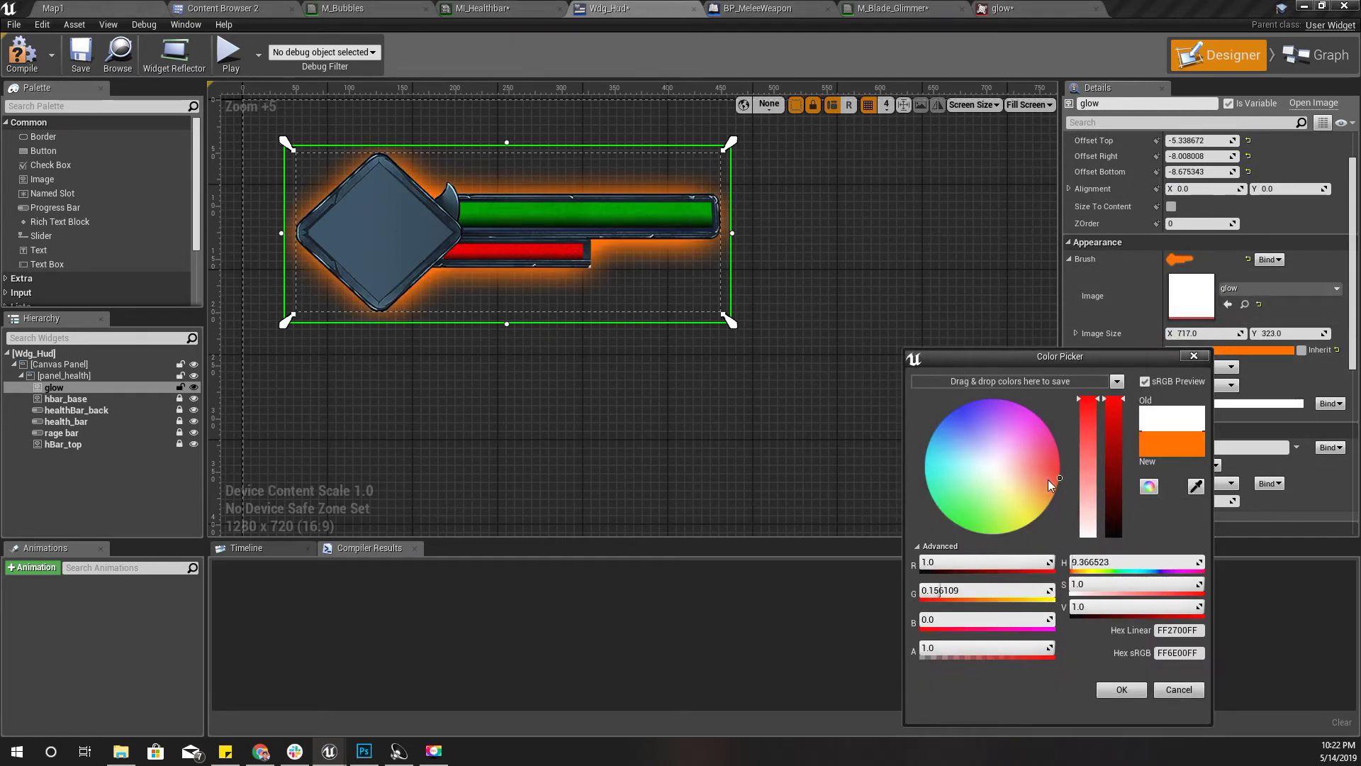
{"action": "mouse_move", "coordinate": [1053, 479]}
{"action": "left_mouse_down"}
{"action": "mouse_move", "coordinate": [951, 422]}
{"action": "mouse_move", "coordinate": [985, 502]}
{"action": "mouse_move", "coordinate": [1001, 418]}
{"action": "mouse_move", "coordinate": [973, 510]}
{"action": "mouse_move", "coordinate": [1041, 449]}
{"action": "mouse_move", "coordinate": [1059, 479]}
{"action": "mouse_move", "coordinate": [982, 440]}
{"action": "mouse_move", "coordinate": [986, 523]}
{"action": "mouse_move", "coordinate": [1062, 475]}
{"action": "mouse_move", "coordinate": [972, 424]}
{"action": "mouse_move", "coordinate": [1008, 473]}
{"action": "mouse_move", "coordinate": [1065, 466]}
{"action": "mouse_move", "coordinate": [969, 445]}
{"action": "mouse_move", "coordinate": [1062, 467]}
{"action": "left_mouse_up"}
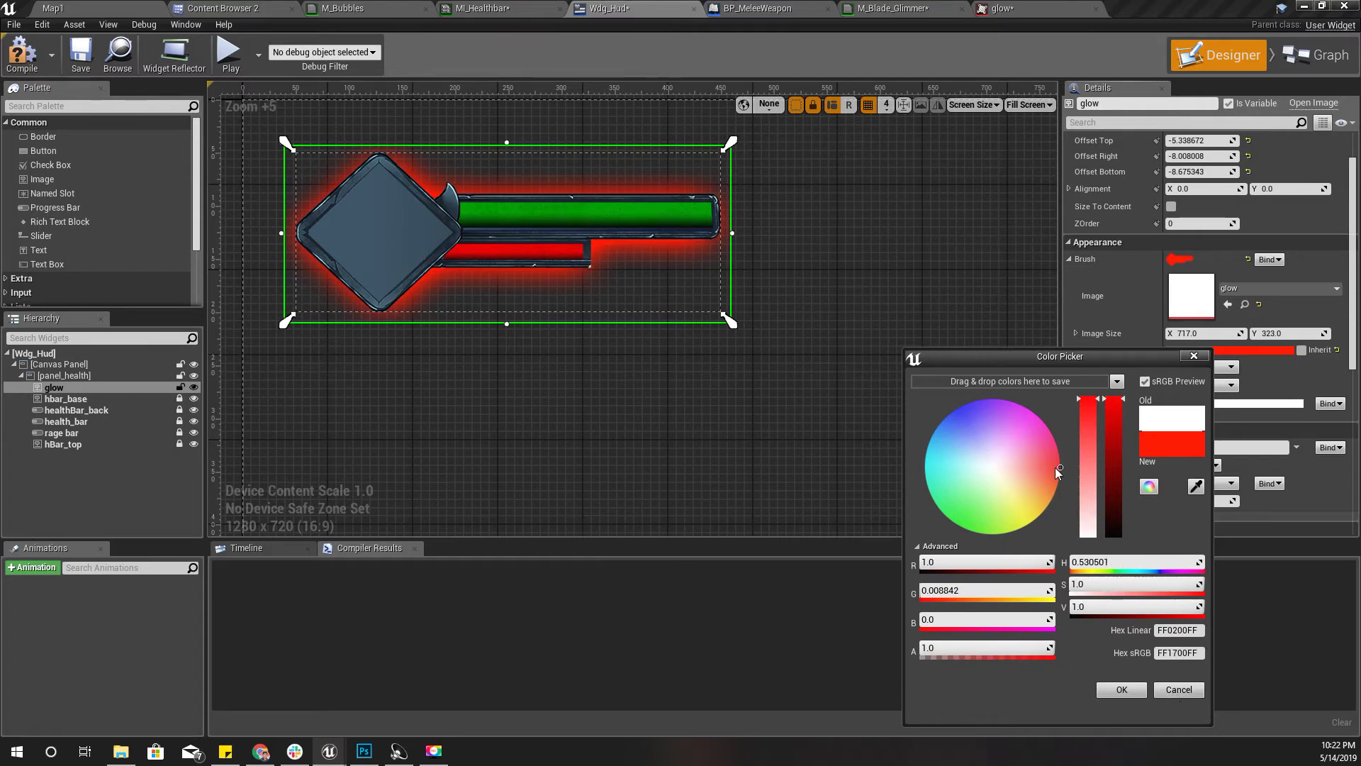
{"action": "left_click", "coordinate": [1055, 467]}
{"action": "left_click_drag", "start_coordinate": [1055, 465], "coordinate": [1064, 468]}
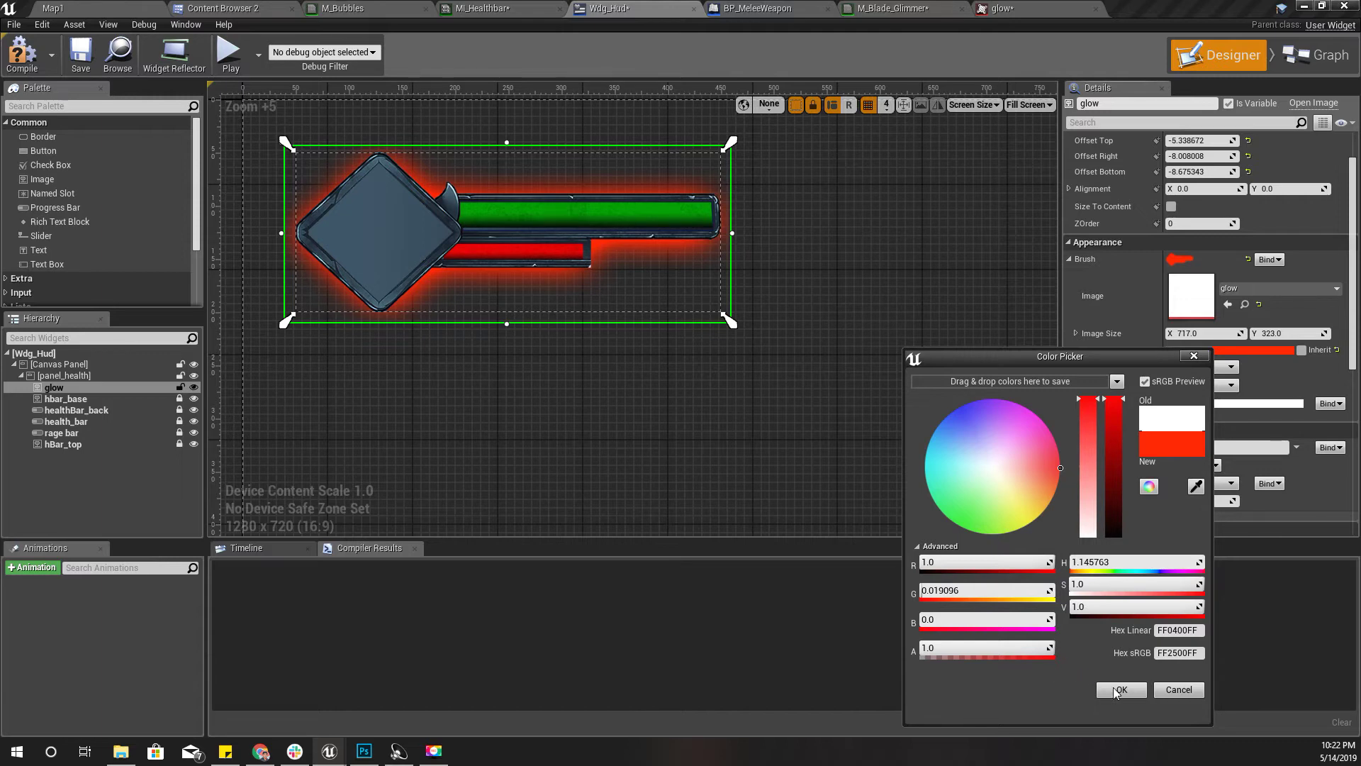
{"action": "left_click", "coordinate": [1196, 485]}
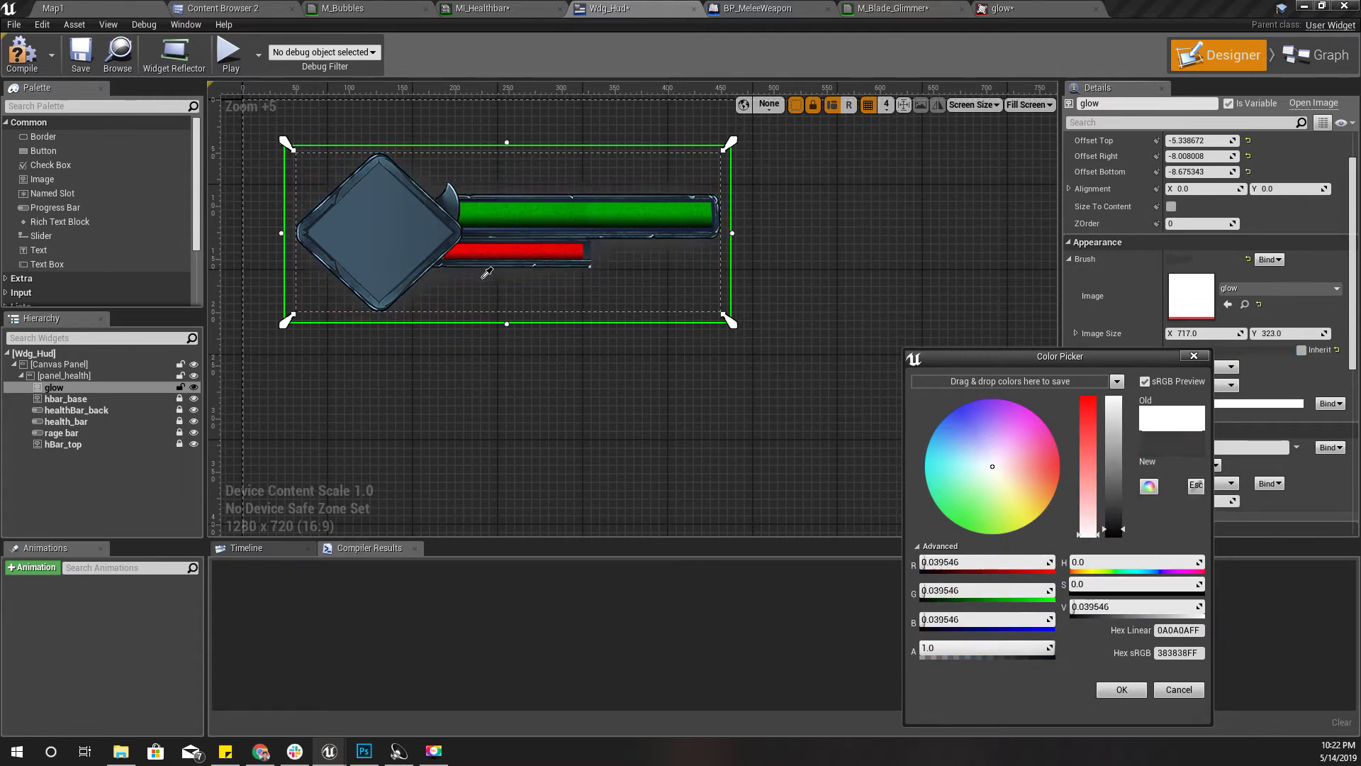
{"action": "left_click", "coordinate": [533, 255]}
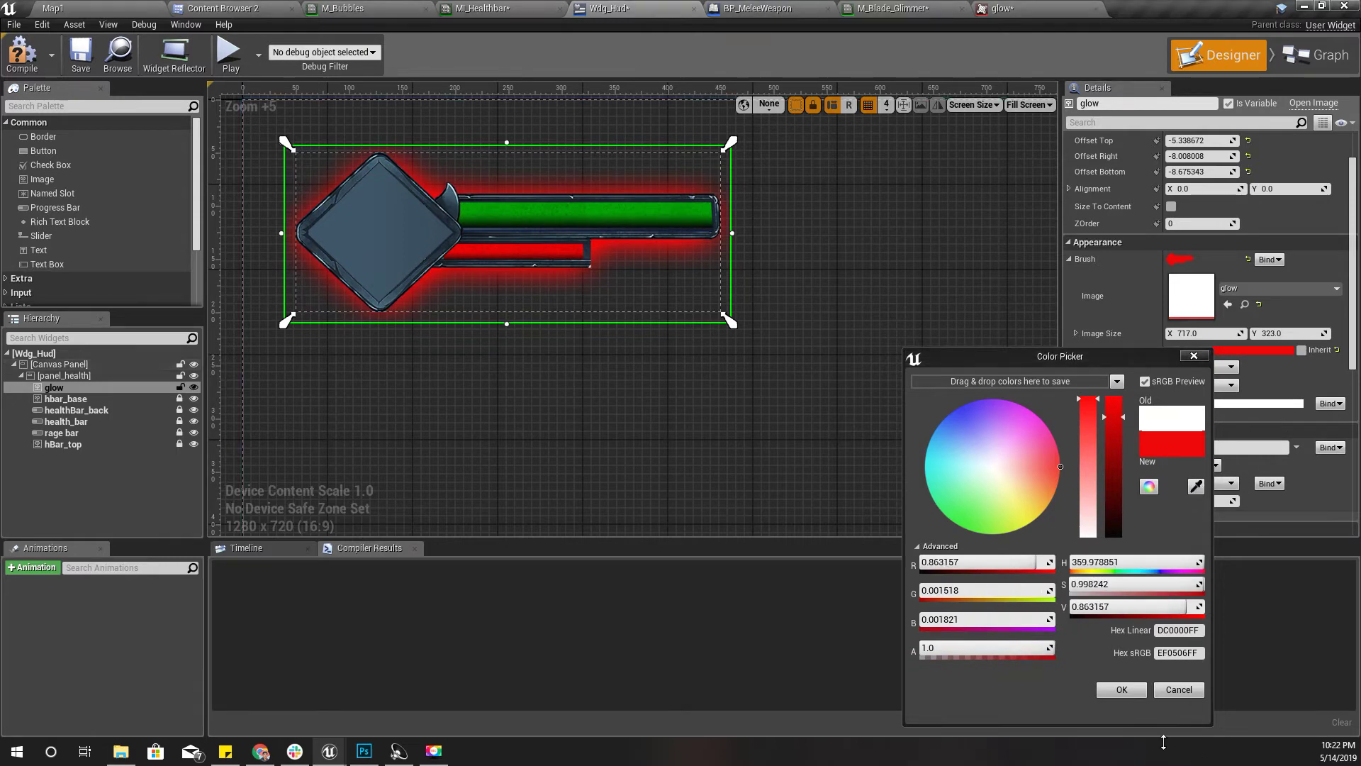
{"action": "left_click", "coordinate": [1121, 689]}
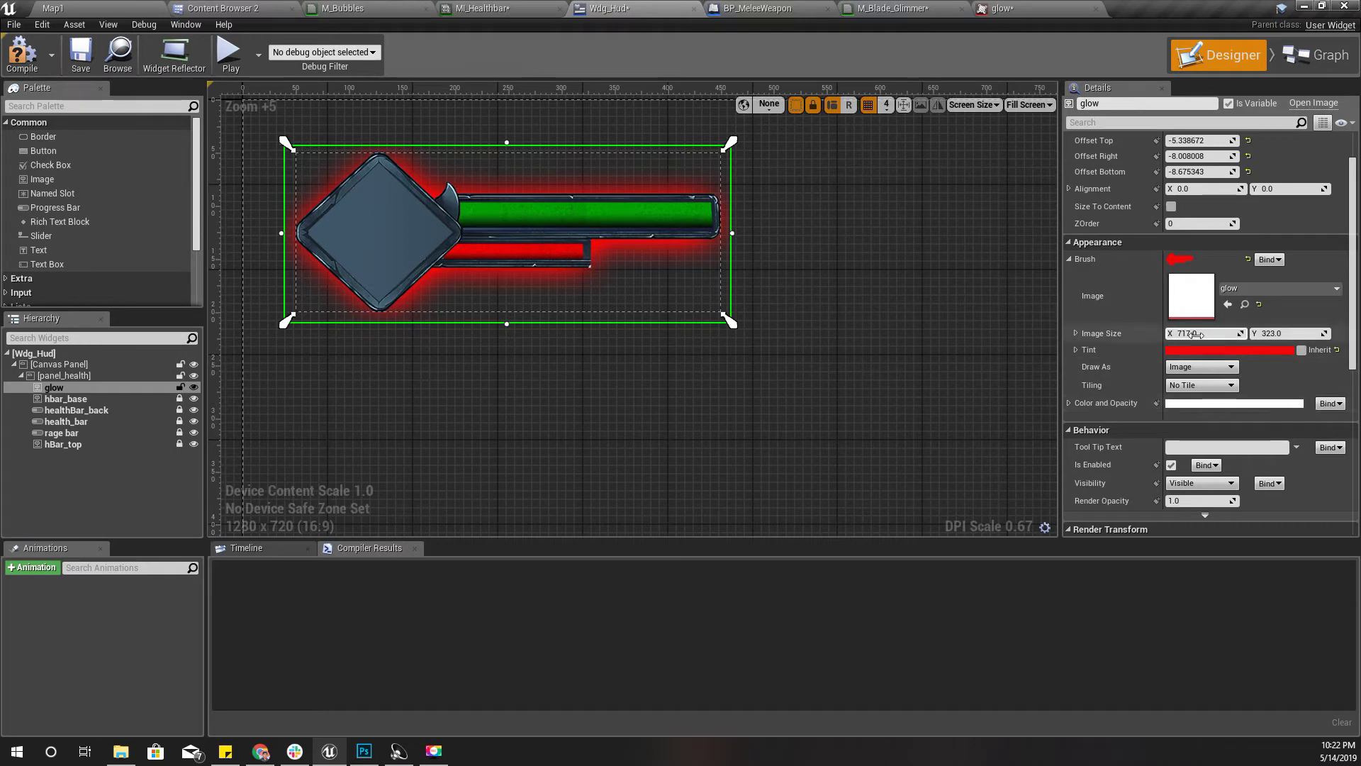
{"action": "scroll", "coordinate": [1280, 308], "scroll_direction": "up", "scroll_amount": 2}
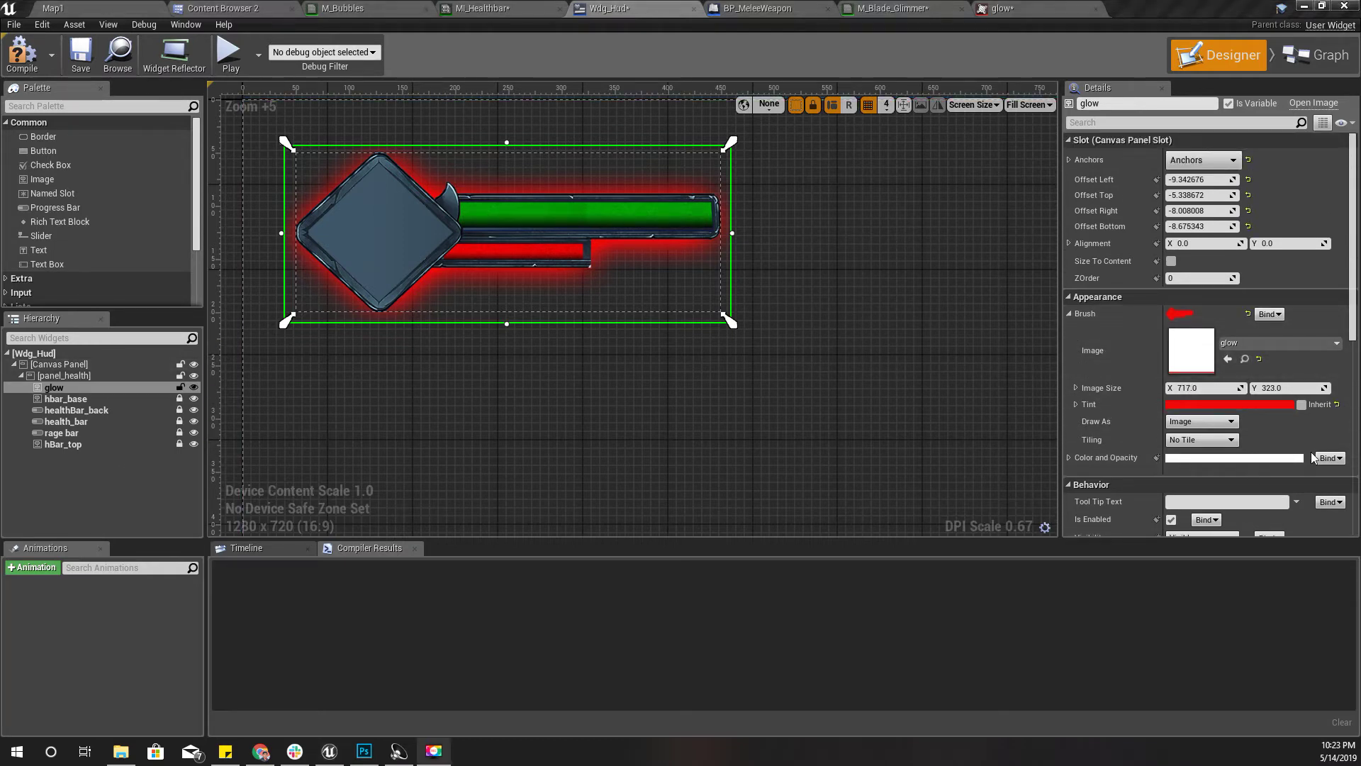
{"action": "scroll", "coordinate": [1078, 448], "scroll_direction": "down", "scroll_amount": 2}
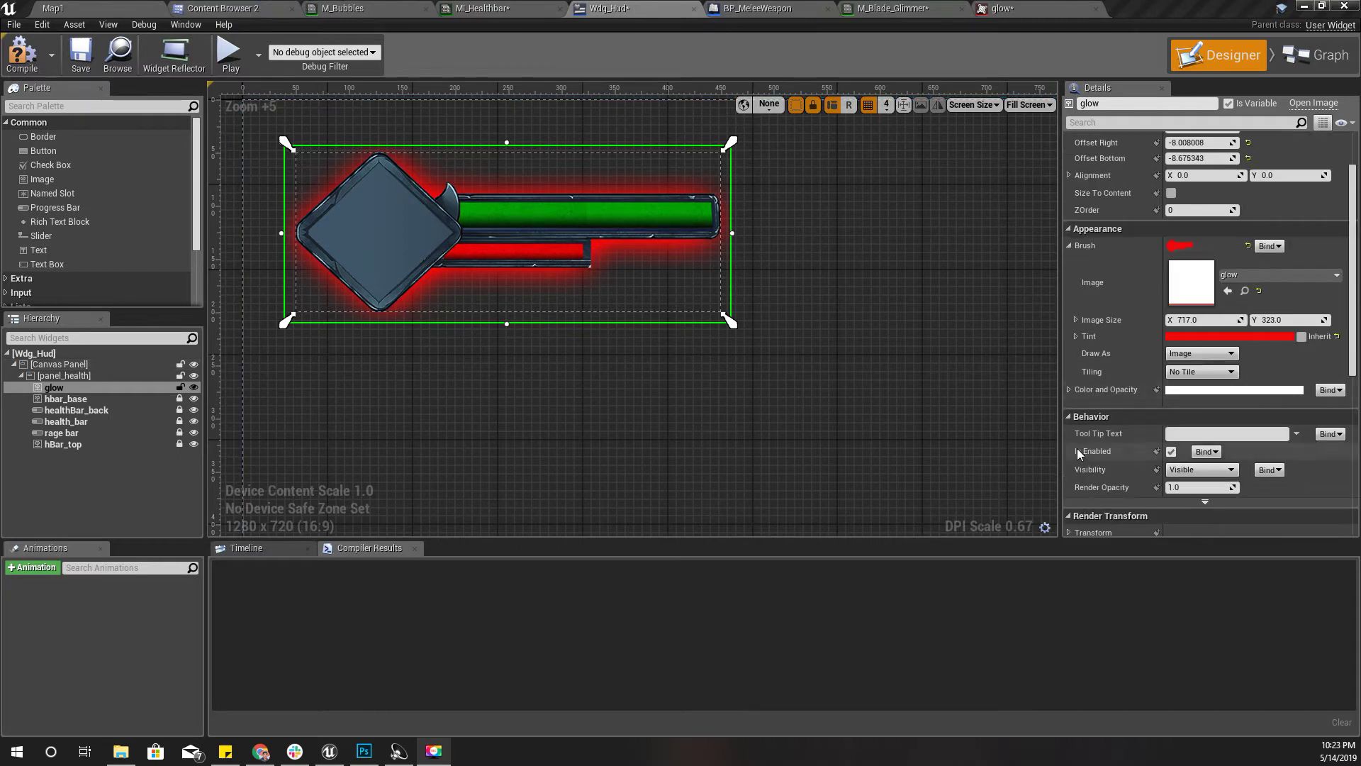
Step: Set the glow's Color and Opacity alpha to 0.0, then compile Wdg_Hud
{"action": "left_click", "coordinate": [1070, 389]}
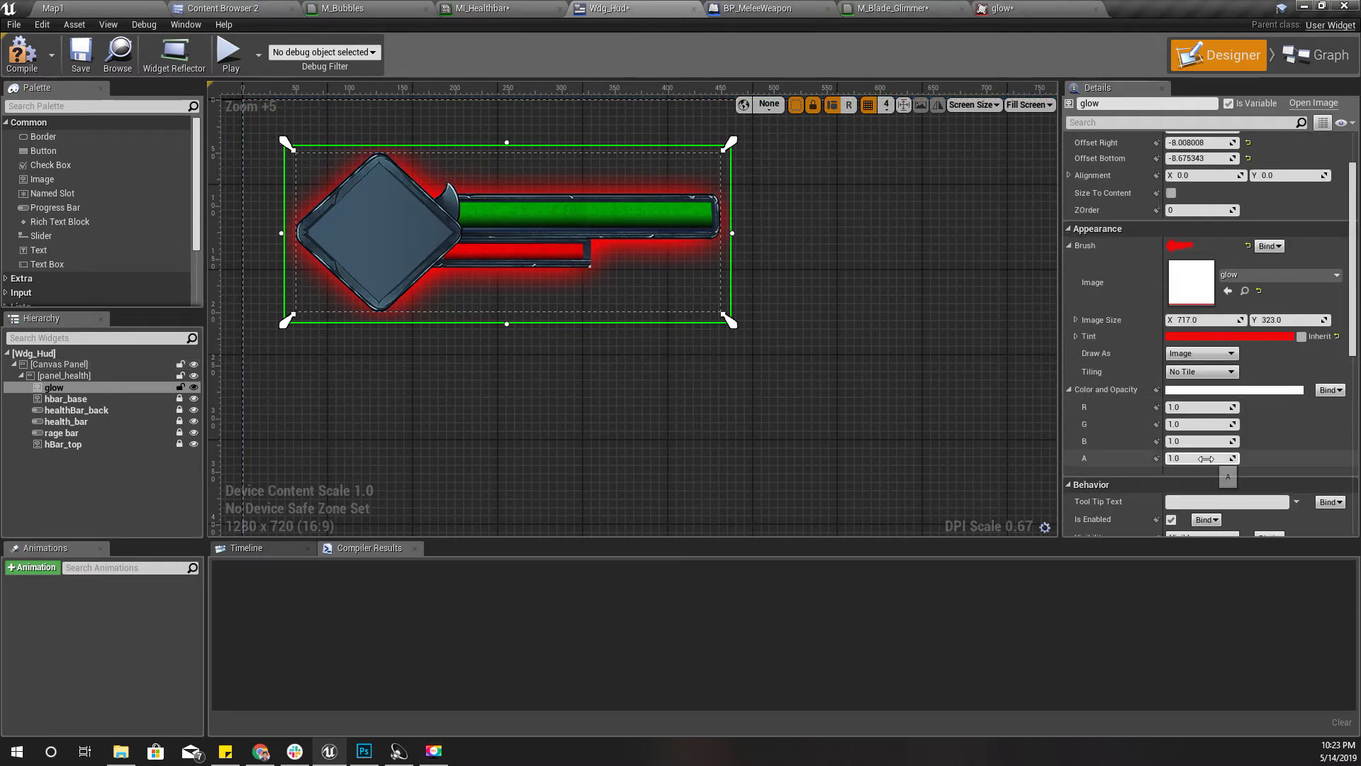
{"action": "mouse_move", "coordinate": [1204, 458]}
{"action": "left_mouse_down"}
{"action": "mouse_move", "coordinate": [1166, 458]}
{"action": "mouse_move", "coordinate": [1266, 464]}
{"action": "left_mouse_up"}
{"action": "type", "text": "1"}
{"action": "key", "text": "Return"}
{"action": "type", "text": "0"}
{"action": "key", "text": "Return"}
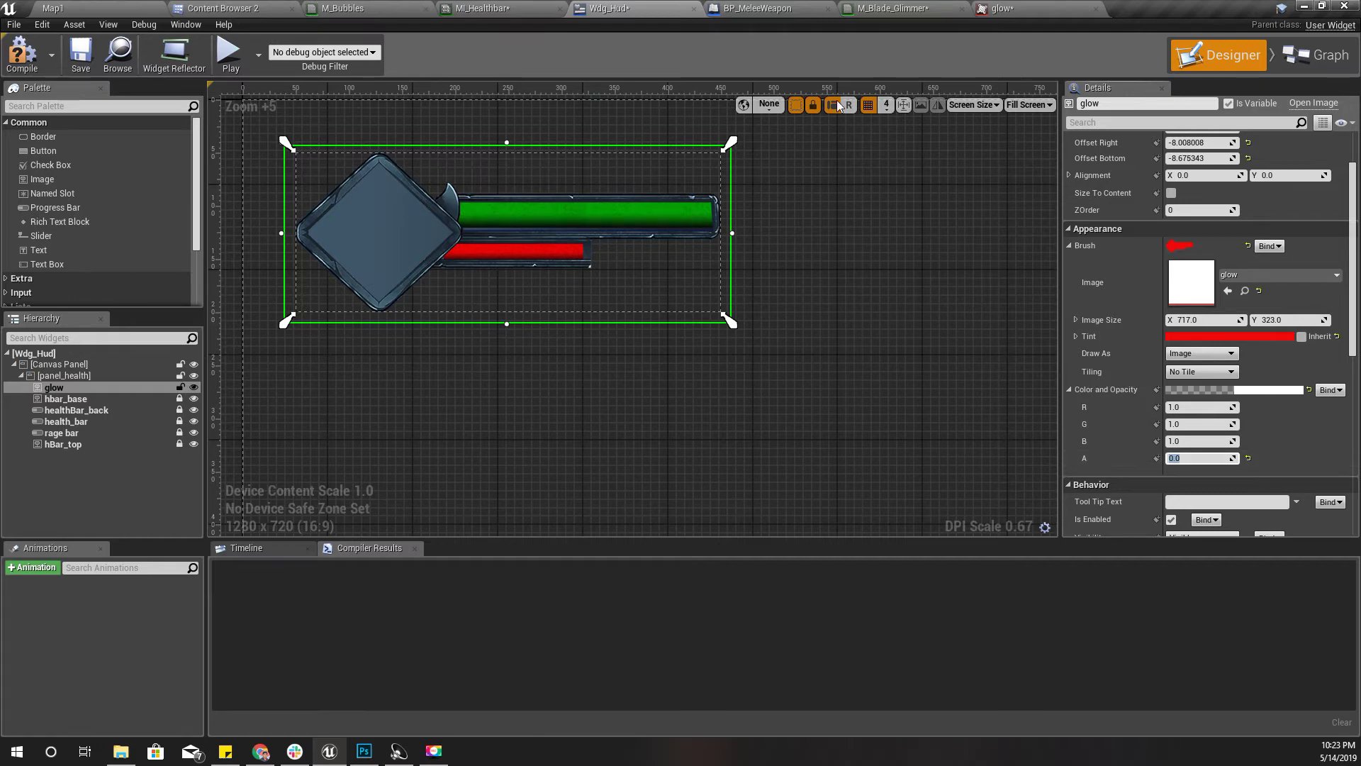
{"action": "left_click", "coordinate": [17, 69]}
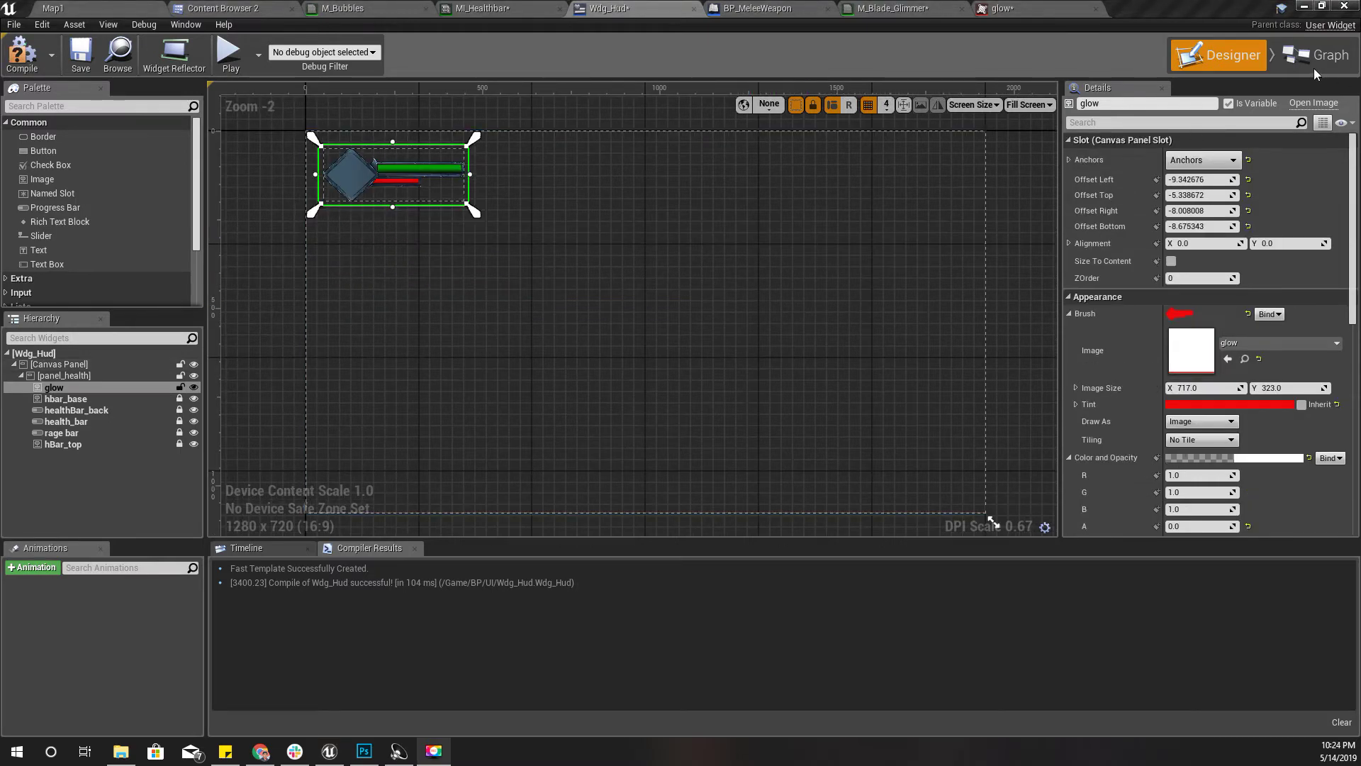
{"action": "scroll", "coordinate": [471, 279], "scroll_direction": "up", "scroll_amount": 5}
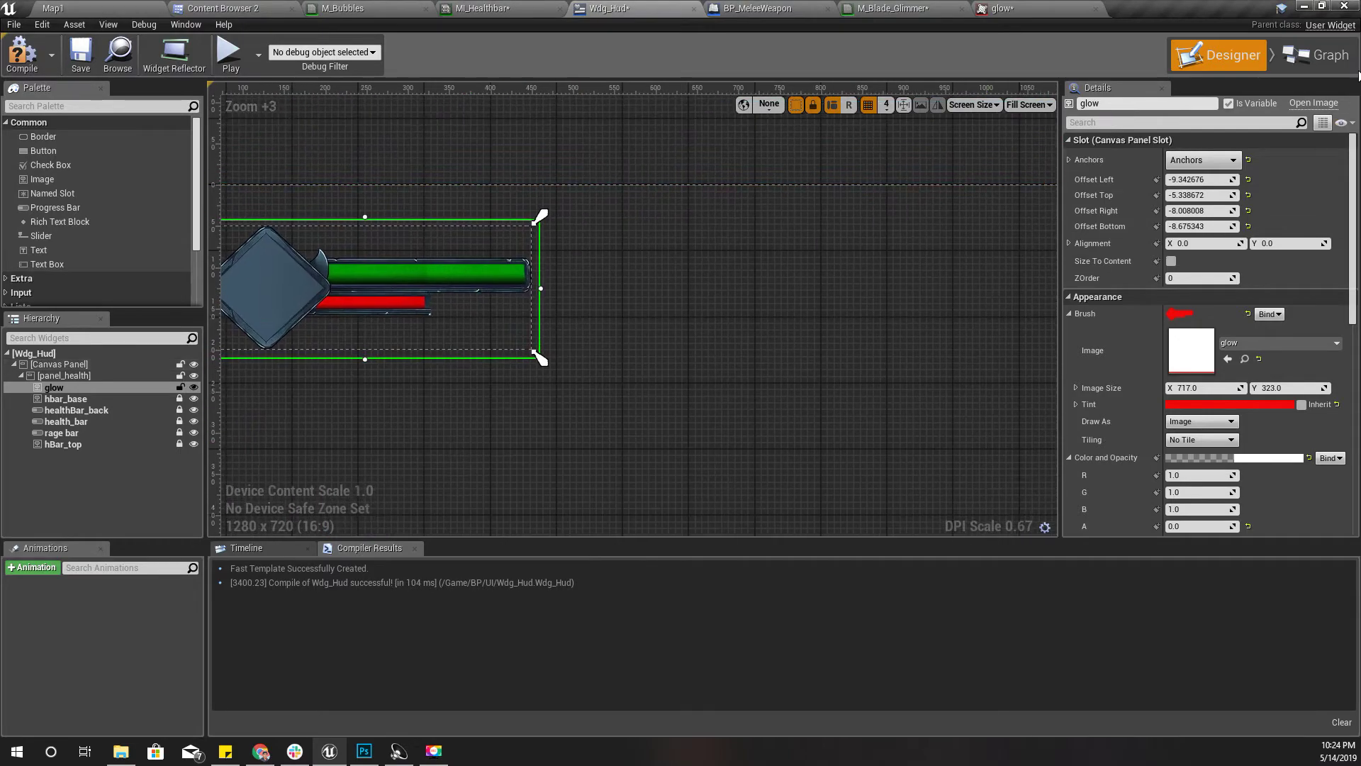
Step: Switch to the Event Graph and arrange the Event Tick, Branch, Lerp and Set Percent nodes
{"action": "left_click", "coordinate": [1320, 57]}
{"action": "mouse_move", "coordinate": [492, 423]}
{"action": "right_mouse_down"}
{"action": "mouse_move", "coordinate": [730, 461]}
{"action": "mouse_move", "coordinate": [641, 486]}
{"action": "mouse_move", "coordinate": [613, 325]}
{"action": "mouse_move", "coordinate": [602, 344]}
{"action": "mouse_move", "coordinate": [657, 290]}
{"action": "right_mouse_up"}
{"action": "left_click_drag", "start_coordinate": [359, 297], "coordinate": [805, 532]}
{"action": "right_click_drag", "start_coordinate": [854, 385], "coordinate": [829, 552]}
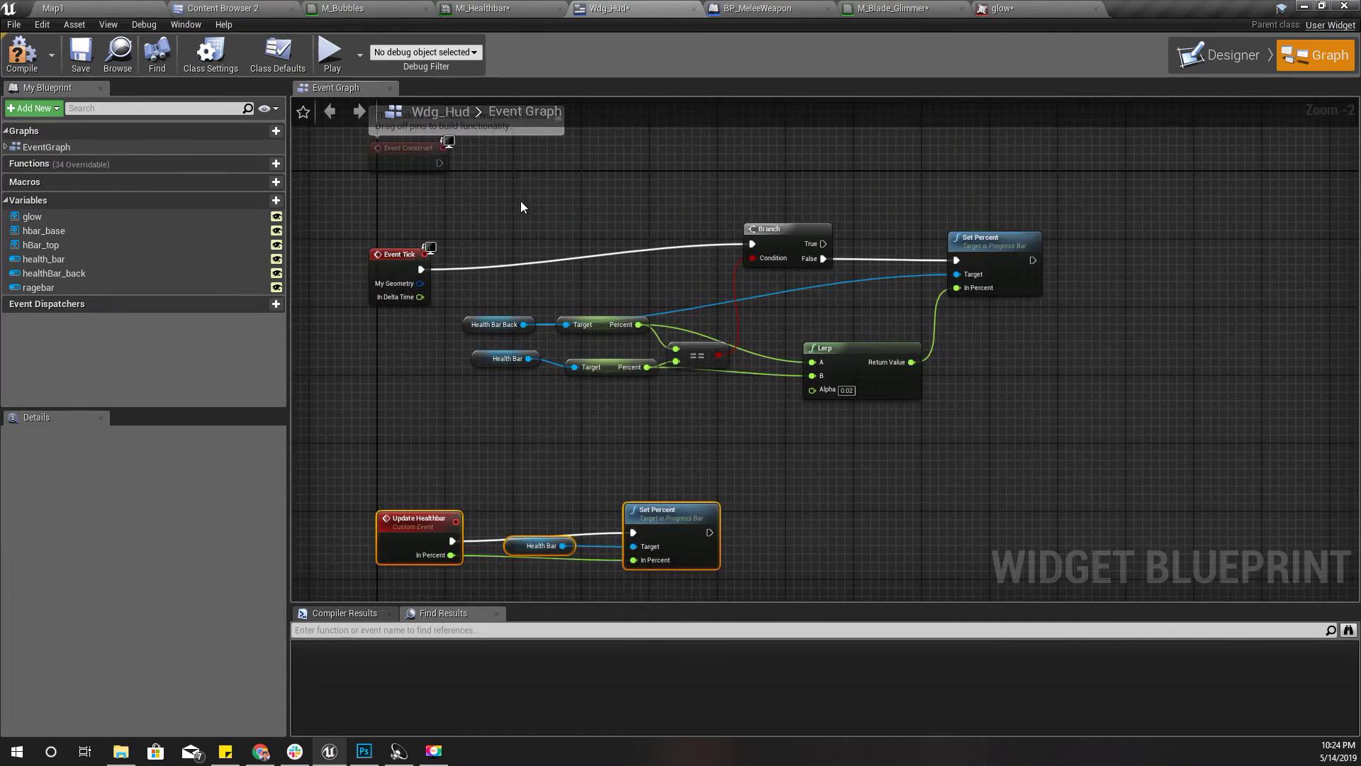
{"action": "left_click_drag", "start_coordinate": [521, 201], "coordinate": [1037, 402]}
{"action": "left_click", "coordinate": [1103, 440]}
{"action": "right_click_drag", "start_coordinate": [1104, 440], "coordinate": [909, 502]}
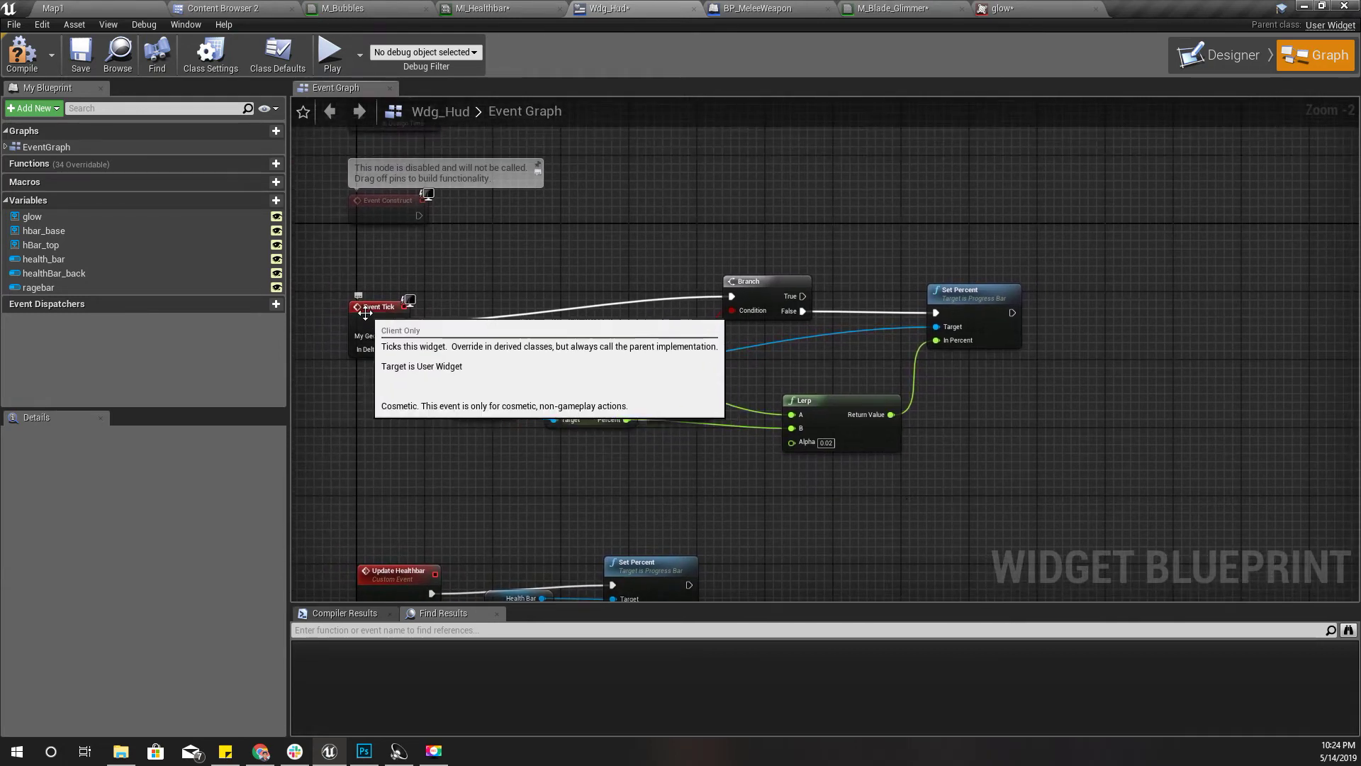
{"action": "left_click_drag", "start_coordinate": [383, 315], "coordinate": [383, 297]}
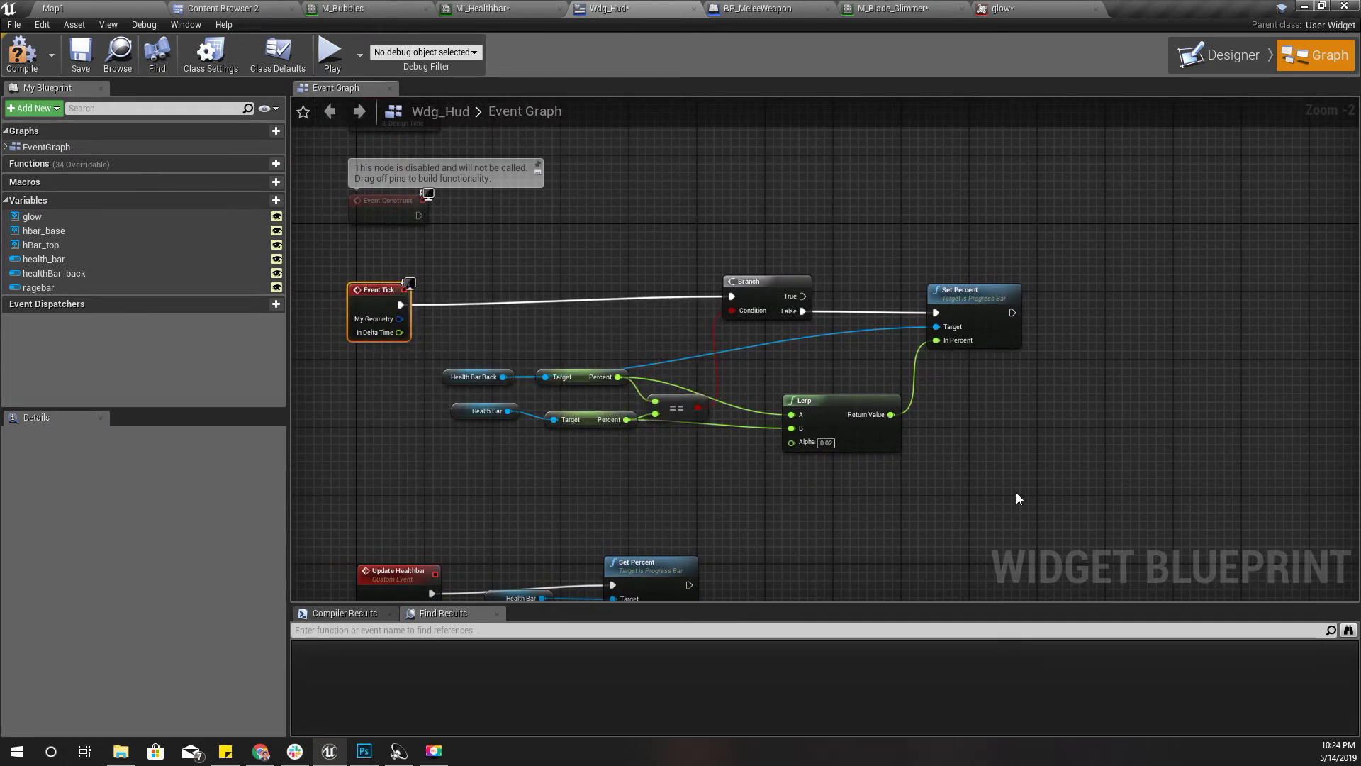
{"action": "right_click_drag", "start_coordinate": [1017, 493], "coordinate": [920, 491]}
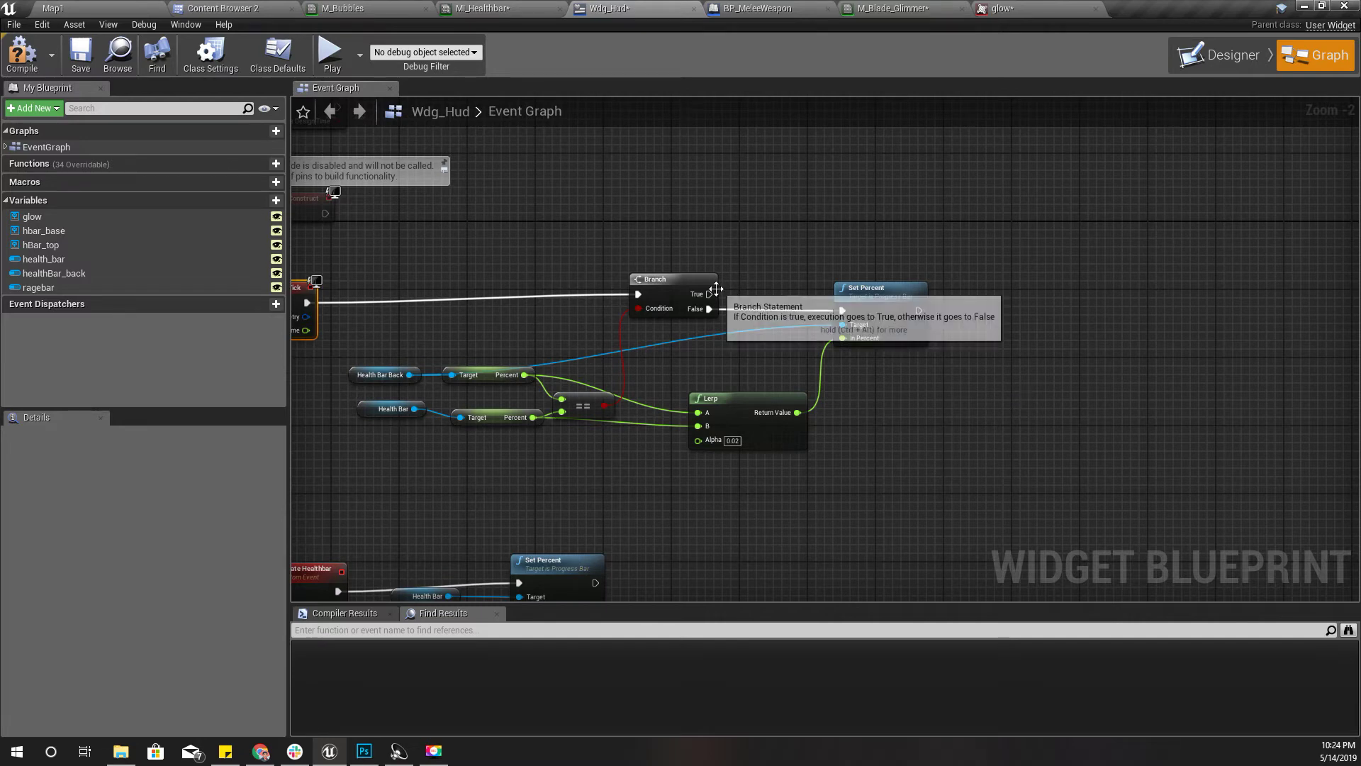
Step: Route Set Percent's exec and Branch True through two reroute nodes, then select the health bar nodes
{"action": "left_click_drag", "start_coordinate": [919, 309], "coordinate": [1040, 304]}
{"action": "type", "text": "rero"}
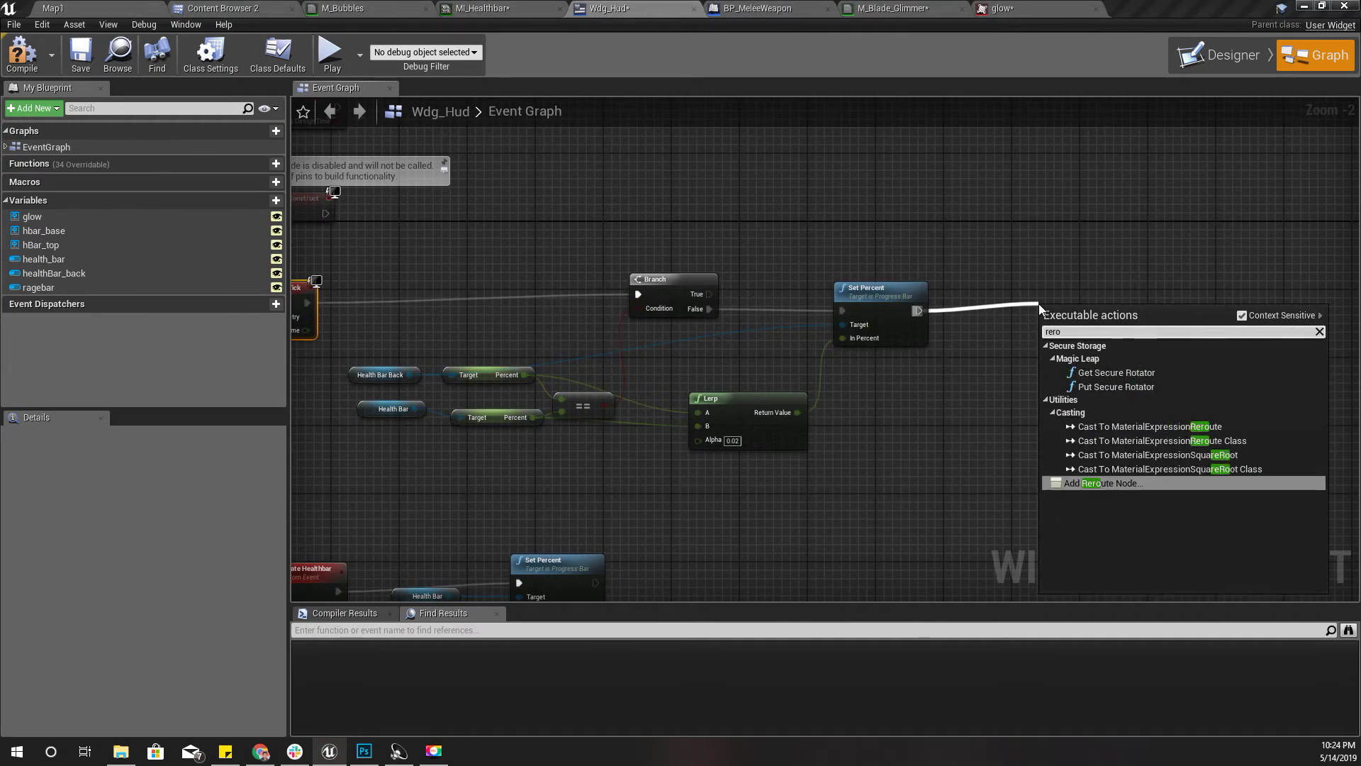
{"action": "key", "text": "Return"}
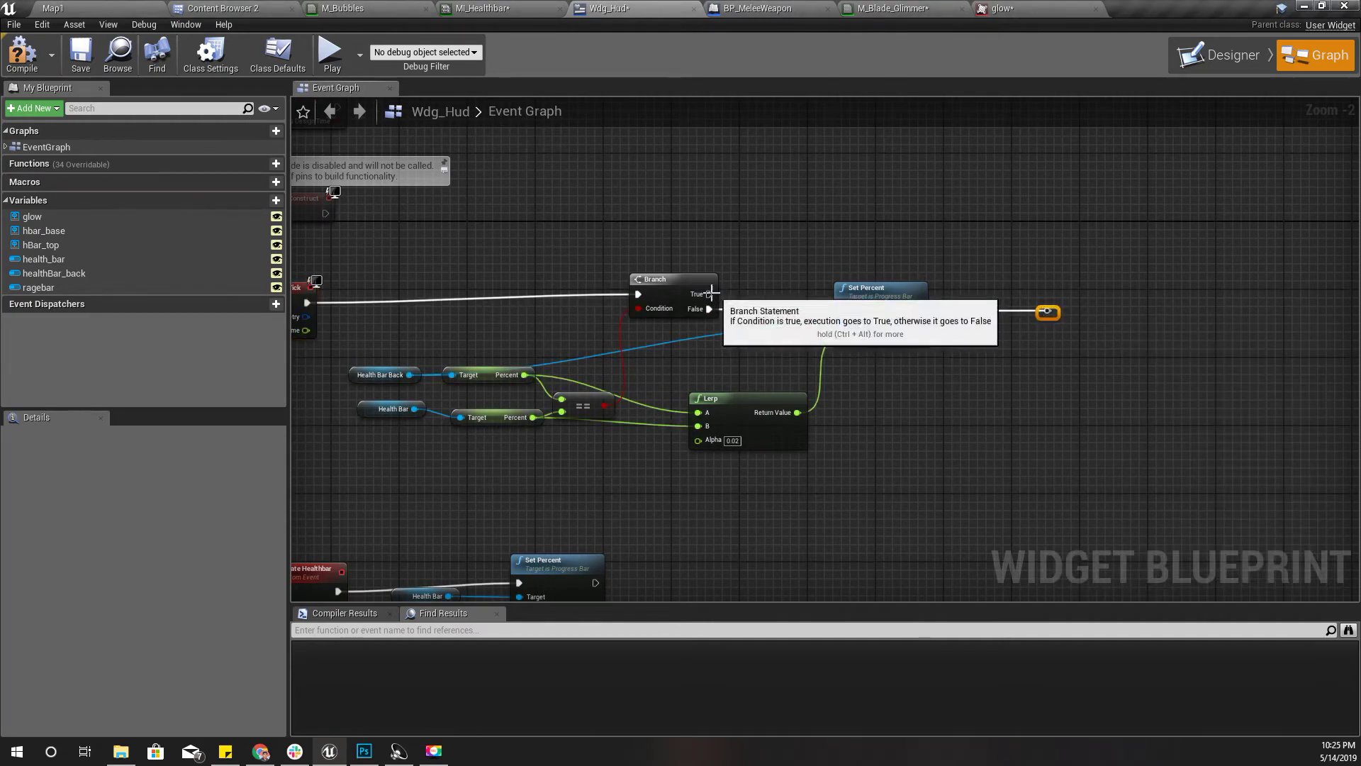
{"action": "left_click_drag", "start_coordinate": [709, 293], "coordinate": [1048, 313]}
{"action": "left_click_drag", "start_coordinate": [379, 239], "coordinate": [1007, 457]}
{"action": "left_click_drag", "start_coordinate": [1048, 310], "coordinate": [1103, 313]}
{"action": "type", "text": "reroute"}
{"action": "key", "text": "Return"}
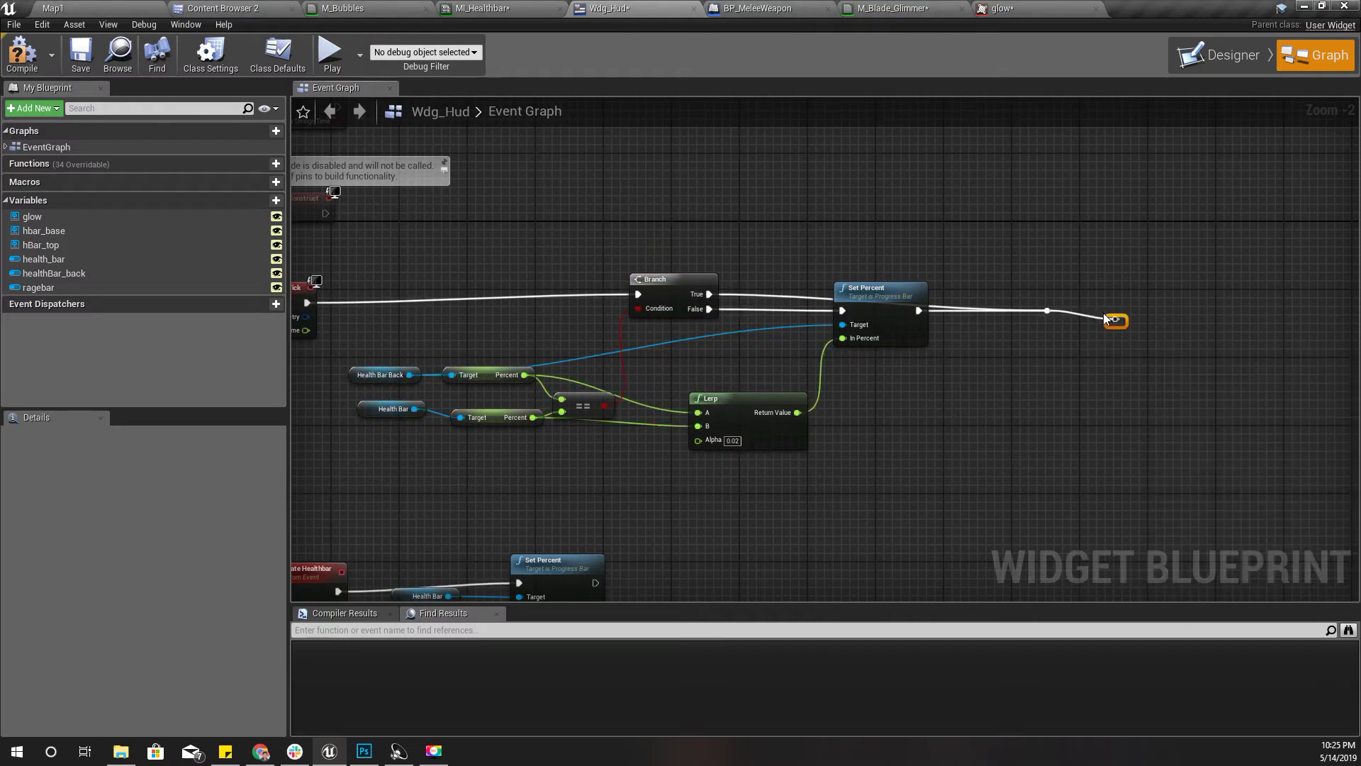
{"action": "left_click_drag", "start_coordinate": [368, 243], "coordinate": [1054, 461]}
{"action": "scroll", "coordinate": [478, 407], "scroll_direction": "up", "scroll_amount": 2}
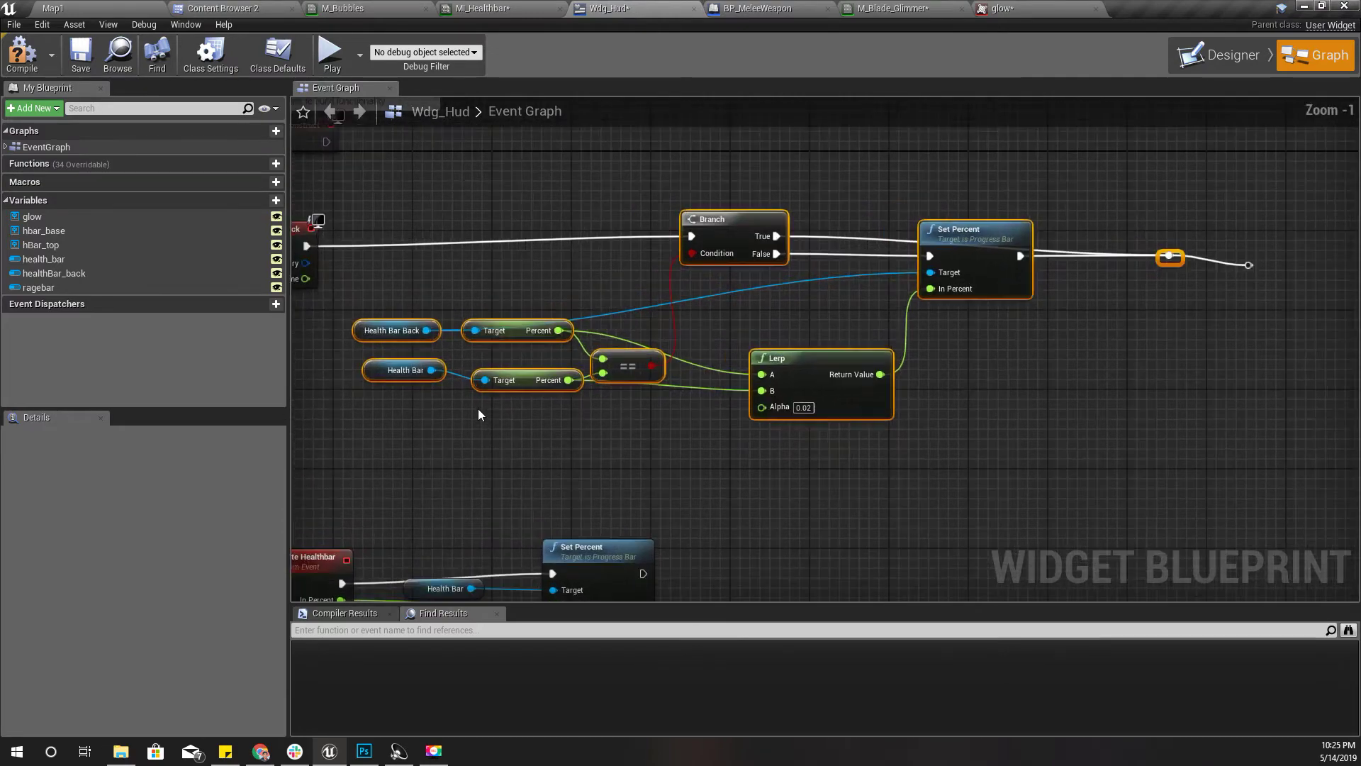
Step: Collapse the selected health bar nodes into a graph named 'Healthbar Update'
{"action": "right_click_drag", "start_coordinate": [578, 448], "coordinate": [588, 476]}
{"action": "scroll", "coordinate": [602, 474], "scroll_direction": "down", "scroll_amount": 1}
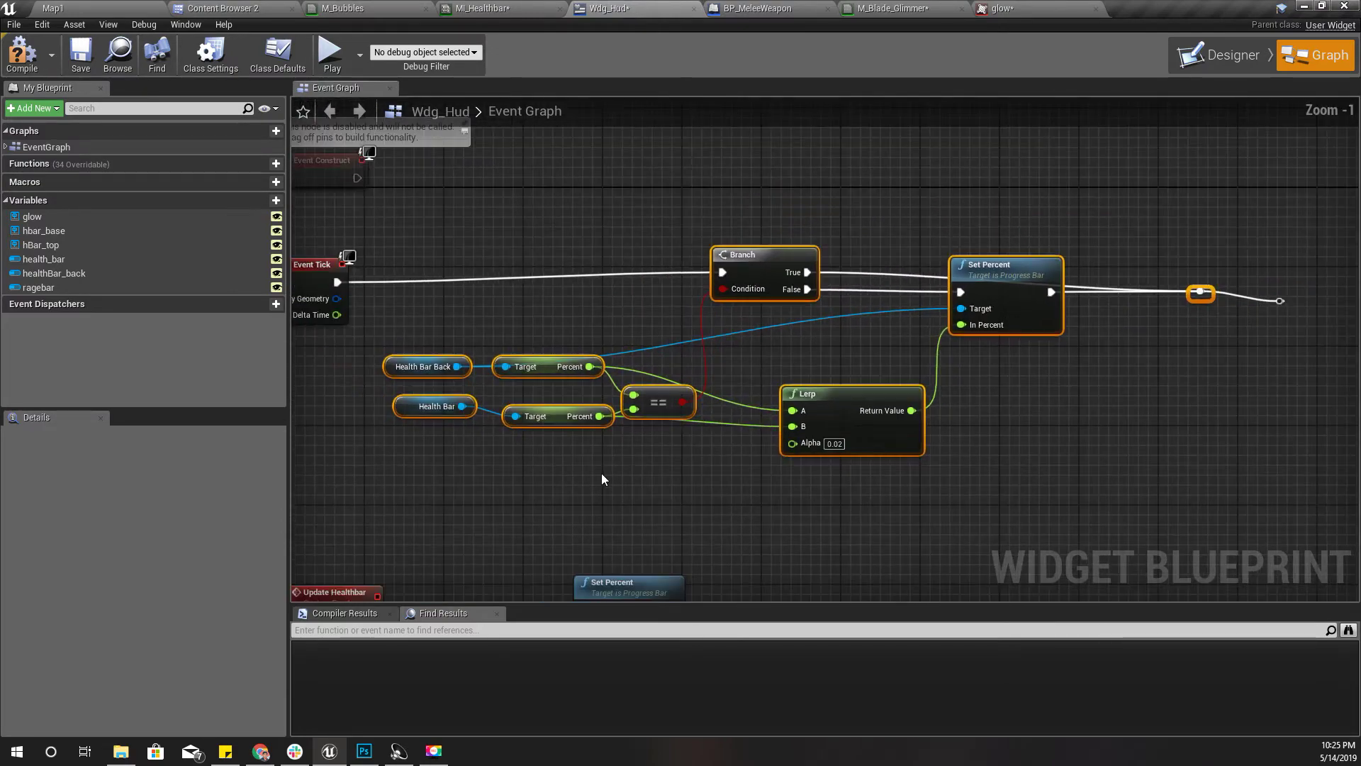
{"action": "right_click", "coordinate": [761, 258]}
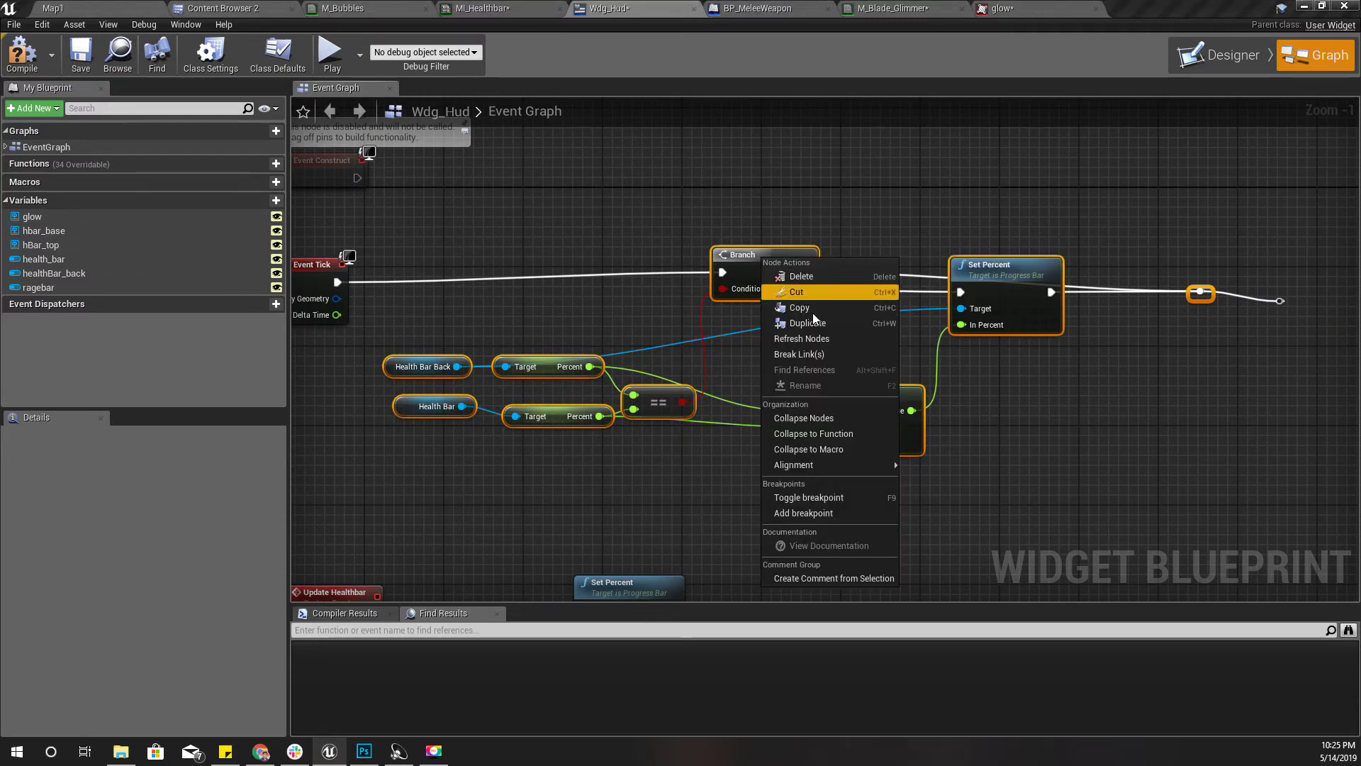
{"action": "left_click", "coordinate": [832, 417]}
{"action": "type", "text": "Health"}
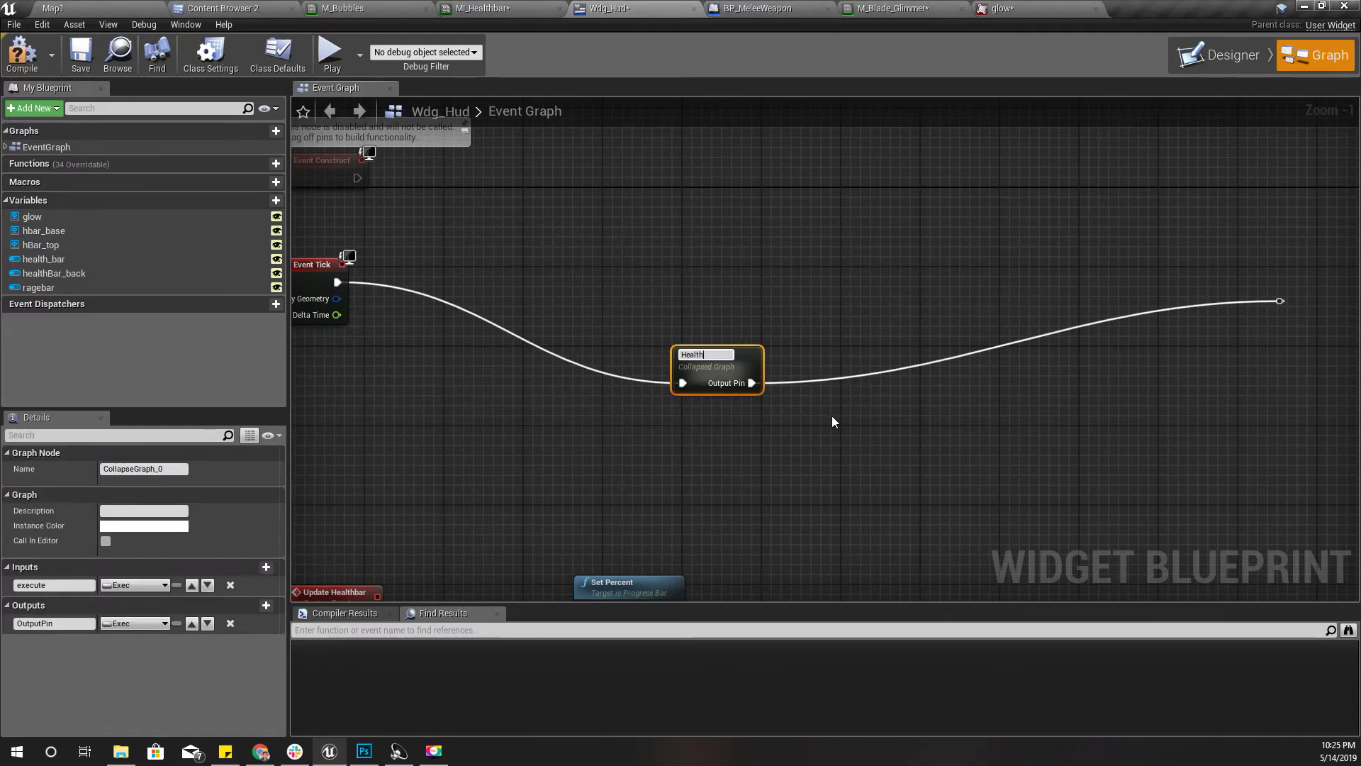
{"action": "type", "text": "bar Update"}
{"action": "key", "text": "Return"}
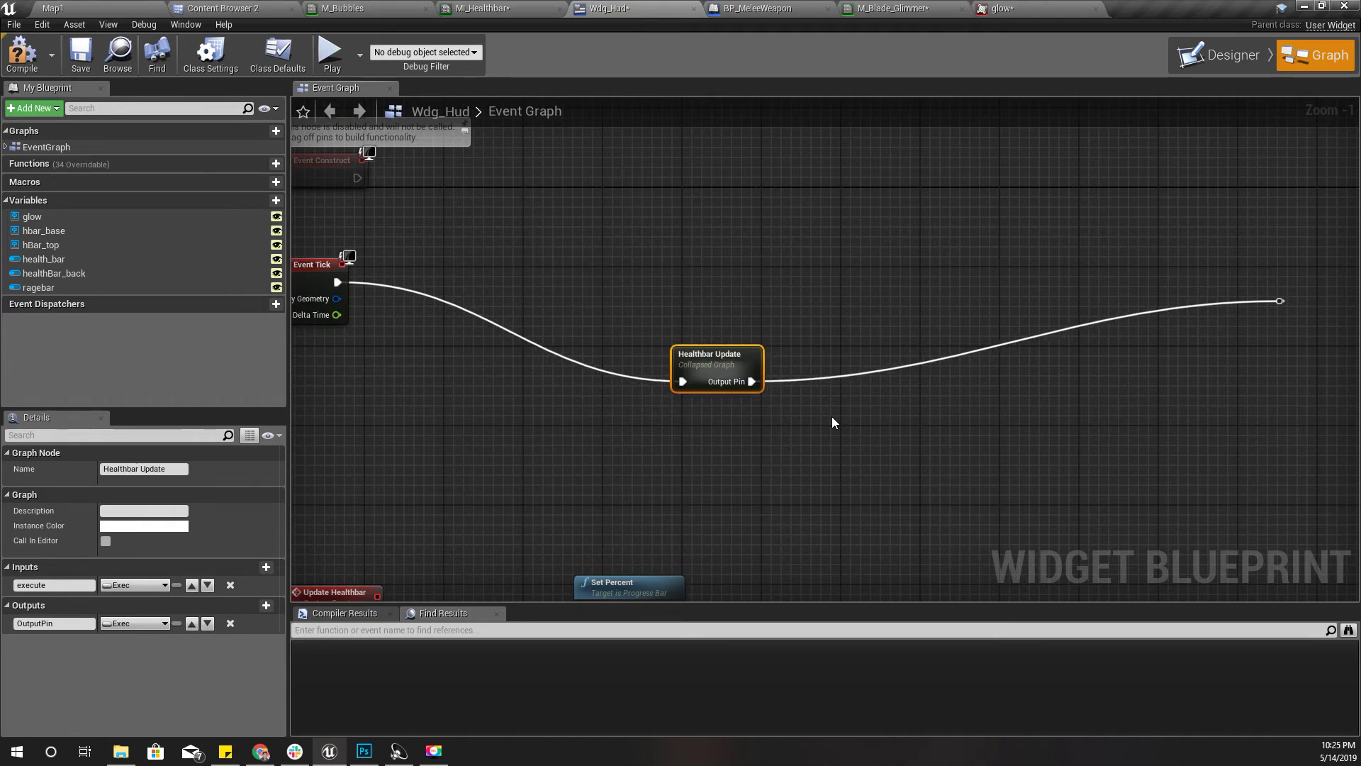
Step: Move the Healthbar Update node up and left next to Event Tick
{"action": "left_click_drag", "start_coordinate": [708, 362], "coordinate": [659, 313]}
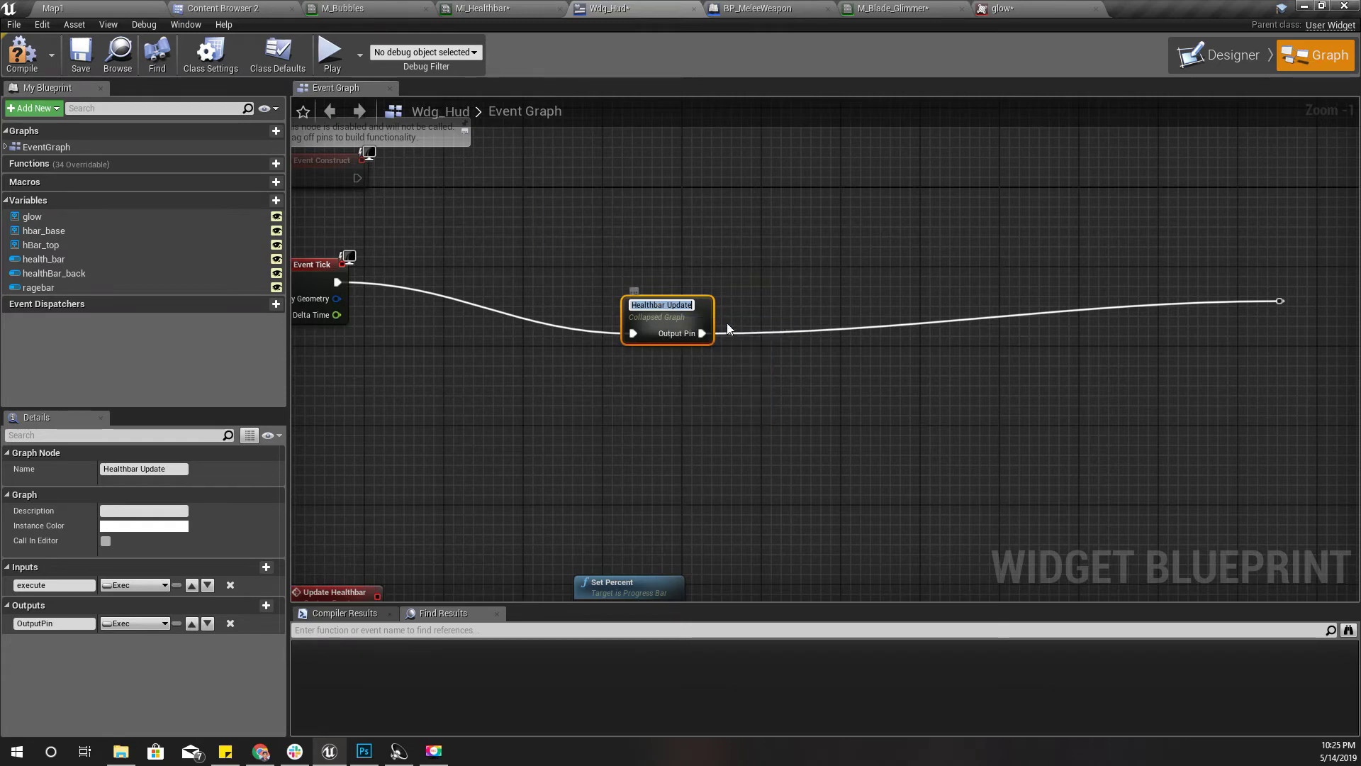
{"action": "left_click", "coordinate": [690, 405]}
{"action": "scroll", "coordinate": [709, 393], "scroll_direction": "up", "scroll_amount": 1}
{"action": "left_click_drag", "start_coordinate": [659, 323], "coordinate": [489, 254]}
{"action": "mouse_move", "coordinate": [616, 364]}
{"action": "right_mouse_down"}
{"action": "mouse_move", "coordinate": [575, 358]}
{"action": "mouse_move", "coordinate": [591, 360]}
{"action": "right_mouse_up"}
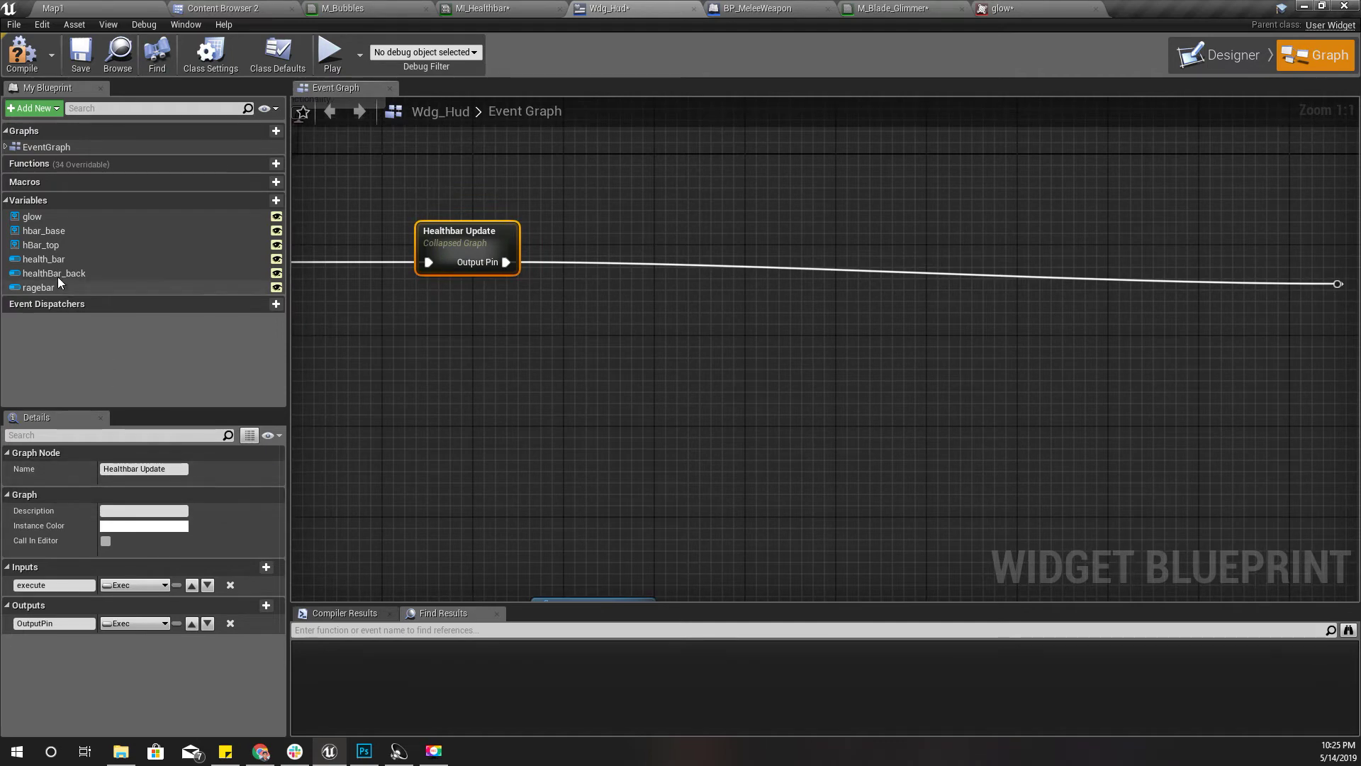
Step: Add a Ragebar getter with Get Percent, and a Branch after Healthbar Update
{"action": "left_click_drag", "start_coordinate": [39, 287], "coordinate": [659, 378]}
{"action": "type", "text": "get prece"}
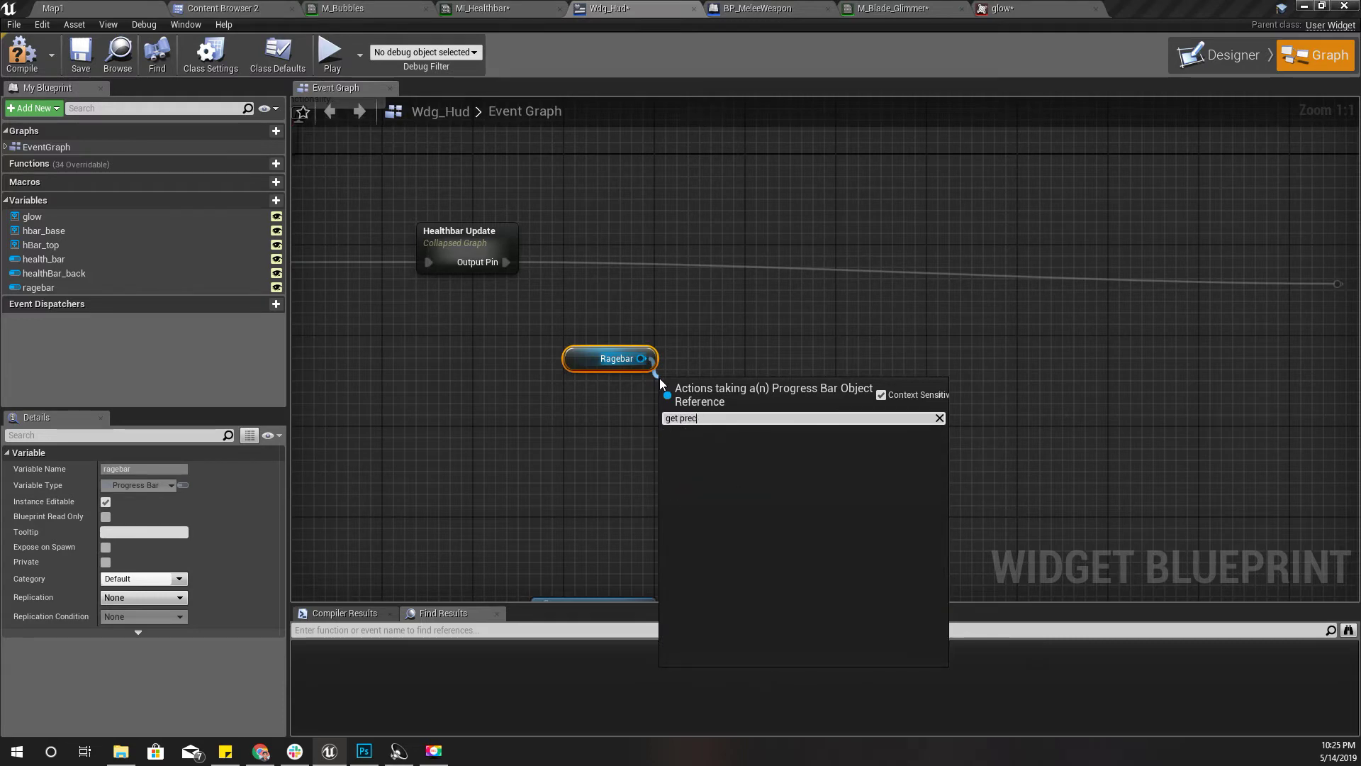
{"action": "key", "text": "BackSpace"}
{"action": "key", "text": "BackSpace"}
{"action": "key", "text": "BackSpace"}
{"action": "key", "text": "BackSpace"}
{"action": "key", "text": "BackSpace"}
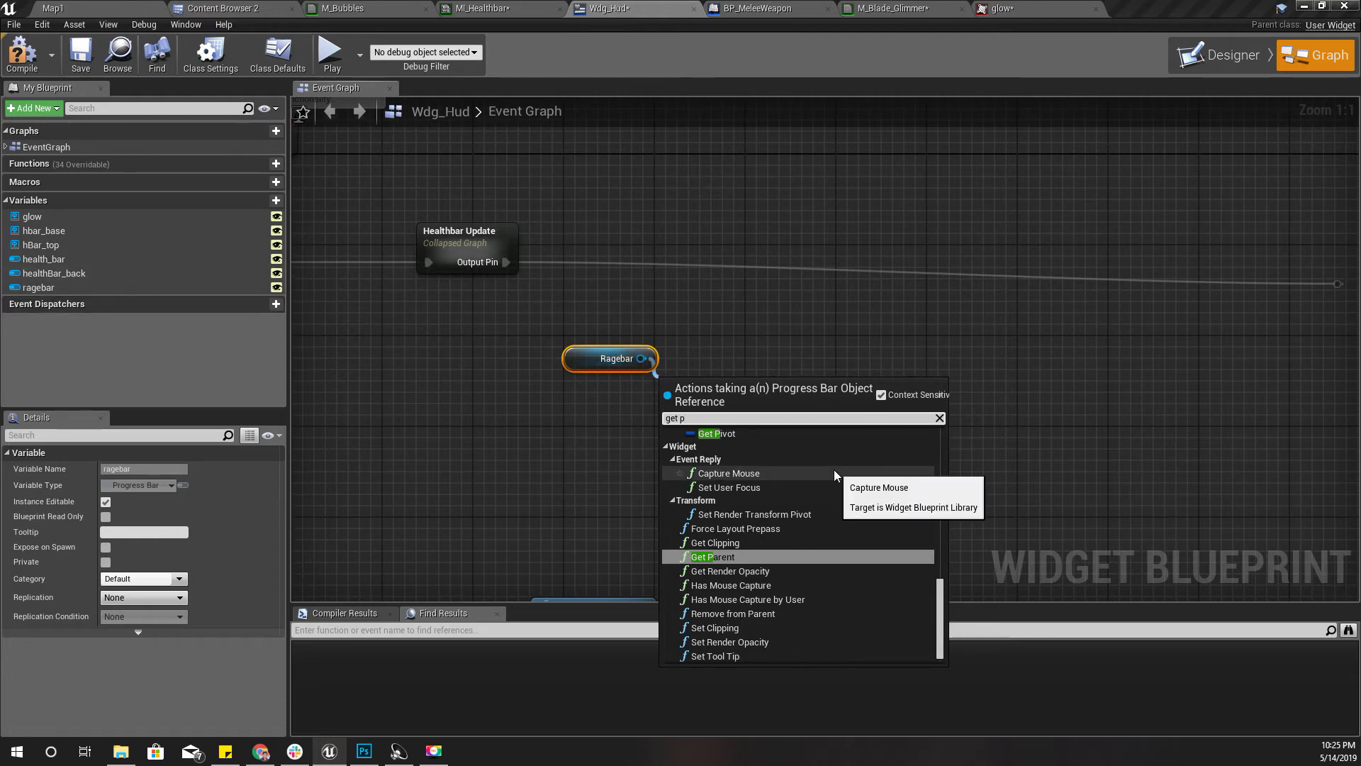
{"action": "type", "text": "er"}
{"action": "key", "text": "Return"}
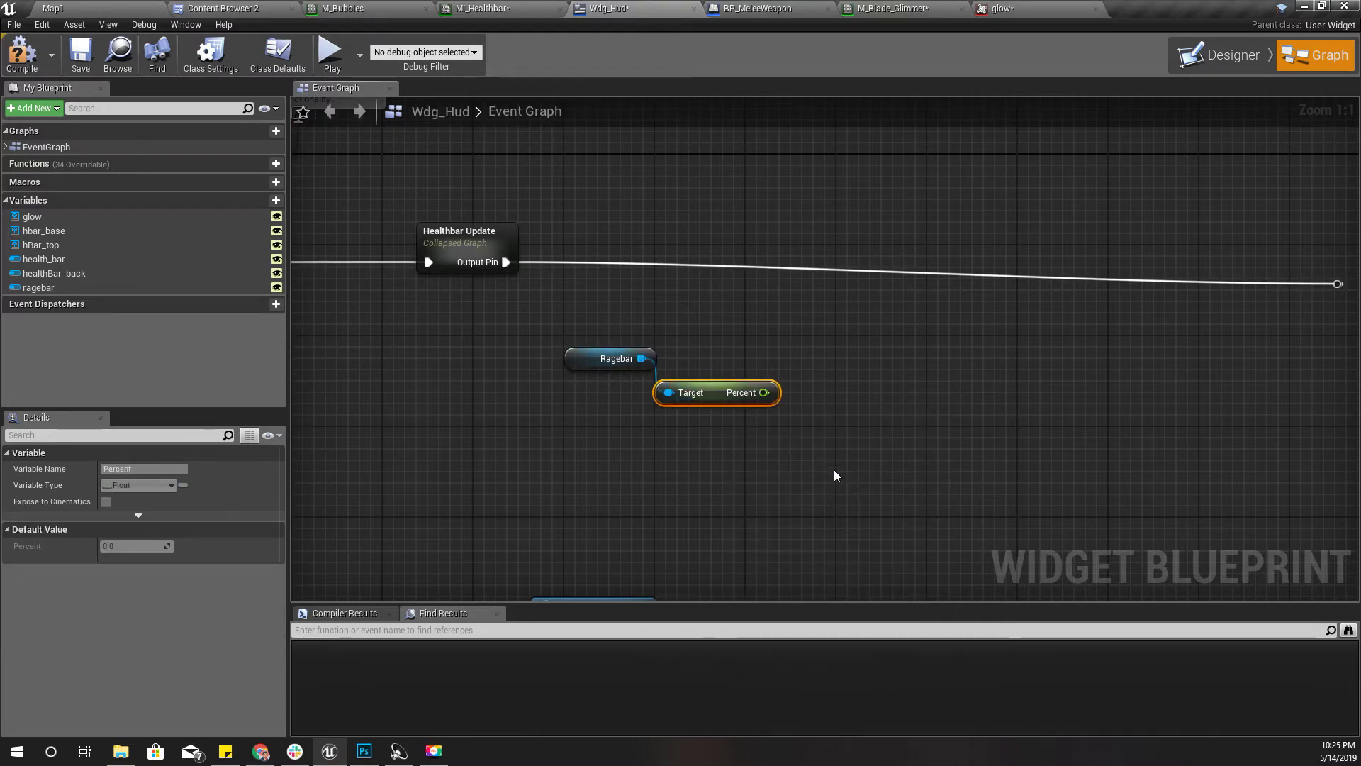
{"action": "left_click_drag", "start_coordinate": [507, 262], "coordinate": [739, 275]}
{"action": "type", "text": "bran"}
{"action": "key", "text": "Return"}
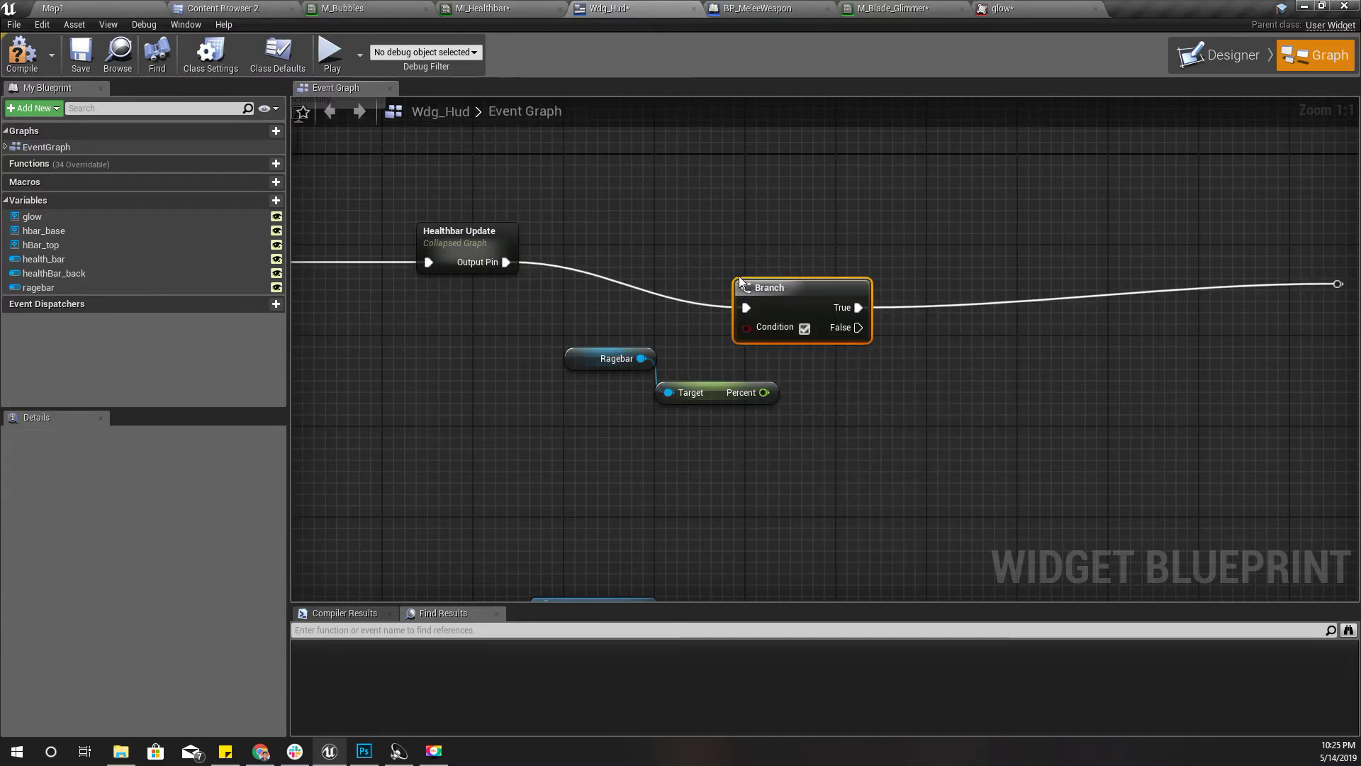
Step: Compare the ragebar Percent with a float > float node against 0.9
{"action": "left_click_drag", "start_coordinate": [764, 392], "coordinate": [809, 397]}
{"action": "type", "text": ">"}
{"action": "key", "text": "Up"}
{"action": "key", "text": "Return"}
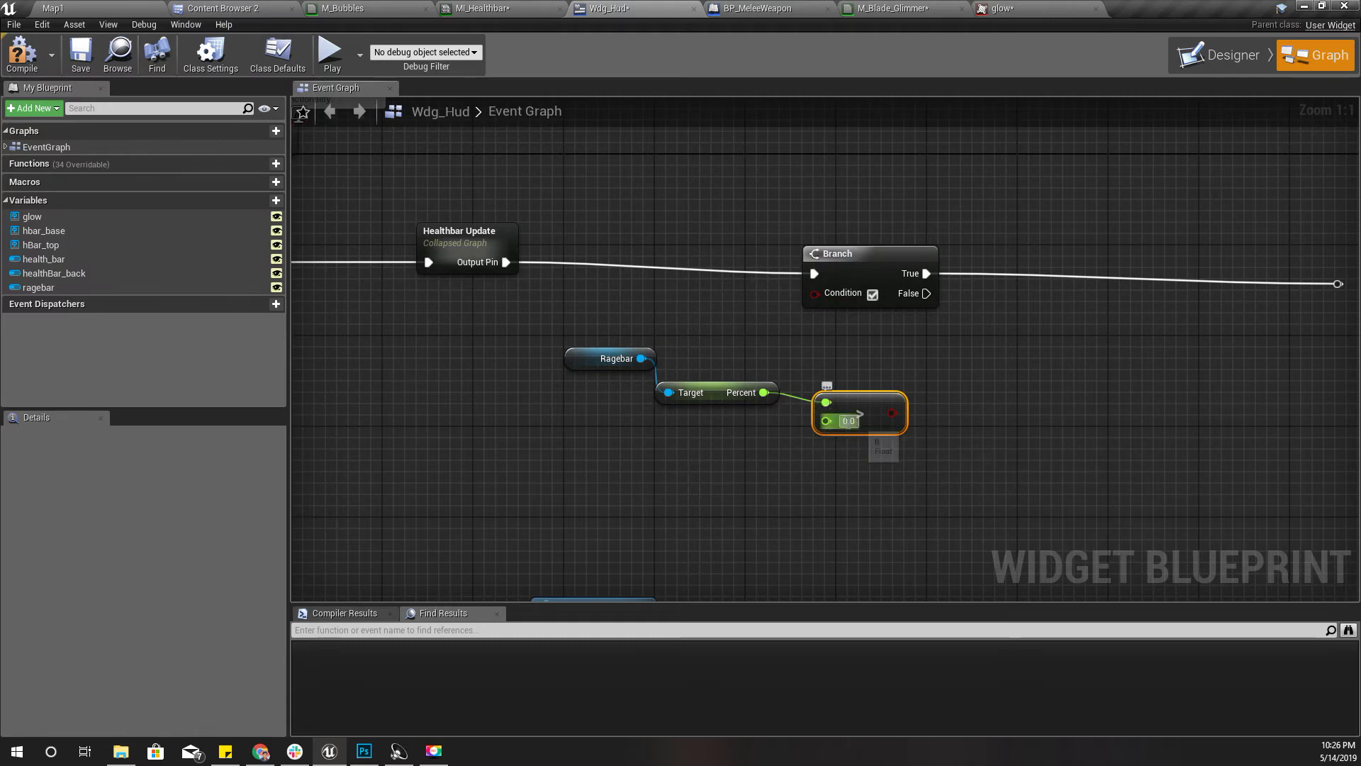
{"action": "left_click", "coordinate": [849, 420]}
{"action": "key", "text": "BackSpace"}
{"action": "type", "text": "0.9"}
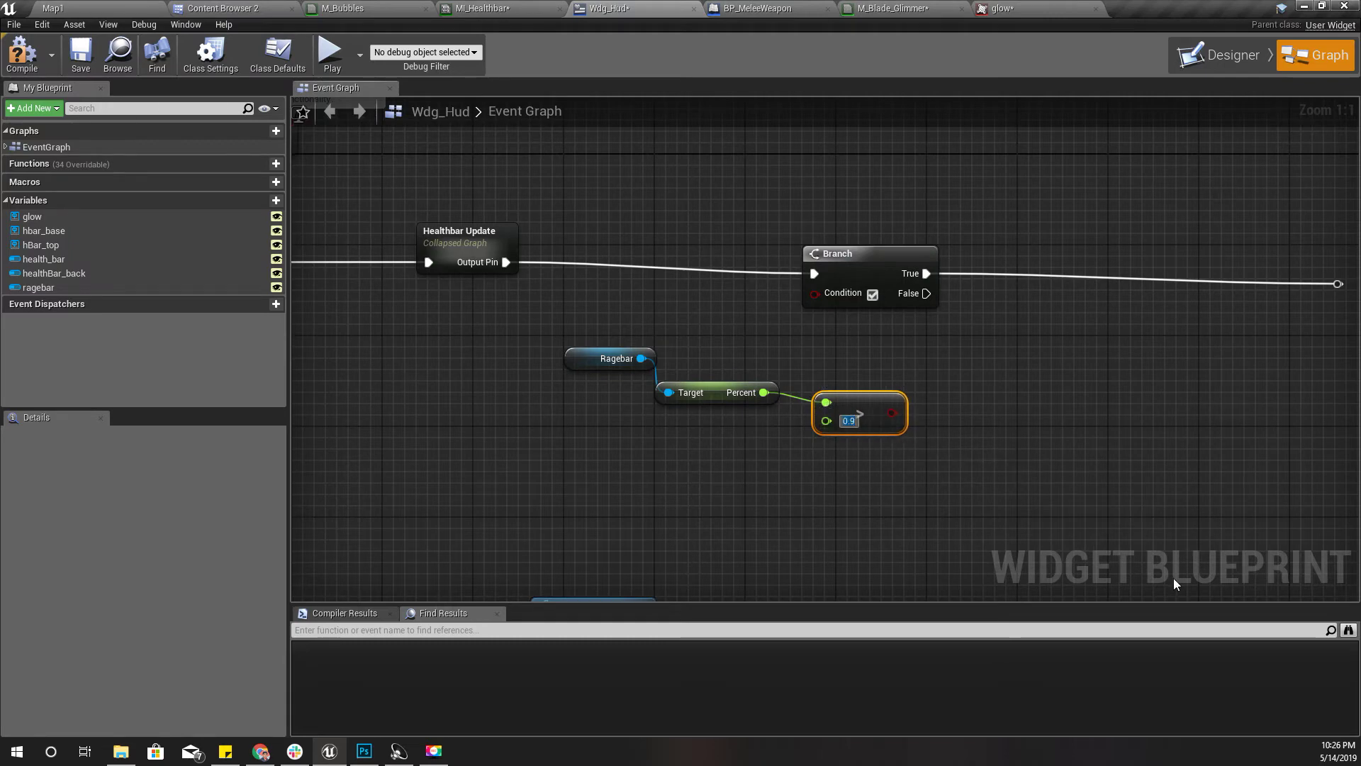
Step: Group the ragebar nodes and wire the comparison result into the Branch Condition
{"action": "left_click_drag", "start_coordinate": [586, 363], "coordinate": [575, 386]}
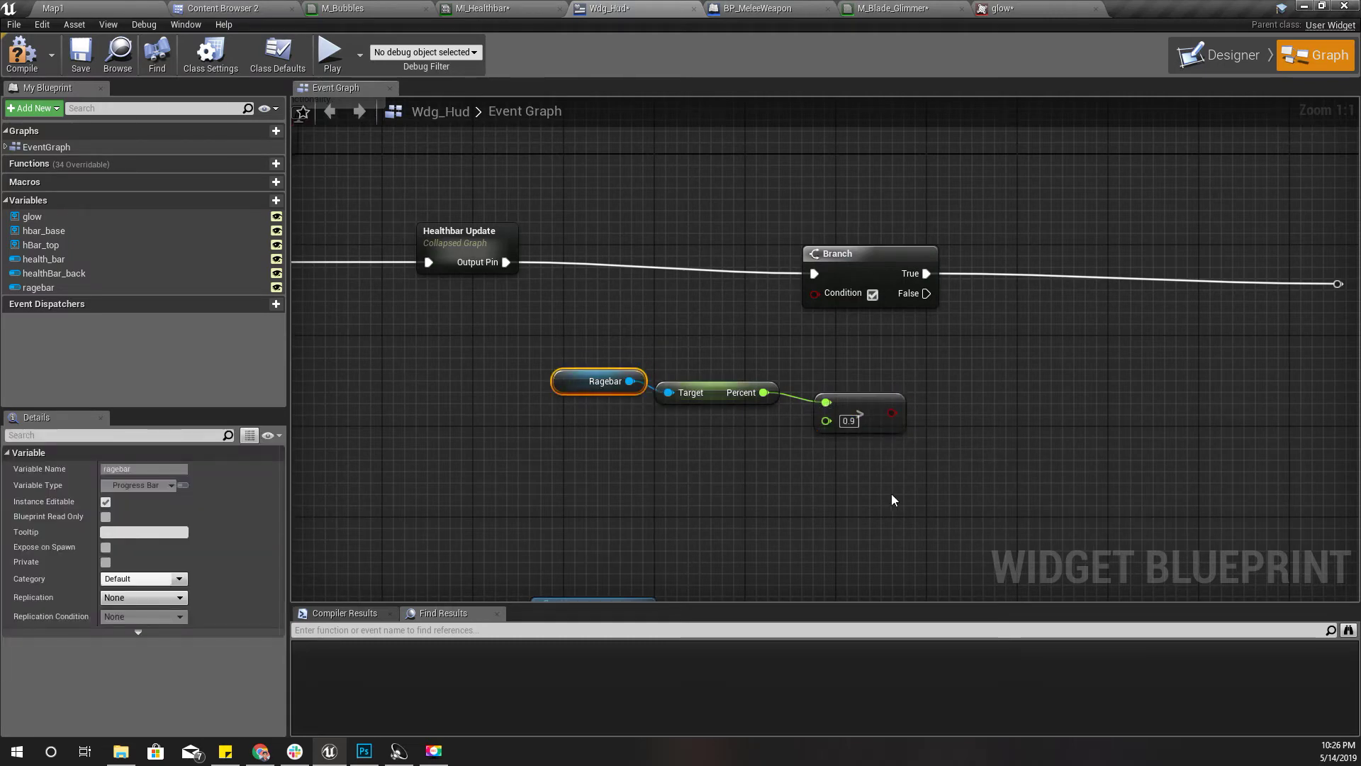
{"action": "left_click_drag", "start_coordinate": [882, 491], "coordinate": [630, 387]}
{"action": "left_click_drag", "start_coordinate": [720, 390], "coordinate": [572, 355]}
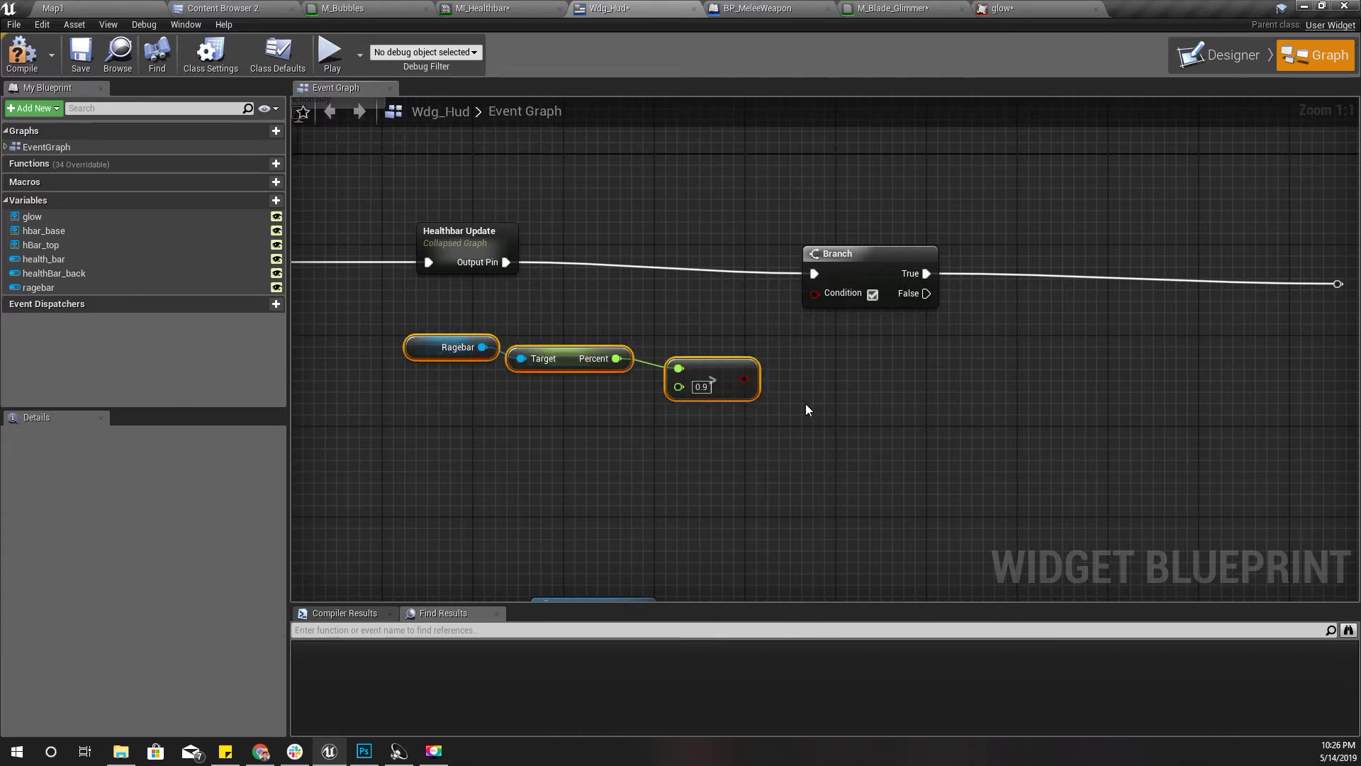
{"action": "right_click_drag", "start_coordinate": [903, 430], "coordinate": [862, 472]}
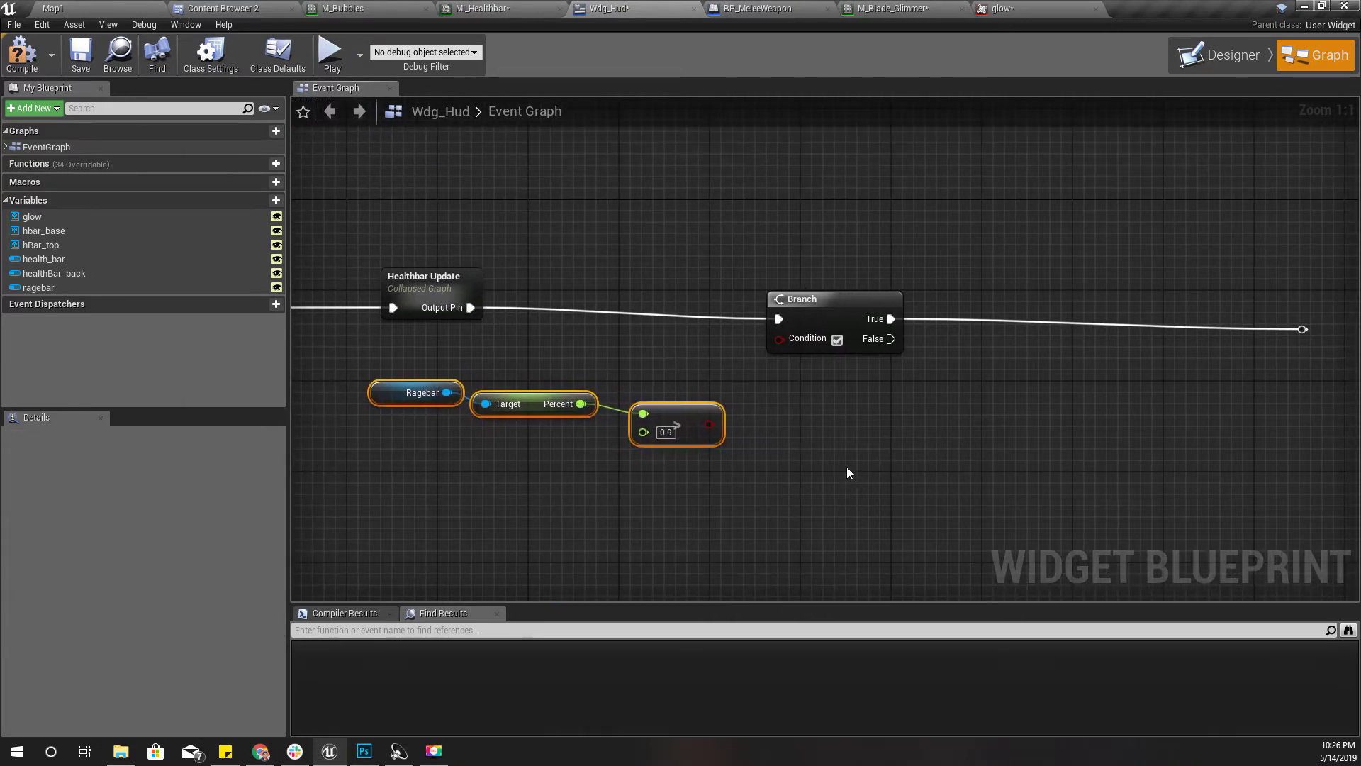
{"action": "left_click_drag", "start_coordinate": [709, 424], "coordinate": [780, 340]}
{"action": "right_click_drag", "start_coordinate": [948, 426], "coordinate": [909, 434]}
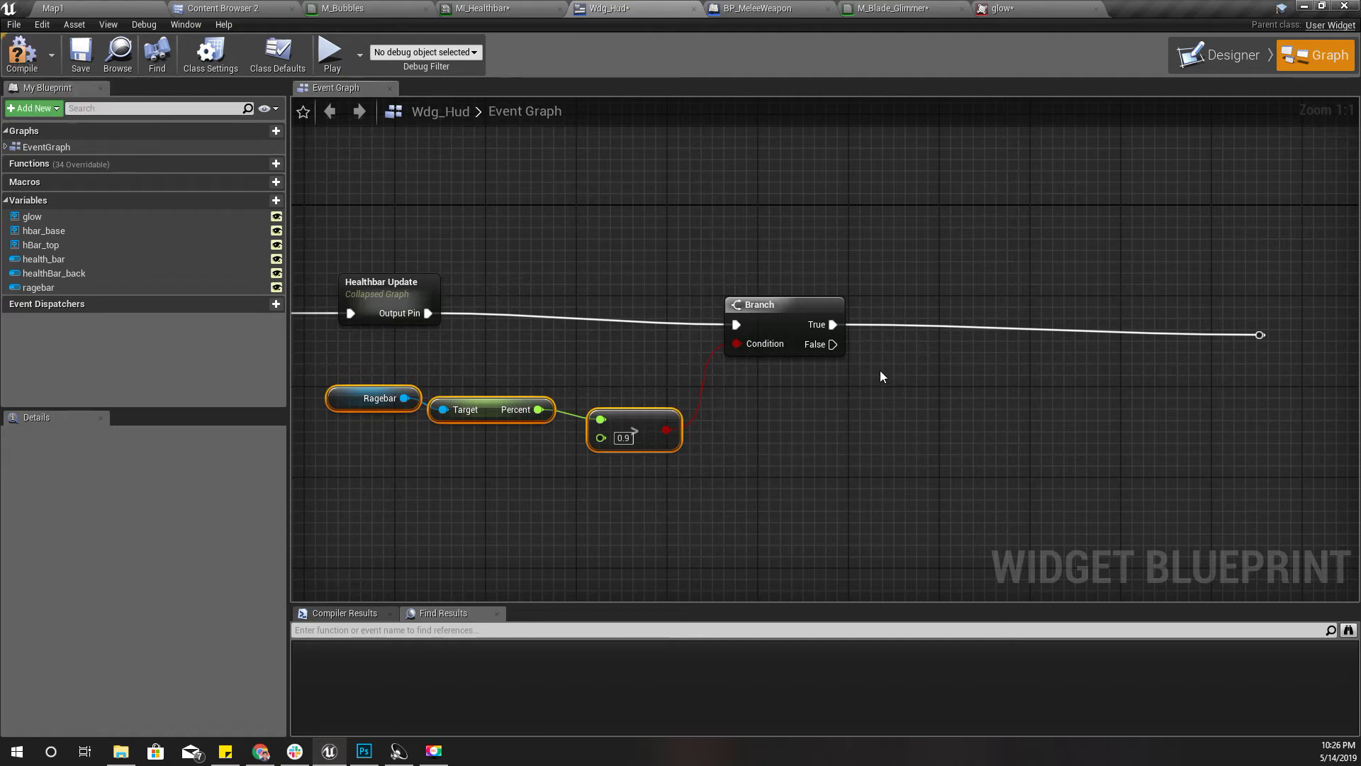
Step: Undo, then delete the stray Get Time Seconds and SIN nodes
{"action": "key", "text": "ctrl+z"}
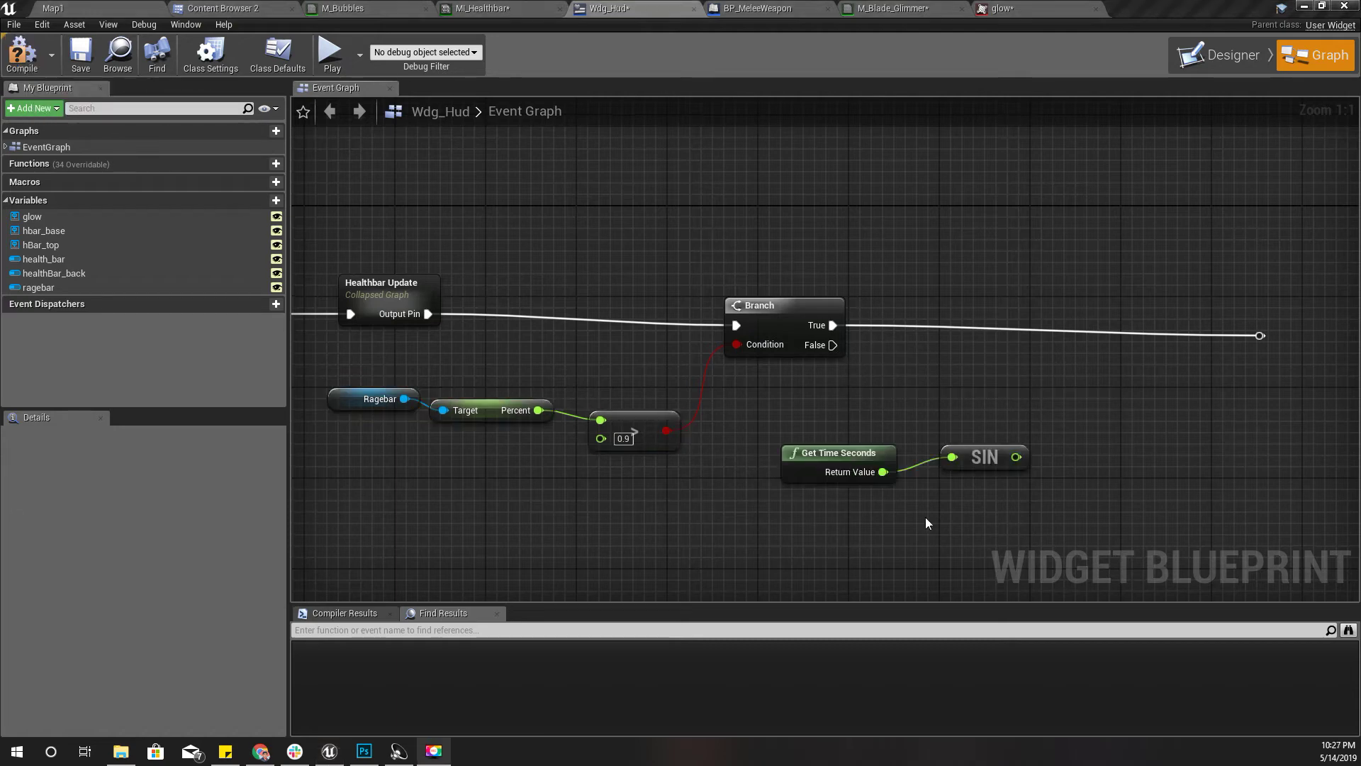
{"action": "left_click_drag", "start_coordinate": [844, 407], "coordinate": [1167, 496]}
{"action": "key", "text": "Delete"}
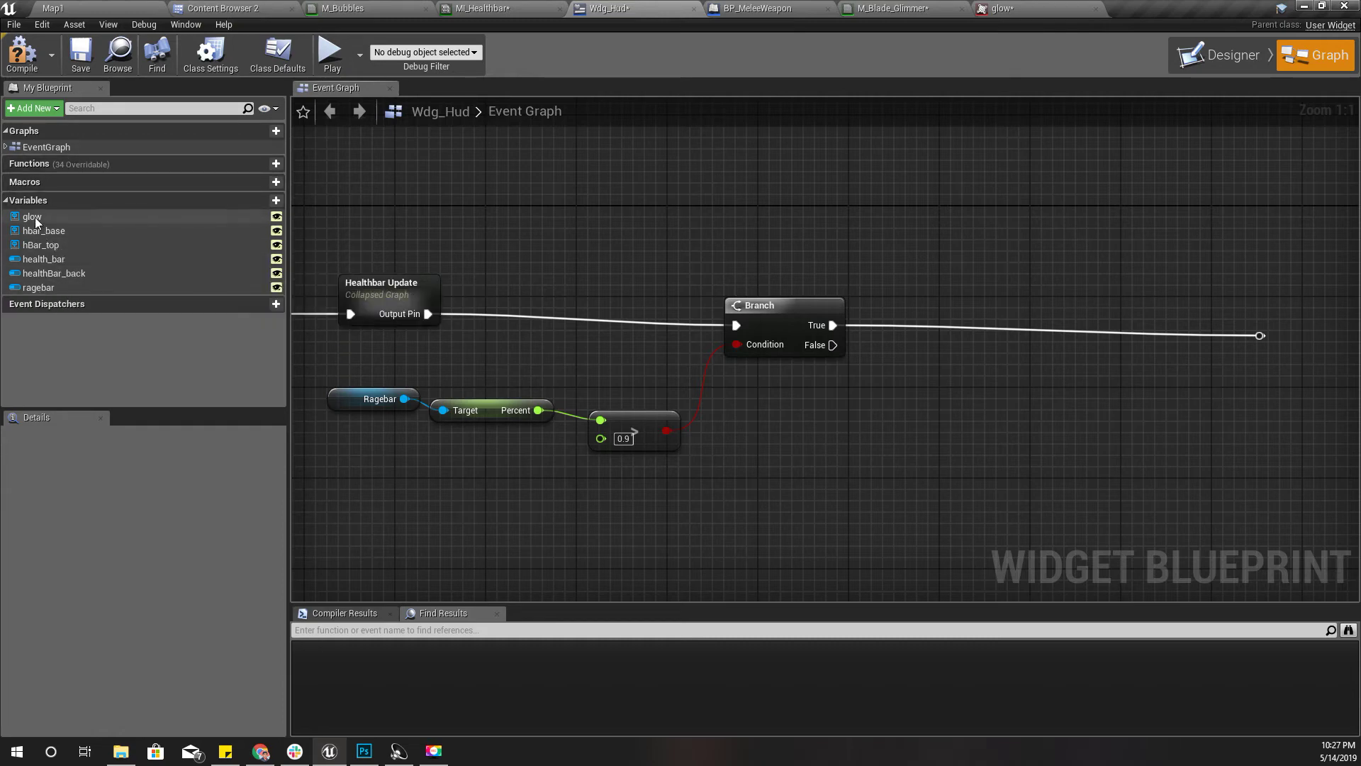
Step: Add a Glow getter with a Set Opacity node run from the Branch's False output
{"action": "left_click_drag", "start_coordinate": [32, 216], "coordinate": [903, 471]}
{"action": "left_click", "coordinate": [879, 451]}
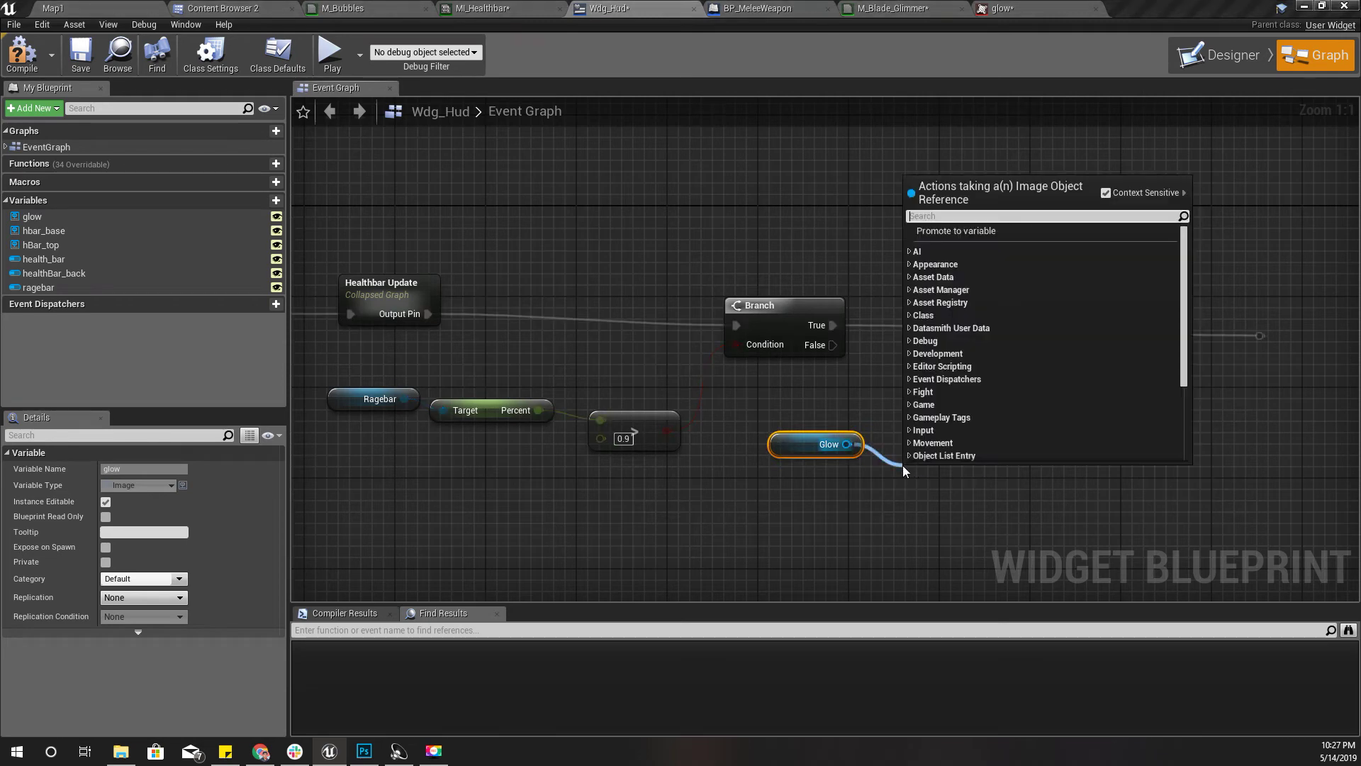
{"action": "type", "text": "set opa"}
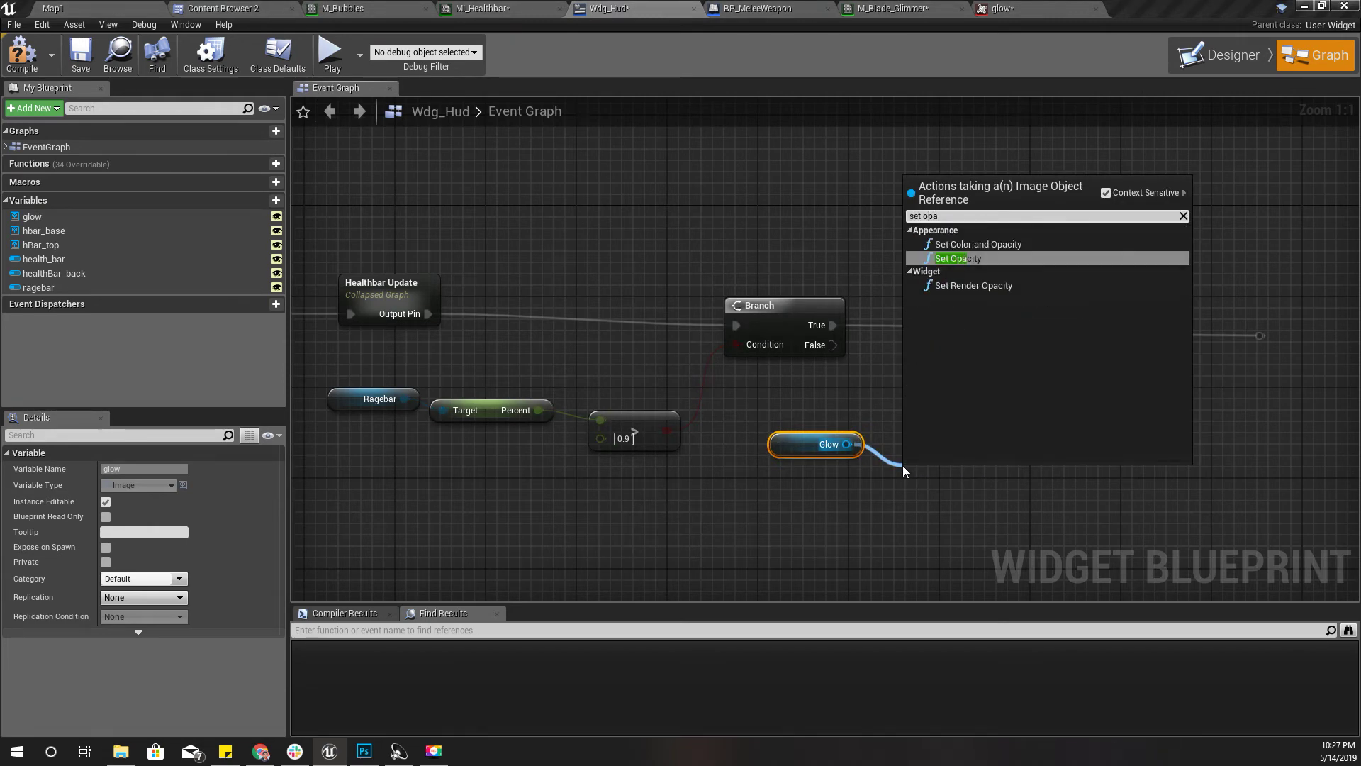
{"action": "key", "text": "Return"}
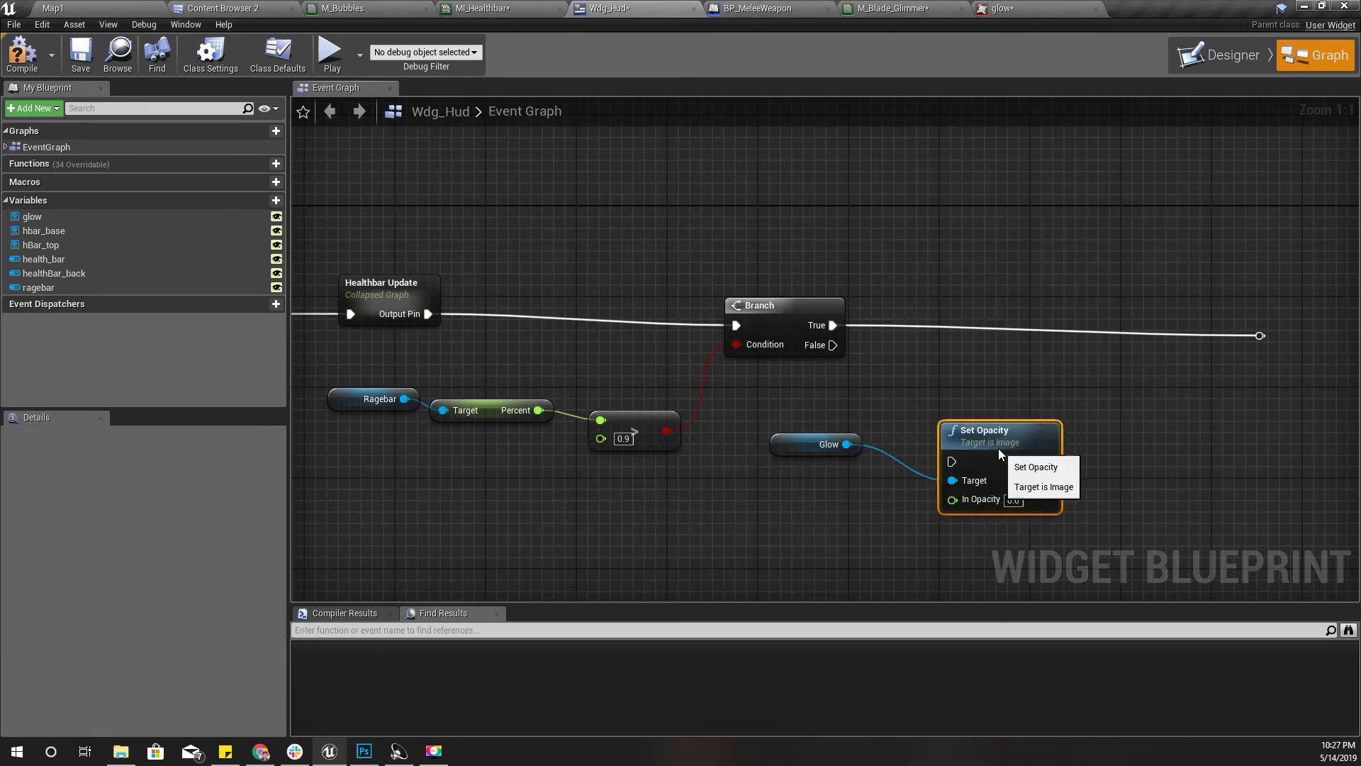
{"action": "left_click_drag", "start_coordinate": [980, 442], "coordinate": [1002, 419]}
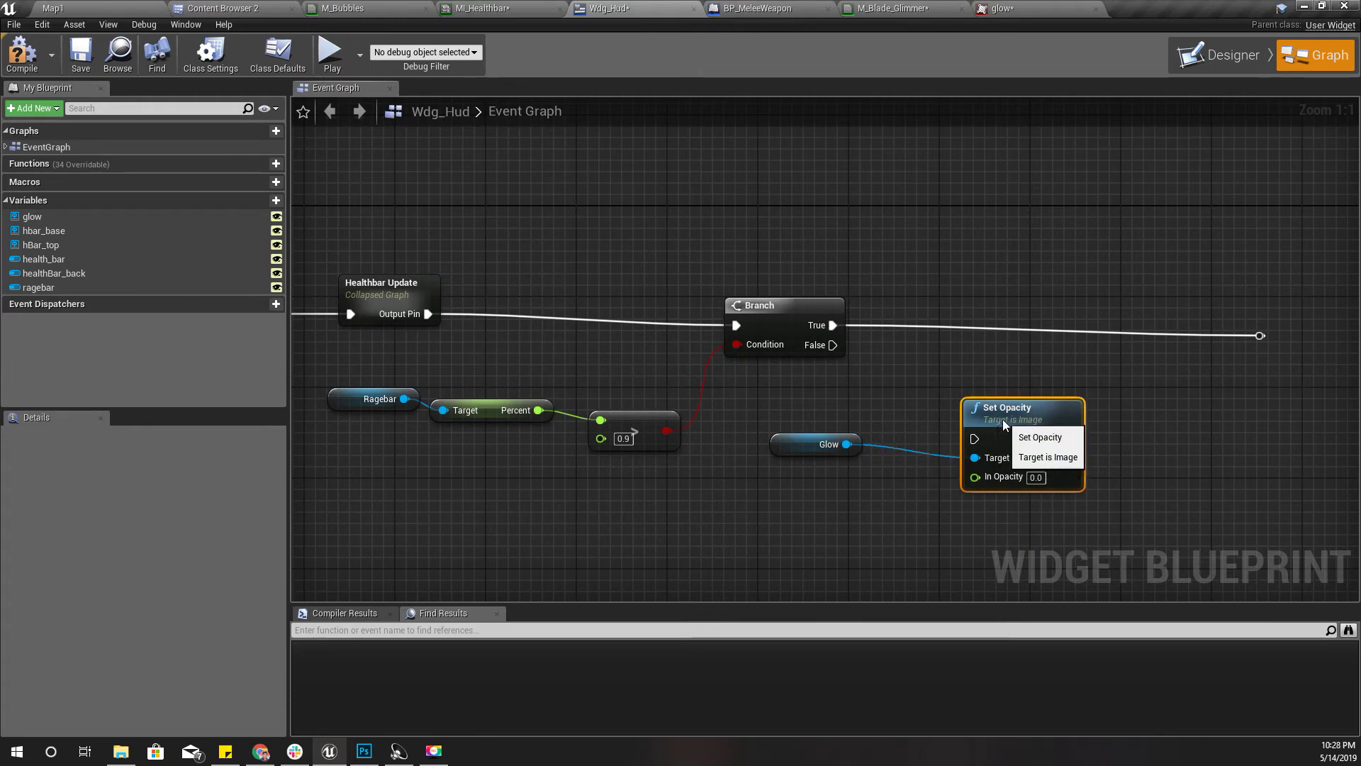
{"action": "left_click_drag", "start_coordinate": [833, 345], "coordinate": [978, 441]}
Step: Reposition the Glow node and search 'get opa' for its opacity getter
{"action": "left_click_drag", "start_coordinate": [801, 444], "coordinate": [834, 520]}
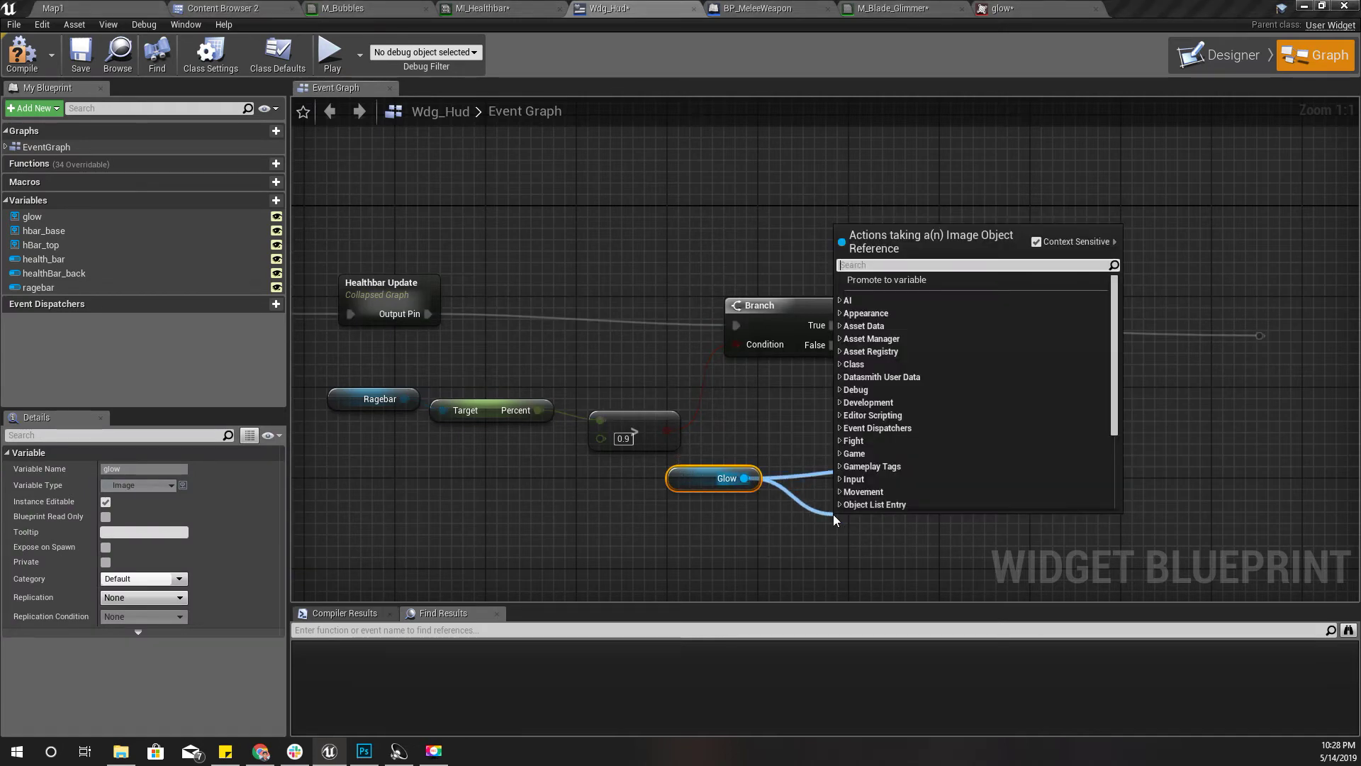
{"action": "type", "text": "get opac"}
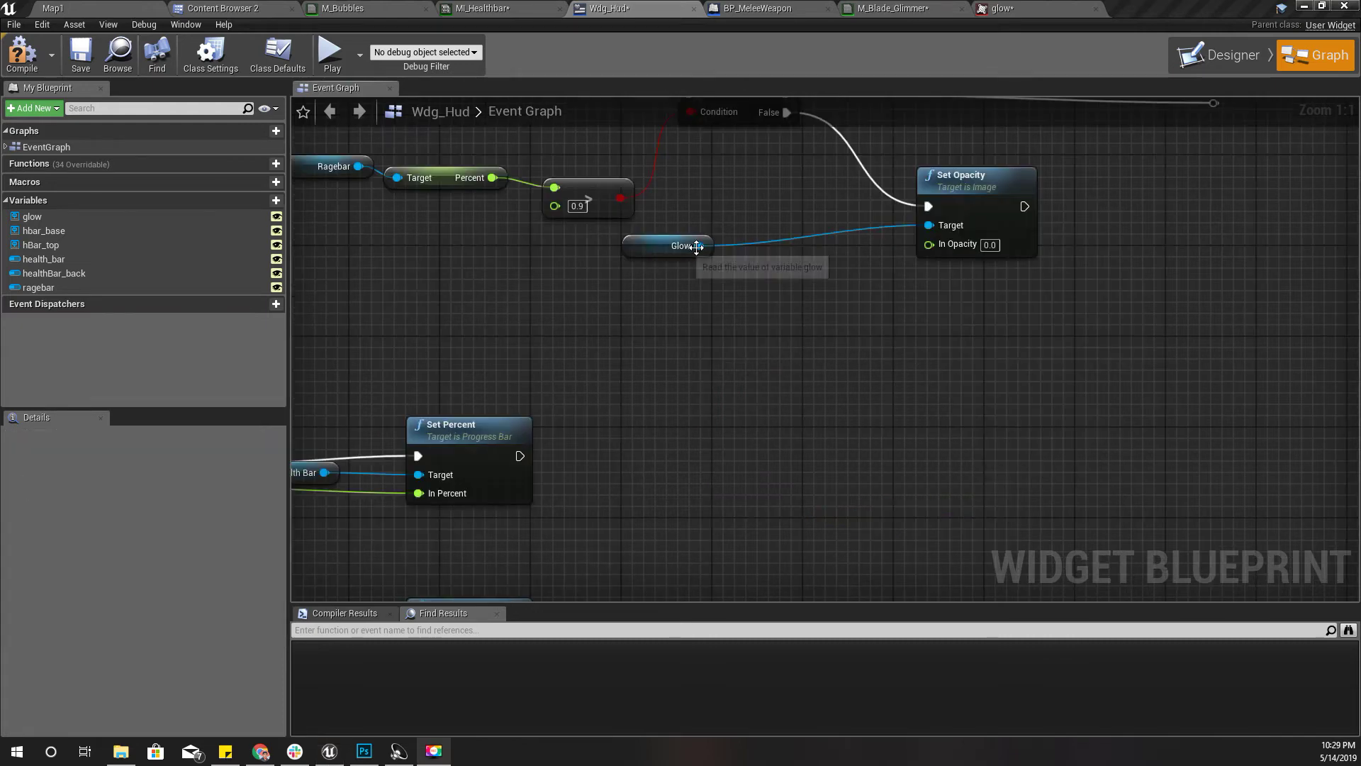
{"action": "left_click_drag", "start_coordinate": [685, 249], "coordinate": [713, 311]}
{"action": "type", "text": "get opa"}
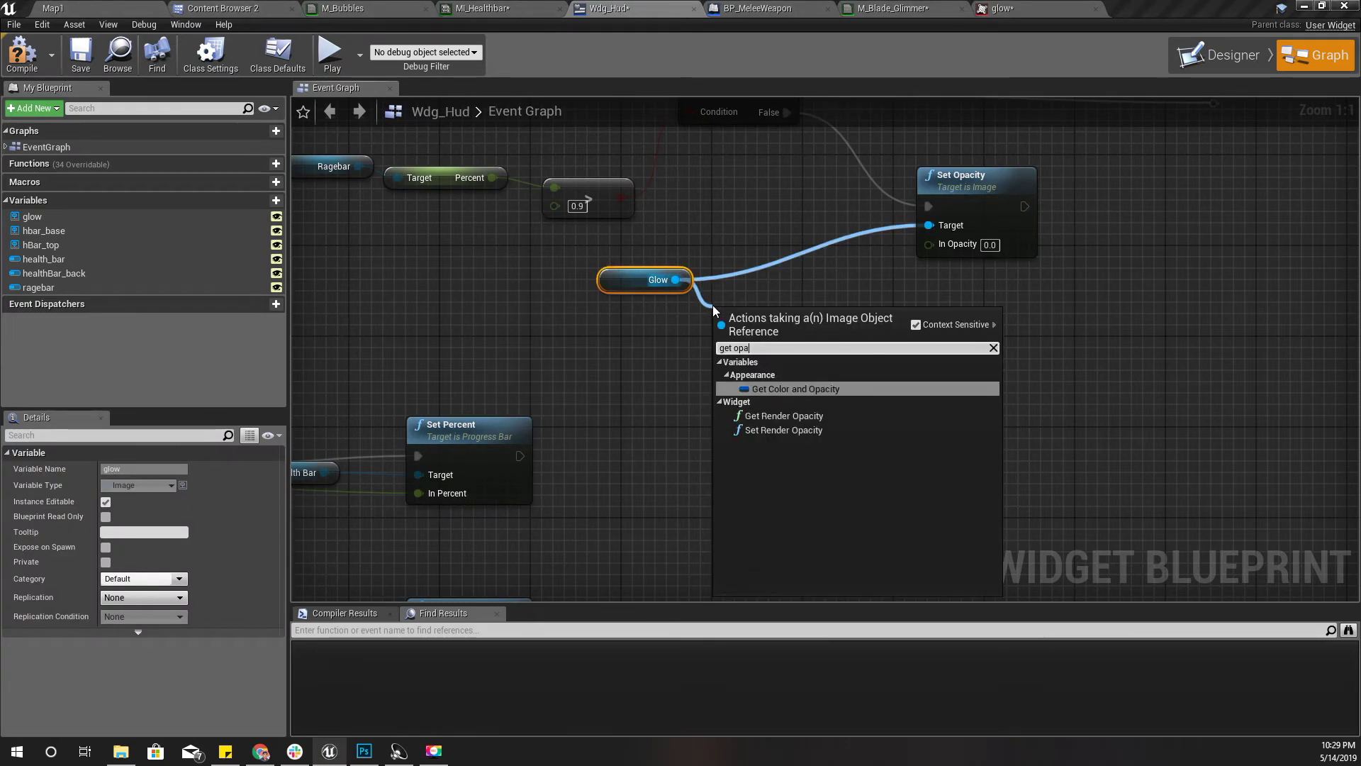
Step: Add Get Color and Opacity for Glow and split its struct pin into R, G, B, A
{"action": "key", "text": "Return"}
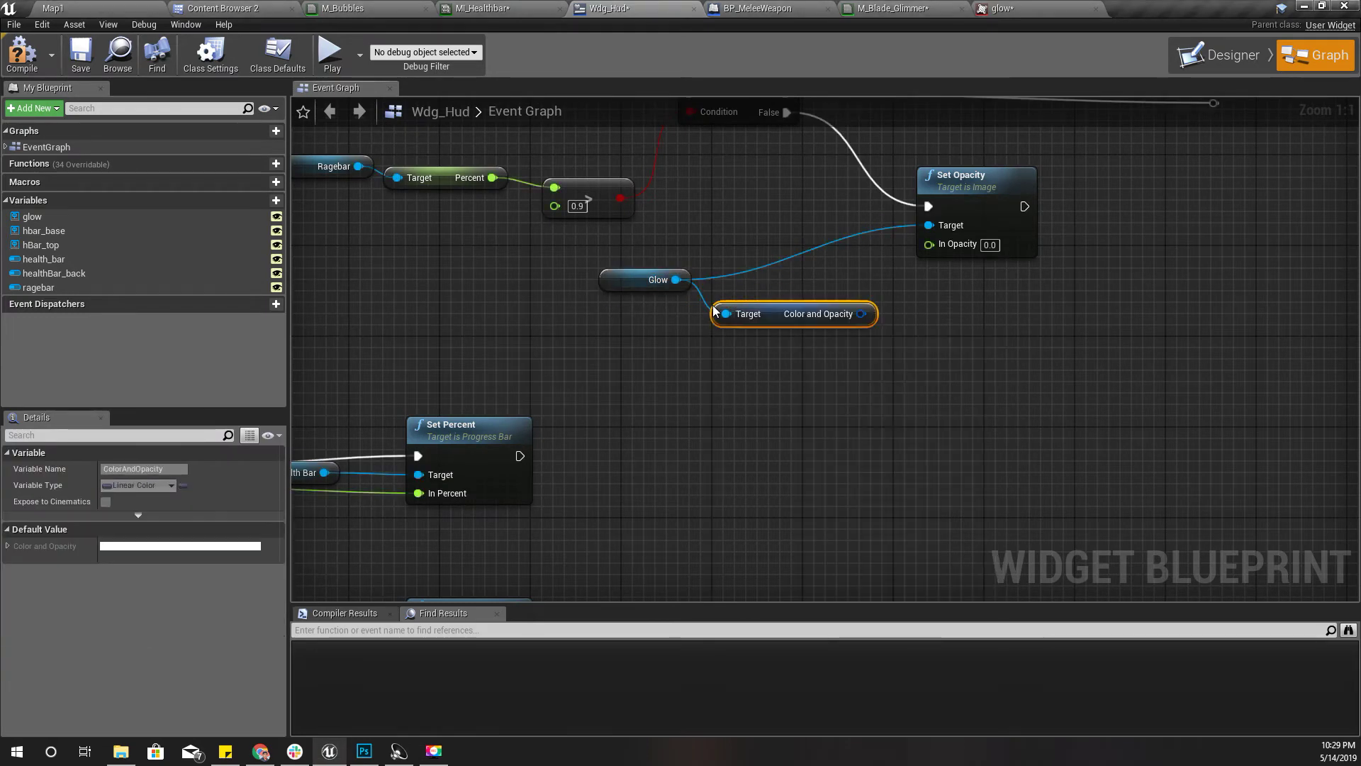
{"action": "right_click", "coordinate": [863, 316]}
{"action": "left_click", "coordinate": [881, 350]}
{"action": "left_click_drag", "start_coordinate": [740, 347], "coordinate": [672, 358]}
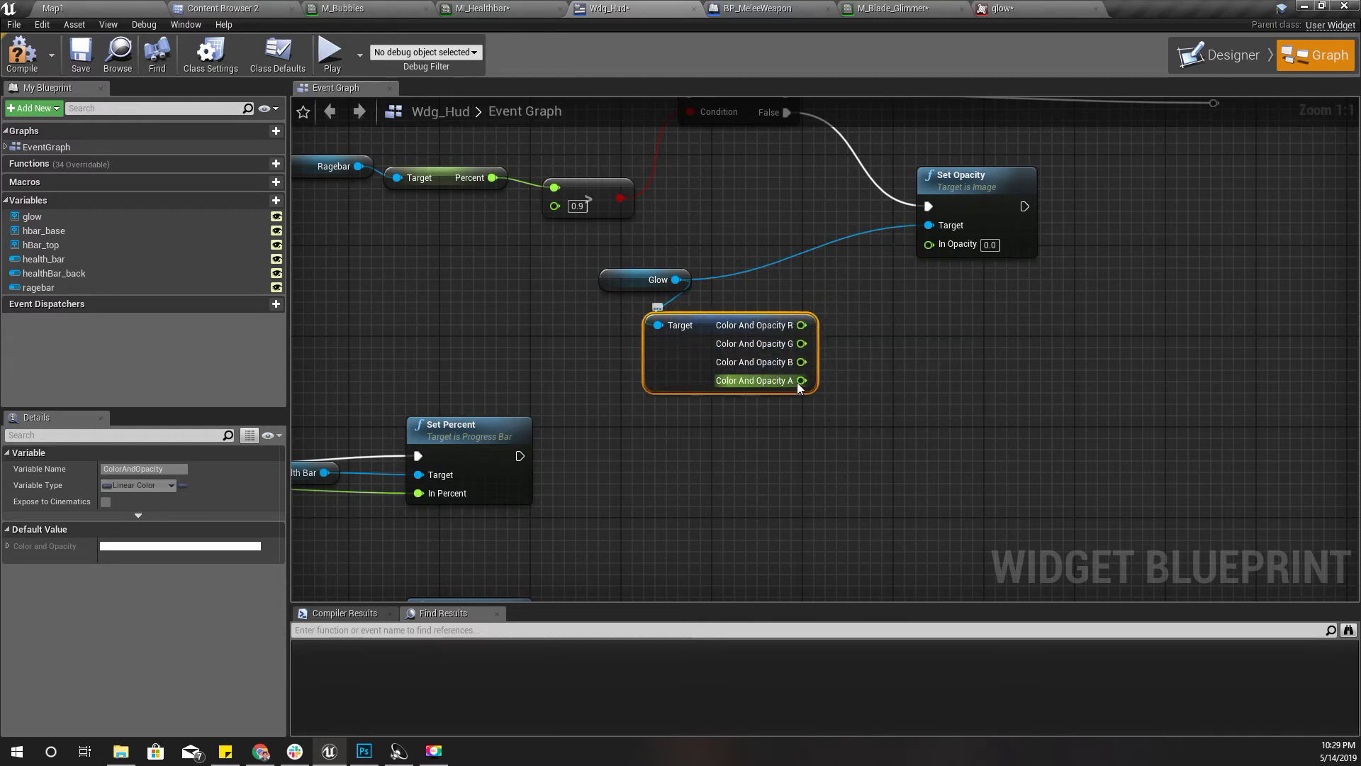
Step: Lerp the alpha with Alpha .05 and feed the result into Set Opacity's In Opacity
{"action": "left_click_drag", "start_coordinate": [799, 381], "coordinate": [861, 397]}
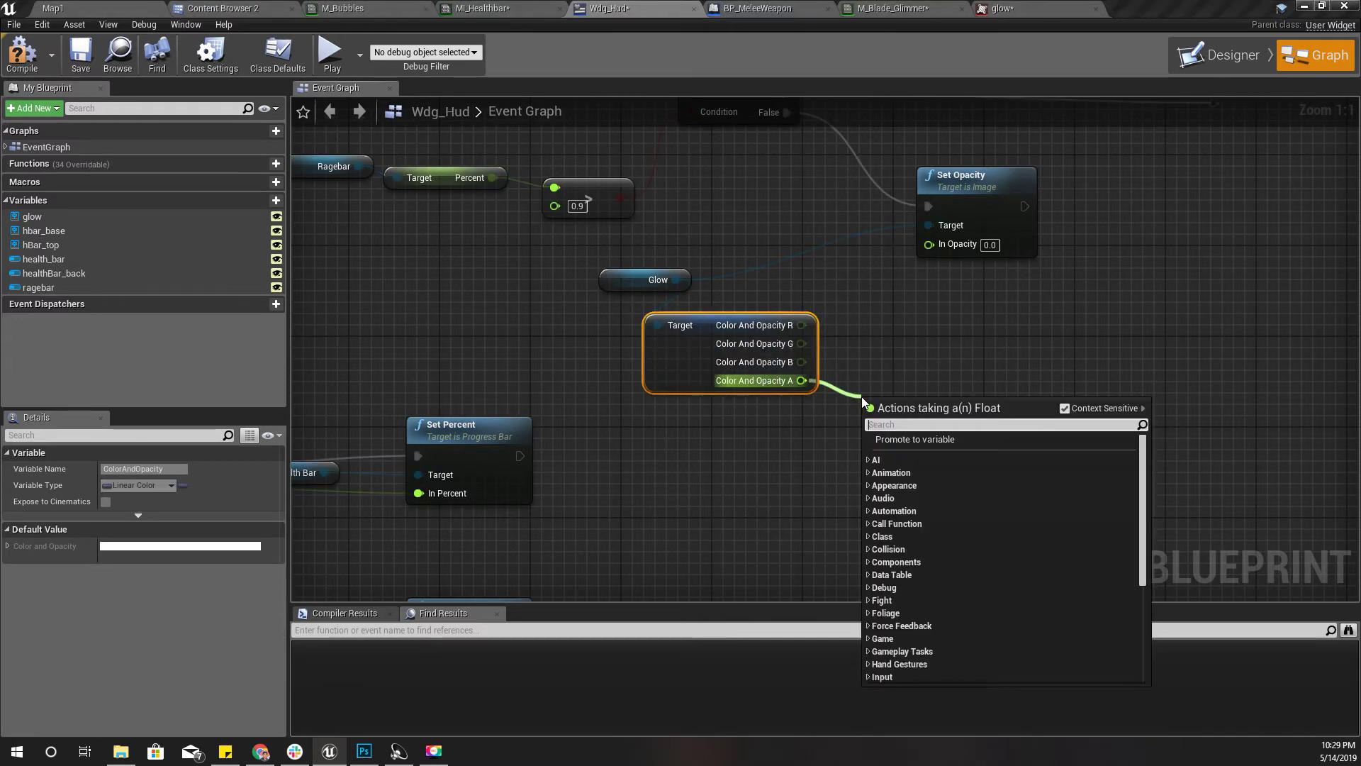
{"action": "type", "text": "lerp"}
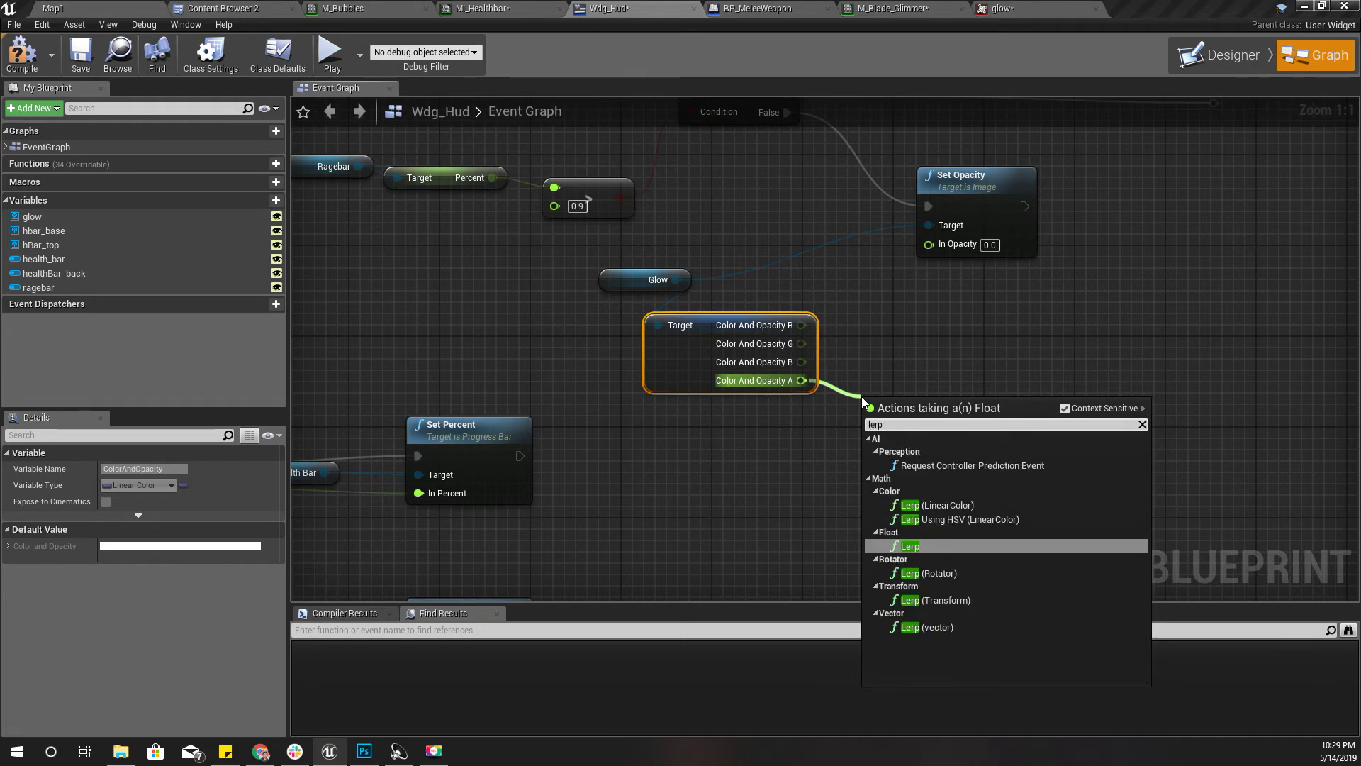
{"action": "key", "text": "Return"}
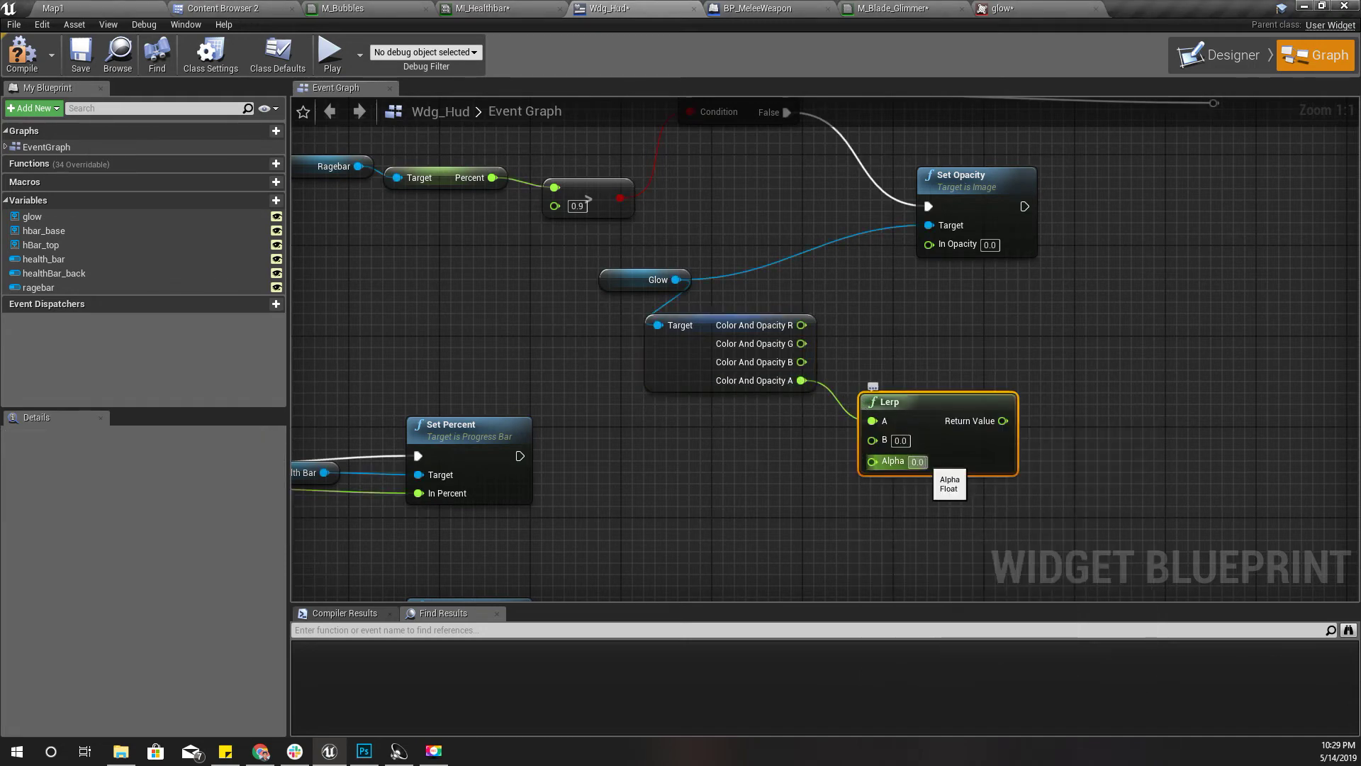
{"action": "left_click", "coordinate": [919, 461]}
{"action": "key", "text": "BackSpace"}
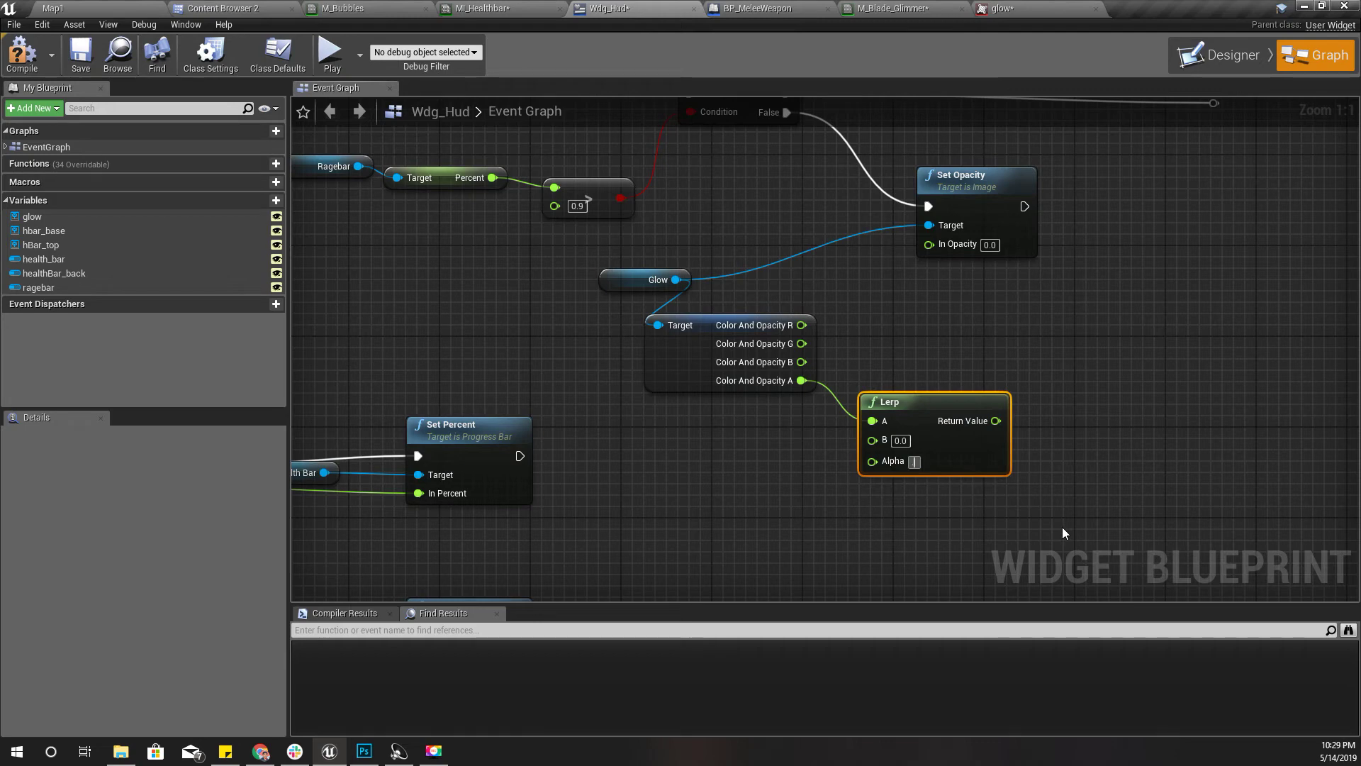
{"action": "type", "text": ".05"}
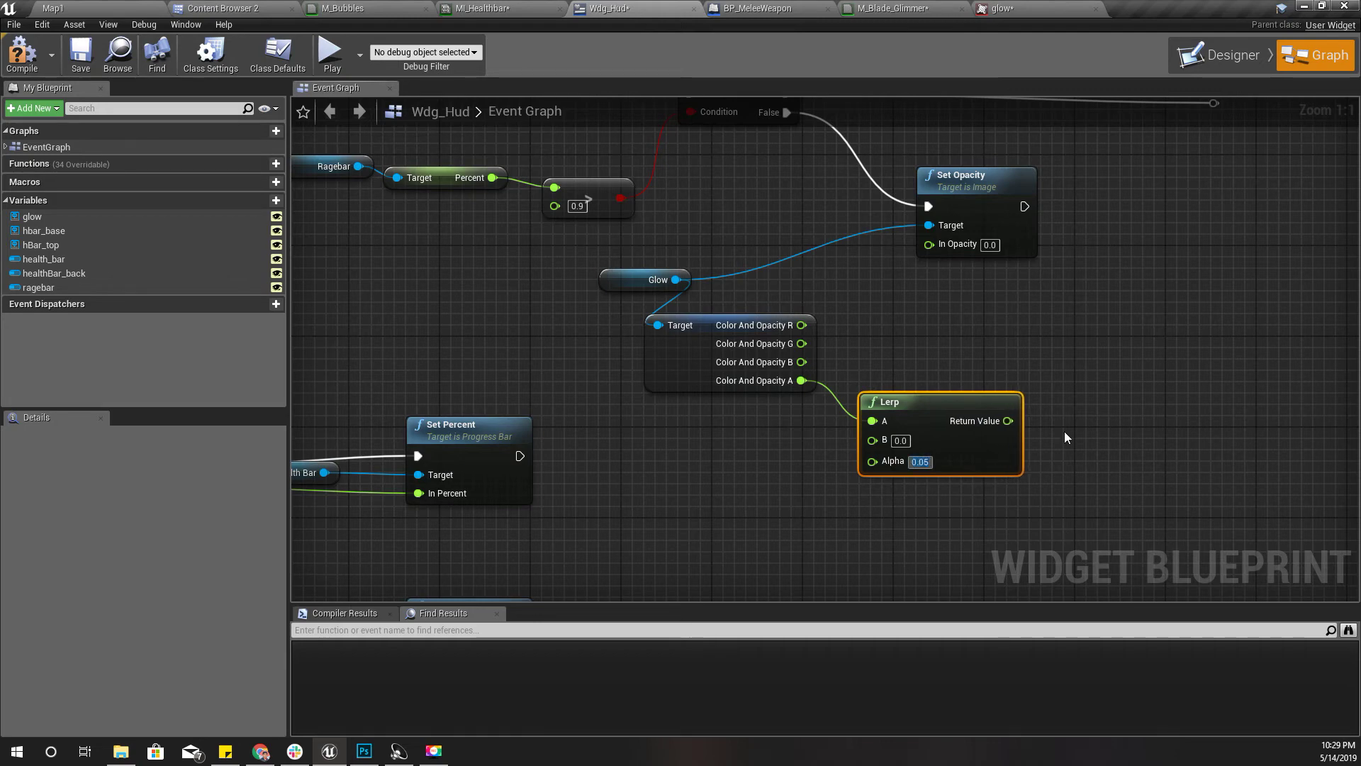
{"action": "left_click_drag", "start_coordinate": [1007, 421], "coordinate": [929, 244]}
{"action": "right_click_drag", "start_coordinate": [1077, 310], "coordinate": [1030, 351]}
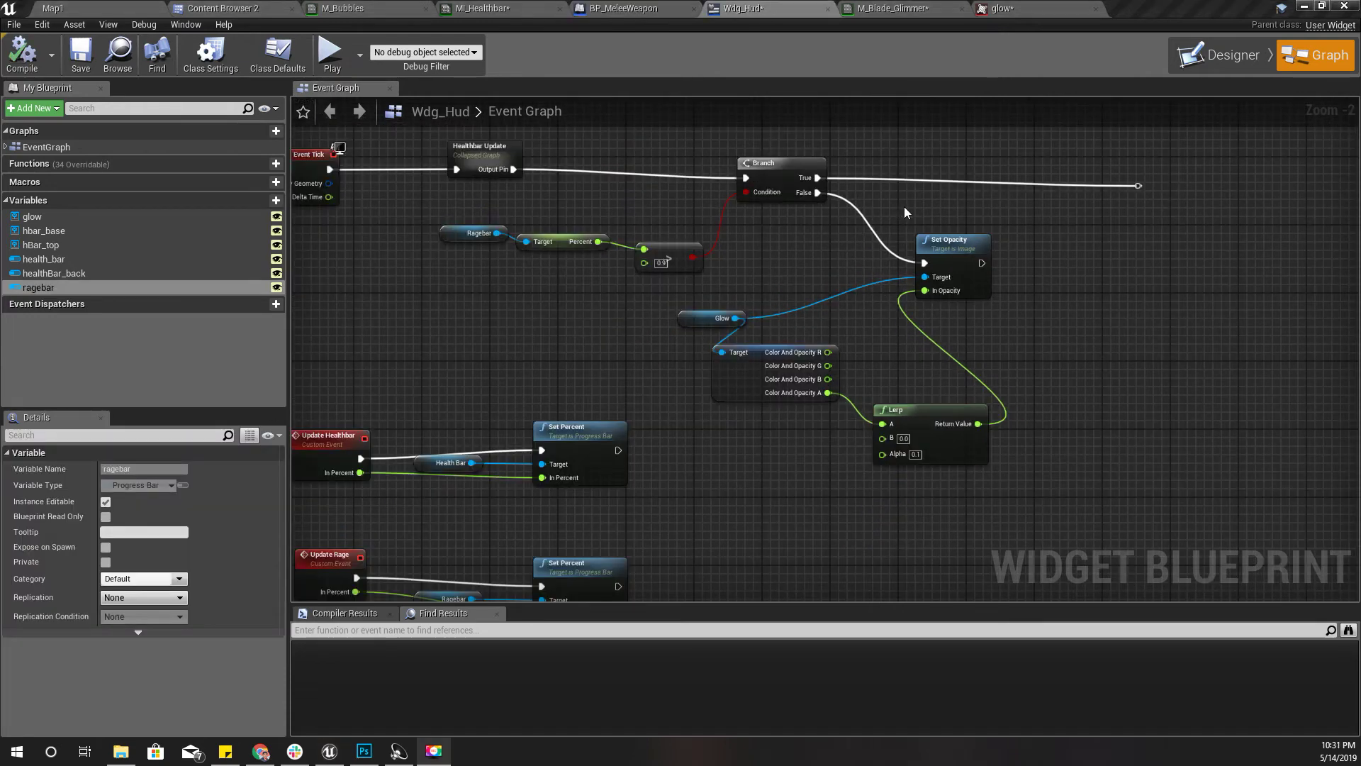
Step: Duplicate Set Opacity, targeting Glow and running from the Branch's True output
{"action": "right_click_drag", "start_coordinate": [905, 211], "coordinate": [848, 340]}
{"action": "left_click", "coordinate": [906, 369]}
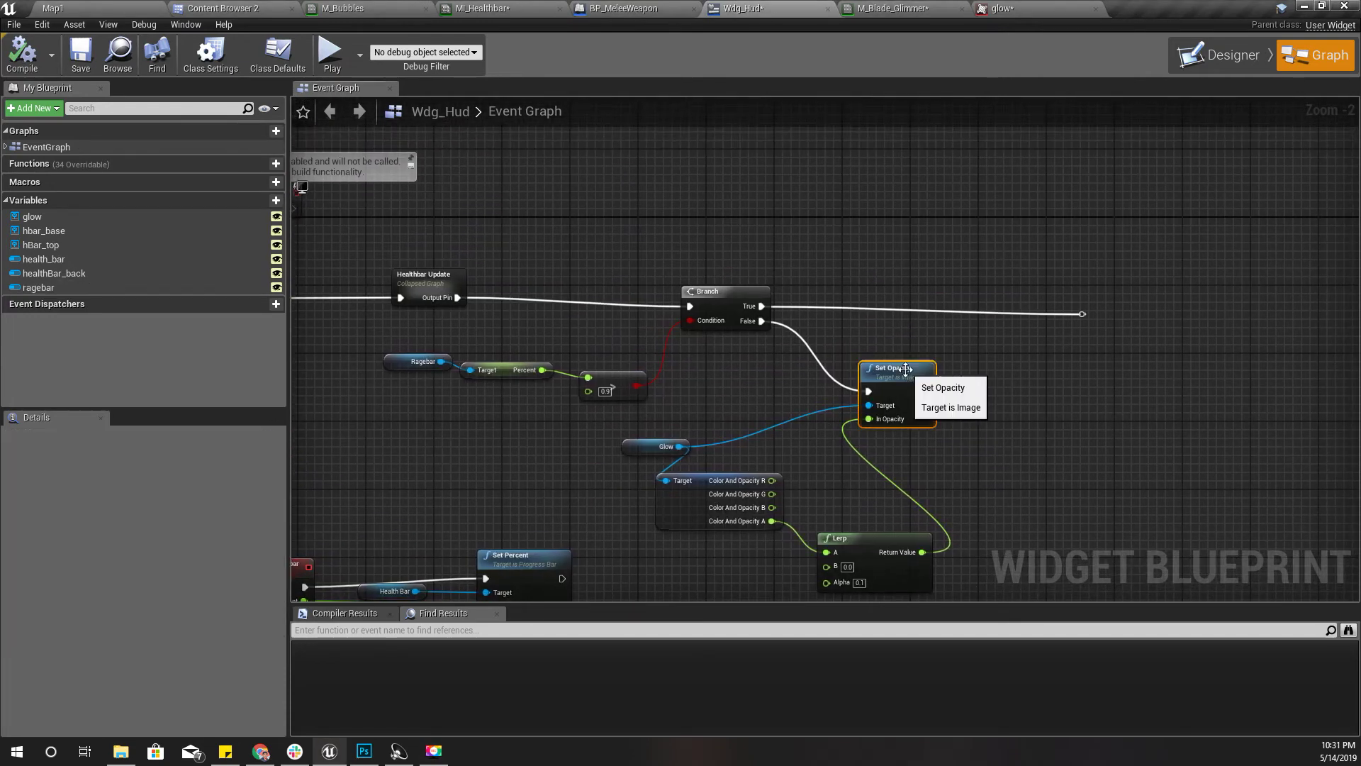
{"action": "key", "text": "ctrl+c"}
{"action": "key", "text": "ctrl+v"}
{"action": "left_click_drag", "start_coordinate": [985, 202], "coordinate": [977, 229]}
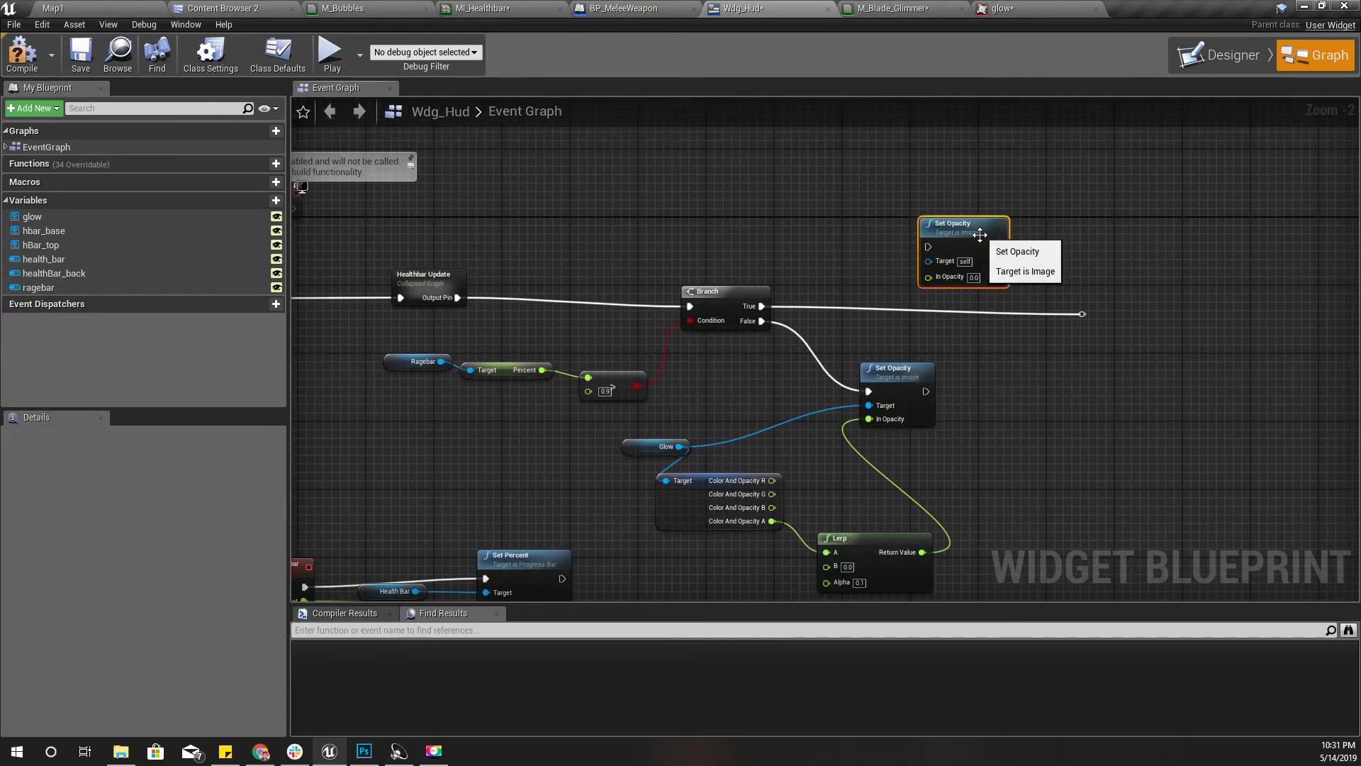
{"action": "left_click_drag", "start_coordinate": [680, 446], "coordinate": [929, 261]}
{"action": "left_click_drag", "start_coordinate": [759, 307], "coordinate": [931, 248]}
Step: Arrange the two Set Opacity nodes and edit the top node's In Opacity value
{"action": "right_click_drag", "start_coordinate": [1021, 343], "coordinate": [823, 321]}
{"action": "scroll", "coordinate": [822, 323], "scroll_direction": "up", "scroll_amount": 2}
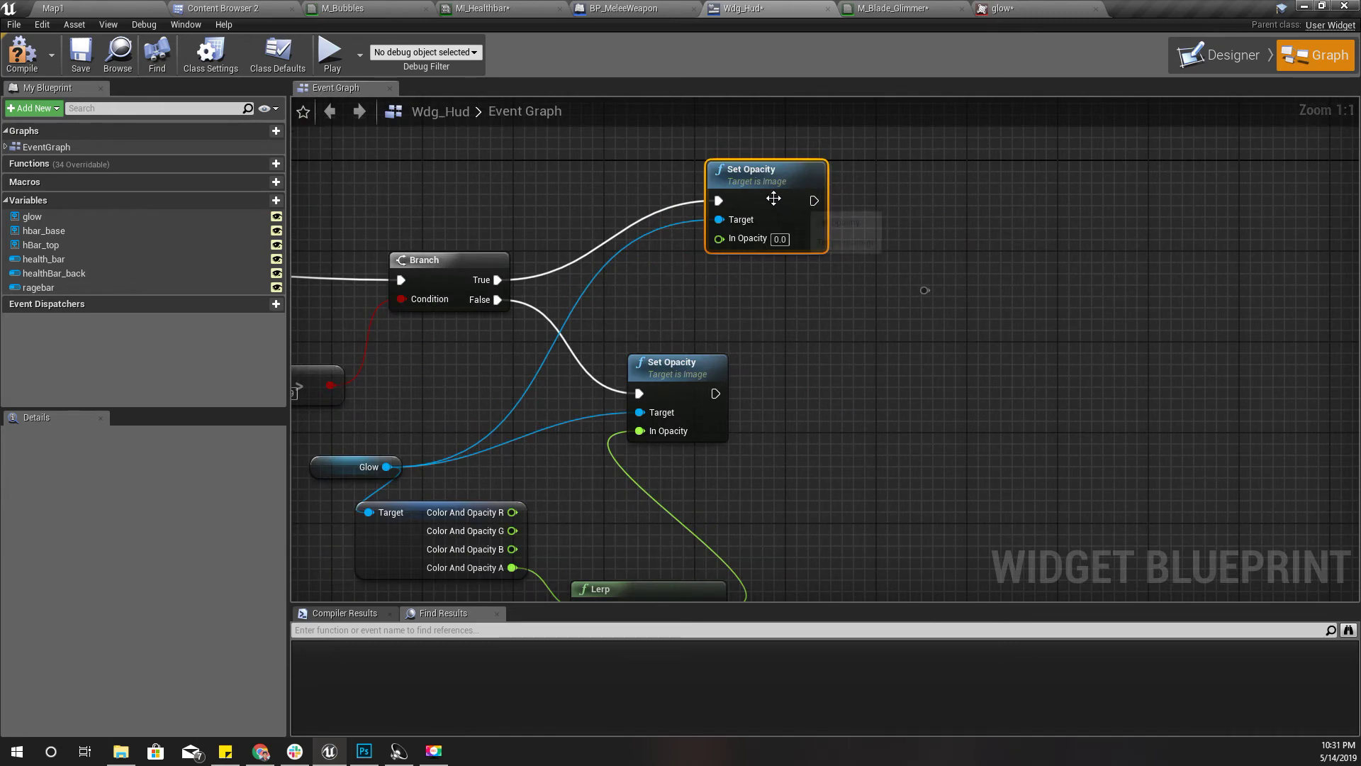
{"action": "left_click_drag", "start_coordinate": [760, 180], "coordinate": [793, 193]}
{"action": "left_click_drag", "start_coordinate": [674, 366], "coordinate": [761, 441]}
{"action": "right_click_drag", "start_coordinate": [742, 360], "coordinate": [828, 434]}
{"action": "left_click", "coordinate": [900, 323]}
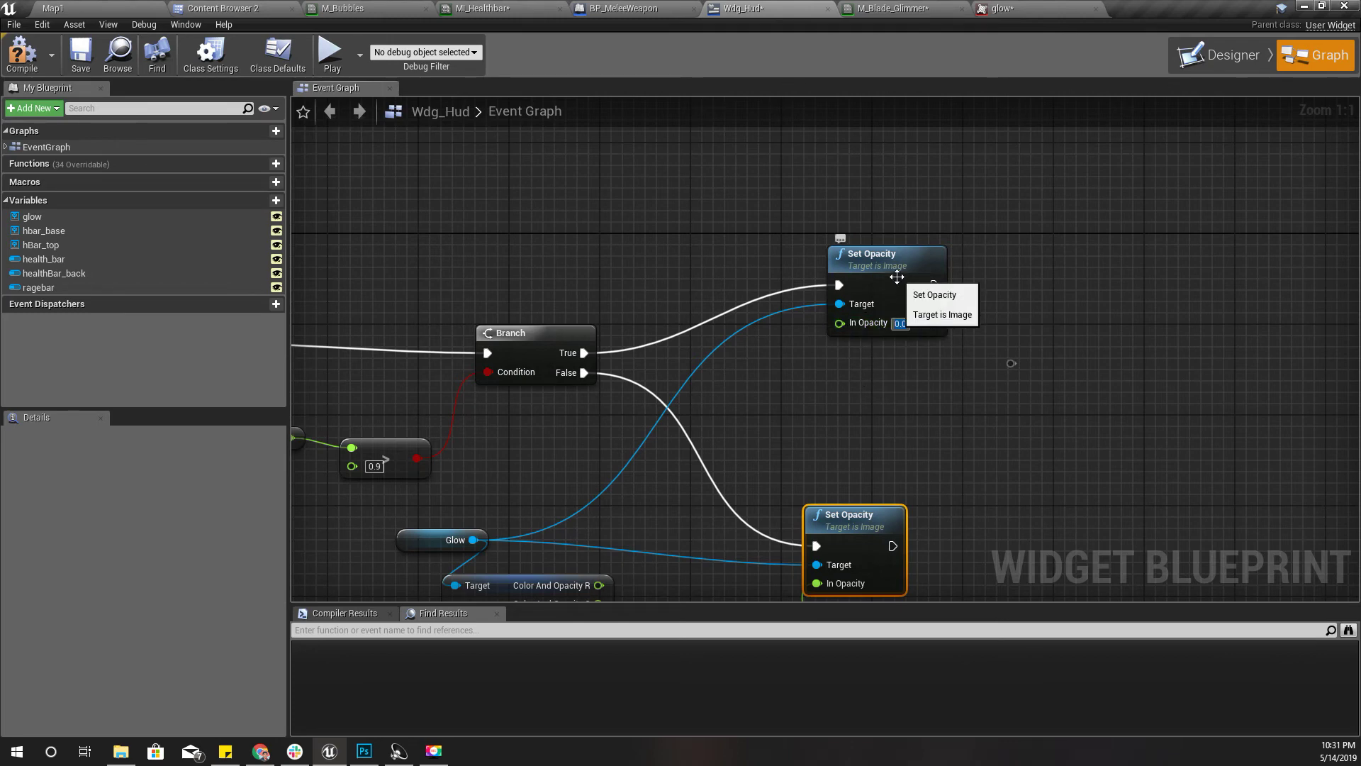
{"action": "right_click_drag", "start_coordinate": [626, 256], "coordinate": [708, 274]}
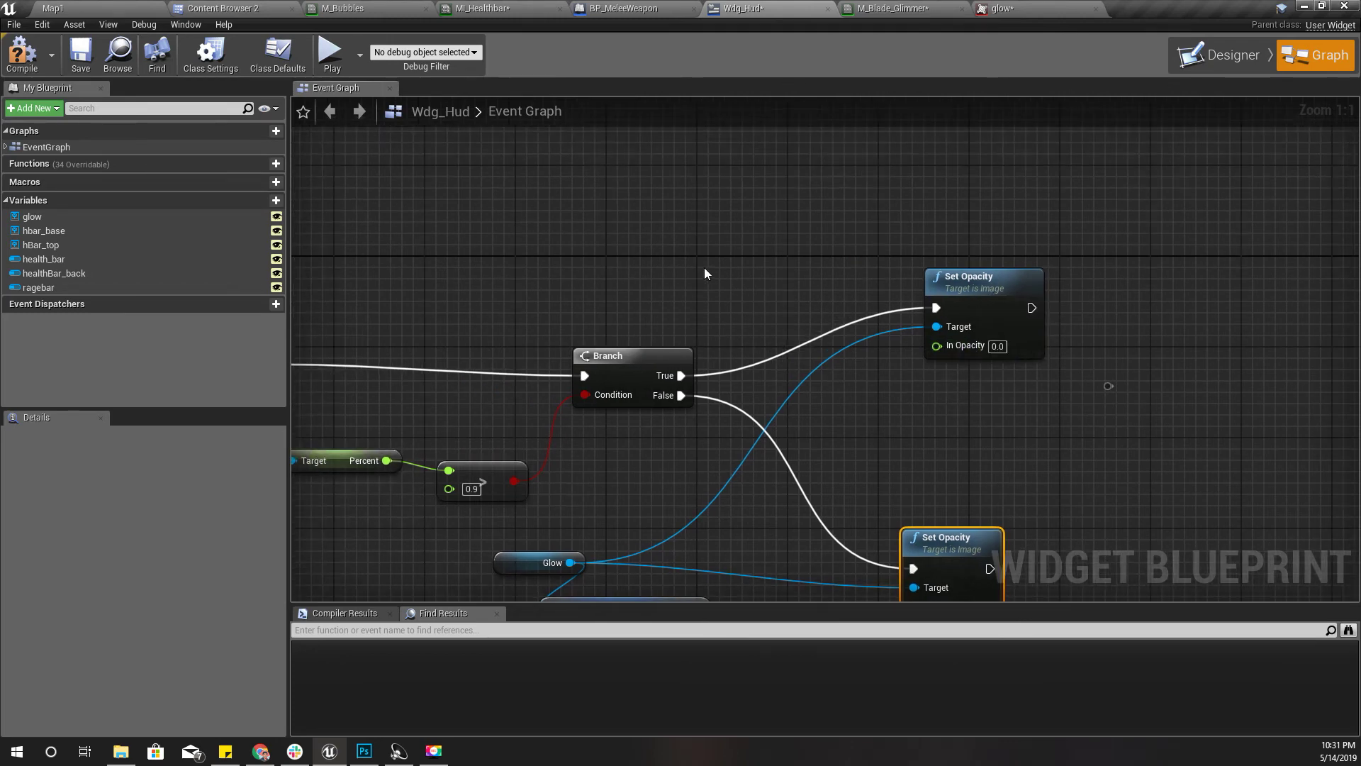
Step: Add Get Time Seconds feeding a SINd node, wired into the True-branch In Opacity
{"action": "right_click", "coordinate": [704, 270]}
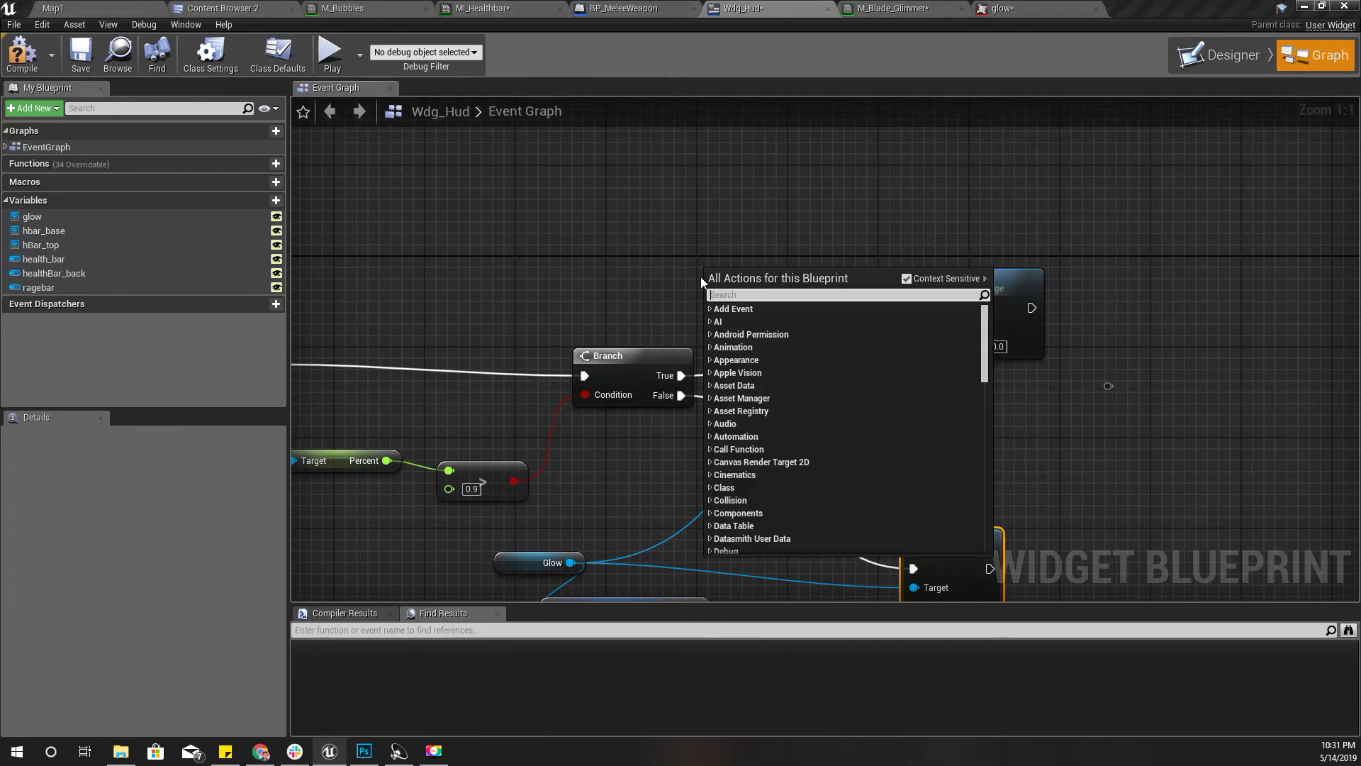
{"action": "type", "text": "get time"}
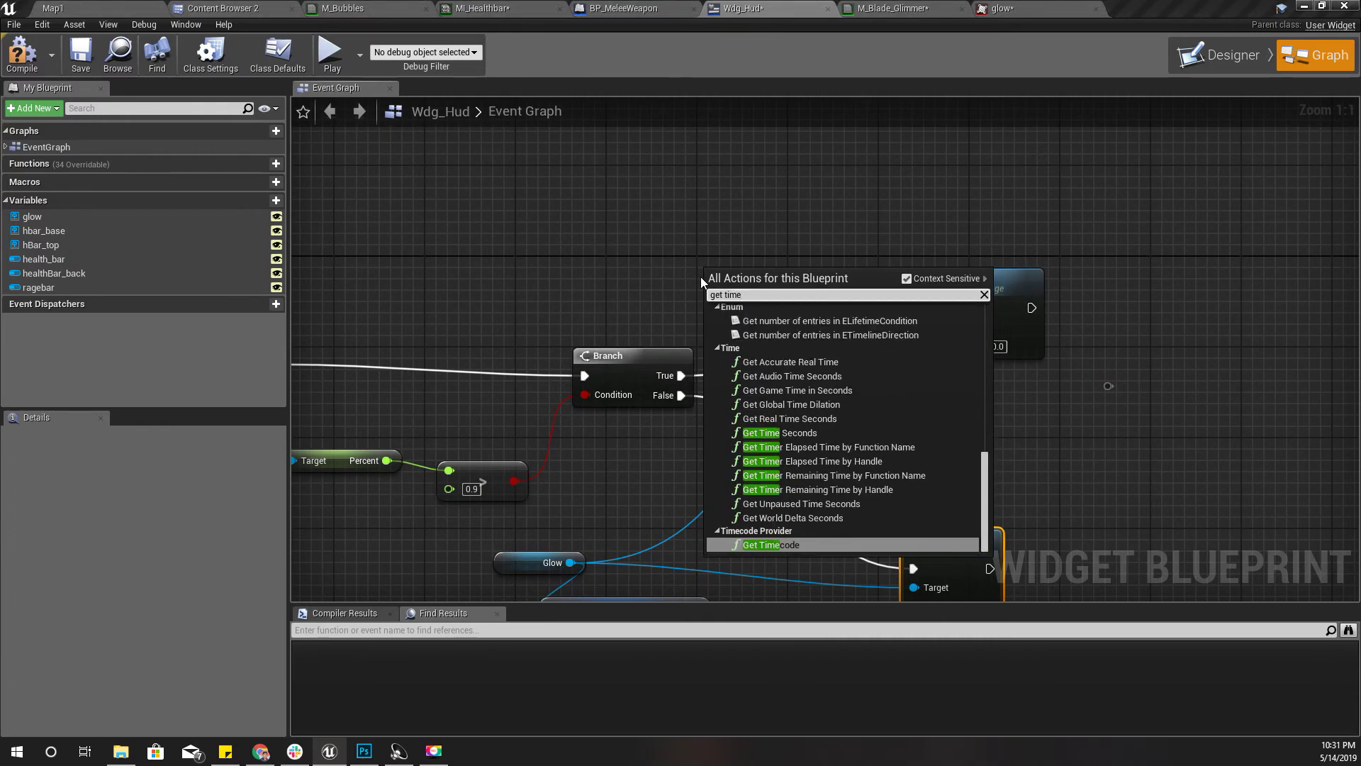
{"action": "left_click", "coordinate": [787, 433]}
{"action": "left_click_drag", "start_coordinate": [738, 287], "coordinate": [724, 260]}
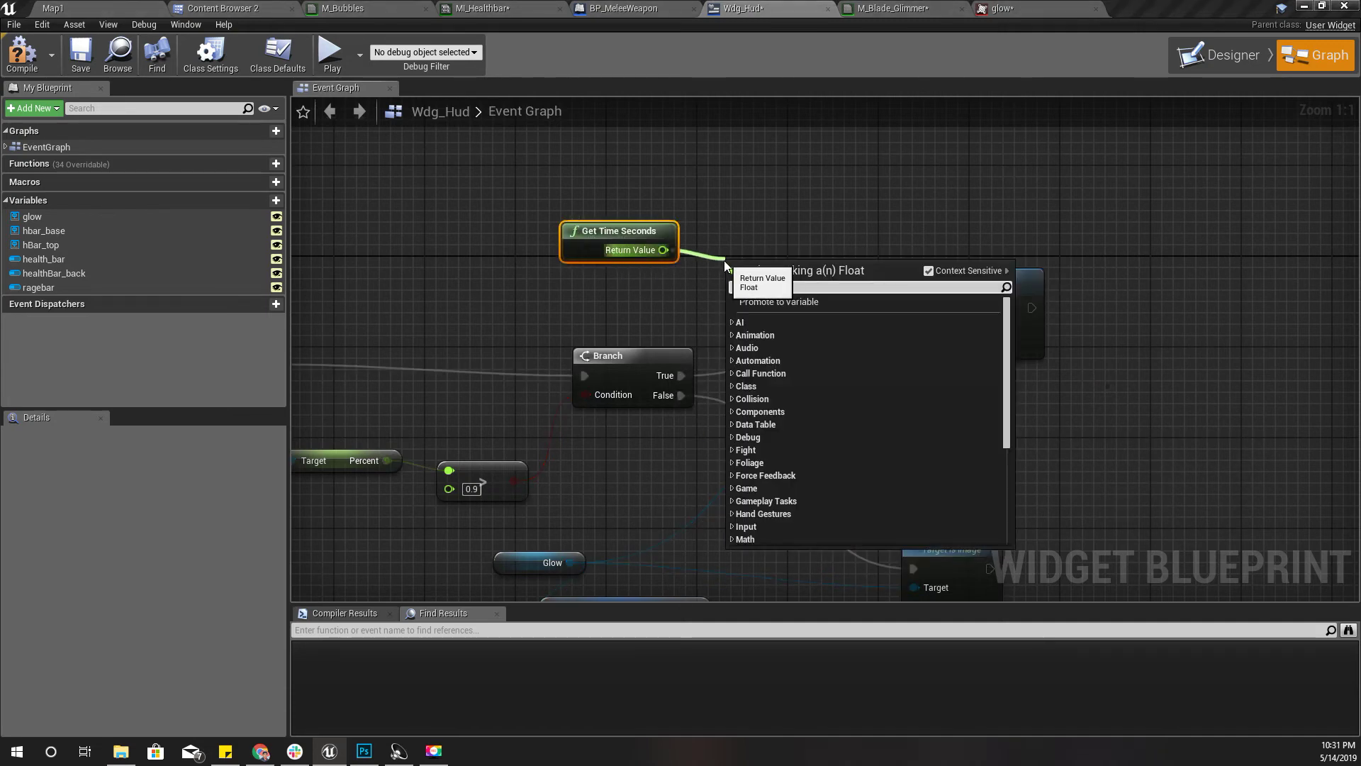
{"action": "type", "text": "sin"}
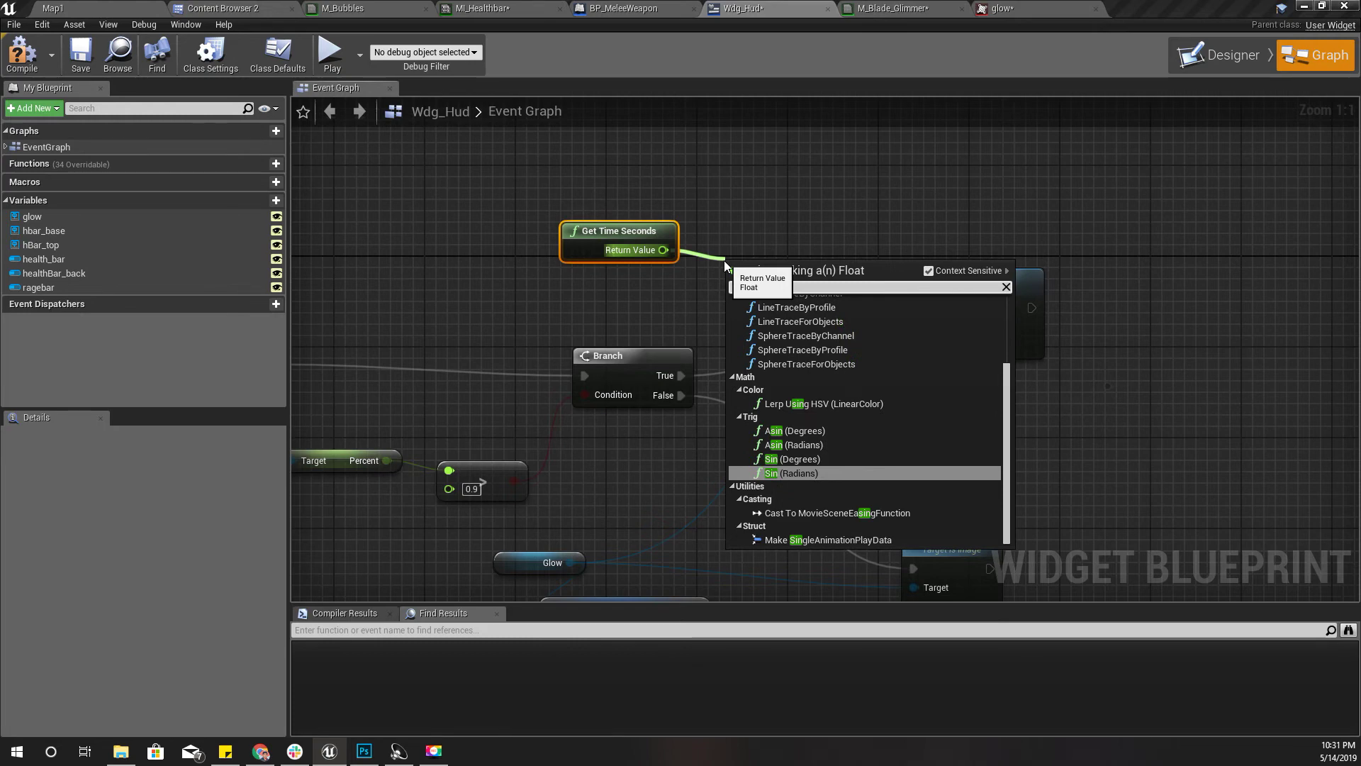
{"action": "key", "text": "Up"}
{"action": "key", "text": "Return"}
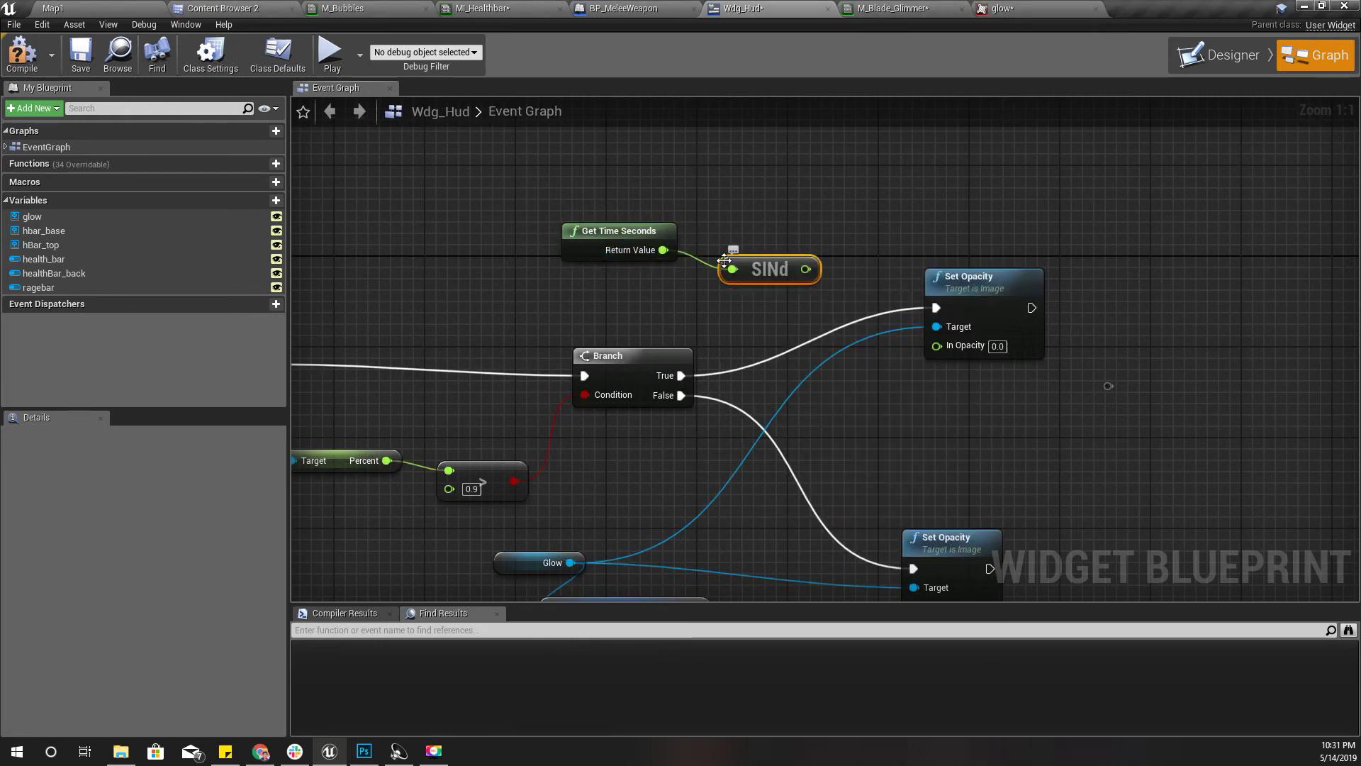
{"action": "left_click_drag", "start_coordinate": [806, 269], "coordinate": [938, 346]}
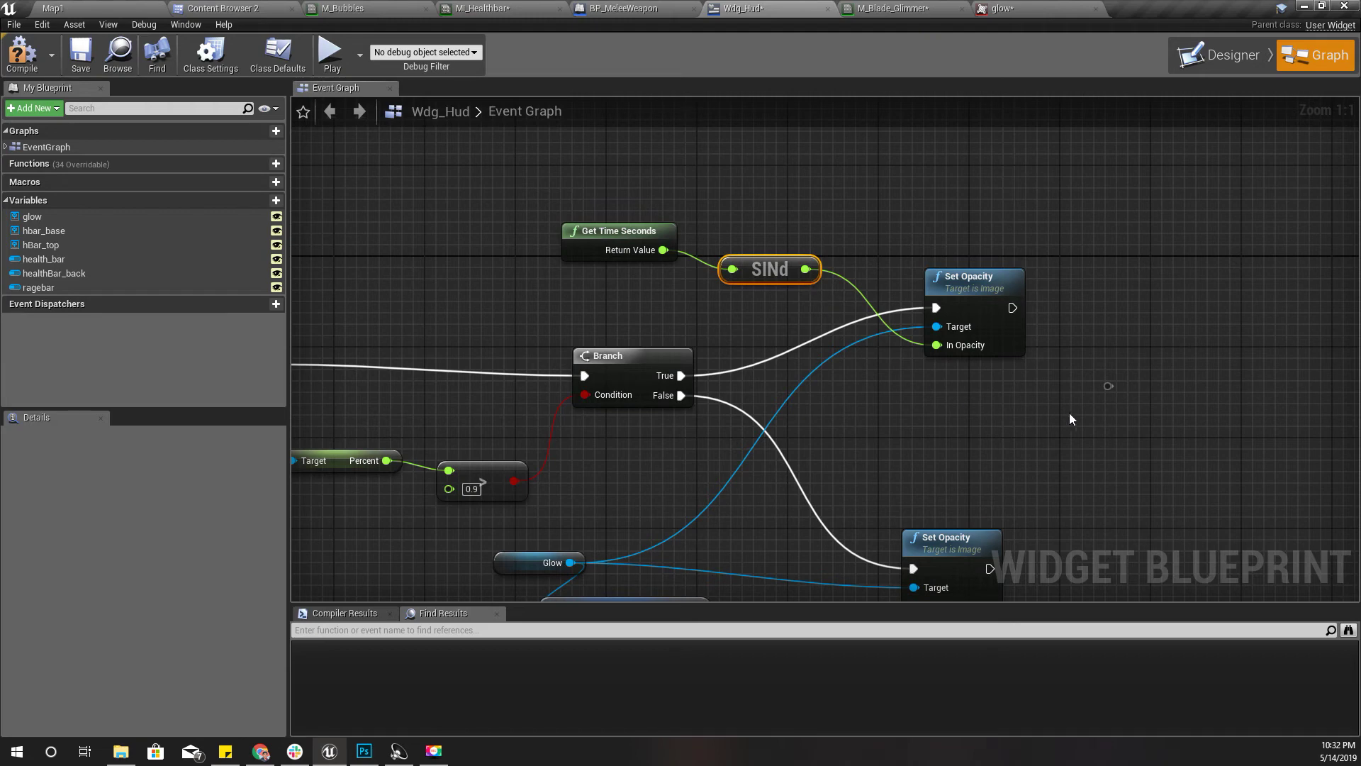
{"action": "left_click", "coordinate": [38, 287]}
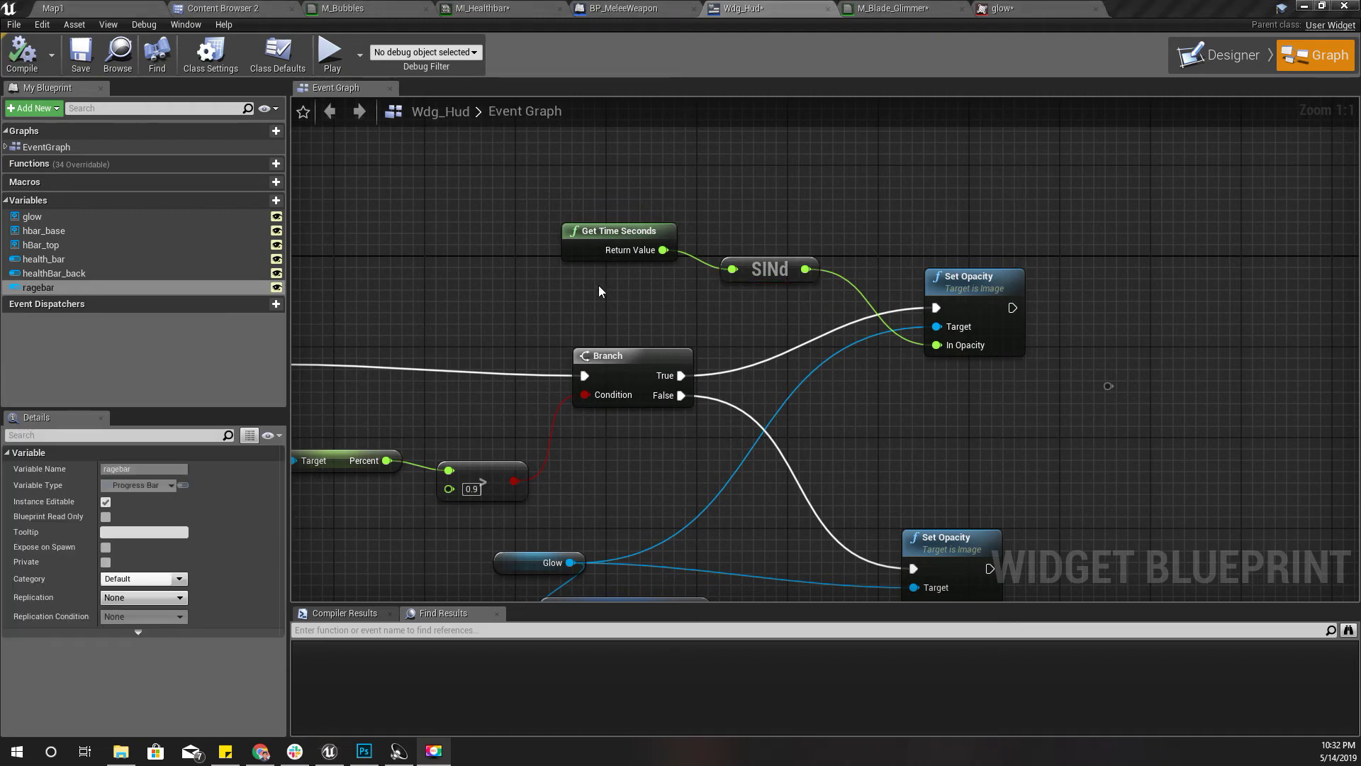
{"action": "left_click_drag", "start_coordinate": [610, 245], "coordinate": [651, 282]}
Step: Insert a float * float multiplier of 30.0 between Get Time Seconds and SINd, then return to Map1
{"action": "type", "text": "*"}
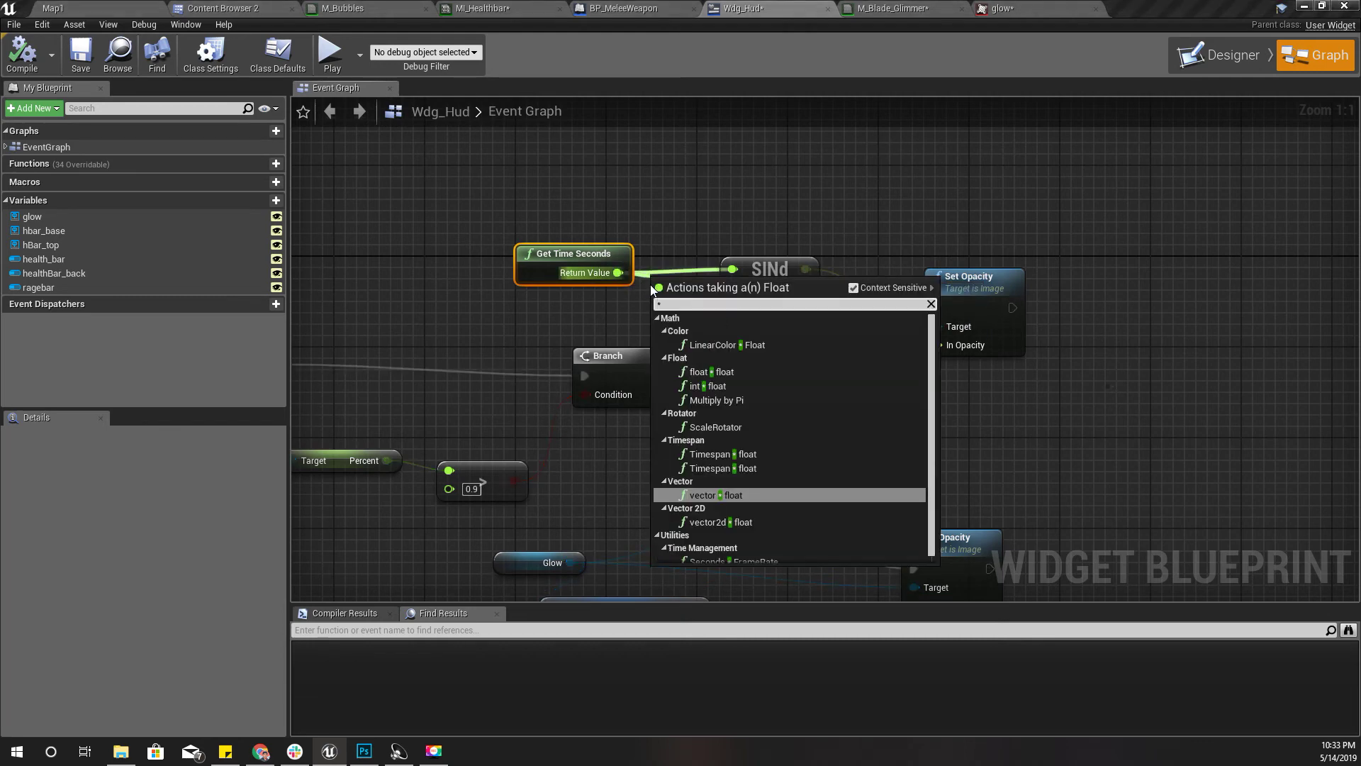
{"action": "key", "text": "Up"}
{"action": "key", "text": "Up"}
{"action": "key", "text": "Up"}
{"action": "key", "text": "Up"}
{"action": "key", "text": "Up"}
{"action": "key", "text": "Up"}
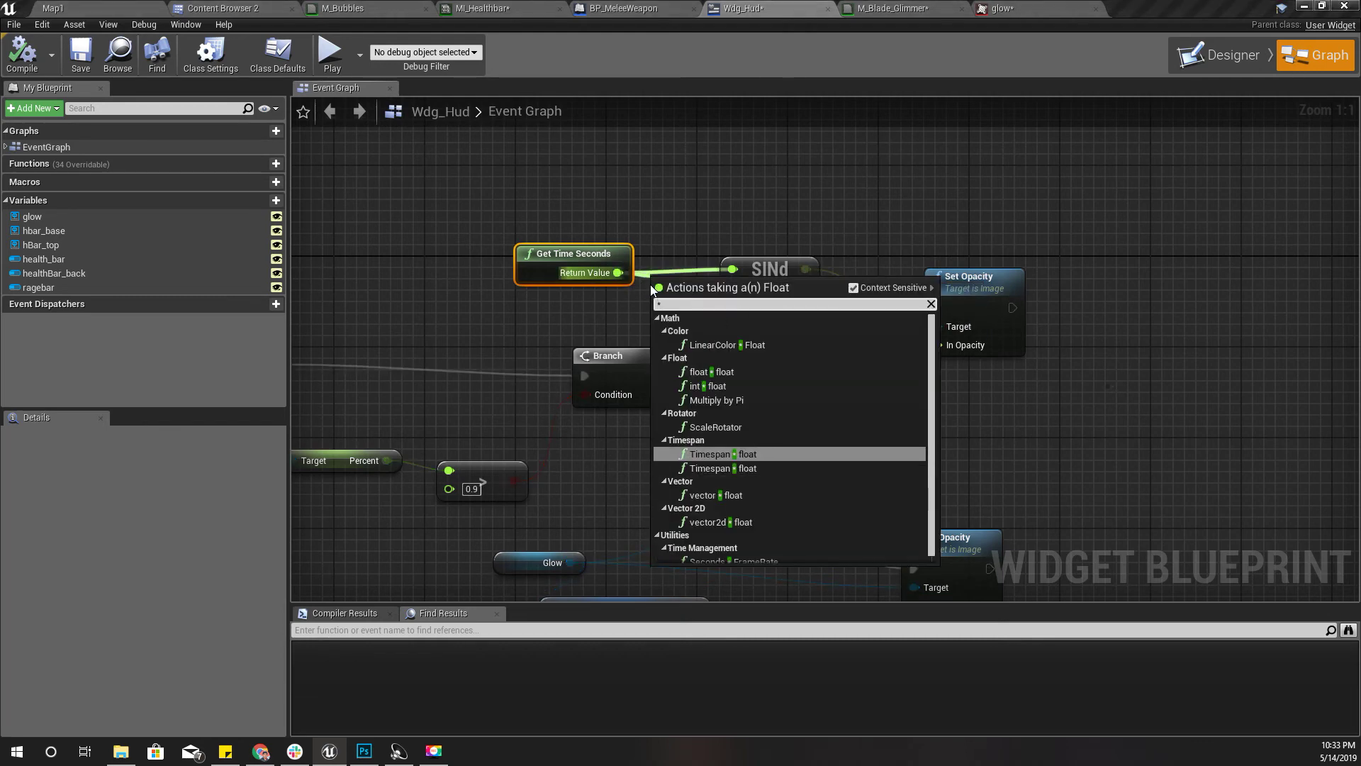
{"action": "key", "text": "Return"}
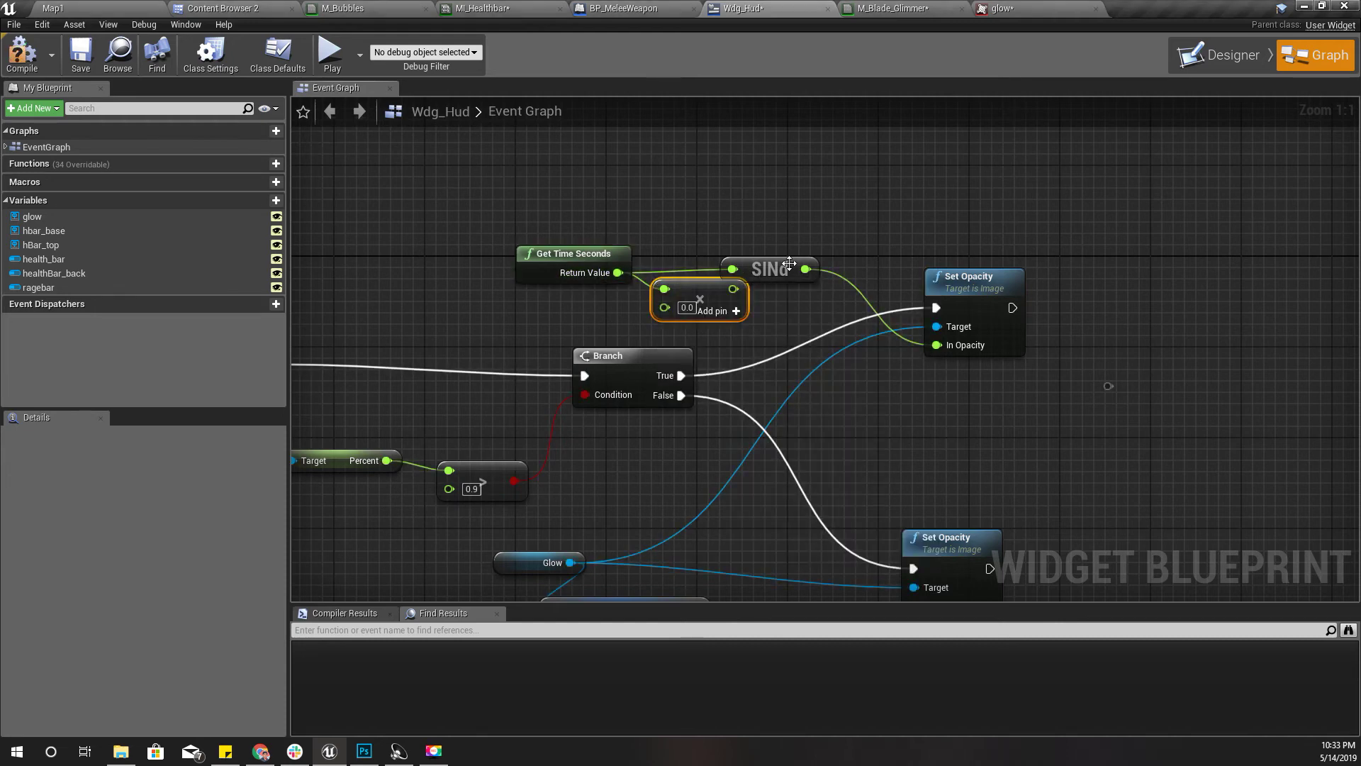
{"action": "left_click_drag", "start_coordinate": [794, 268], "coordinate": [838, 268]}
{"action": "left_click_drag", "start_coordinate": [734, 289], "coordinate": [790, 266]}
{"action": "right_click_drag", "start_coordinate": [691, 278], "coordinate": [677, 253]}
{"action": "left_click_drag", "start_coordinate": [677, 253], "coordinate": [687, 245]}
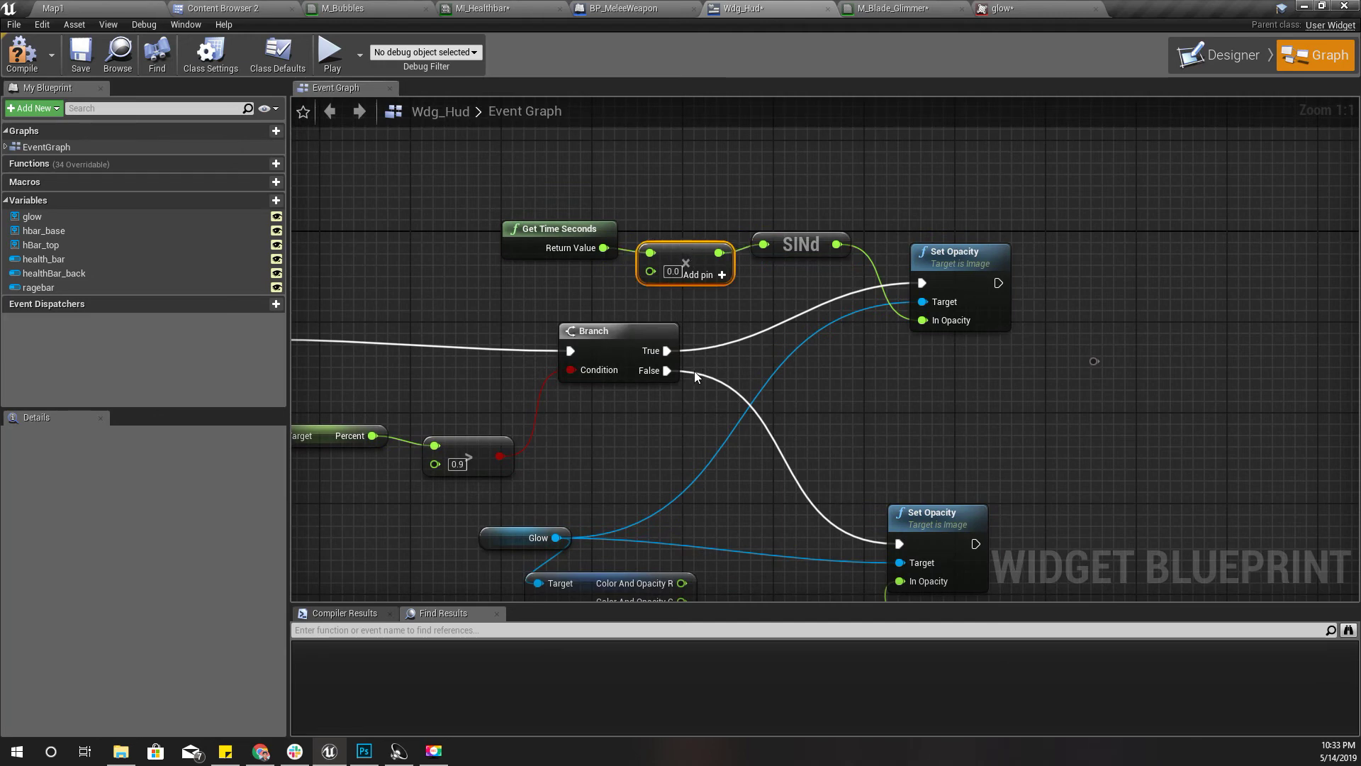
{"action": "left_click", "coordinate": [672, 272]}
{"action": "type", "text": "30.0"}
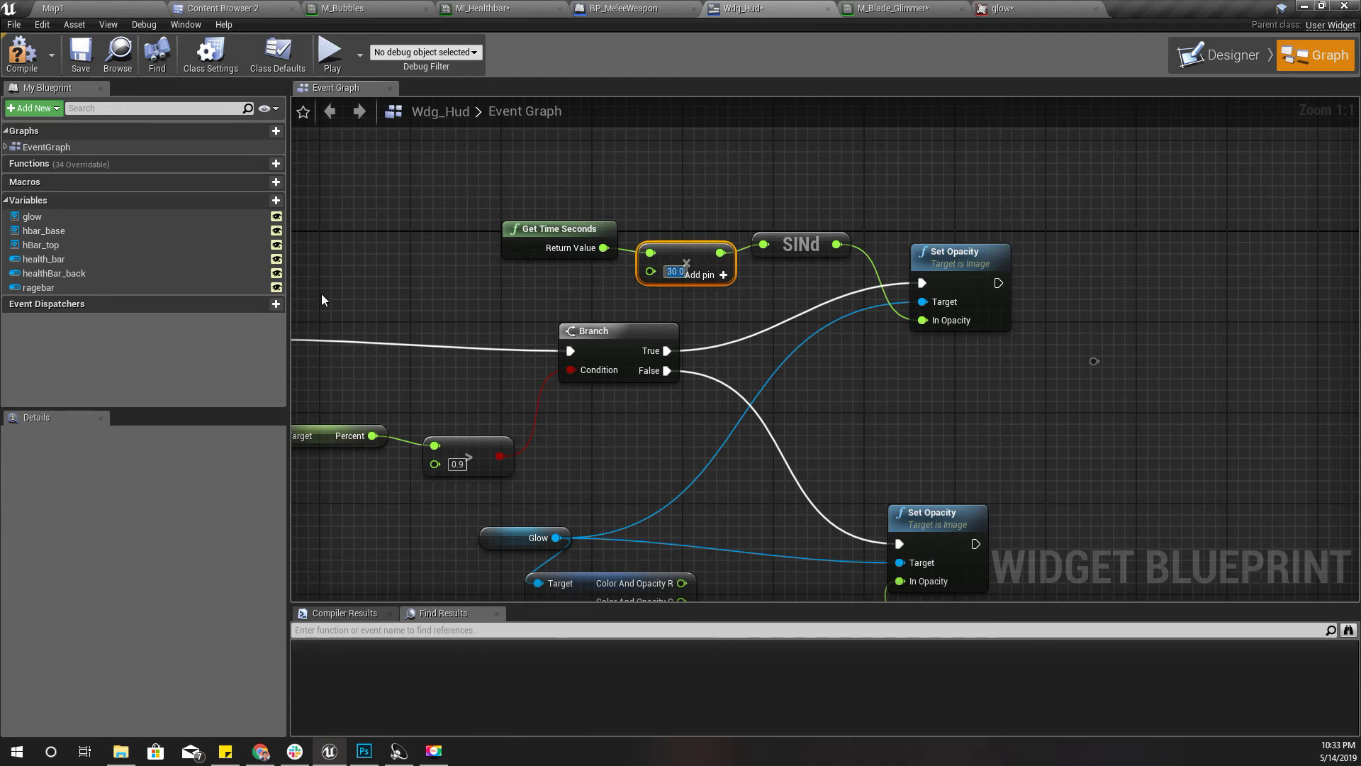
{"action": "key", "text": "Return"}
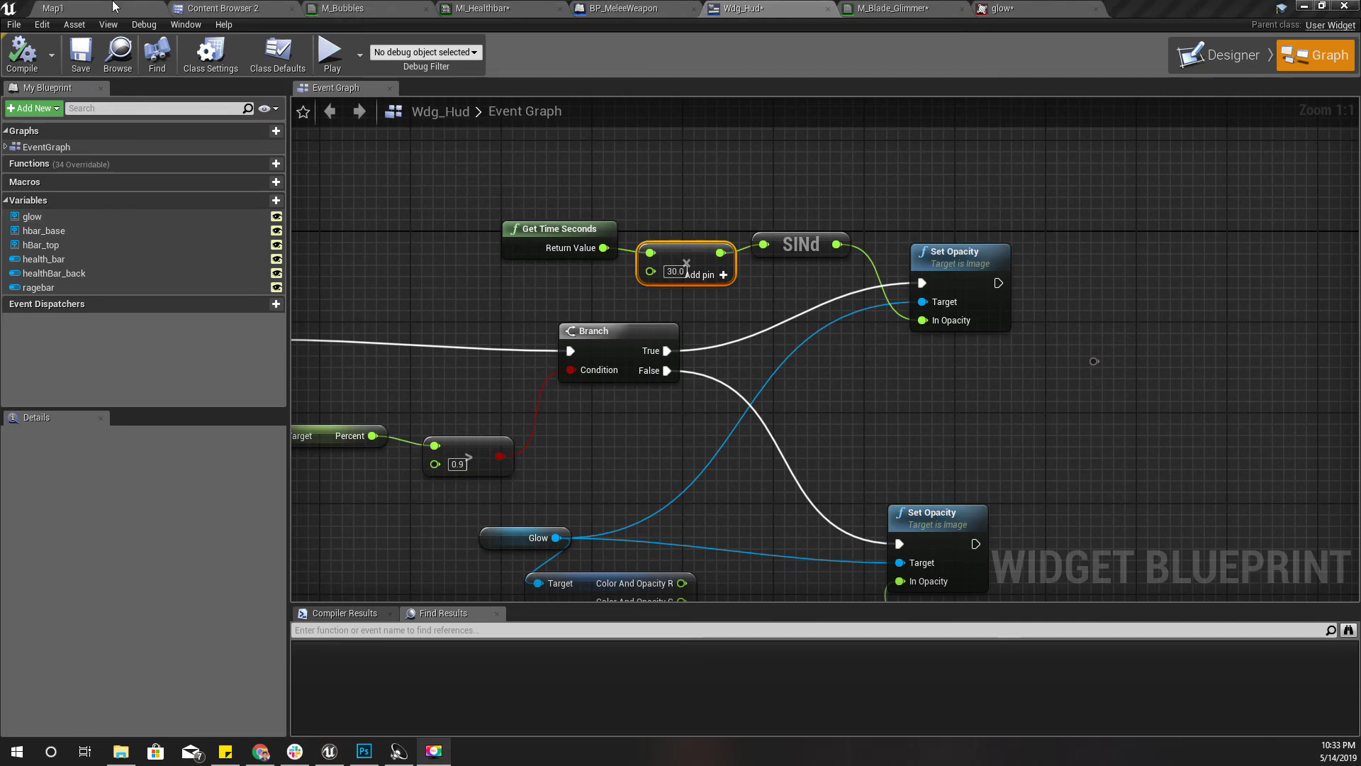
{"action": "left_click", "coordinate": [54, 8]}
Step: Play-test Map1 in fullscreen, walking forward to watch the HUD glow pulse, then return to Wdg_Hud
{"action": "left_click", "coordinate": [897, 8]}
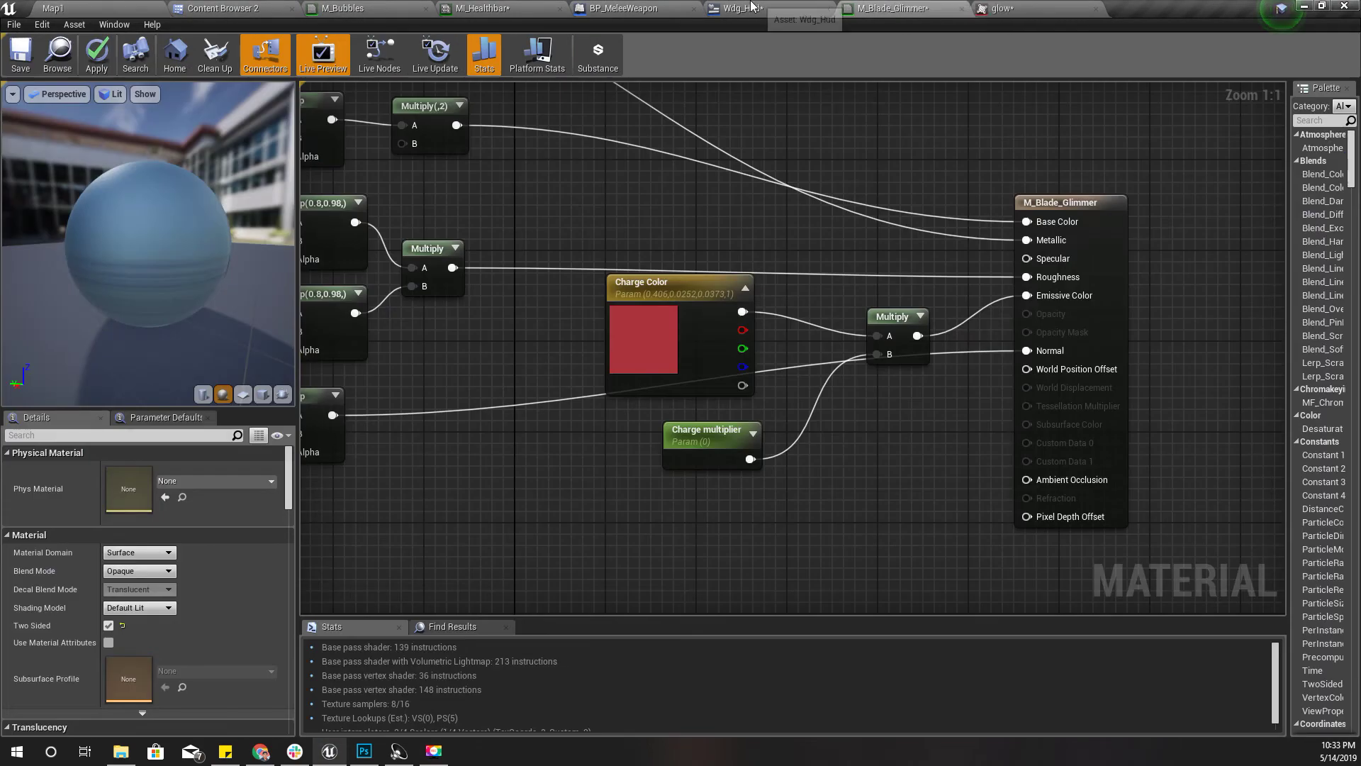
{"action": "left_click", "coordinate": [766, 8]}
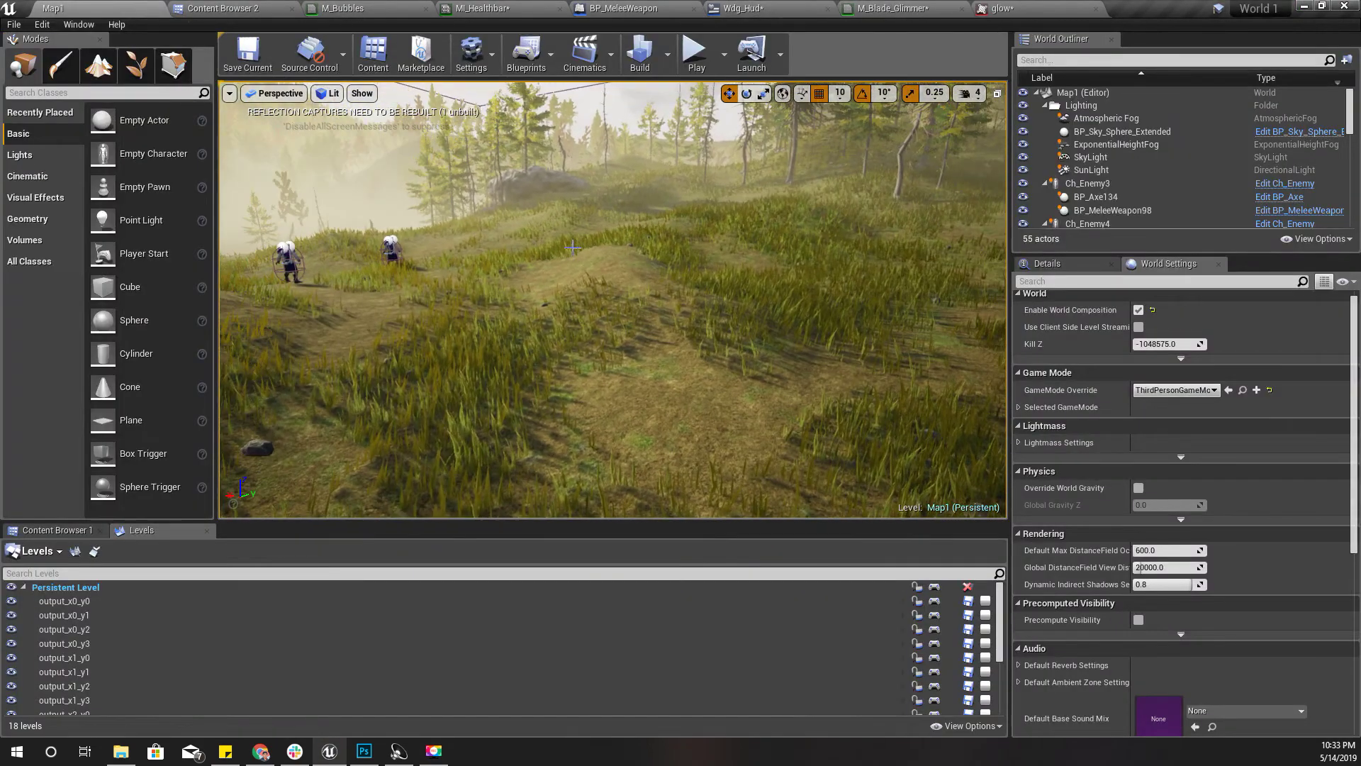
{"action": "key", "text": "F11"}
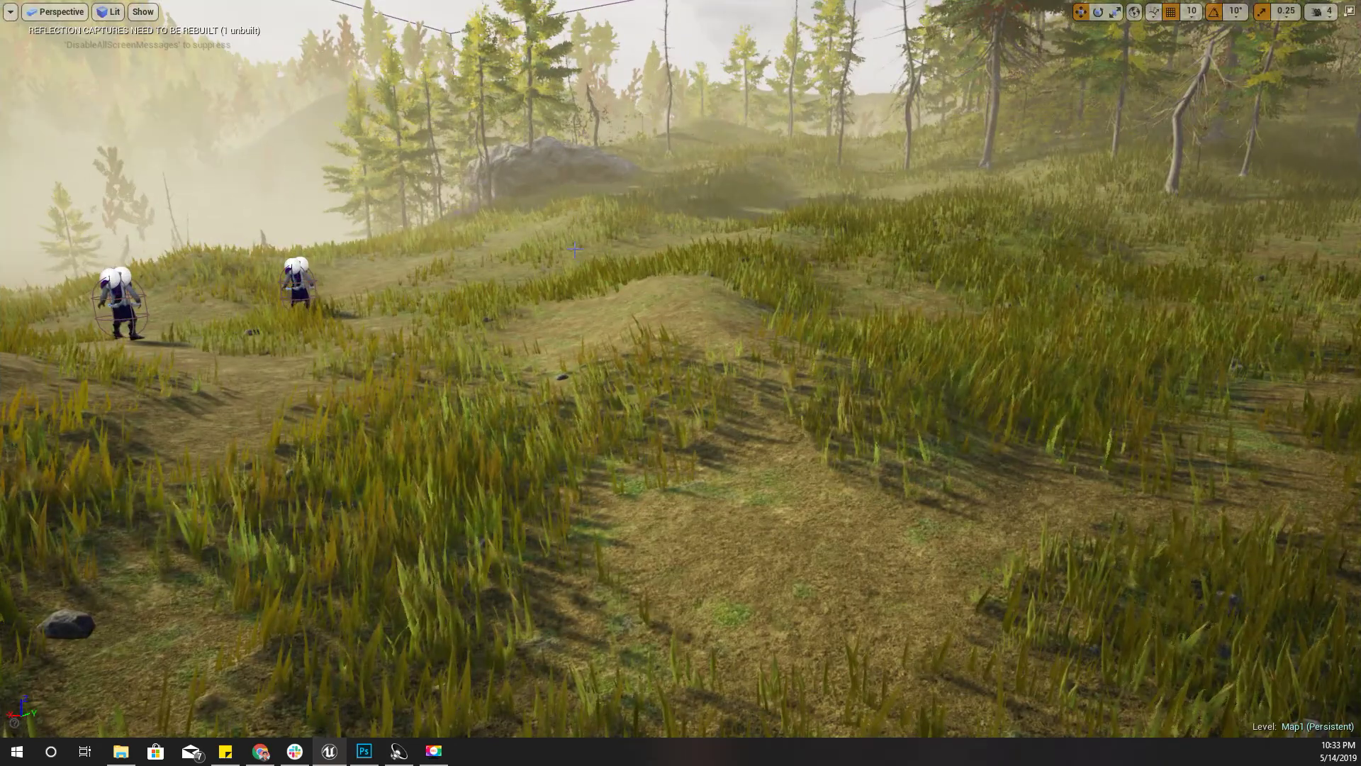
{"action": "key", "text": "alt+p"}
{"action": "key", "text": "w"}
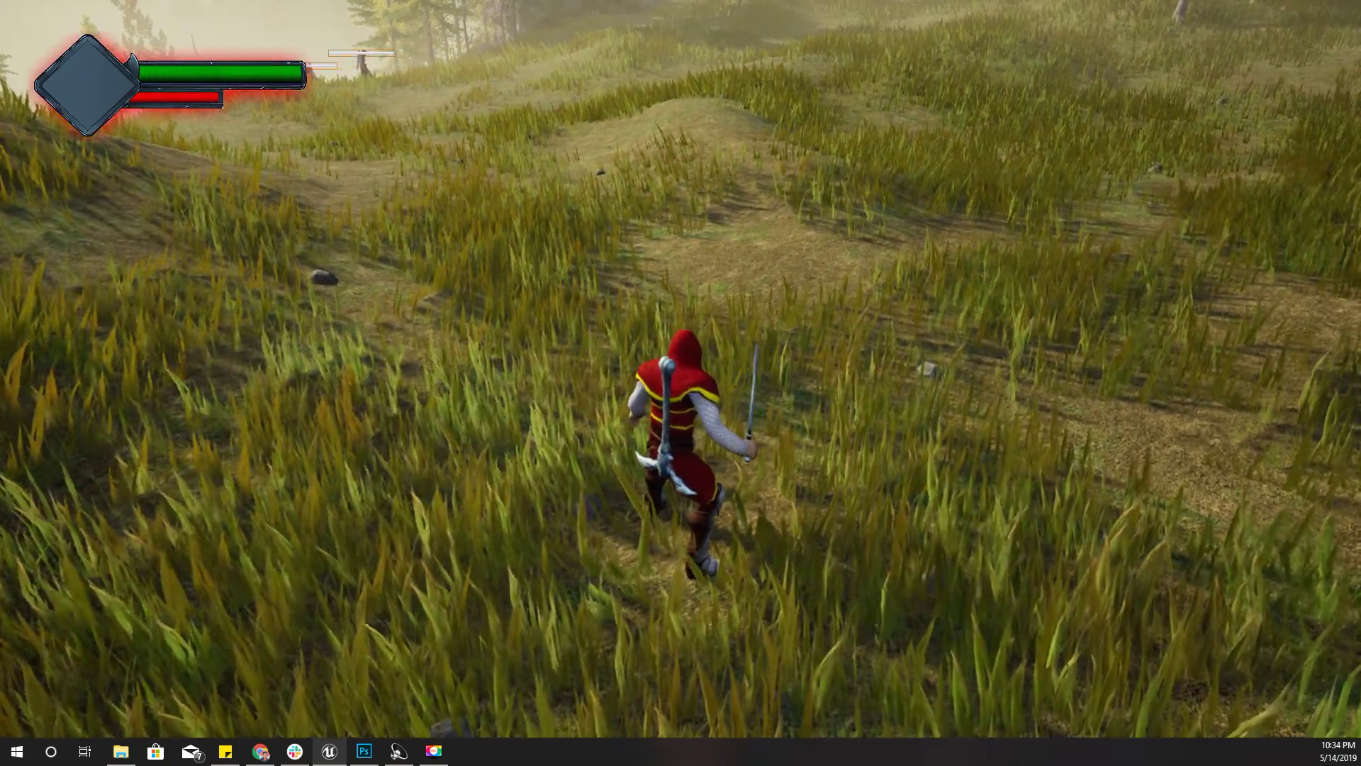
{"action": "key", "text": "Escape"}
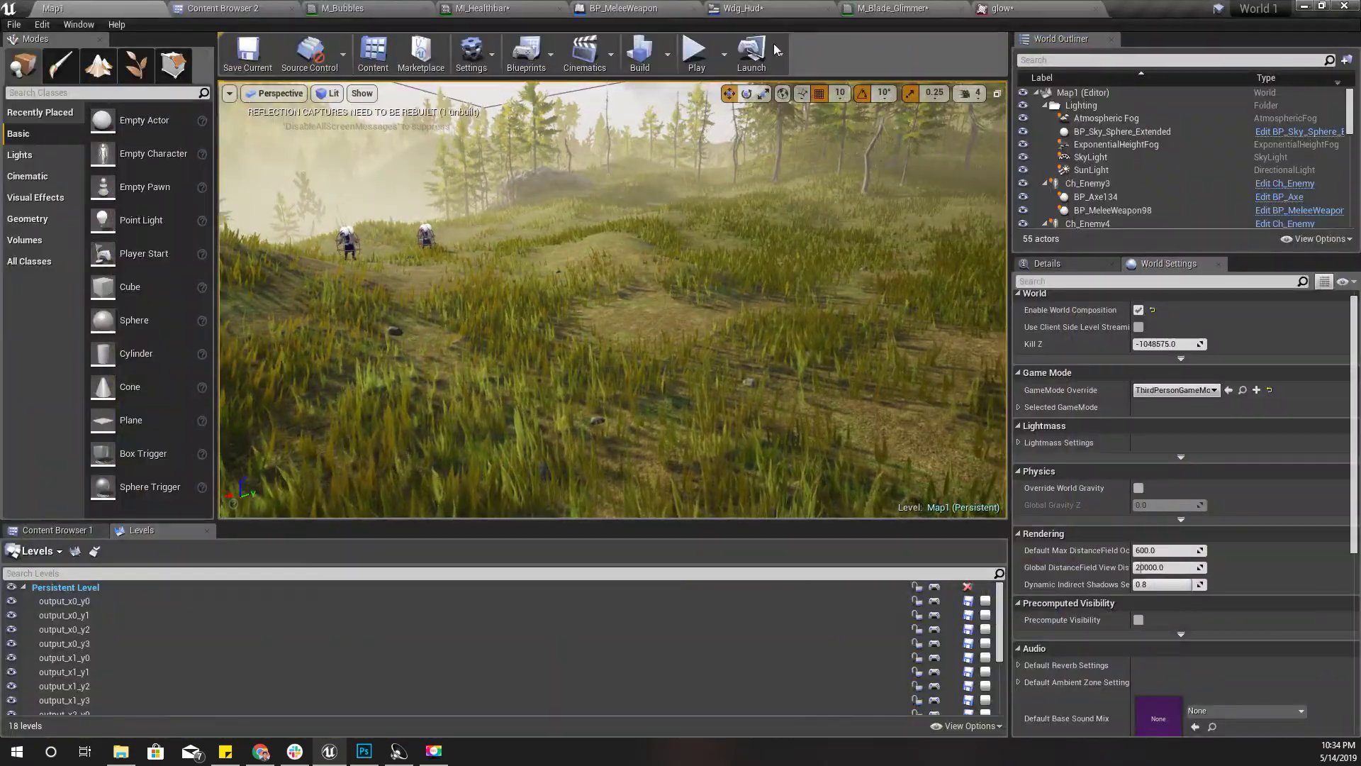
{"action": "left_click", "coordinate": [743, 8]}
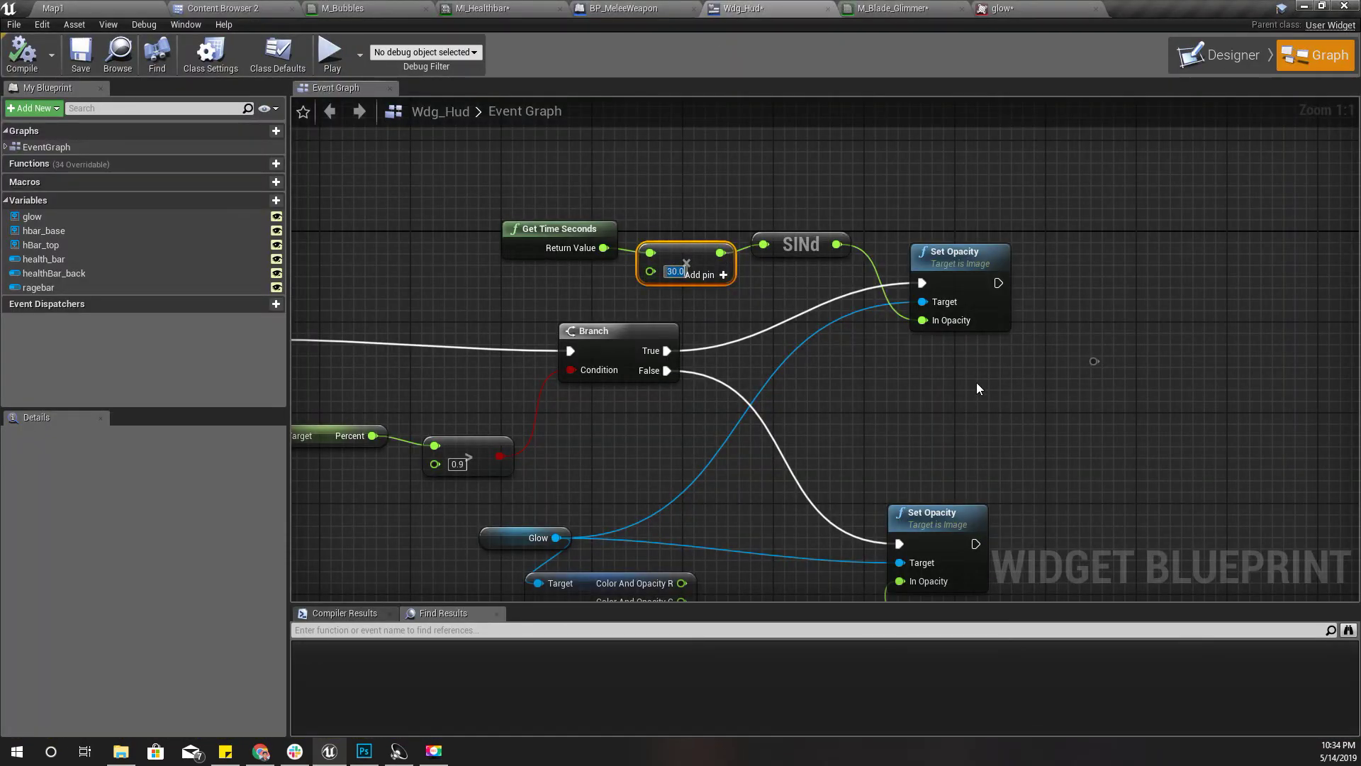
Step: Set the time multiplier to 90.0 and recompile the HUD widget
{"action": "type", "text": "90"}
{"action": "key", "text": "Return"}
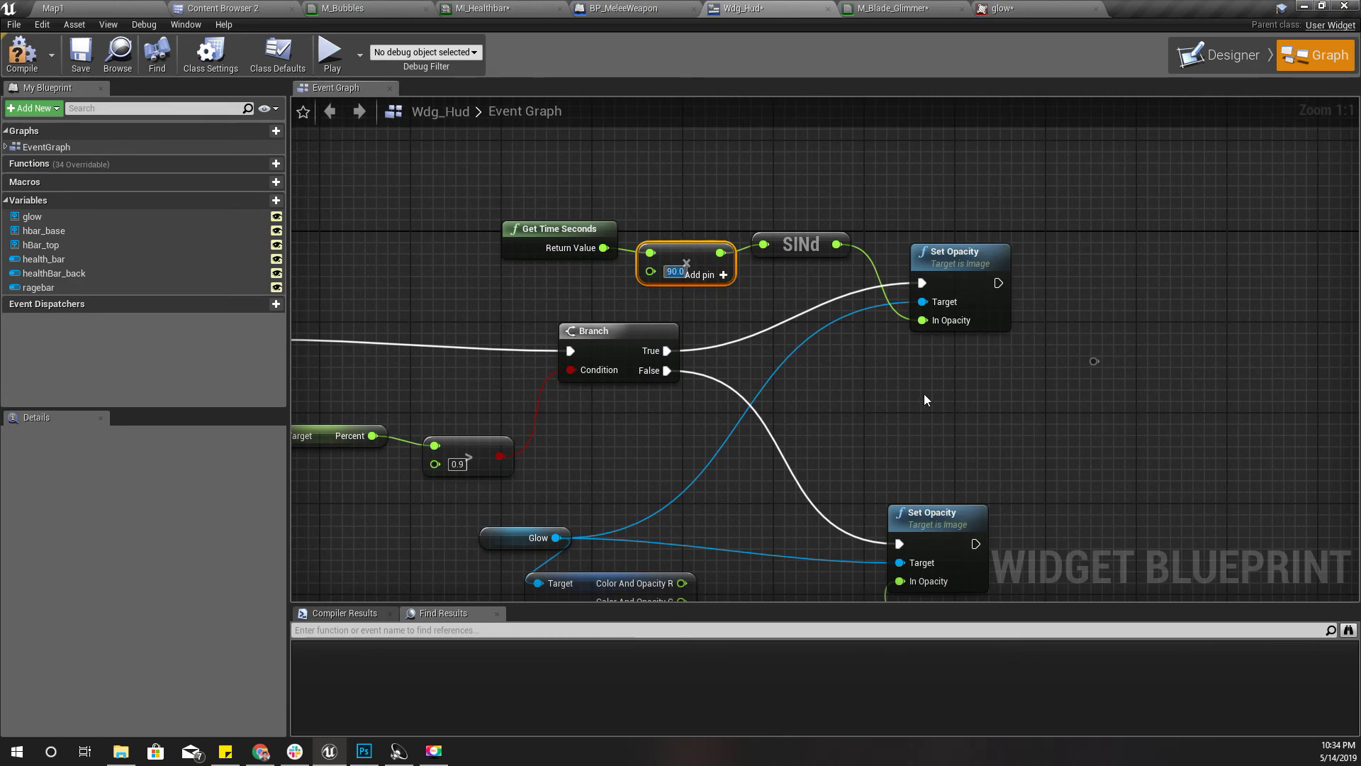
{"action": "left_click", "coordinate": [18, 56]}
Step: Play-test Map1 again to check the faster glow pulse
{"action": "left_click", "coordinate": [53, 7]}
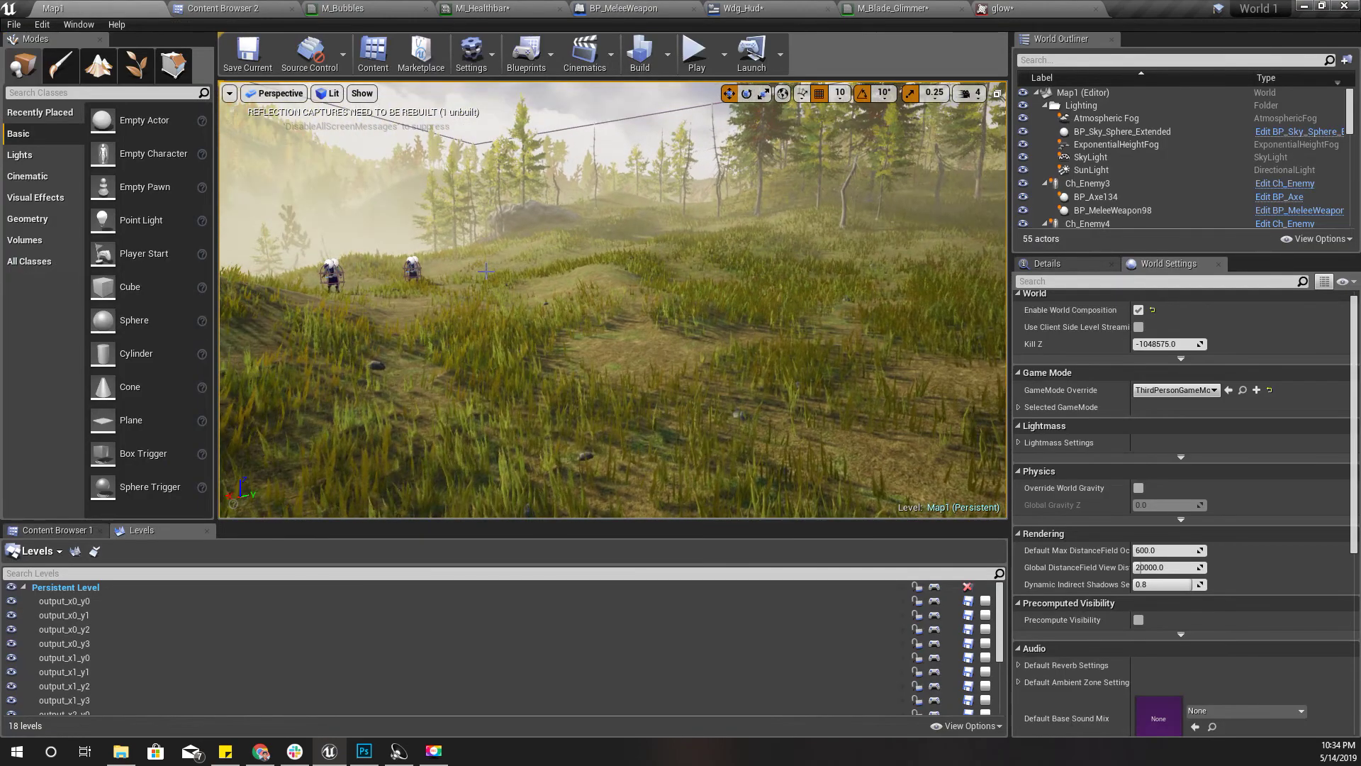
{"action": "key", "text": "alt+p"}
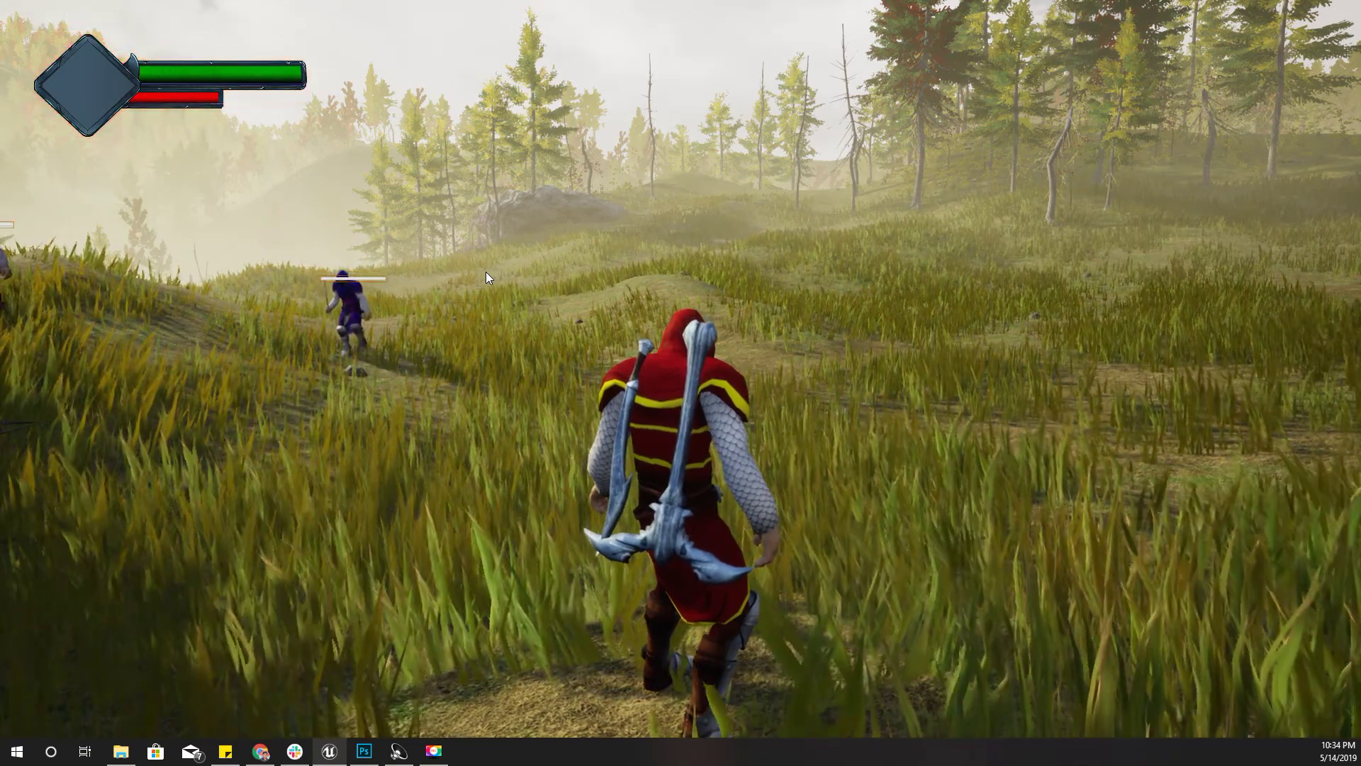
{"action": "key", "text": "Escape"}
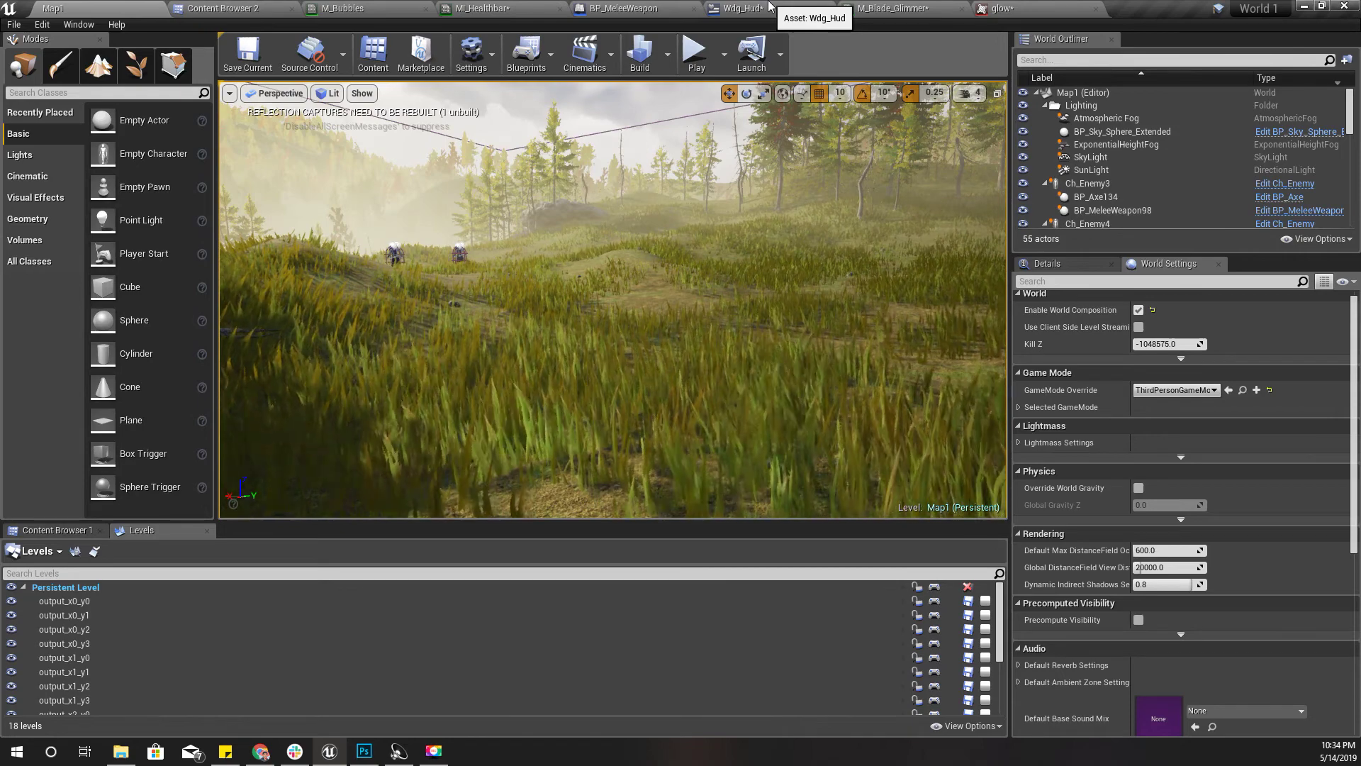
Step: Insert an ABS node after SINd and feed its output into Set Opacity's In Opacity
{"action": "left_click", "coordinate": [770, 5]}
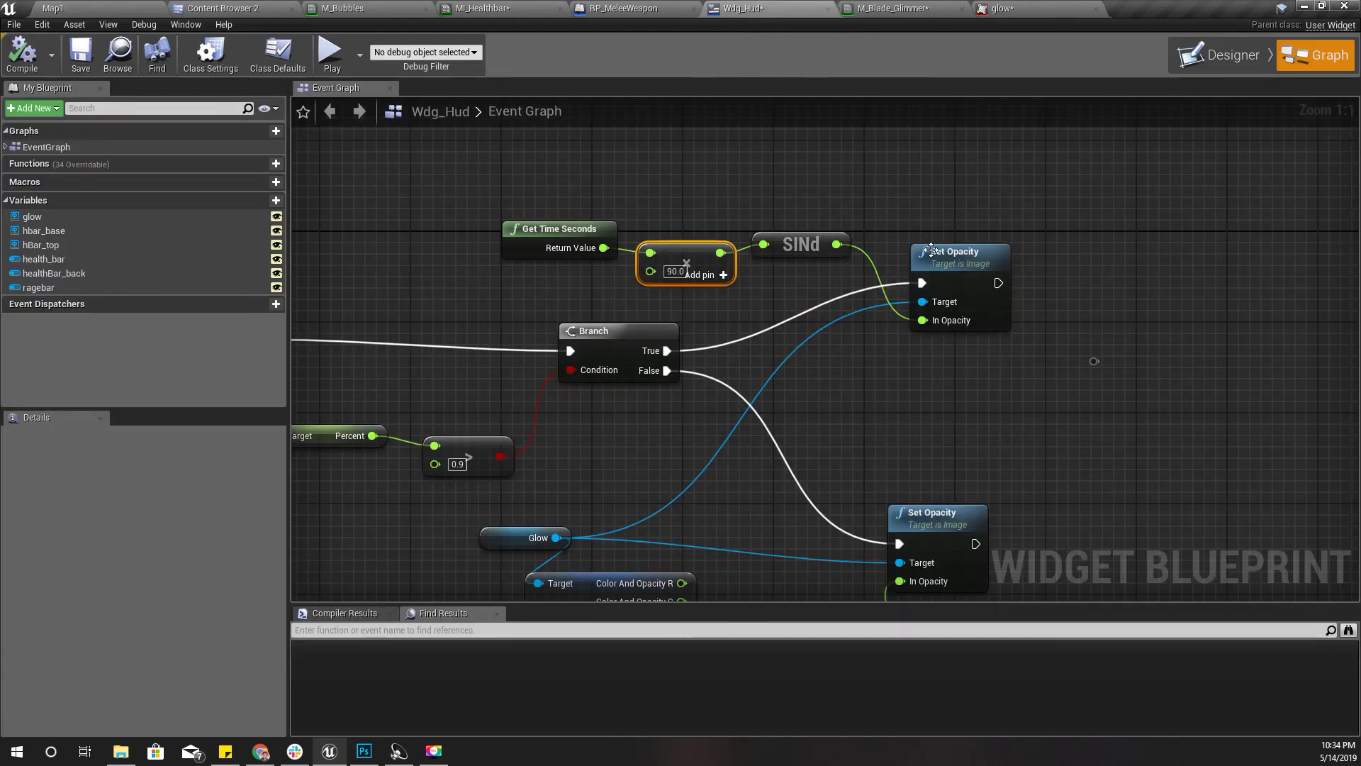
{"action": "left_click_drag", "start_coordinate": [936, 251], "coordinate": [1049, 252]}
{"action": "left_click_drag", "start_coordinate": [845, 241], "coordinate": [862, 249]}
{"action": "type", "text": "abd\\"}
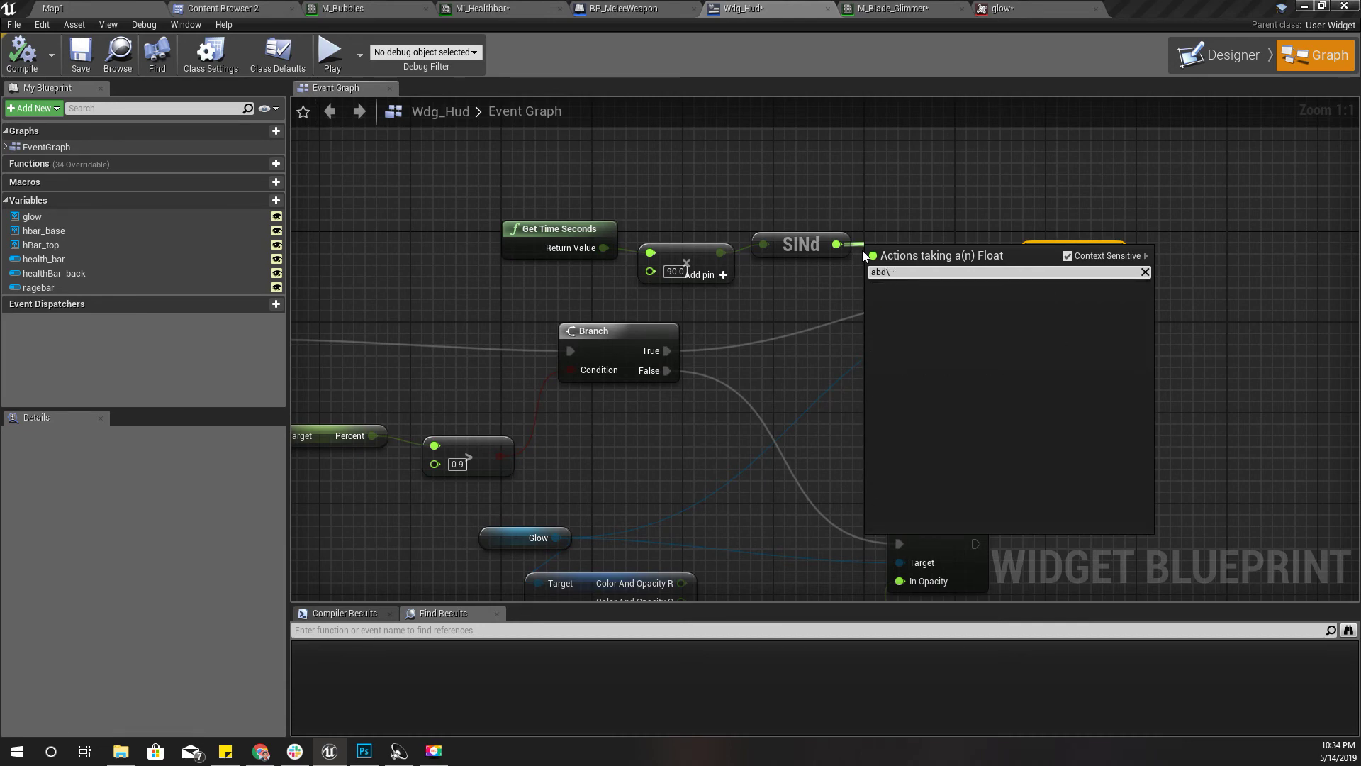
{"action": "key", "text": "BackSpace"}
{"action": "type", "text": "s"}
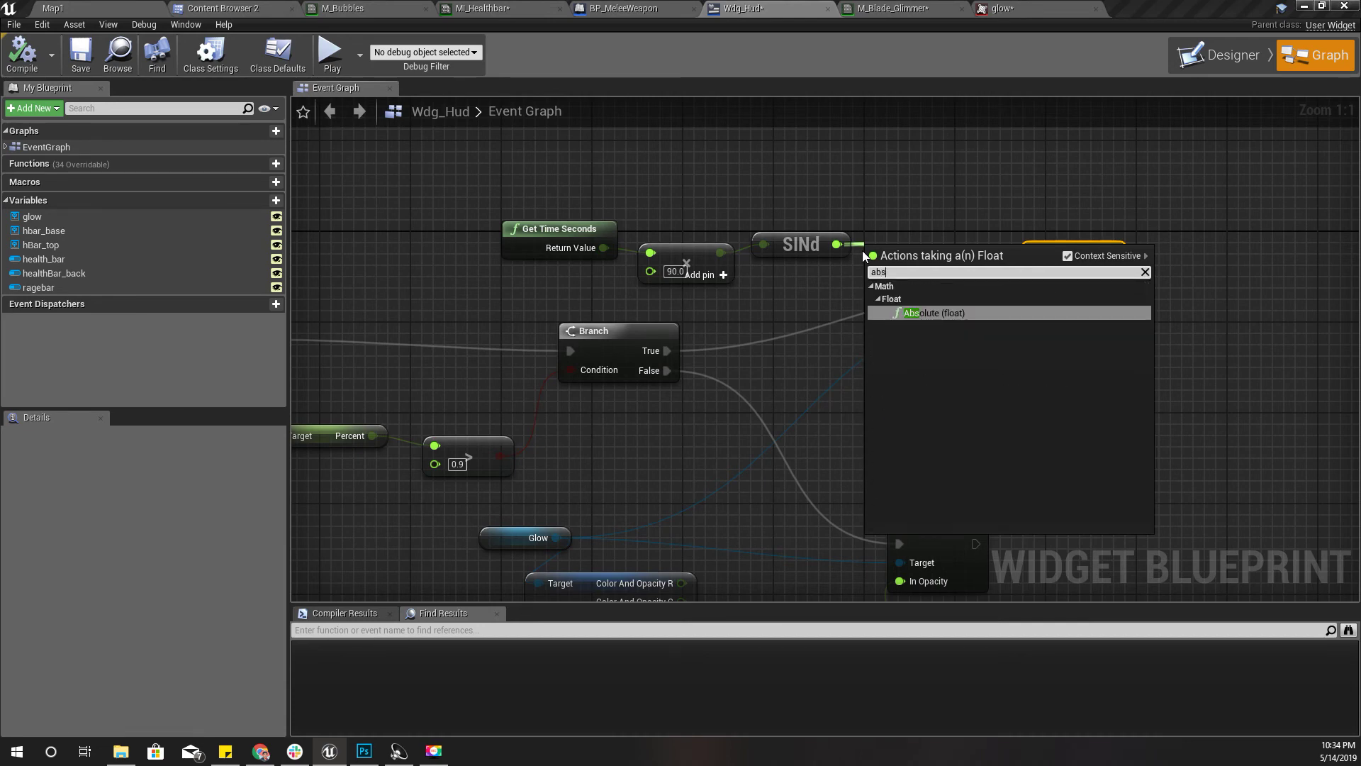
{"action": "key", "text": "Return"}
{"action": "left_click_drag", "start_coordinate": [946, 256], "coordinate": [1038, 319]}
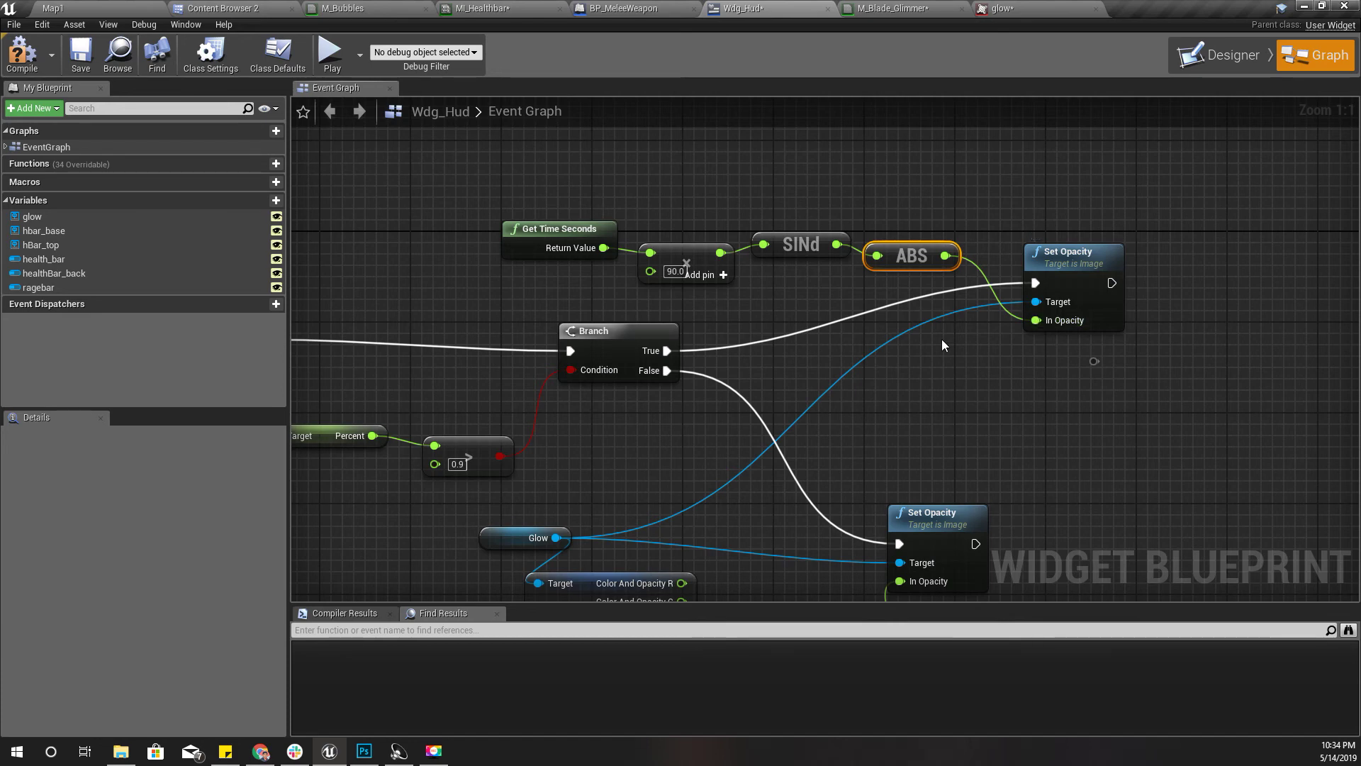
Step: Change the multiplier feeding the sine from 90.0 to 120.0
{"action": "left_click", "coordinate": [810, 244]}
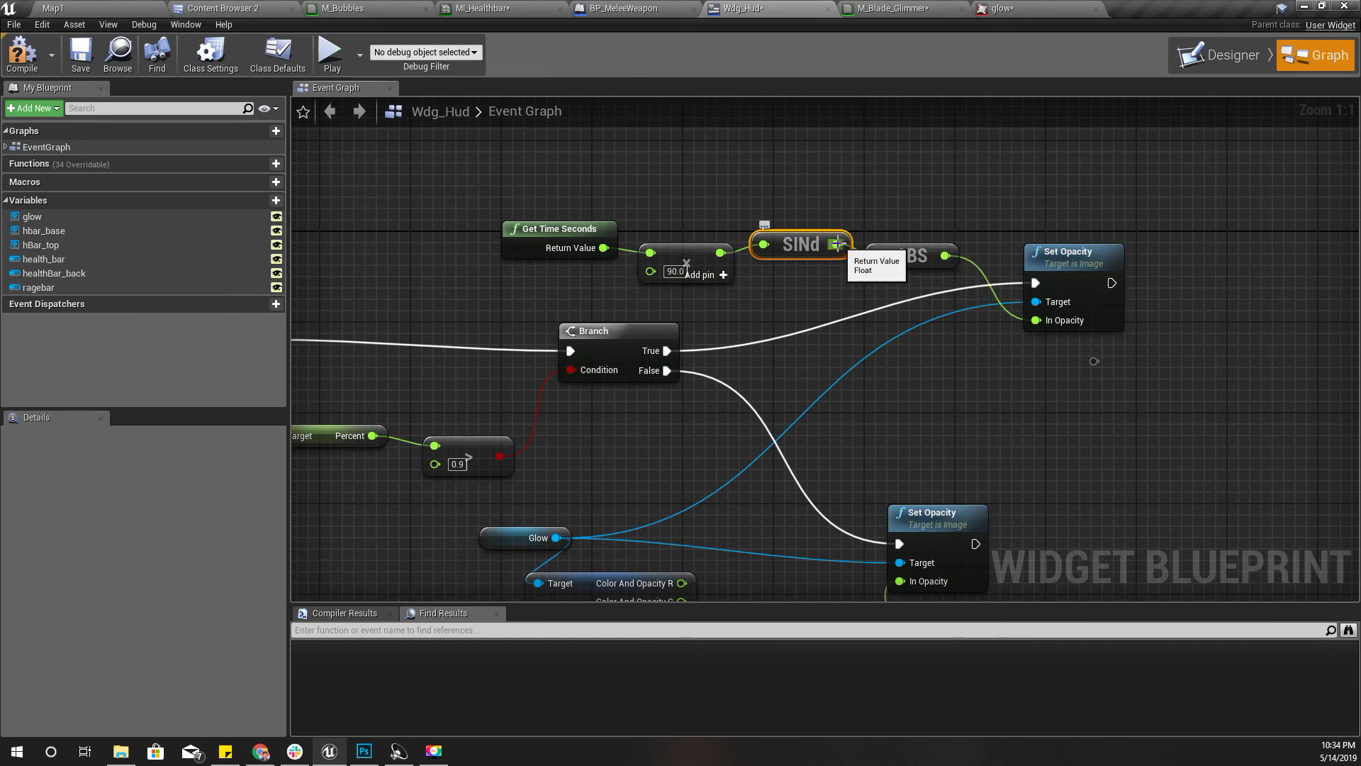
{"action": "left_click", "coordinate": [675, 272]}
{"action": "type", "text": "120"}
{"action": "key", "text": "Return"}
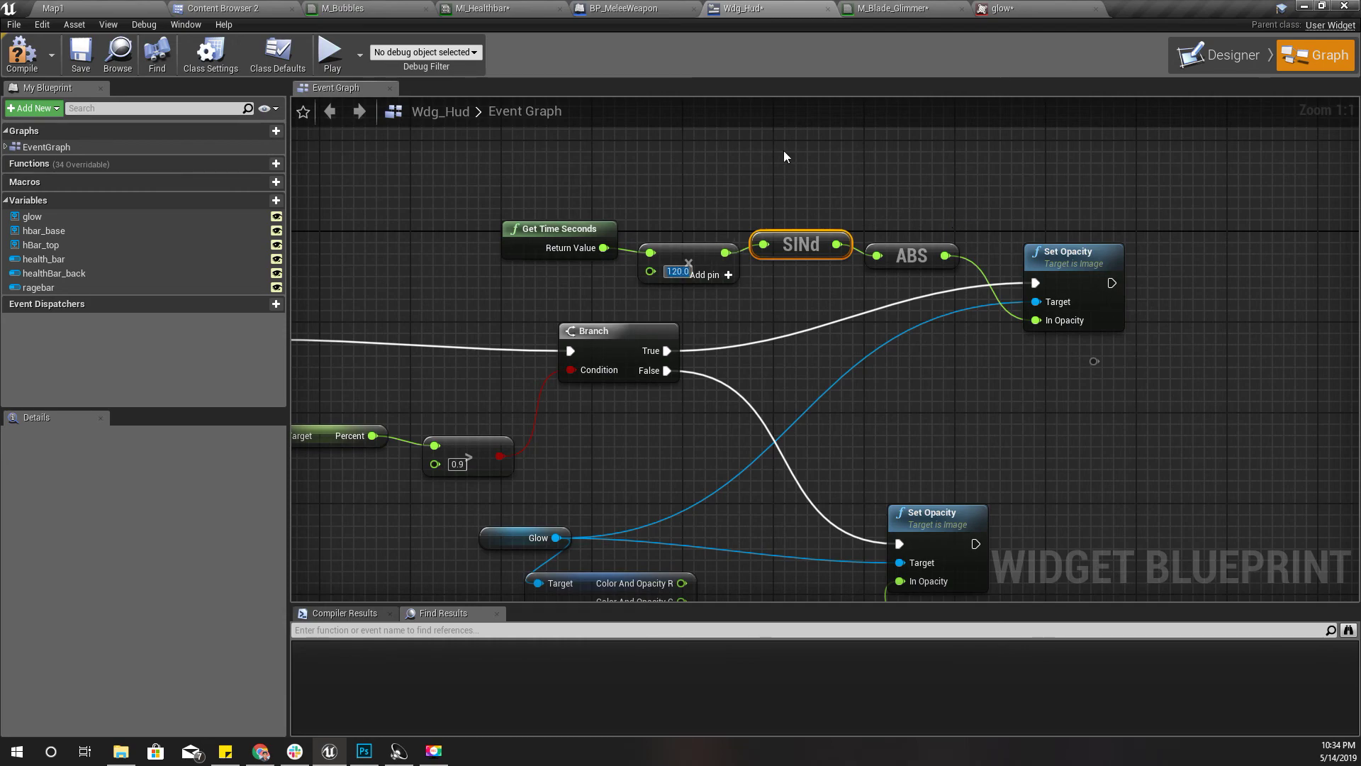
Step: Play-test Map1 fullscreen, running through the grass to check the 120-speed glow pulse
{"action": "left_click", "coordinate": [131, 8]}
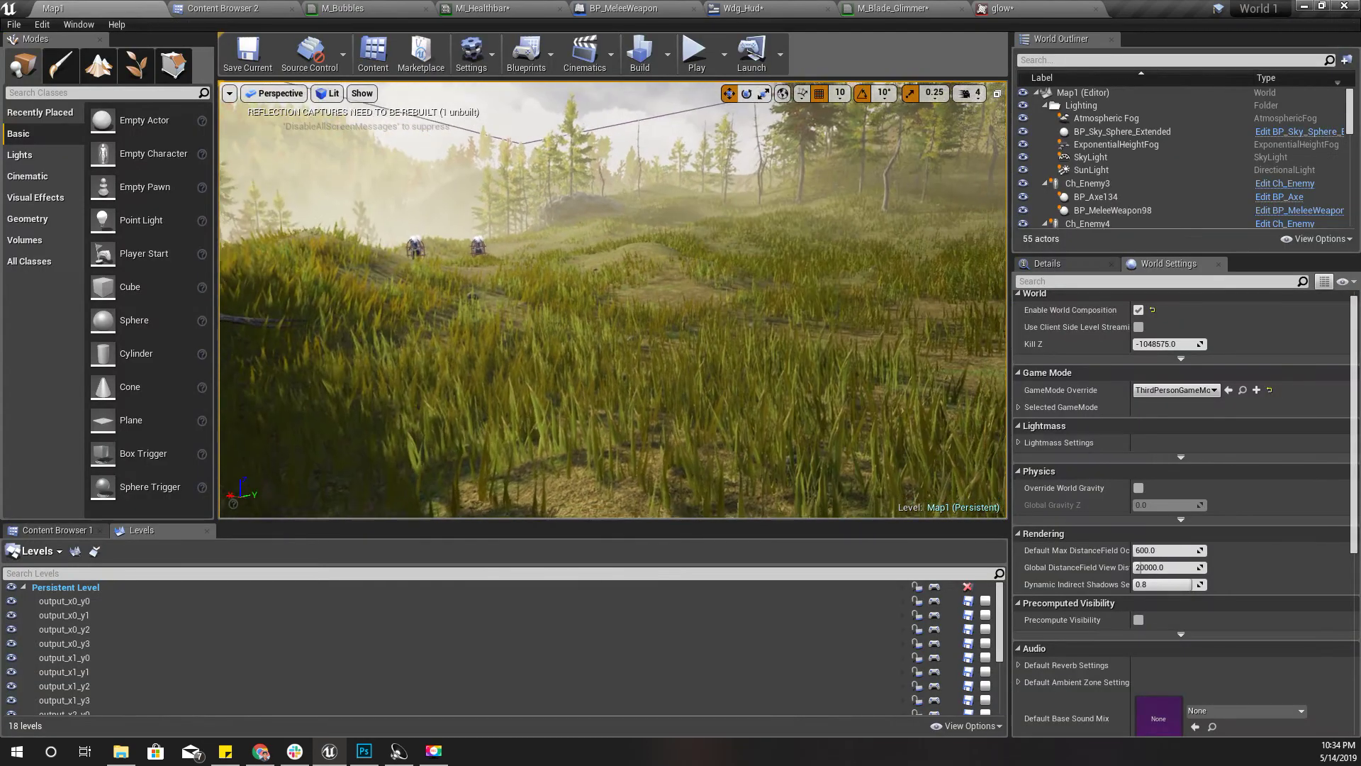
{"action": "key", "text": "F11"}
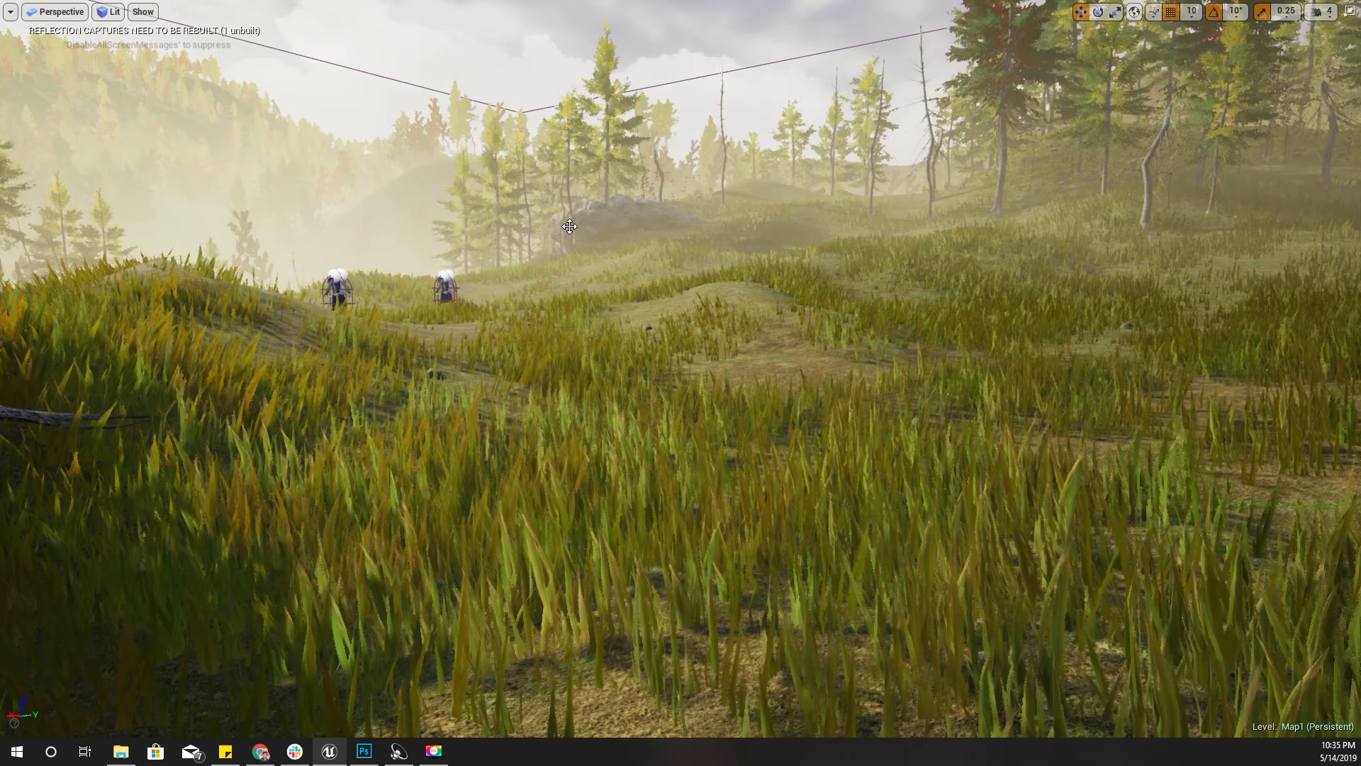
{"action": "key", "text": "alt+p"}
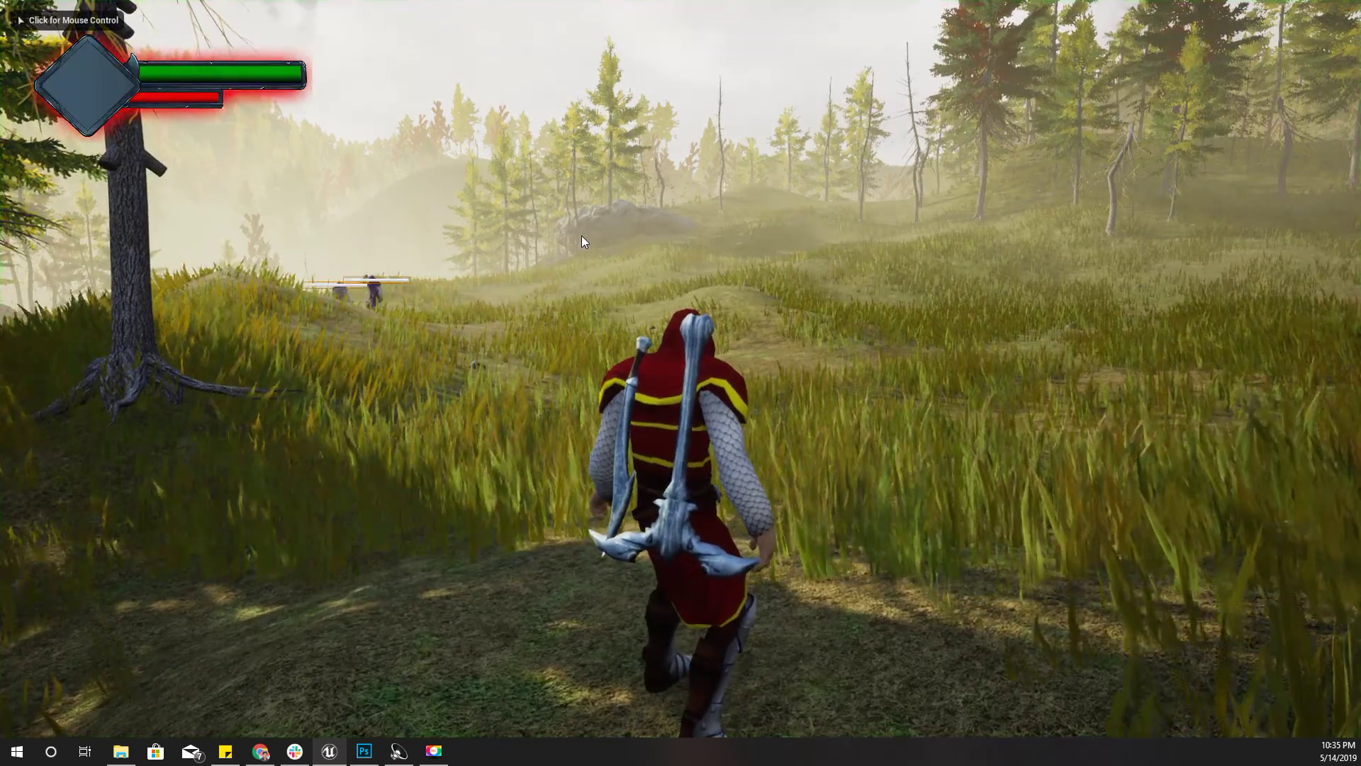
{"action": "left_click", "coordinate": [573, 241]}
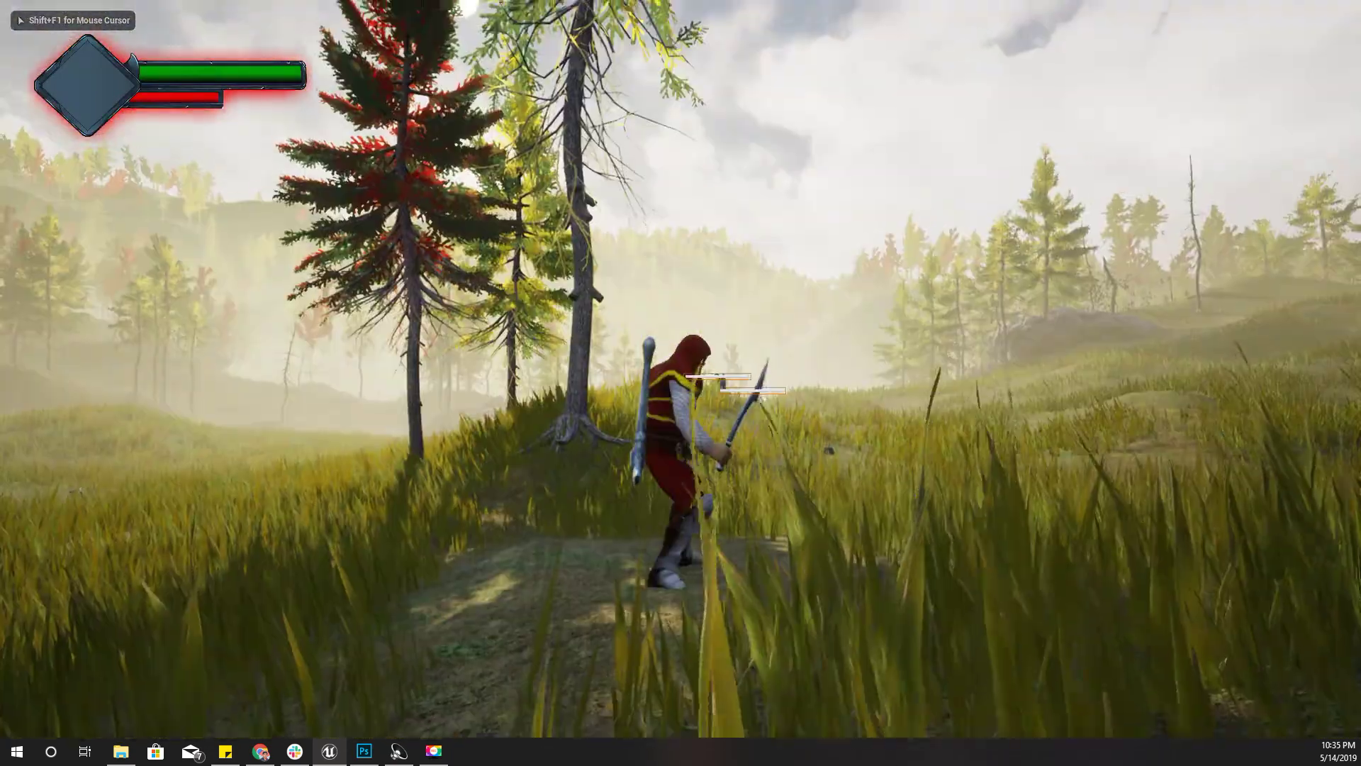
{"action": "key", "text": "w"}
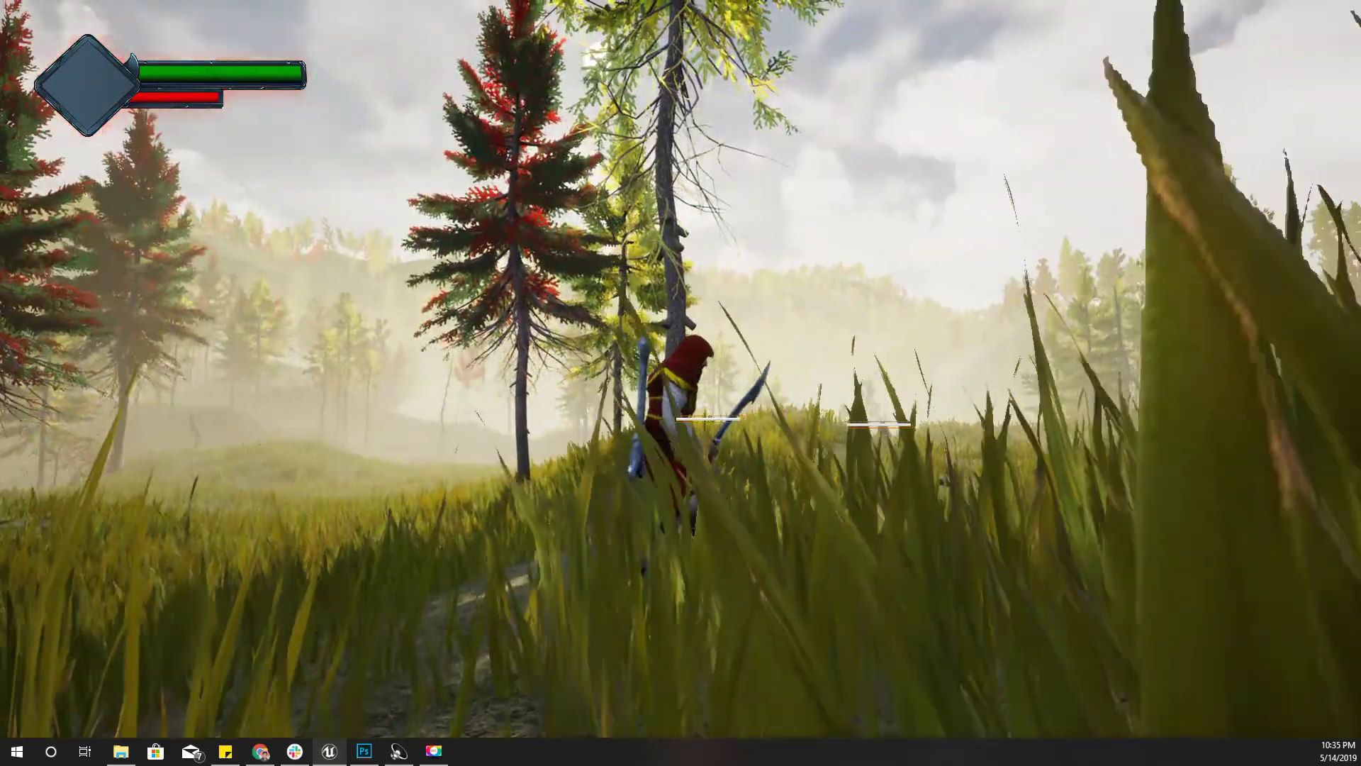
{"action": "key", "text": "w"}
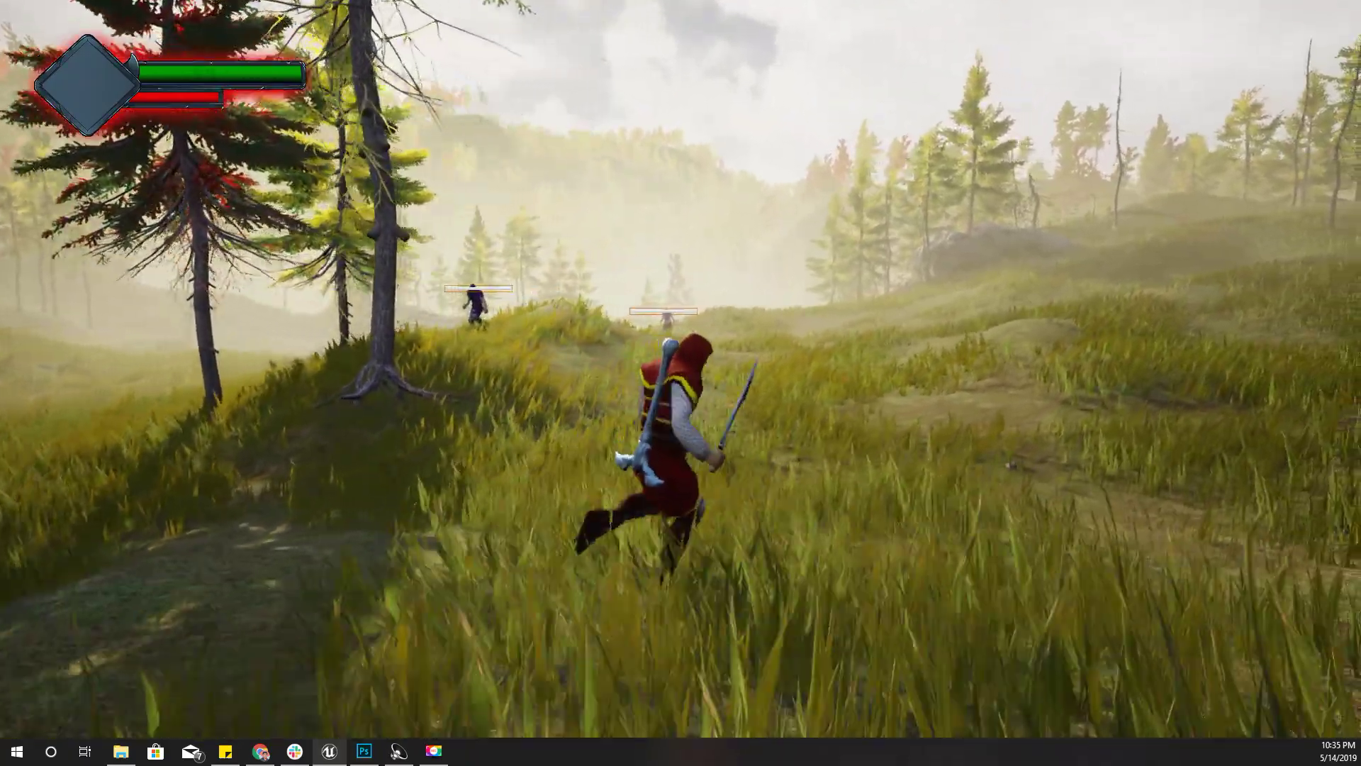
{"action": "key", "text": "w"}
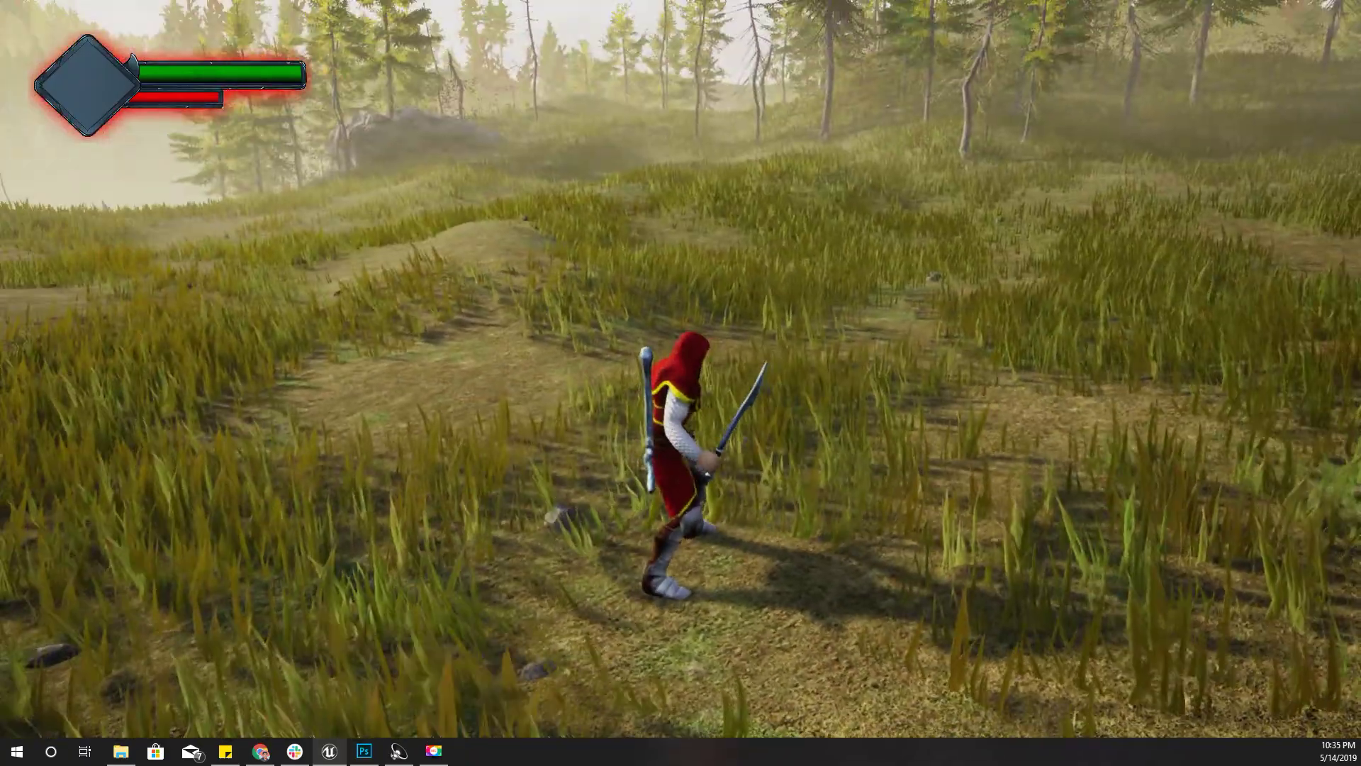
{"action": "key", "text": "w"}
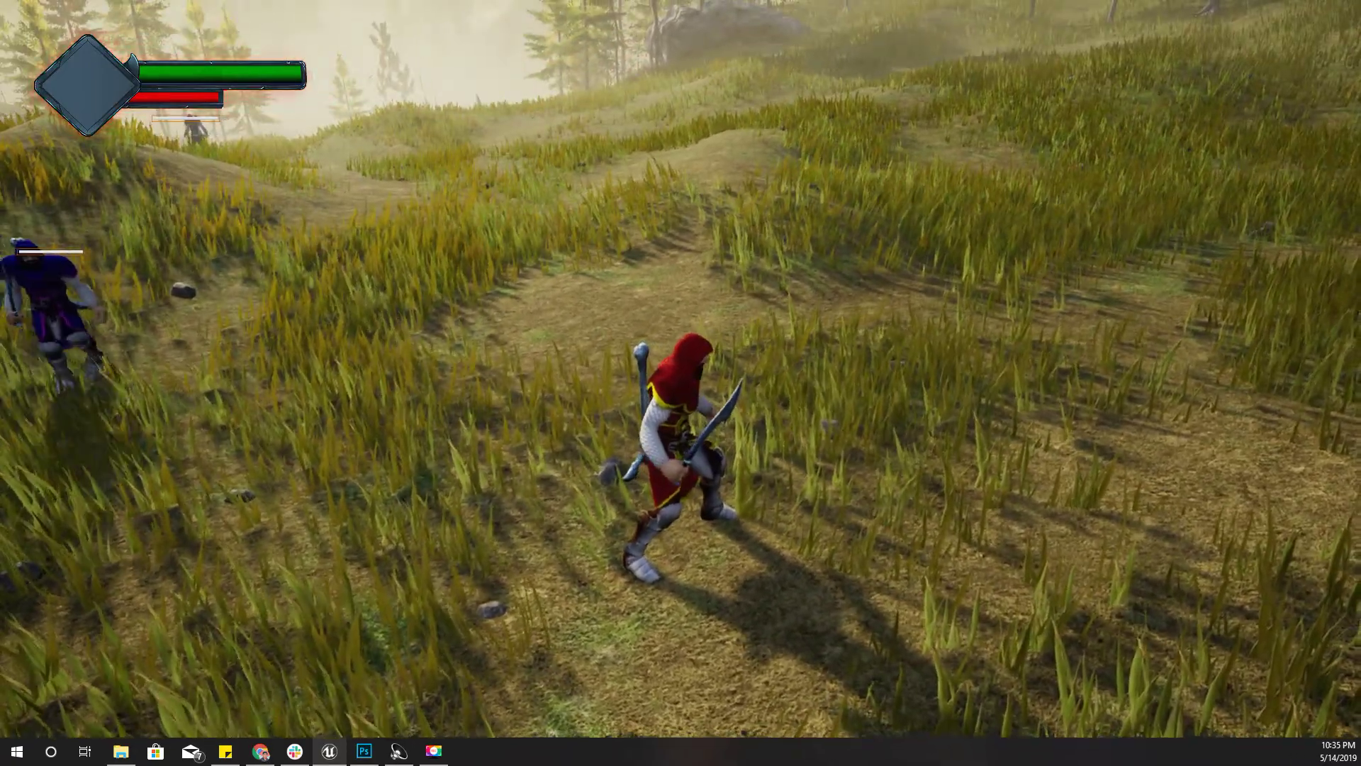
{"action": "key", "text": "Escape"}
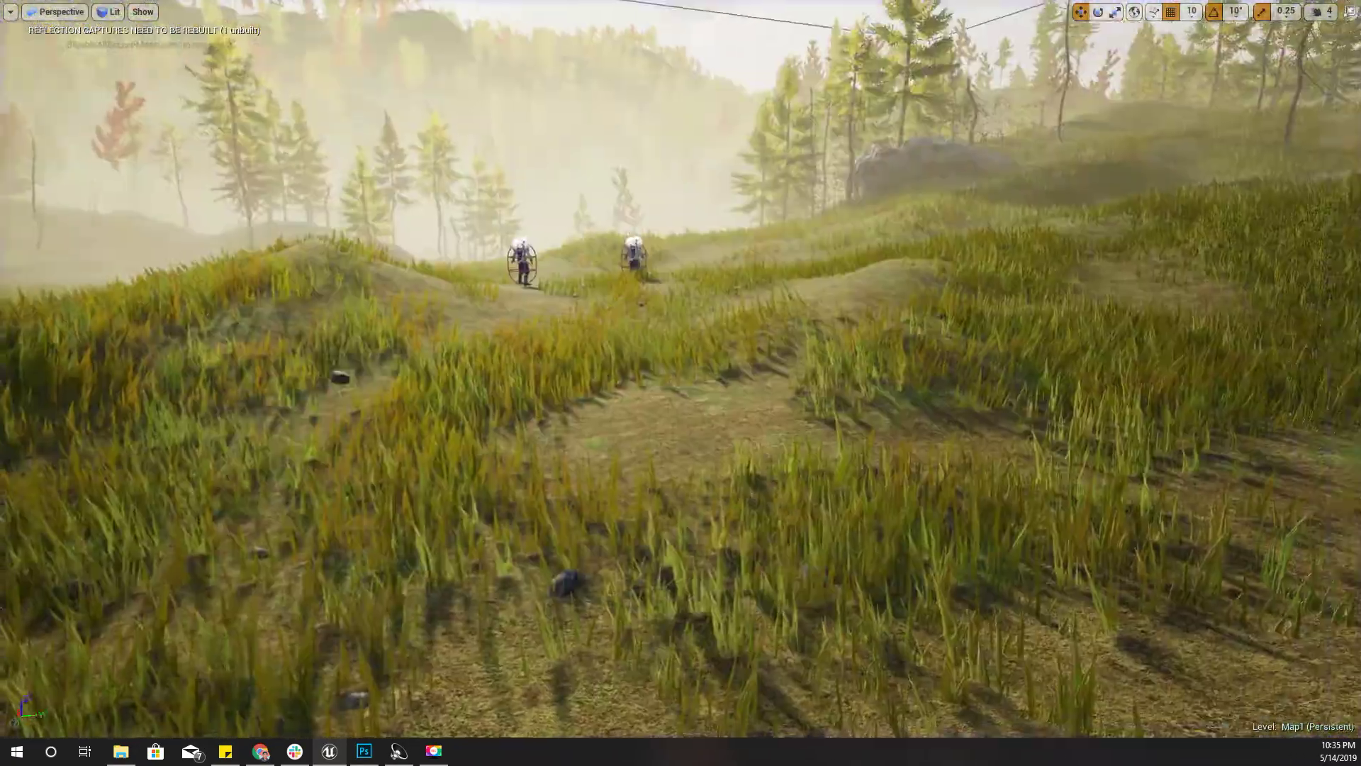
{"action": "key", "text": "F11"}
Step: Switch Wdg_Hud to the Designer and select the rage bar widget
{"action": "left_click", "coordinate": [741, 8]}
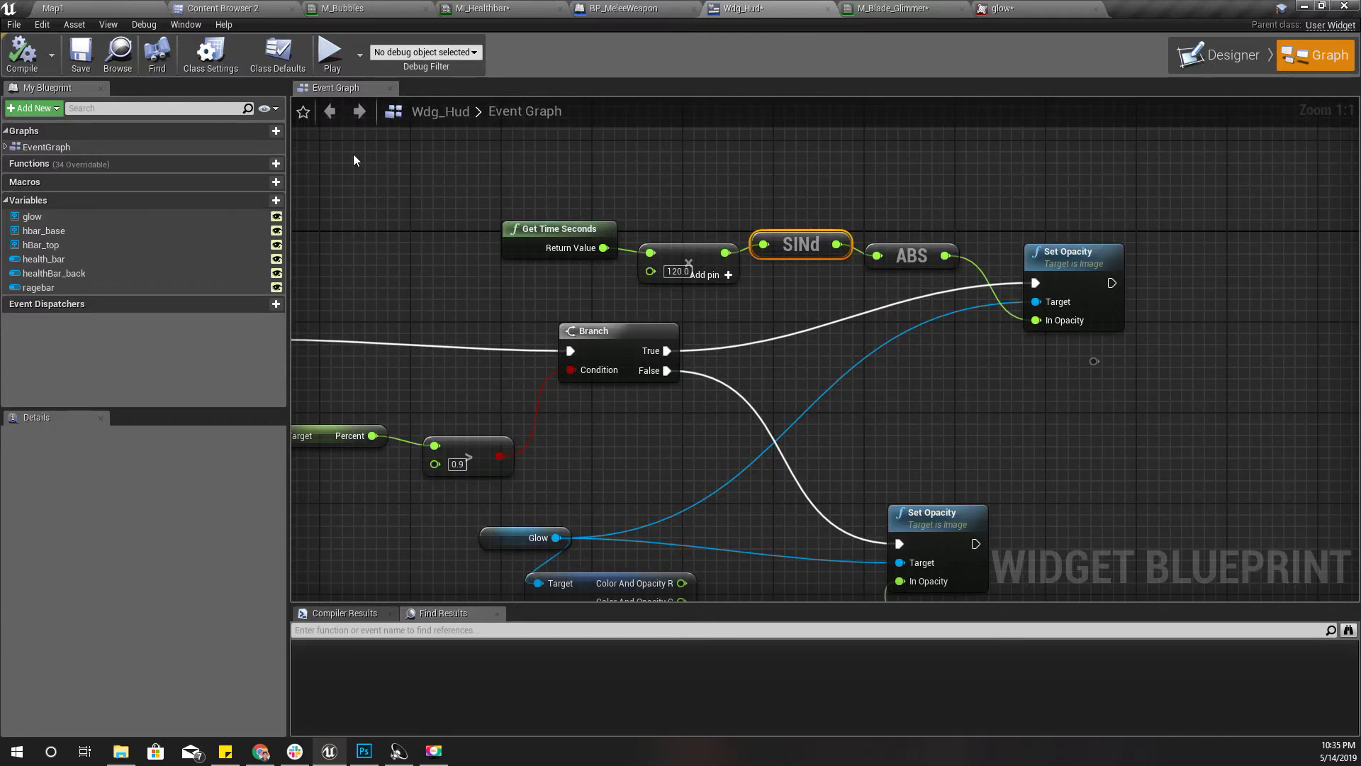
{"action": "left_click", "coordinate": [1259, 61]}
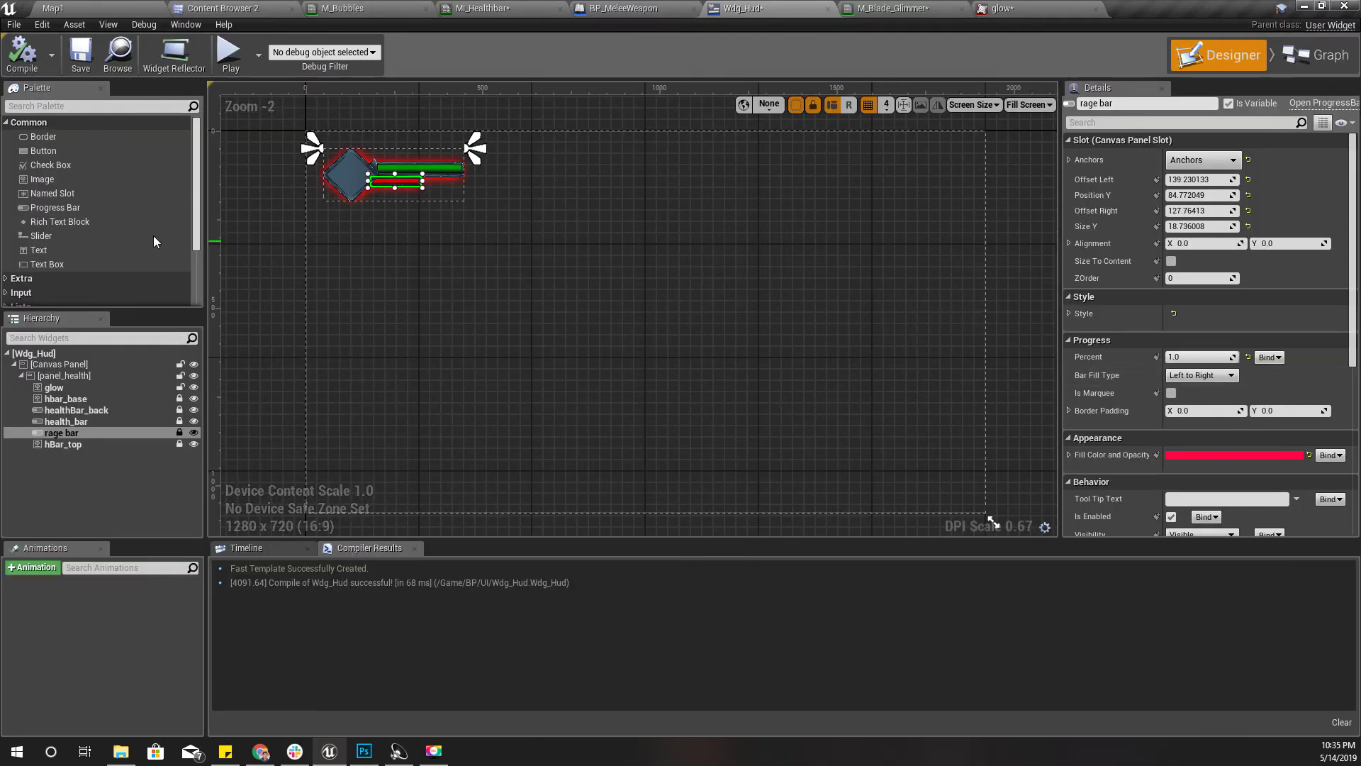
{"action": "left_click", "coordinate": [72, 447]}
{"action": "left_click", "coordinate": [62, 433]}
{"action": "scroll", "coordinate": [1238, 330], "scroll_direction": "down", "scroll_amount": 8}
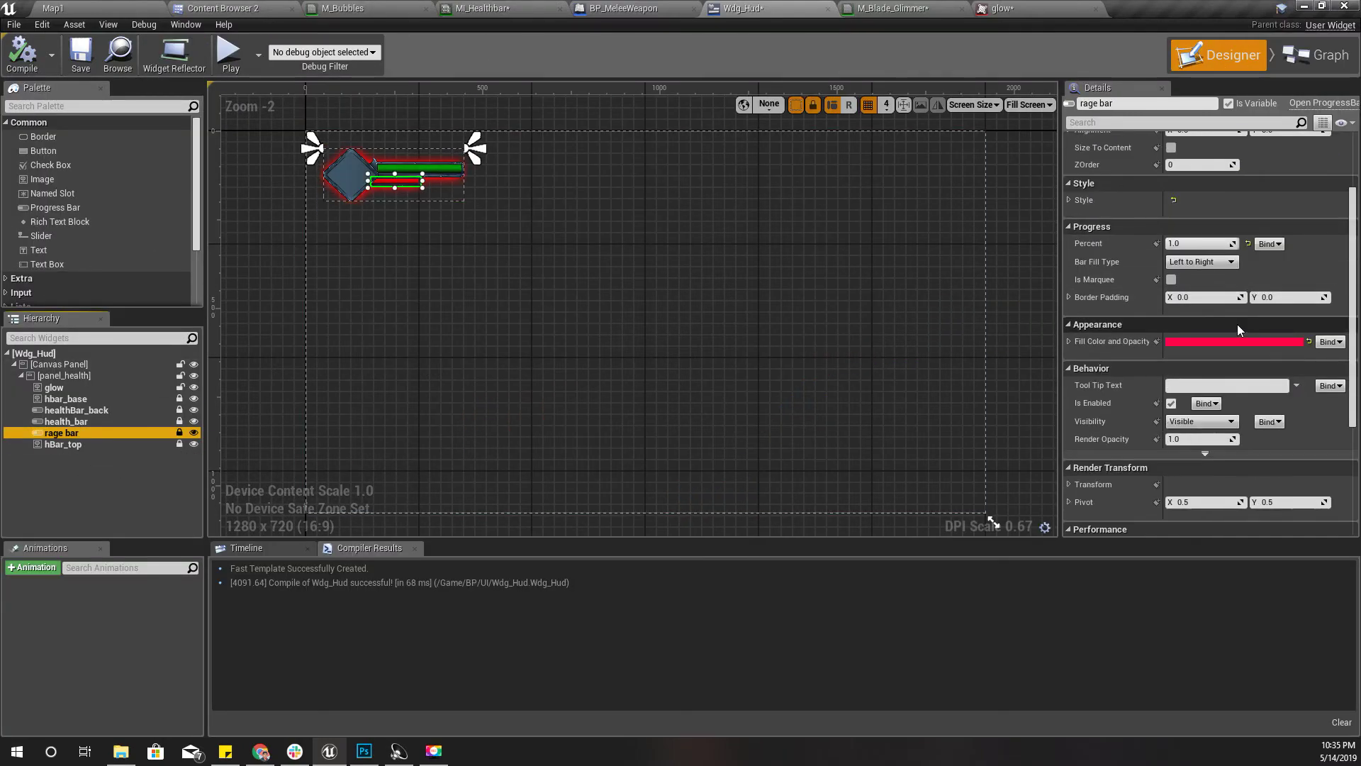
{"action": "scroll", "coordinate": [1205, 312], "scroll_direction": "up", "scroll_amount": 3}
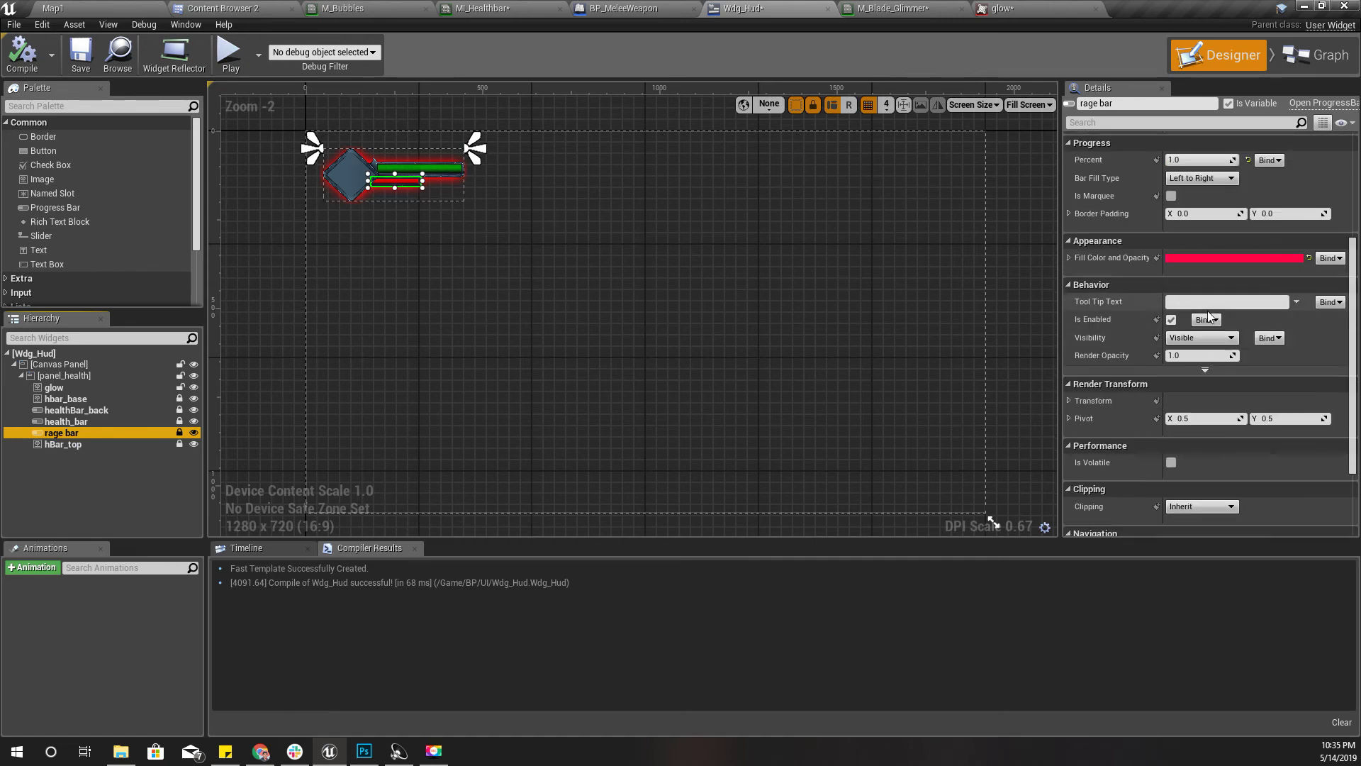
{"action": "scroll", "coordinate": [1201, 290], "scroll_direction": "up", "scroll_amount": 2}
Step: Set the rage bar's Percent to 0, compile, and return to Map1
{"action": "left_click", "coordinate": [1203, 228]}
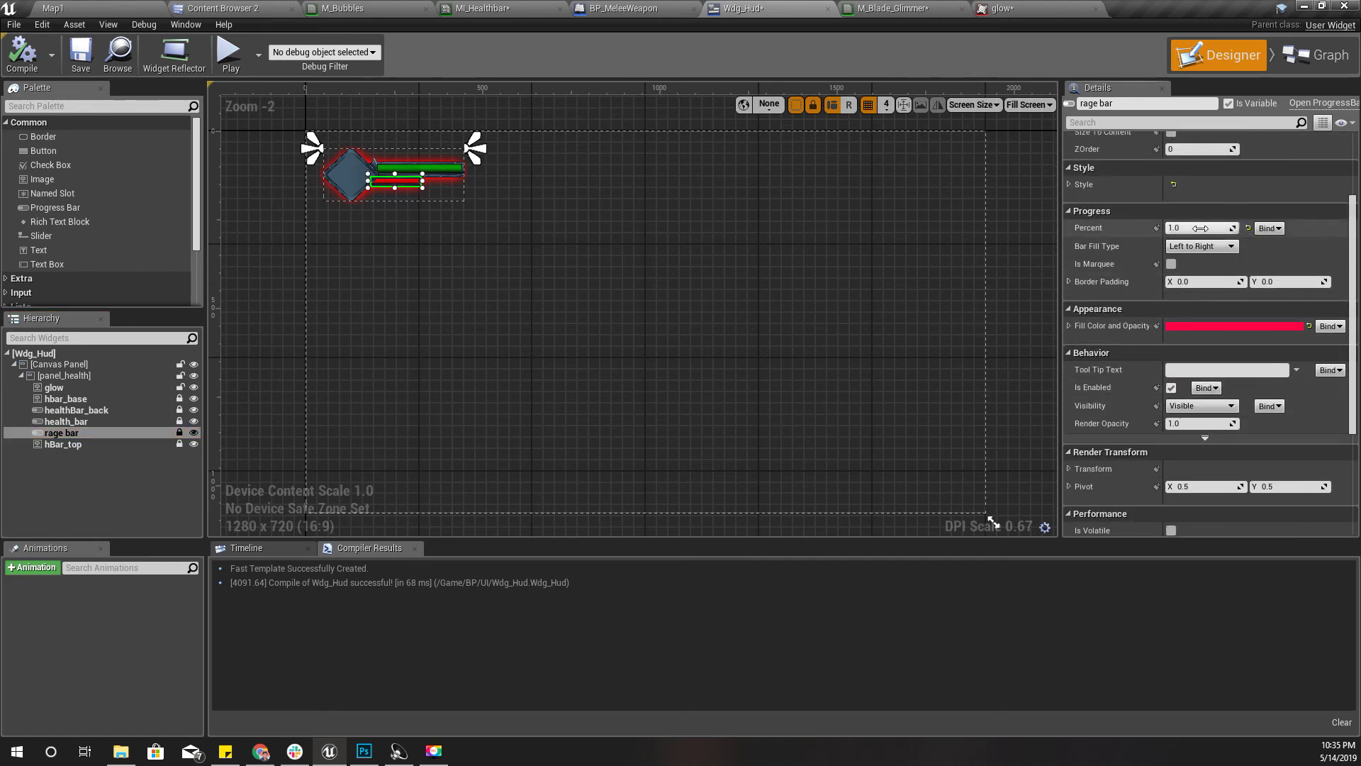
{"action": "type", "text": "0"}
{"action": "key", "text": "Return"}
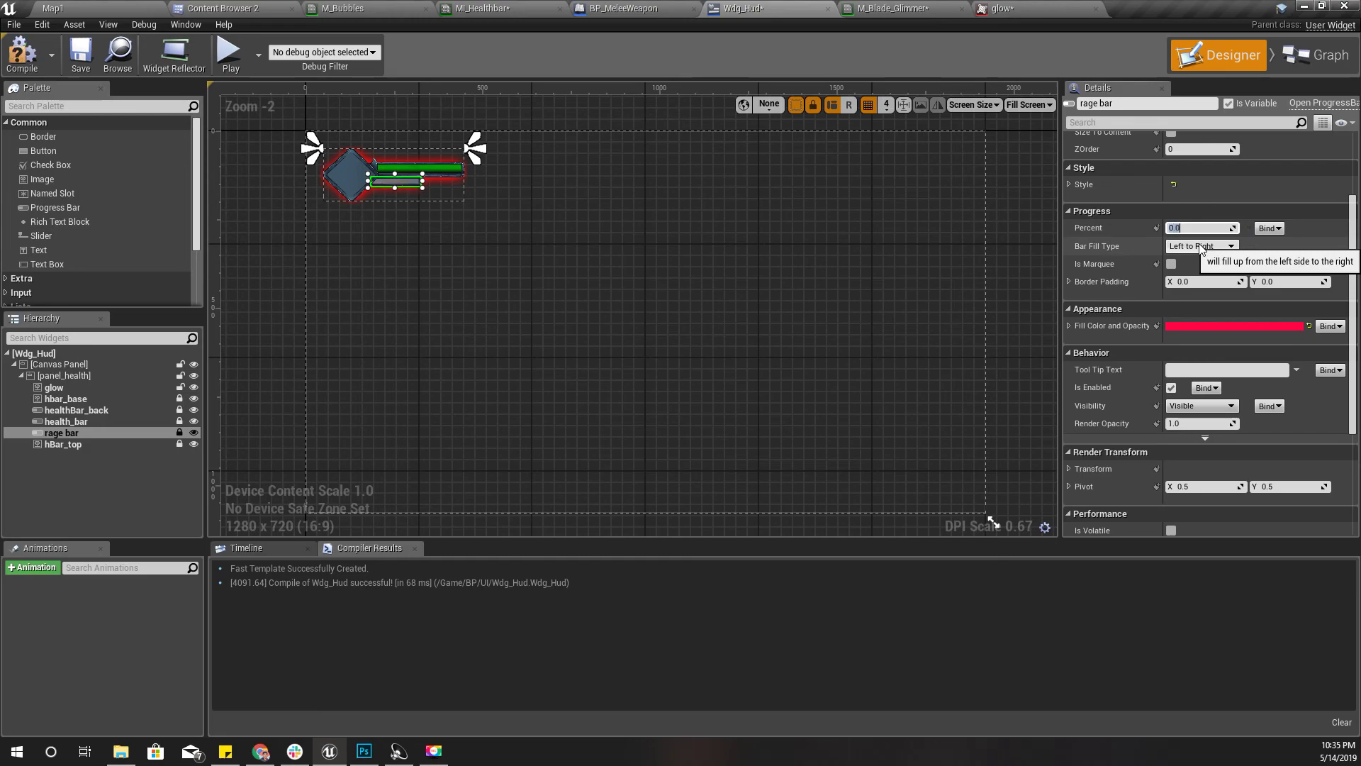
{"action": "left_click", "coordinate": [22, 53]}
{"action": "left_click", "coordinate": [79, 7]}
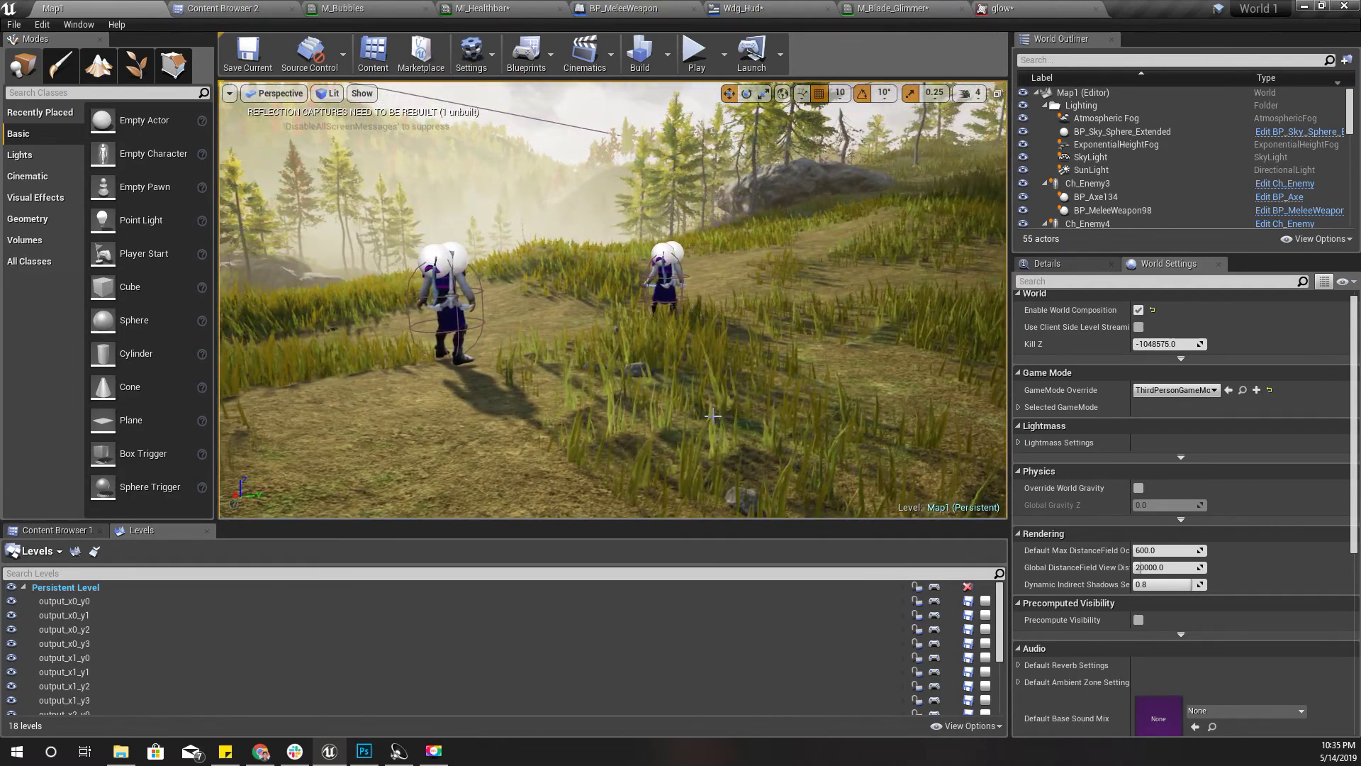
Step: Put the Map1 level viewport into immersive fullscreen with F11
{"action": "key", "text": "F11"}
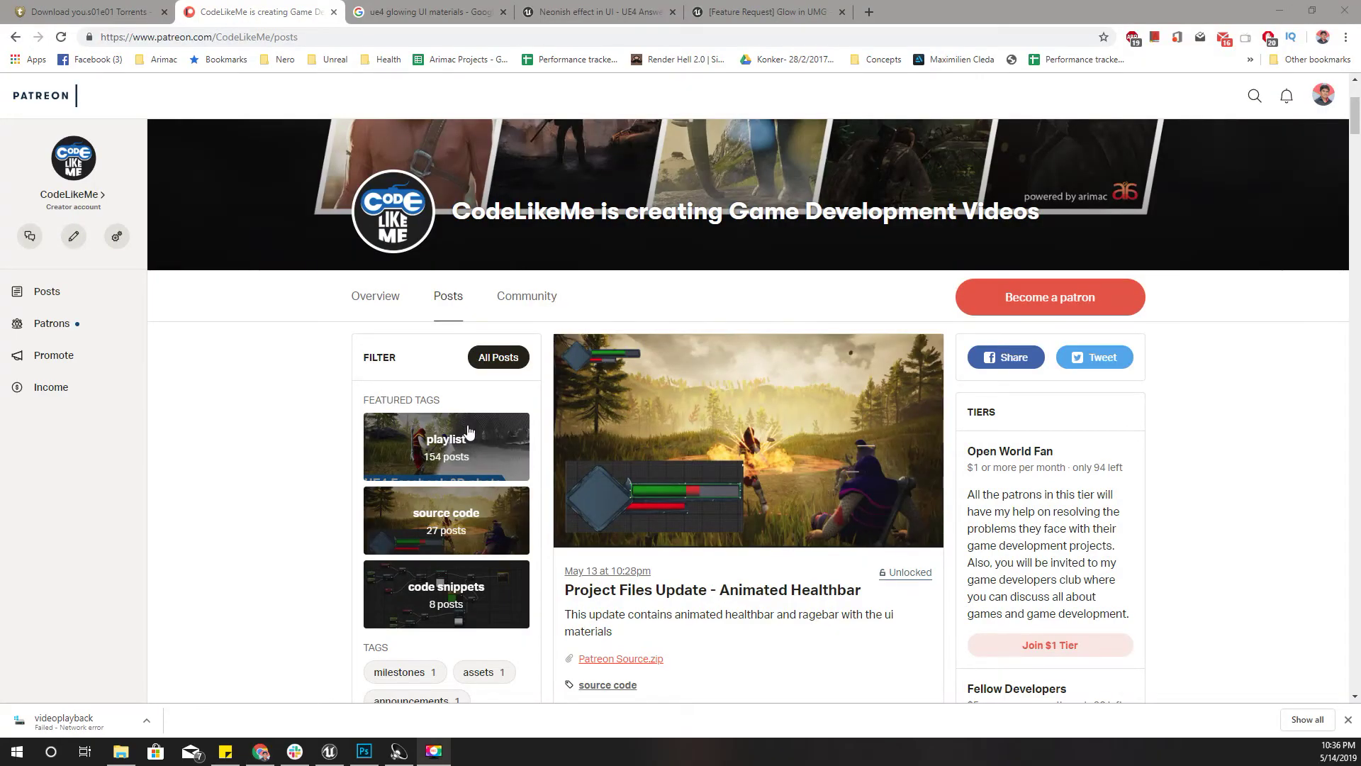
Step: Scroll through the Patreon Animated Healthbar project files and Healthbar UI material posts
{"action": "scroll", "coordinate": [510, 447], "scroll_direction": "down", "scroll_amount": 2}
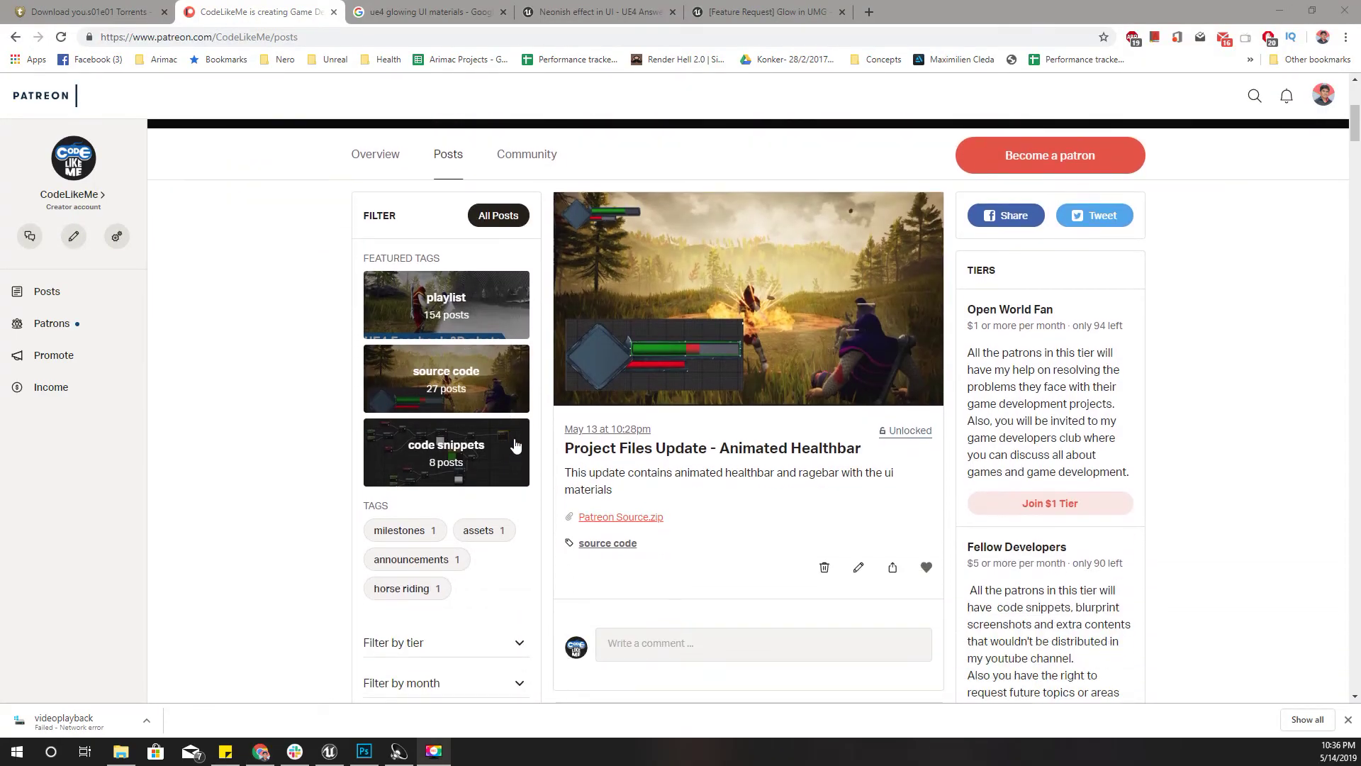
{"action": "scroll", "coordinate": [590, 417], "scroll_direction": "up", "scroll_amount": 2}
{"action": "scroll", "coordinate": [592, 420], "scroll_direction": "down", "scroll_amount": 1}
{"action": "scroll", "coordinate": [592, 420], "scroll_direction": "down", "scroll_amount": 3}
{"action": "scroll", "coordinate": [720, 445], "scroll_direction": "up", "scroll_amount": 2}
{"action": "scroll", "coordinate": [716, 451], "scroll_direction": "down", "scroll_amount": 5}
{"action": "scroll", "coordinate": [708, 456], "scroll_direction": "up", "scroll_amount": 15}
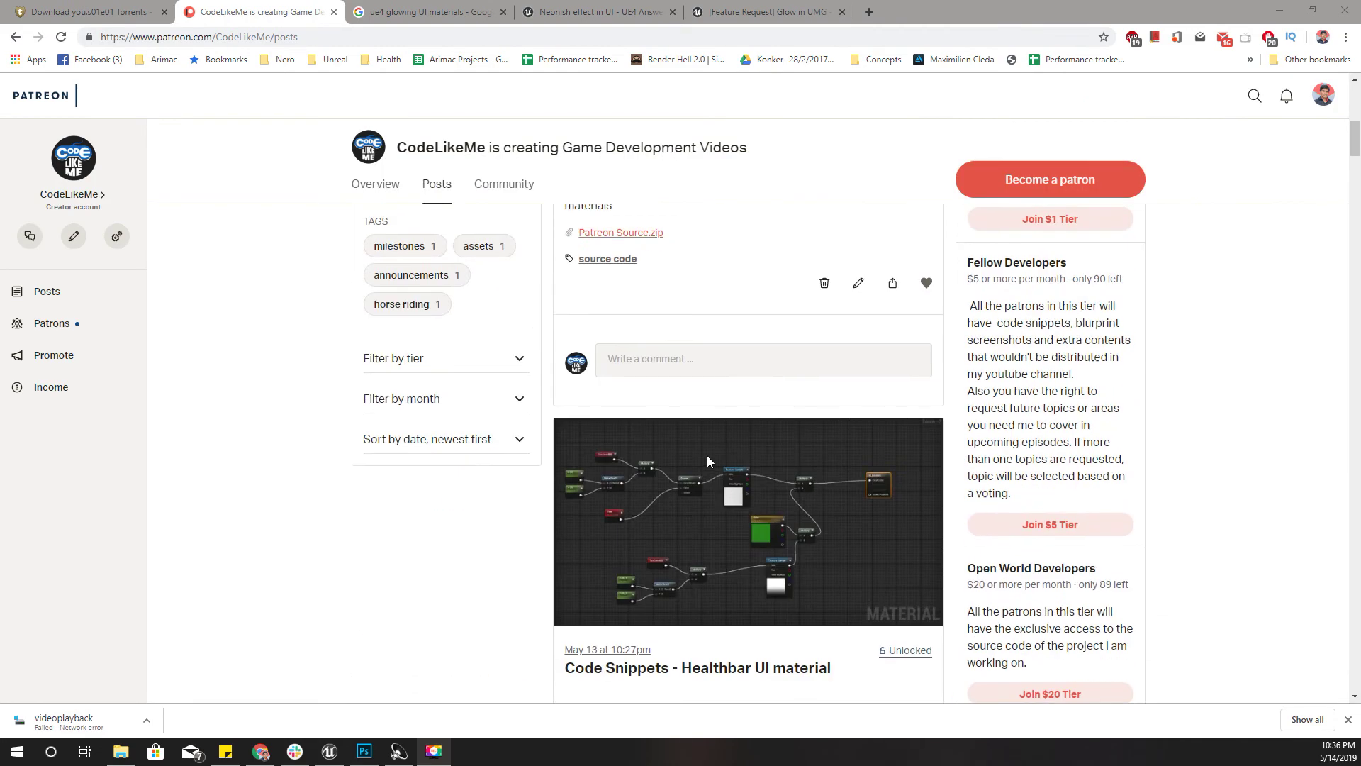
{"action": "scroll", "coordinate": [899, 496], "scroll_direction": "down", "scroll_amount": 8}
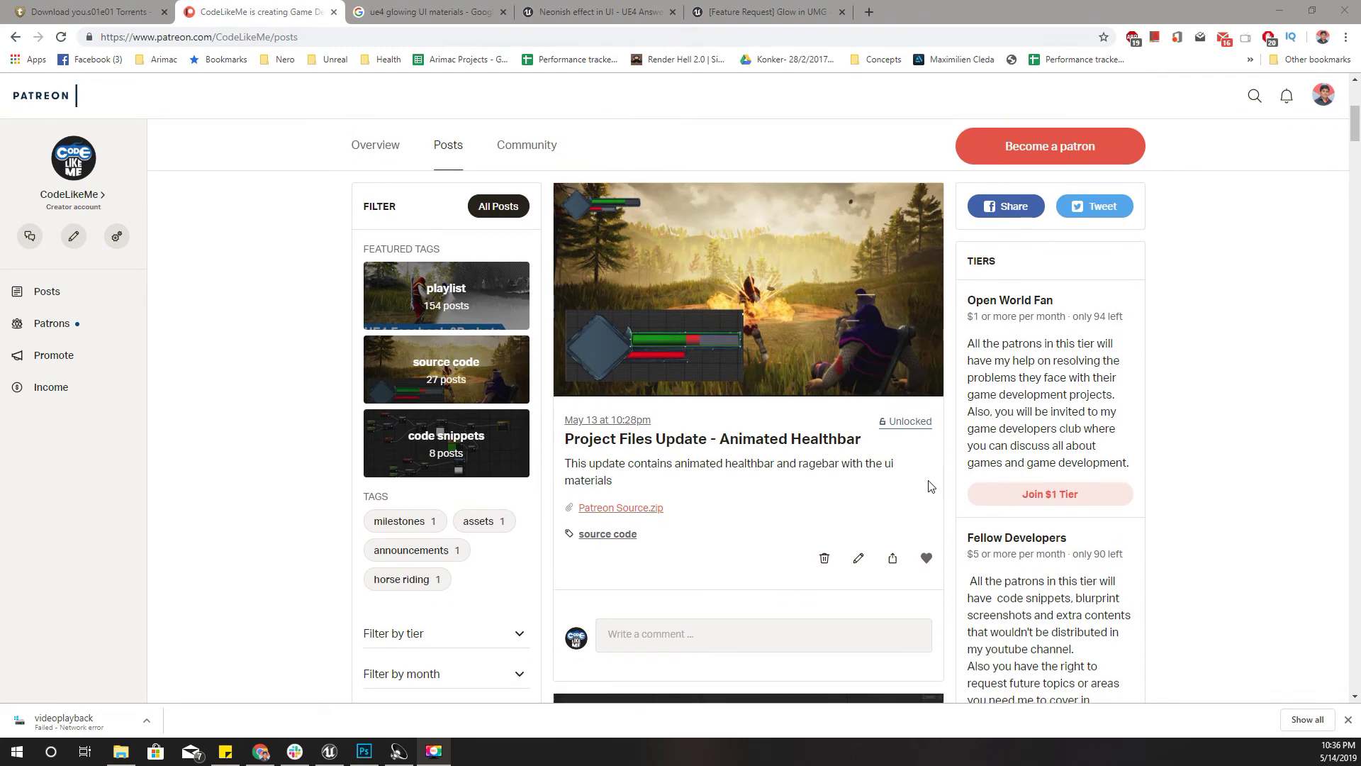
{"action": "scroll", "coordinate": [1146, 525], "scroll_direction": "up", "scroll_amount": 8}
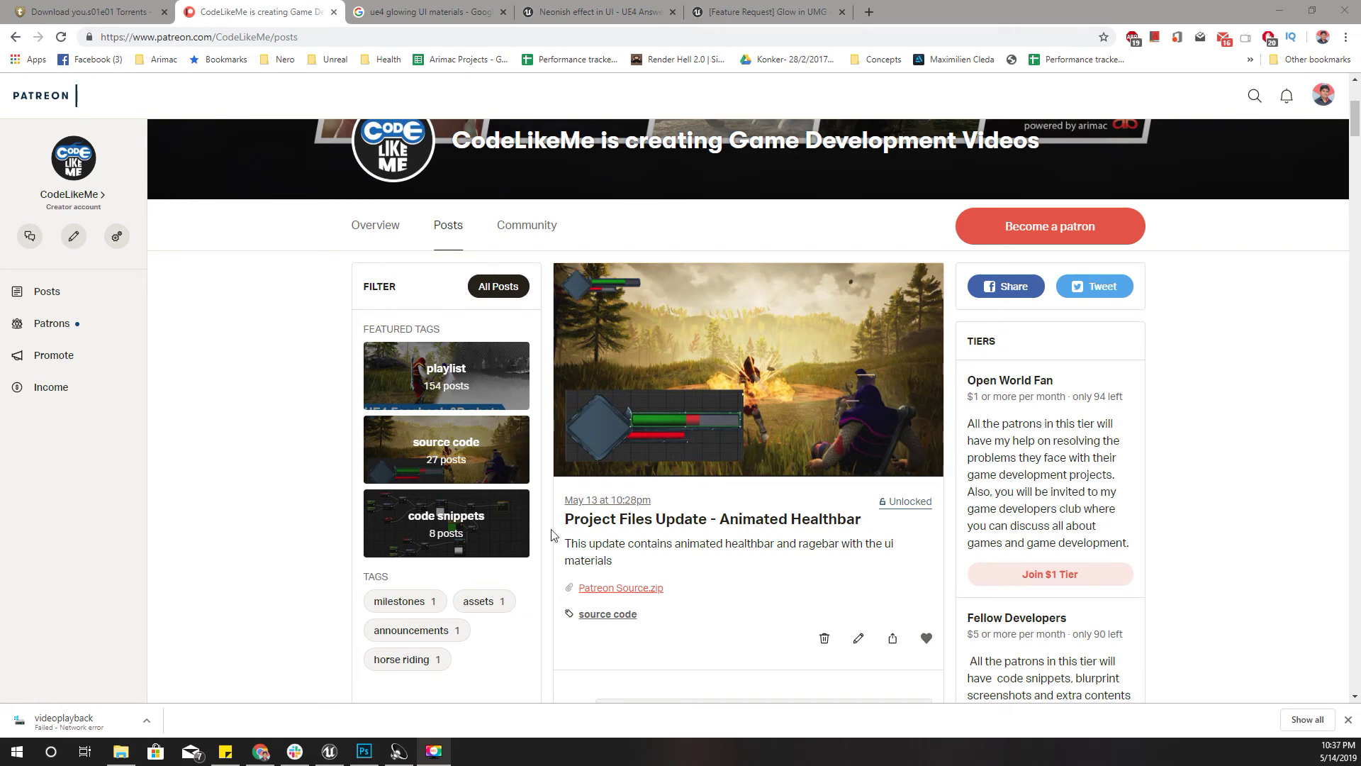
Step: Bring up glow.psd in Photoshop and hide Layer 0's Color Overlay effect
{"action": "left_click", "coordinate": [358, 757]}
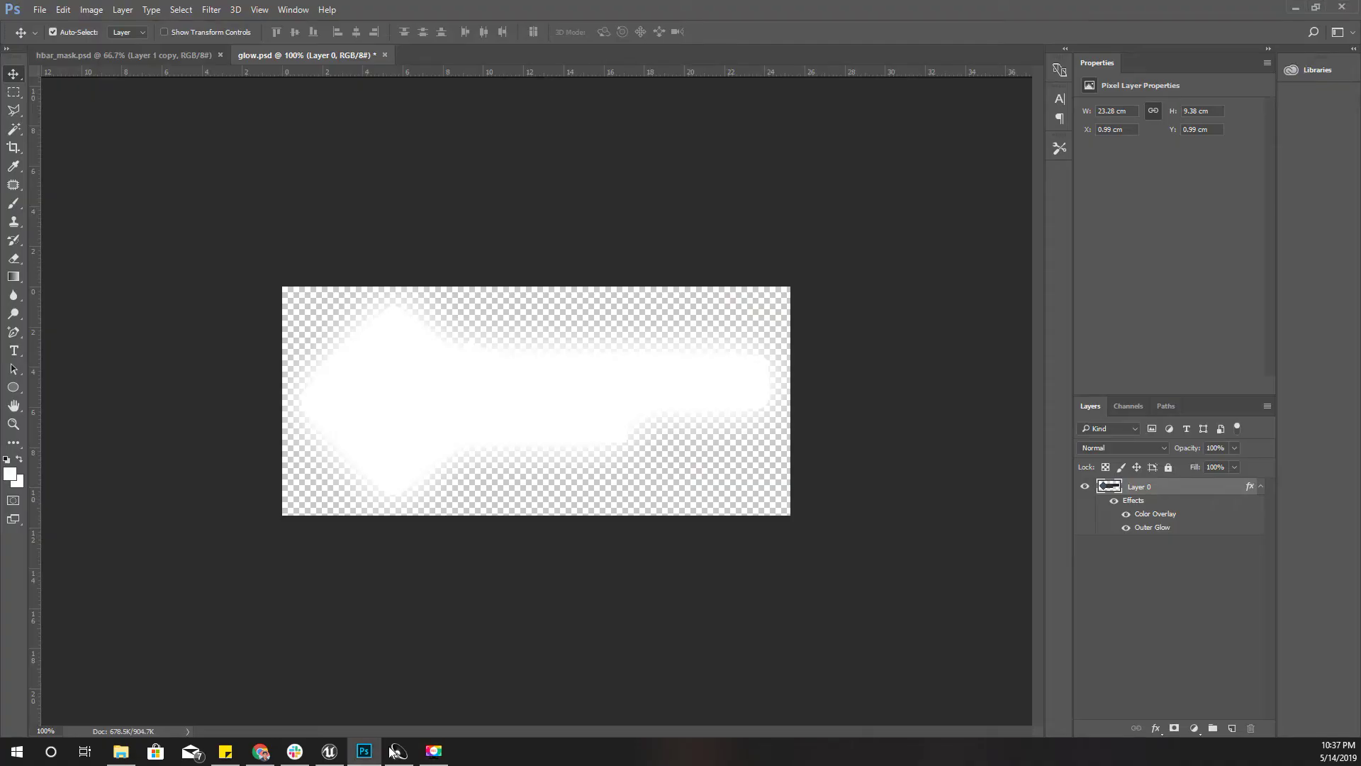
{"action": "left_click", "coordinate": [1126, 514]}
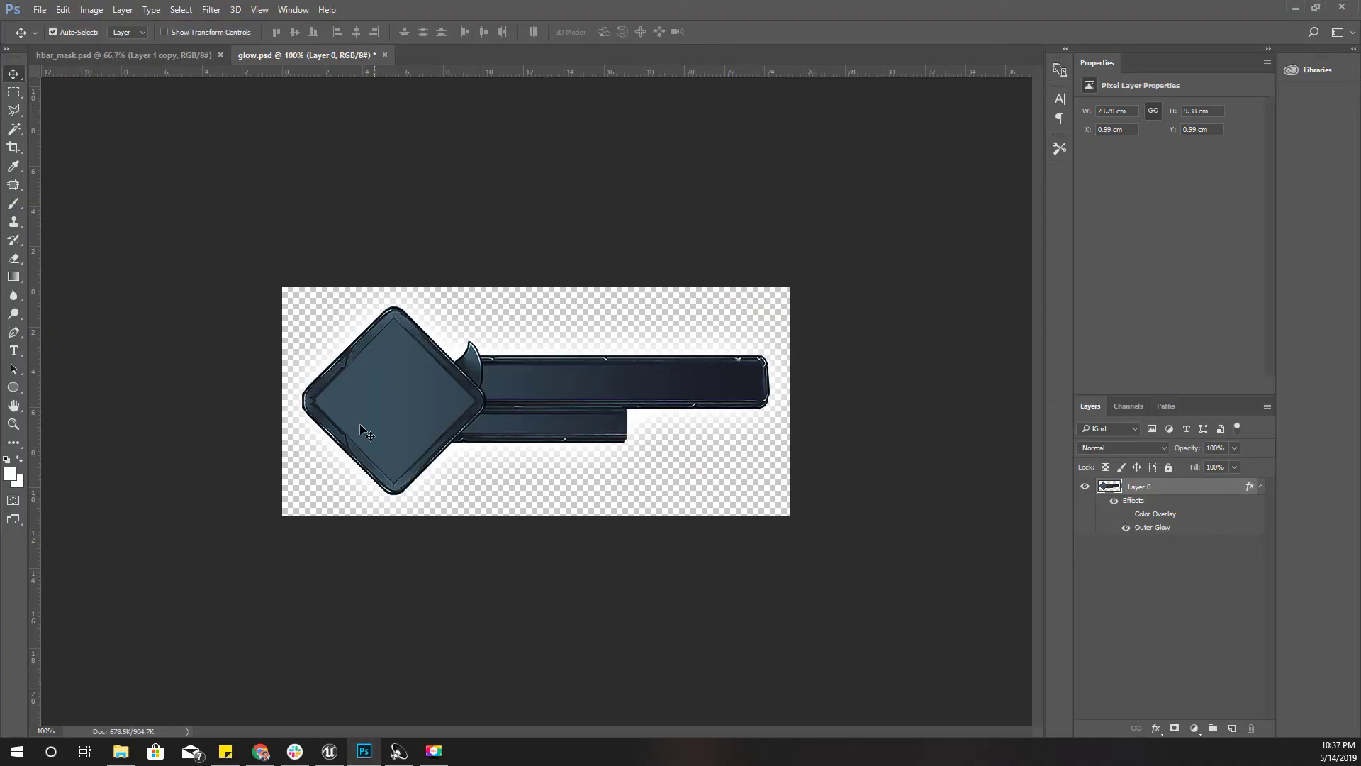